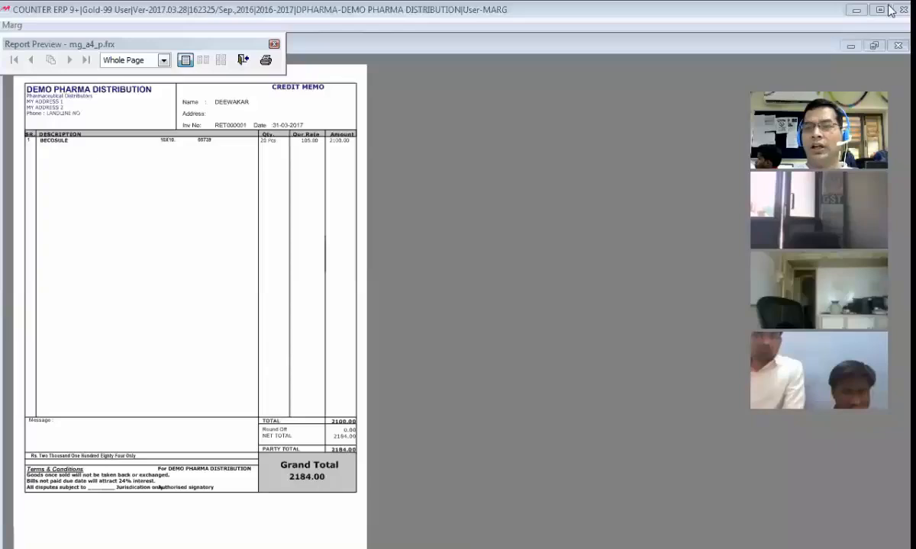
Show the DEMO PHARMA DISTRIBUTION credit memo preview at Whole Page zoom
left_click(128, 337)
Close the credit memo preview and open an existing tax invoice's preview at 100%
scroll(315, 120, "up", 3)
key("Escape")
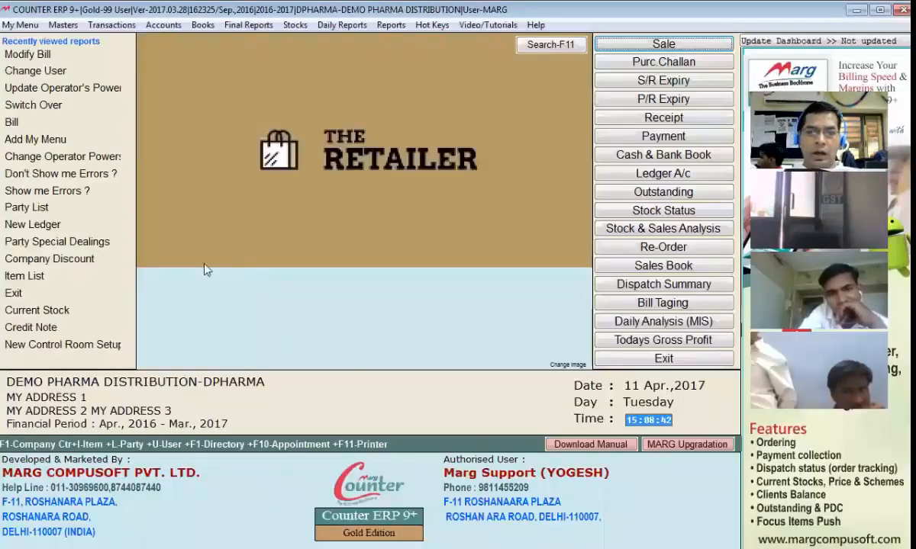
key("alt+m")
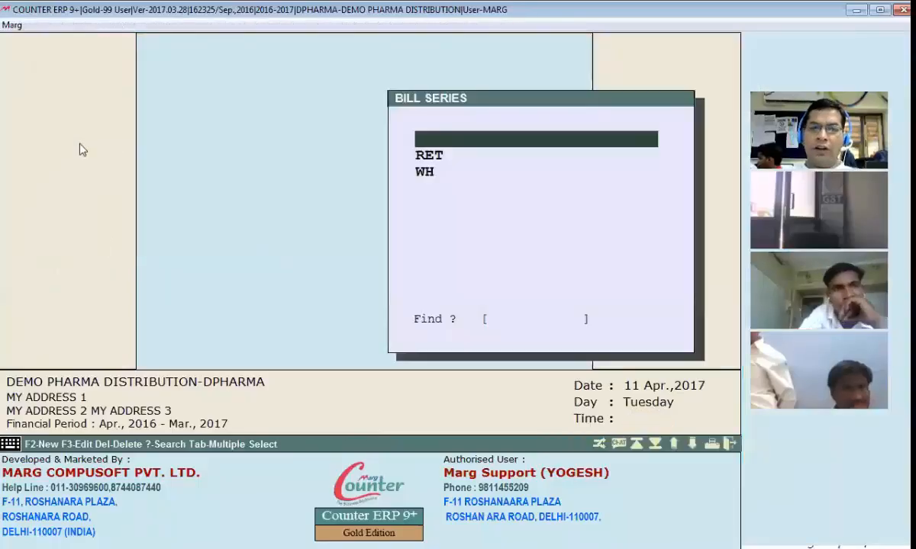
key("Return")
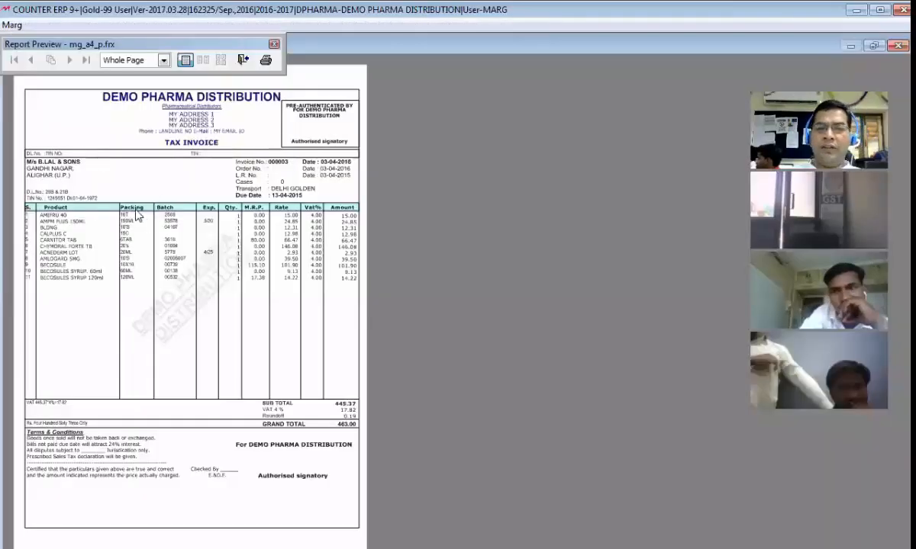
left_click(129, 200)
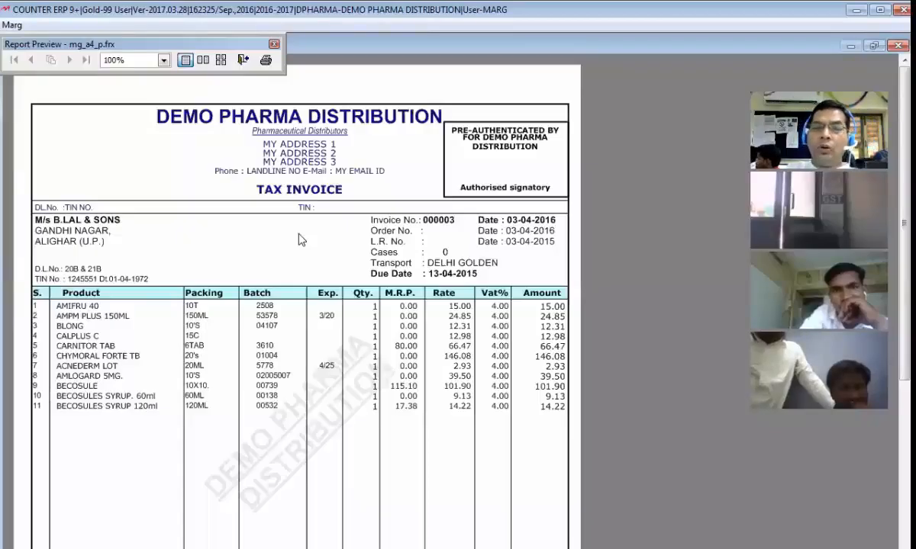
Scroll through the 11-product, 4.00% VAT invoice, then return to the main menu
scroll(282, 309, "down", 5)
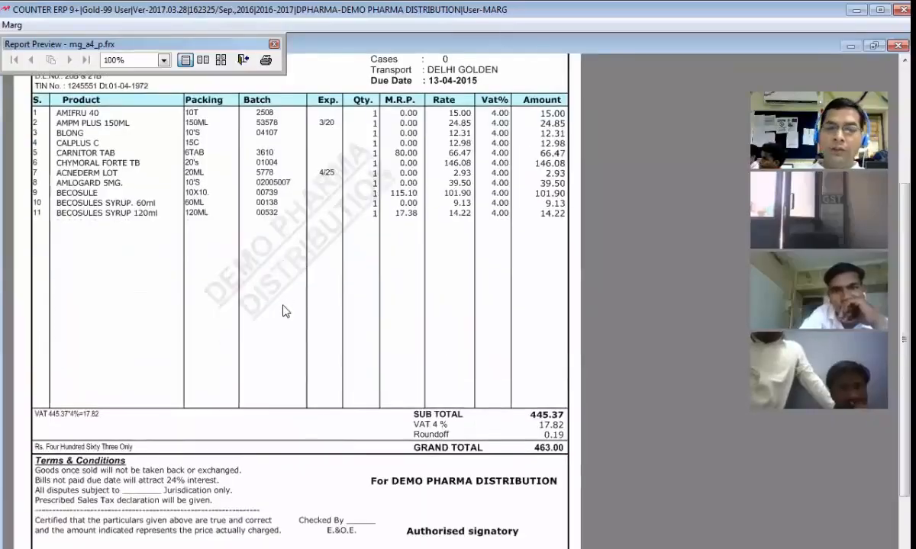
scroll(282, 309, "up", 4)
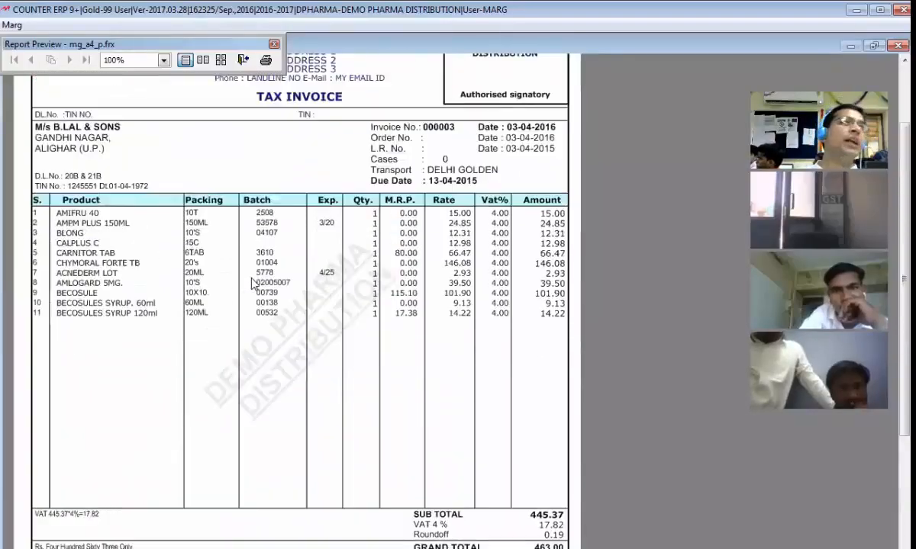
scroll(249, 280, "up", 1)
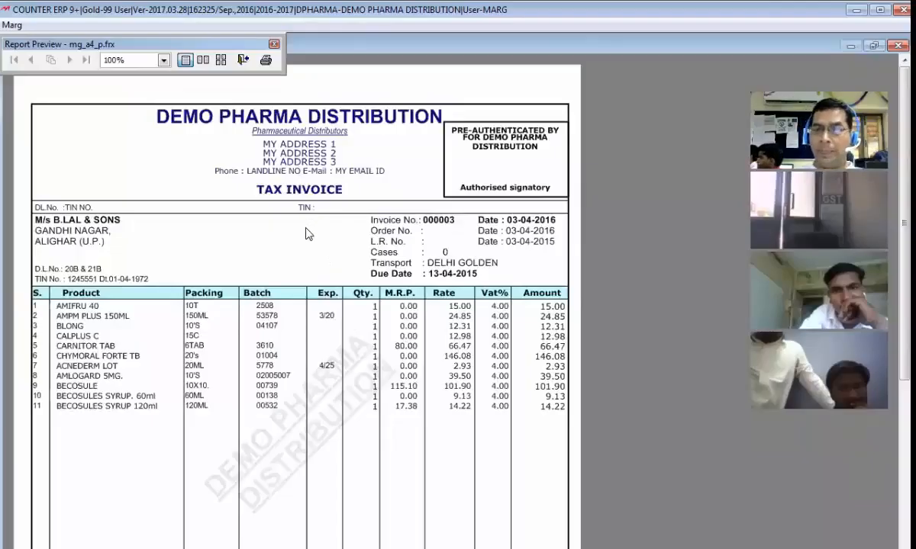
scroll(307, 235, "down", 1)
scroll(308, 238, "down", 4)
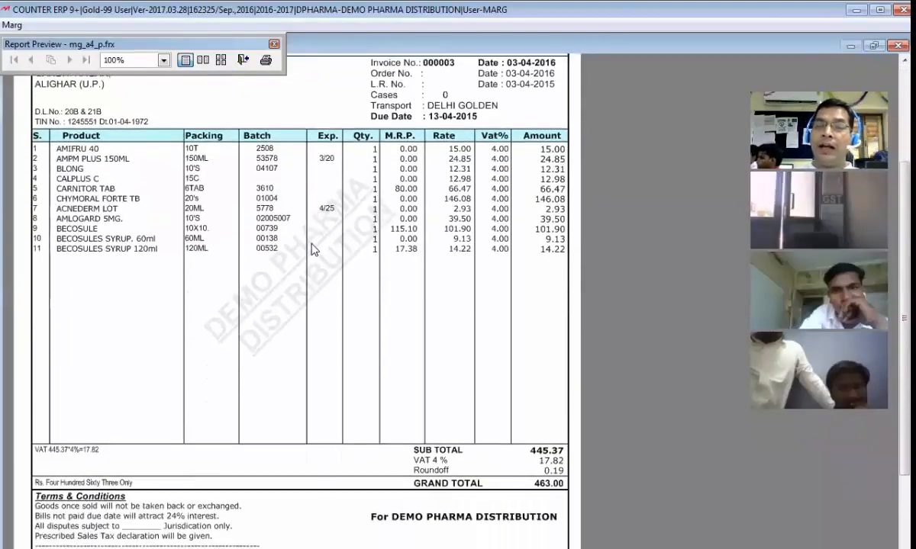
scroll(311, 245, "down", 6)
scroll(292, 267, "up", 4)
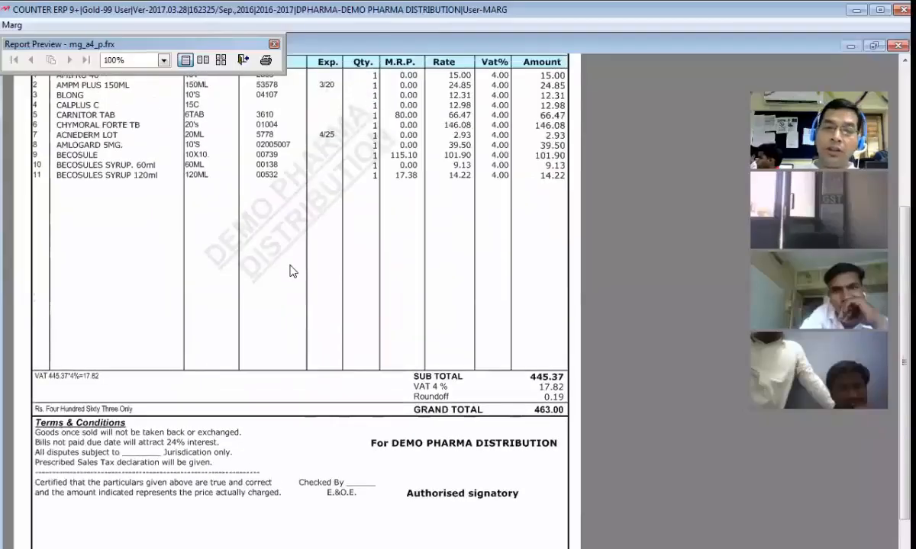
scroll(283, 262, "up", 3)
scroll(268, 245, "up", 3)
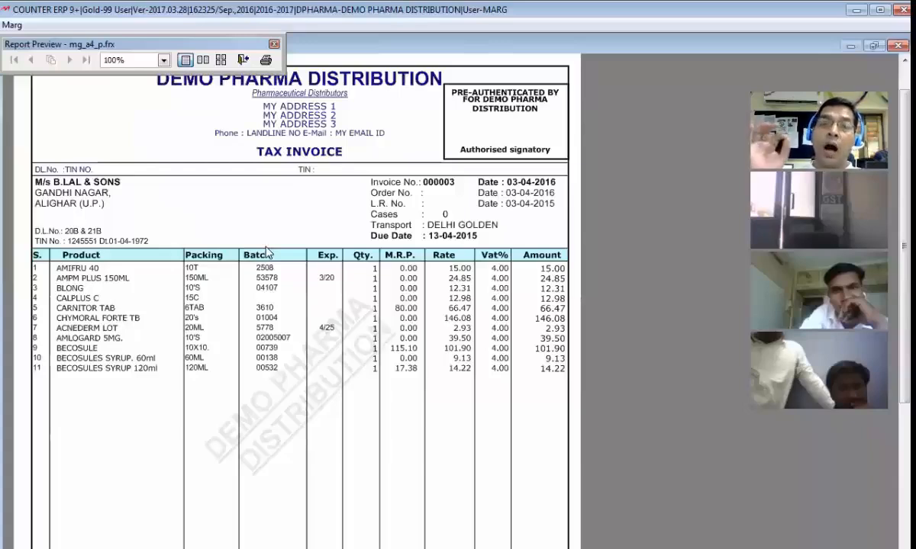
scroll(266, 249, "up", 1)
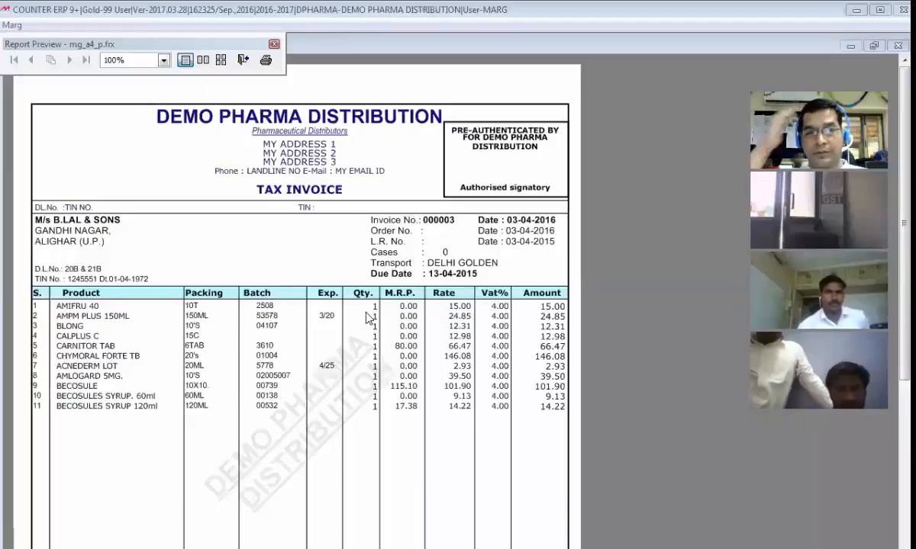
key("Escape")
key("Escape")
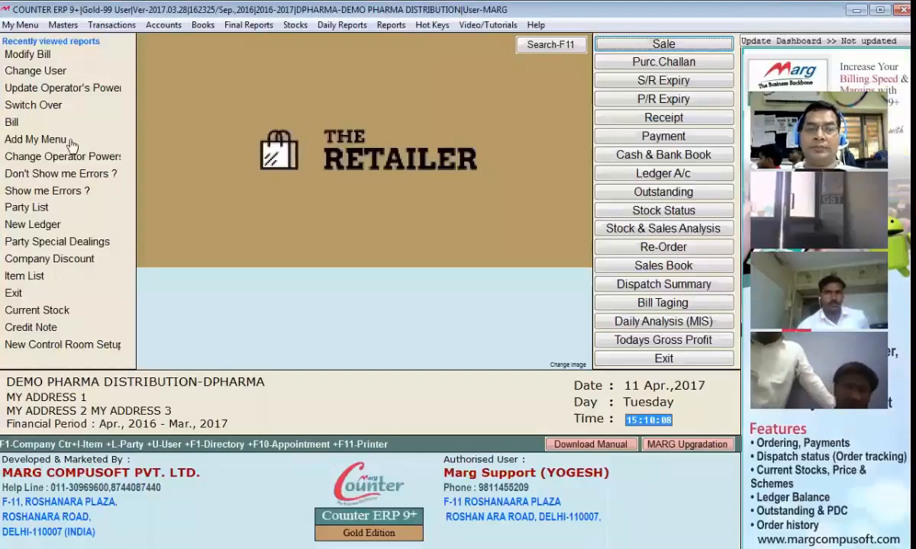
Open SELF FORMAT >>> under Masters > COUNTER Setups
left_click(63, 25)
mouse_move(183, 286)
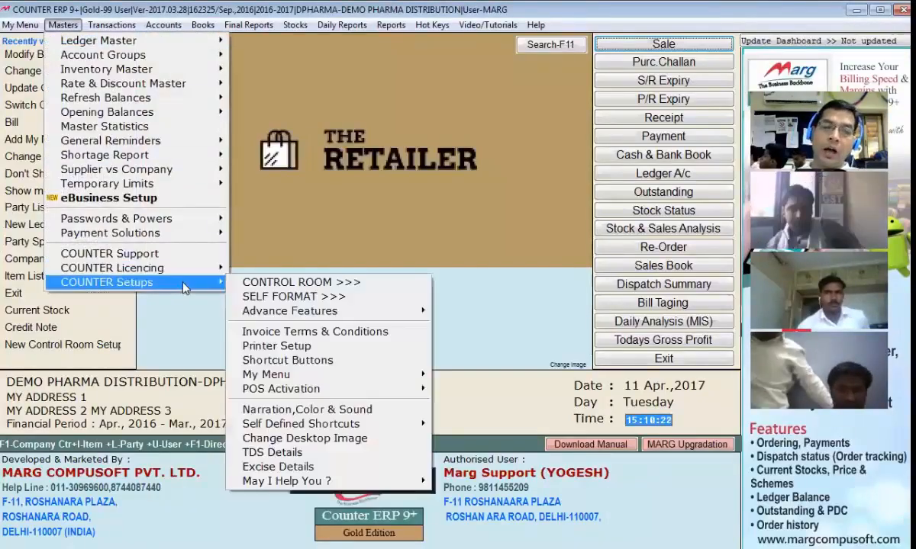
left_click(345, 297)
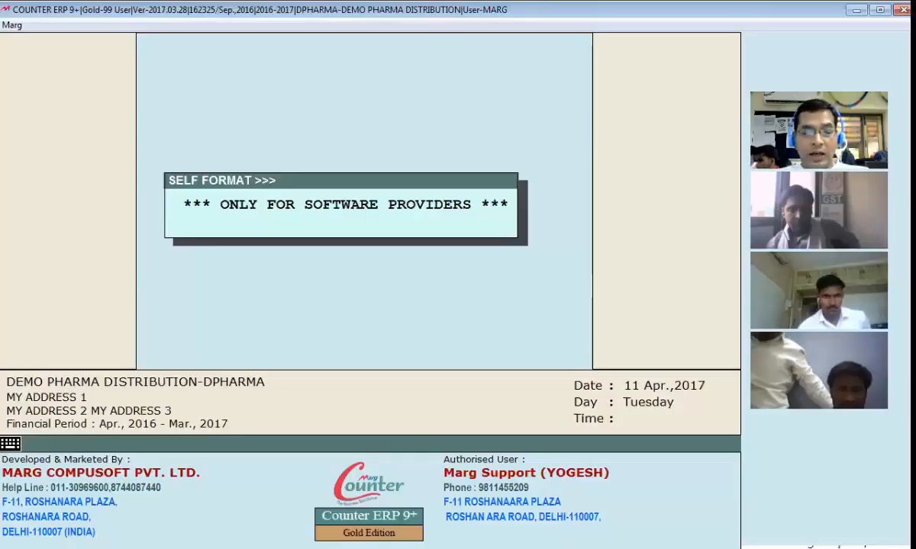
Enter the software-provider password to unlock the FORMATS menu
type("****")
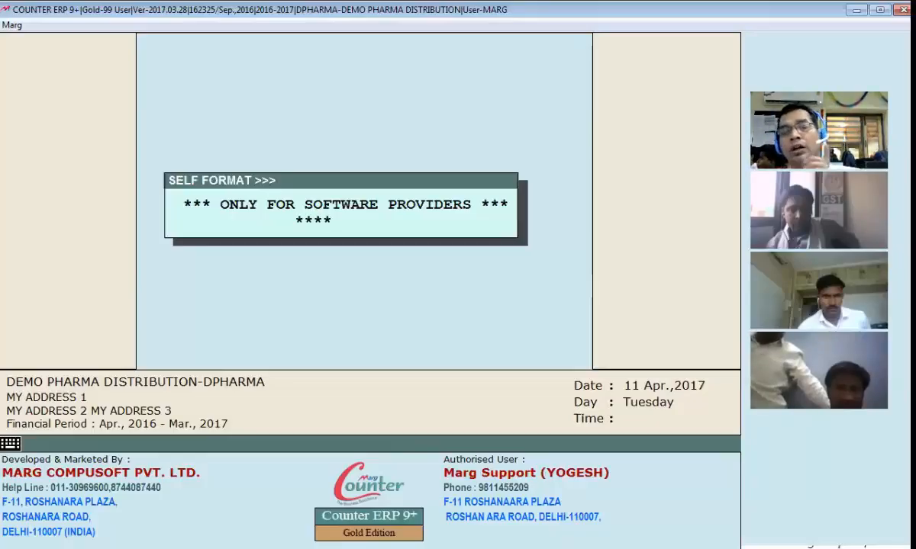
type("*")
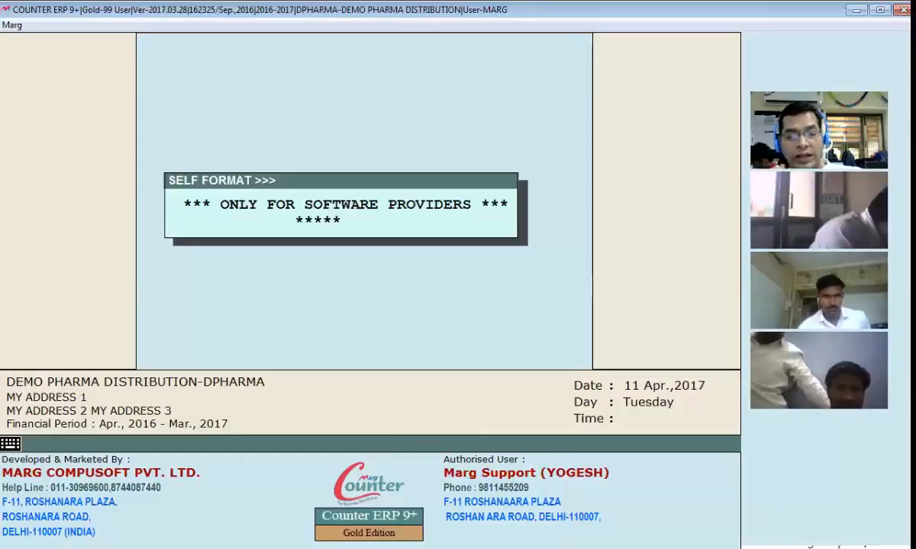
type("**")
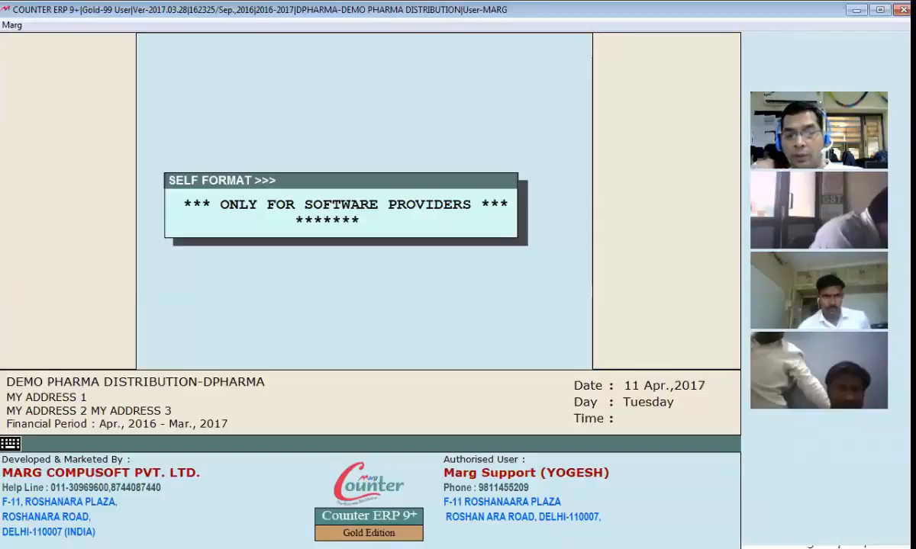
key("Return")
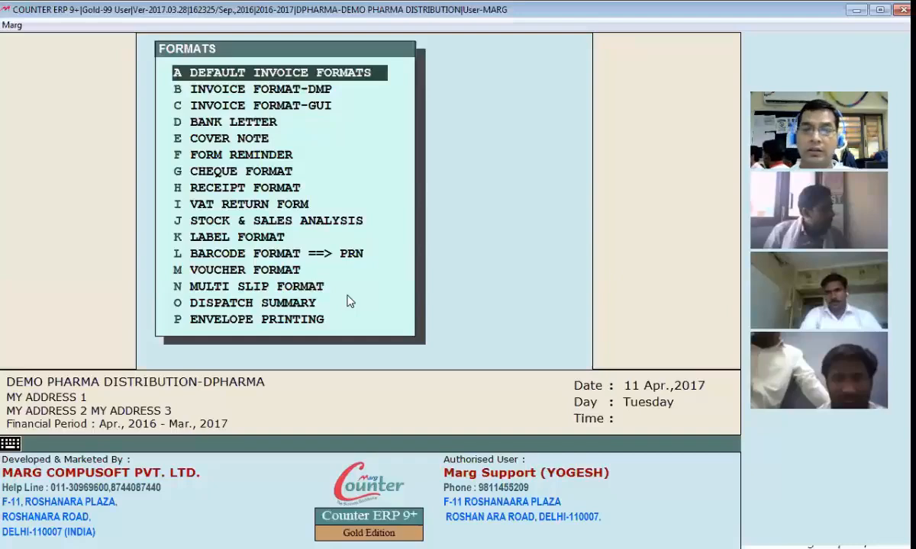
In Default Invoice Formats, choose A1 as row 1's name and GUI as its type
key("Return")
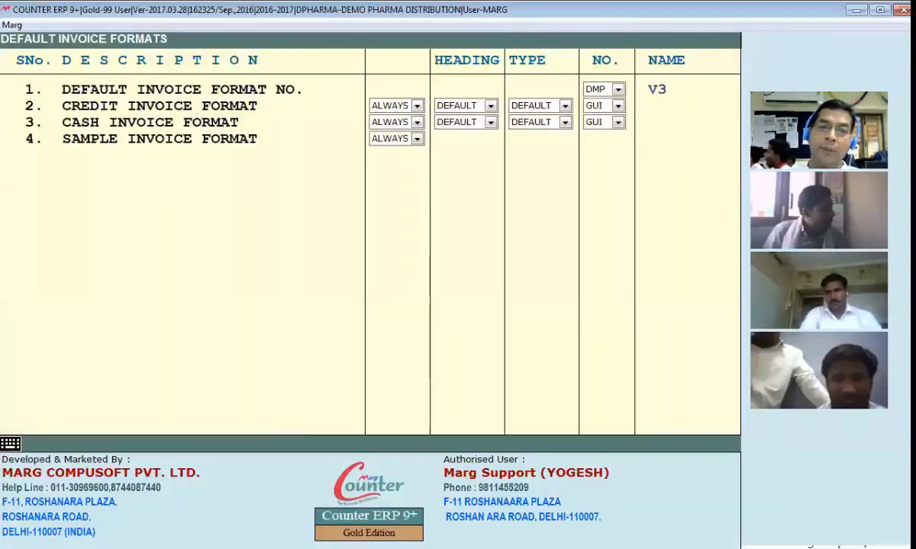
left_click(602, 91)
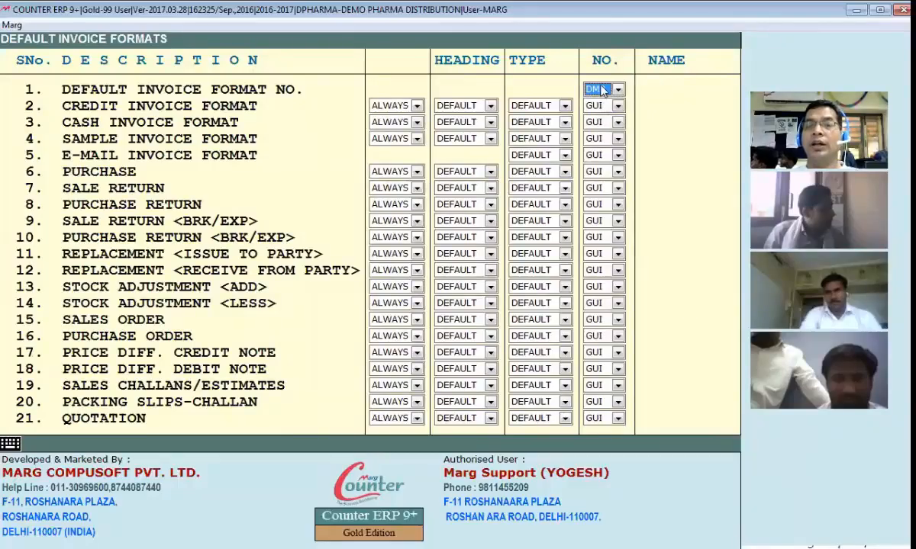
key("Return")
left_click(678, 89)
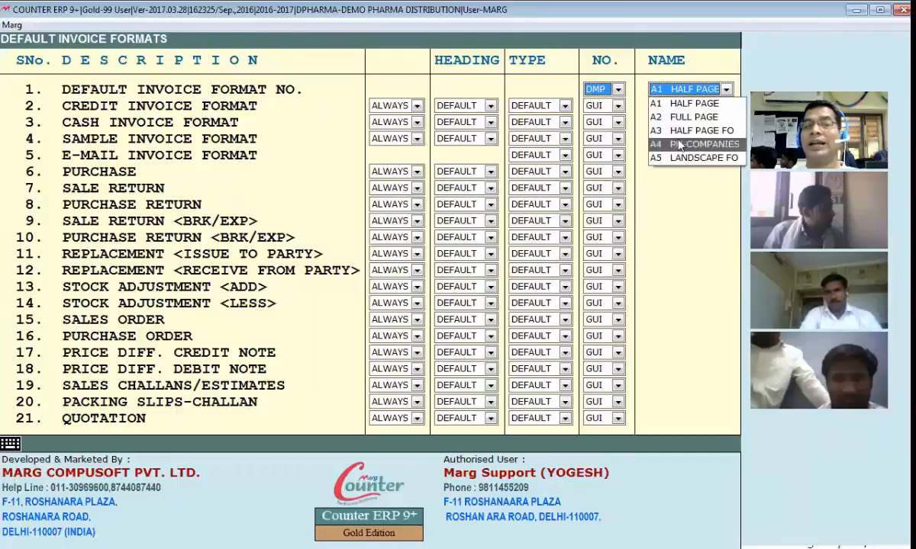
left_click(617, 92)
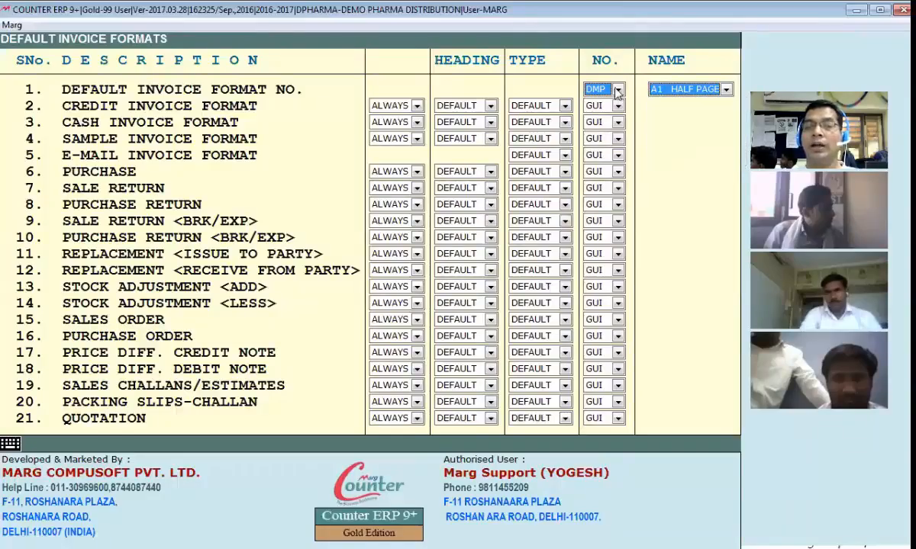
key("Up")
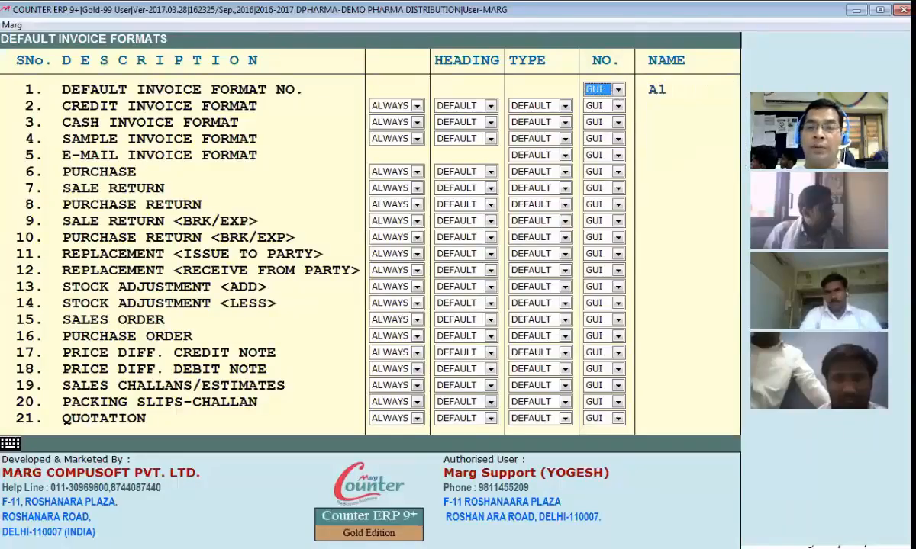
left_click(589, 92)
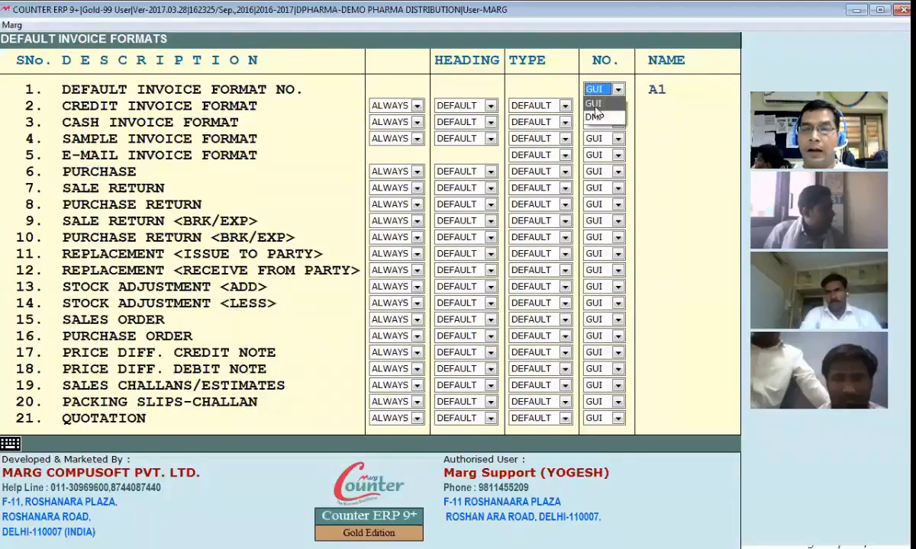
left_click(605, 106)
Settle row 1's format type on GUI and save the default invoice format changes
left_click(682, 89)
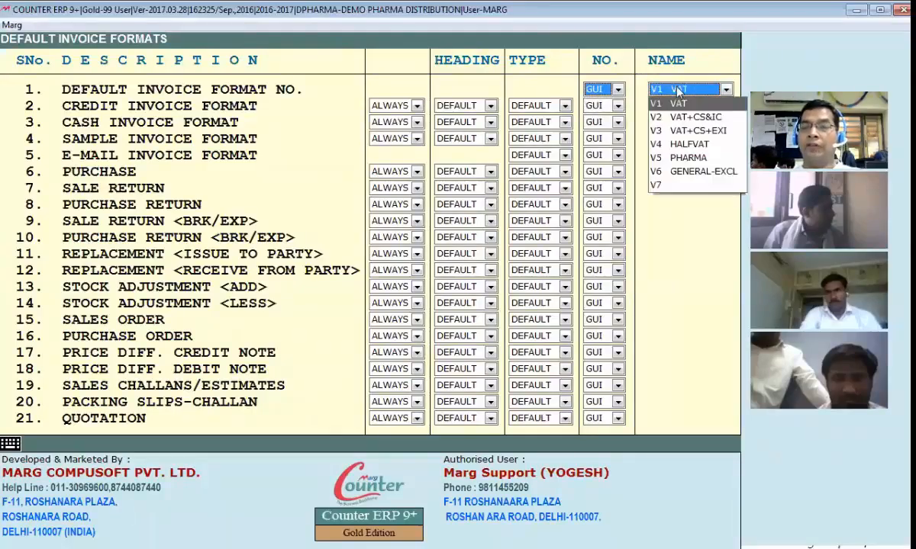
left_click(640, 88)
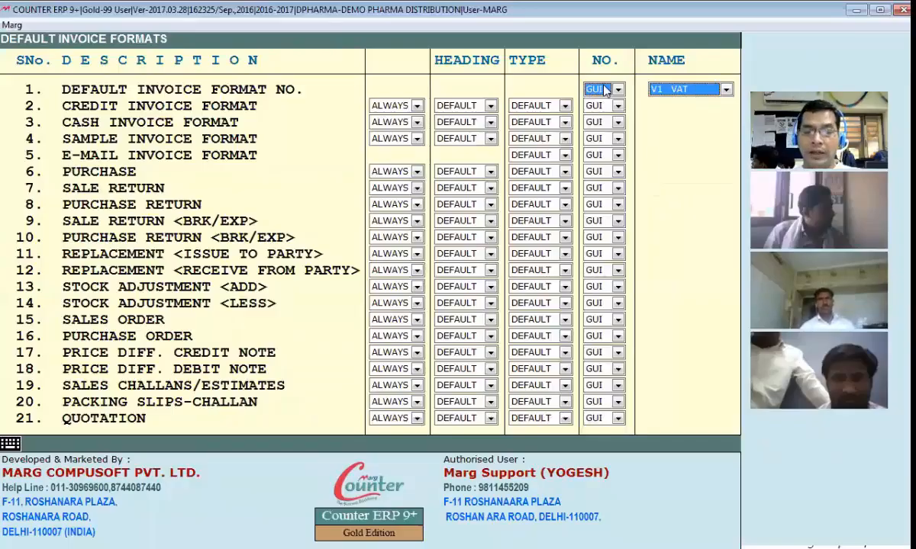
left_click(604, 90)
left_click(601, 113)
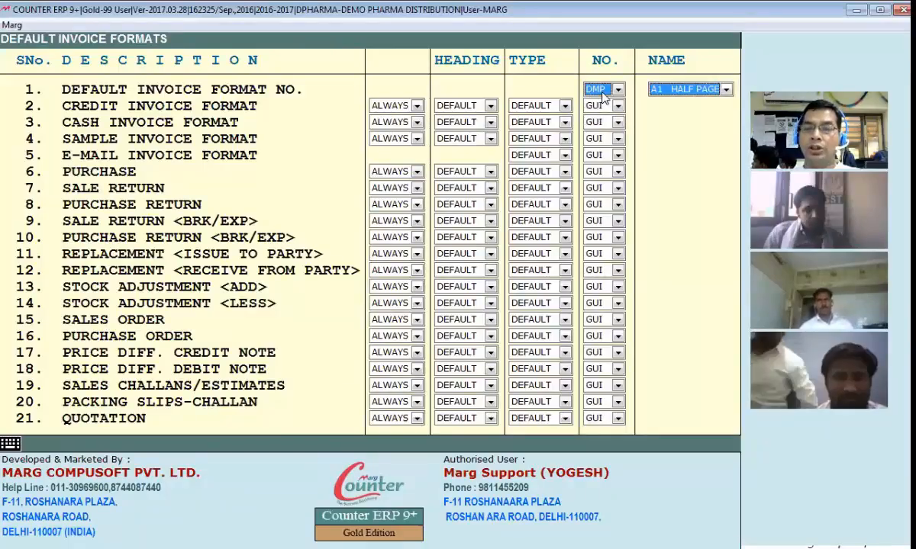
left_click(617, 89)
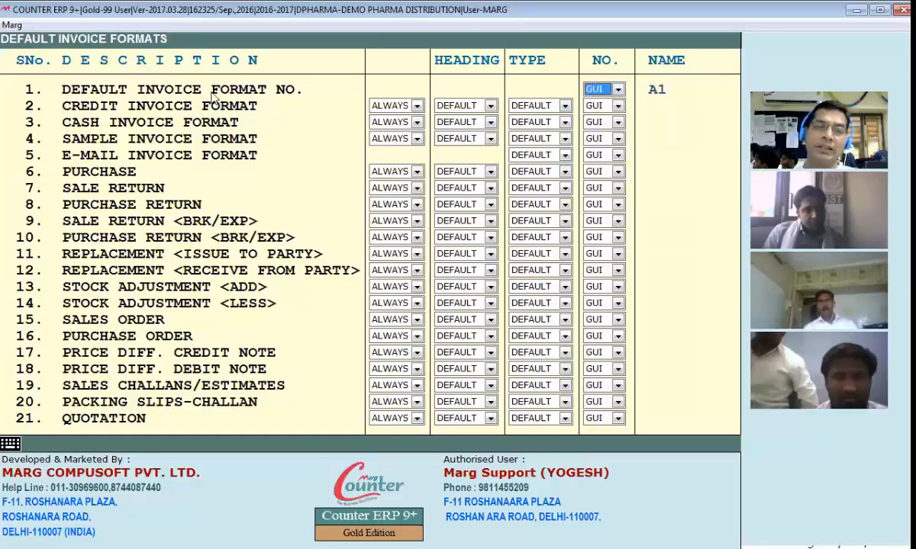
key("Escape")
left_click(466, 222)
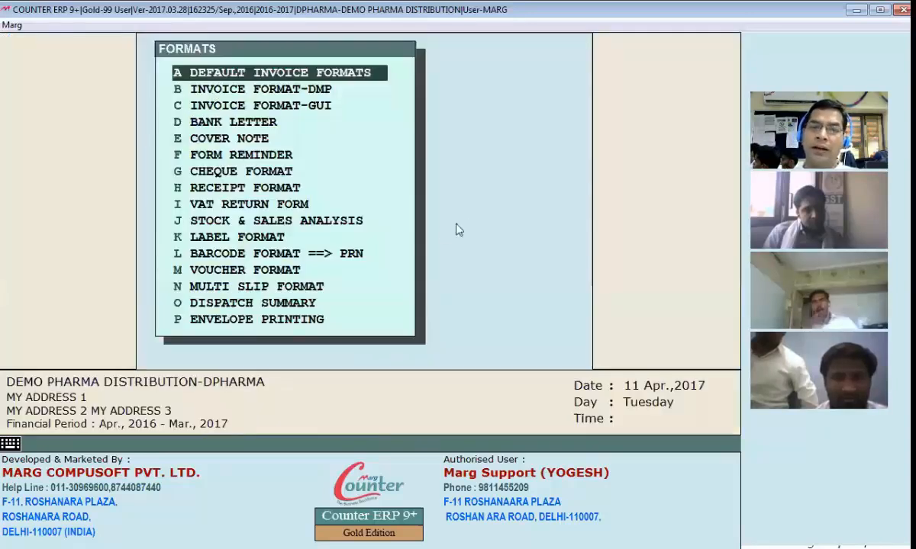
Create GUI format BS from a loaded starting layout and open its Page Settings
left_click(289, 113)
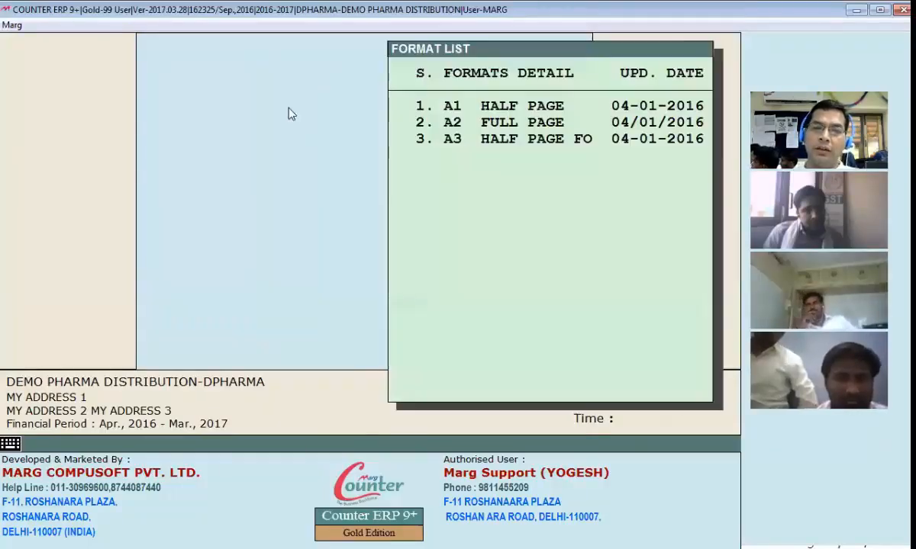
type("BS")
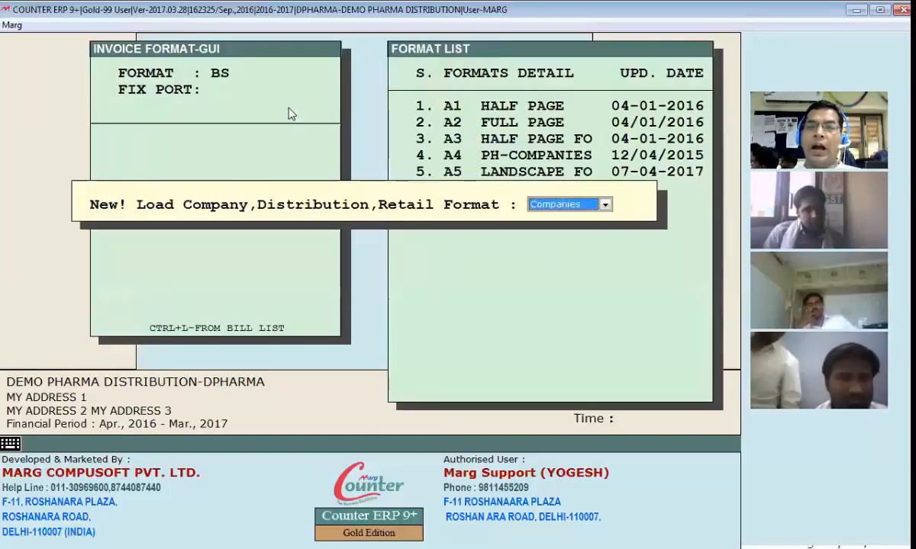
key("space")
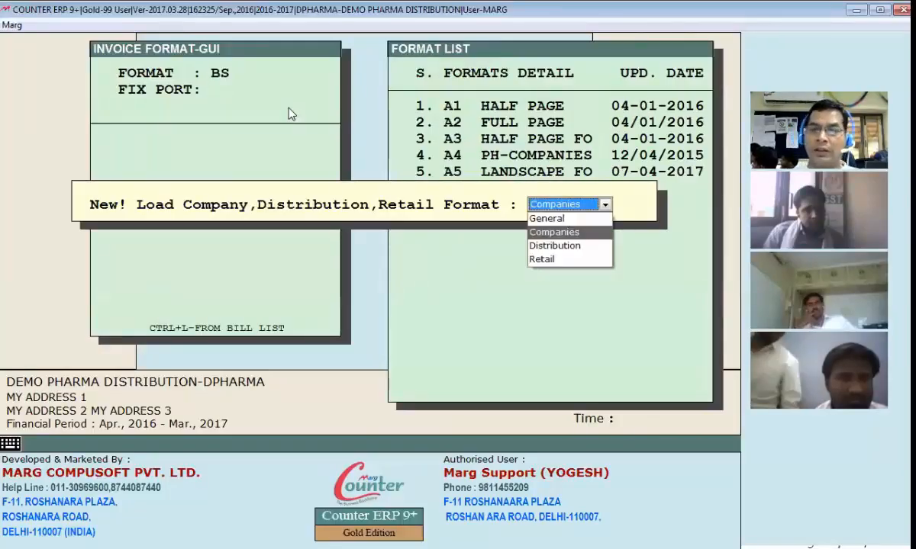
key("Down")
key("Up")
key("Up")
key("Down")
key("Down")
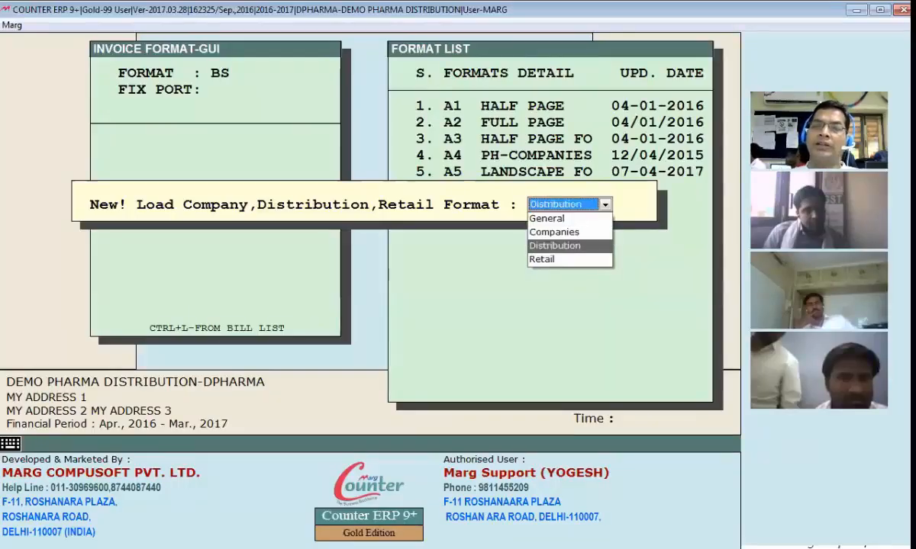
key("Down")
key("Up")
key("Up")
key("Up")
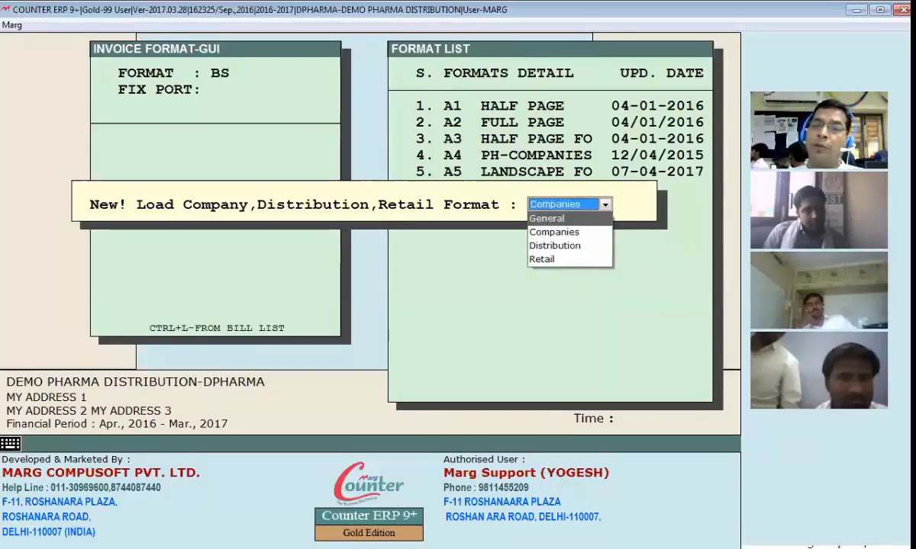
key("Return")
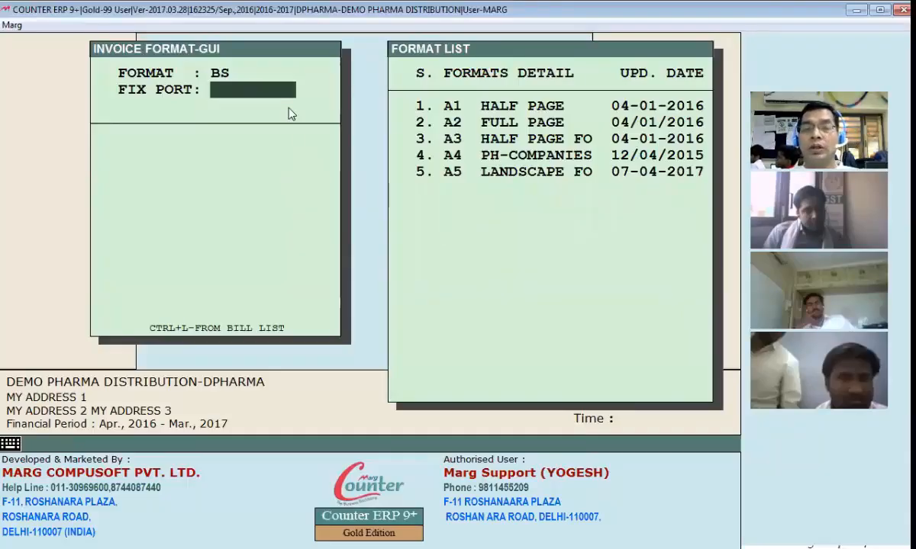
key("Return")
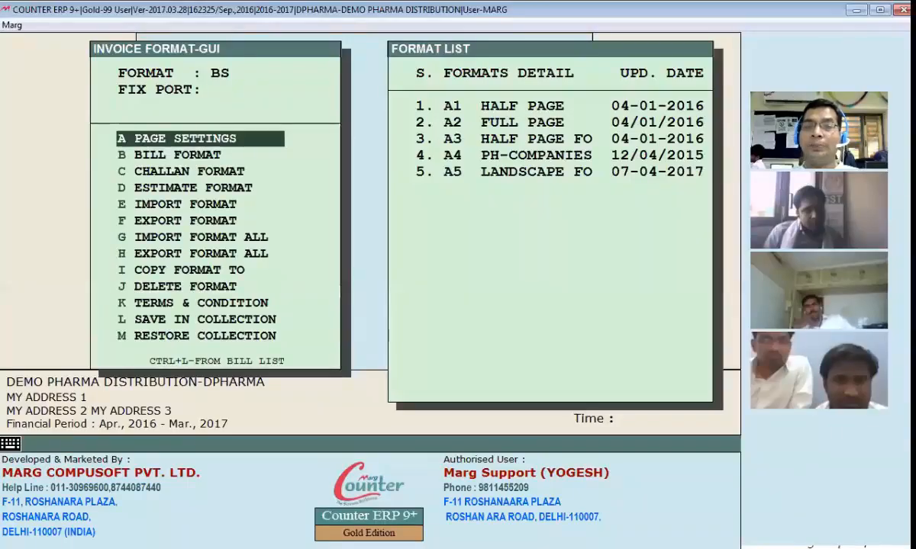
key("Return")
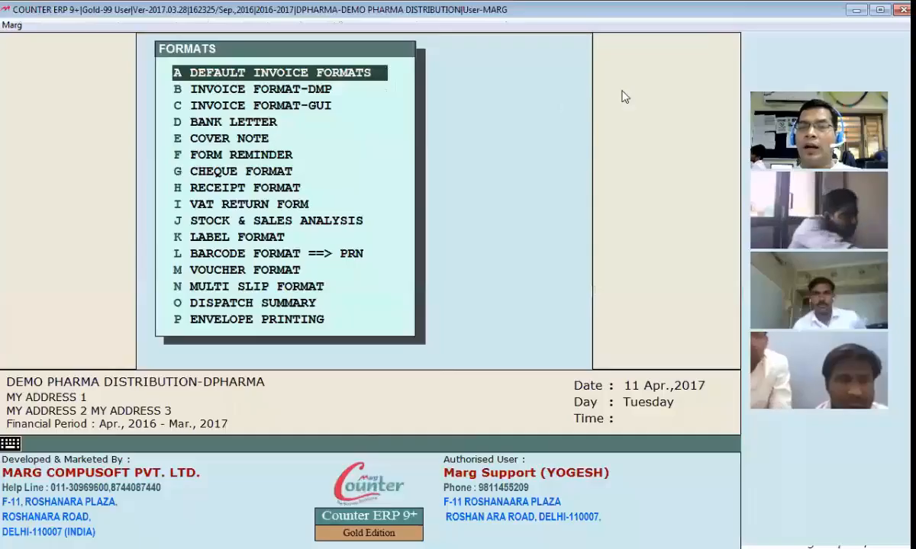
Set the default invoice format to GUI with name BS
key("Return")
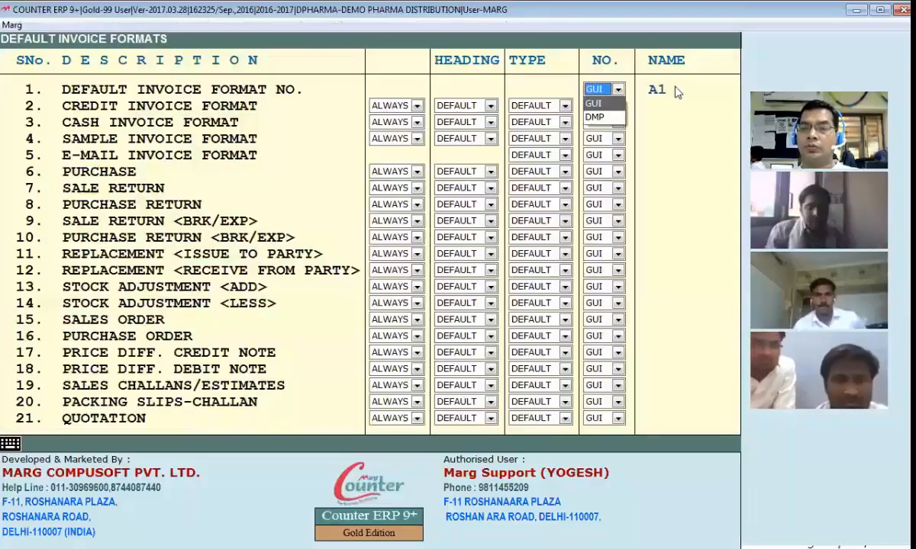
key("Return")
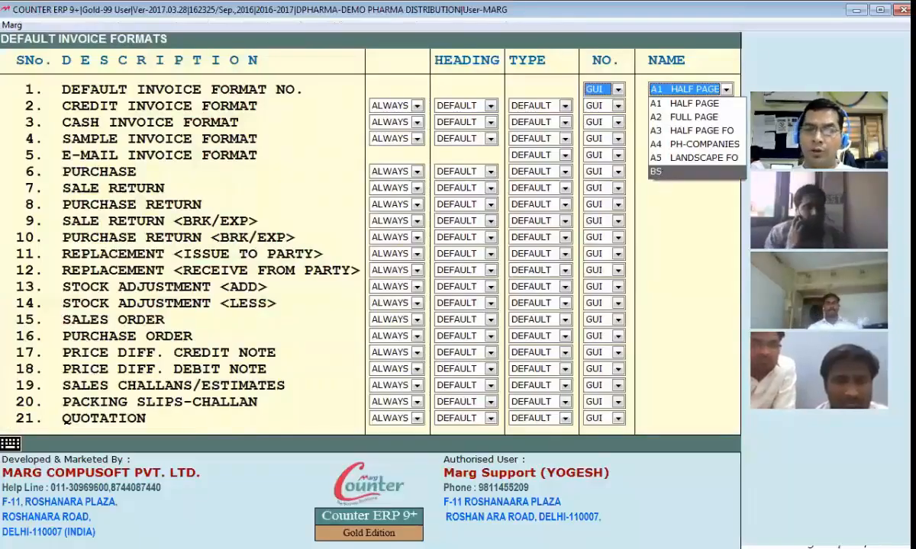
key("Return")
key("Escape")
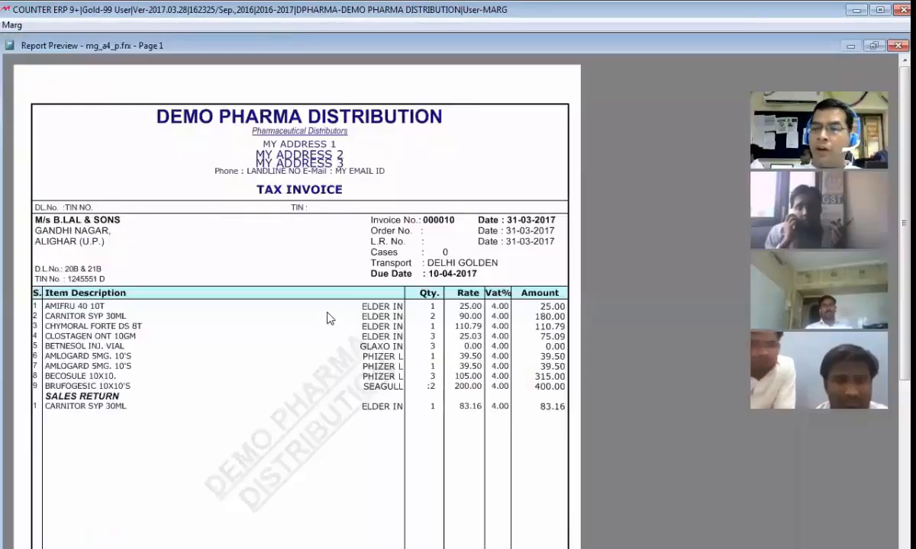
Scroll through the 1146.00 tax invoice preview, then close it to the sale list
scroll(321, 347, "down", 3)
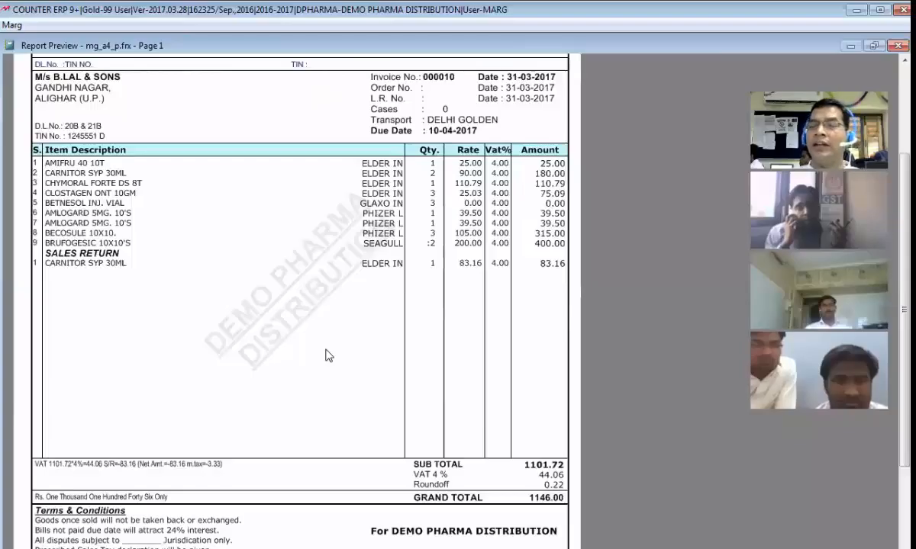
scroll(217, 248, "up", 2)
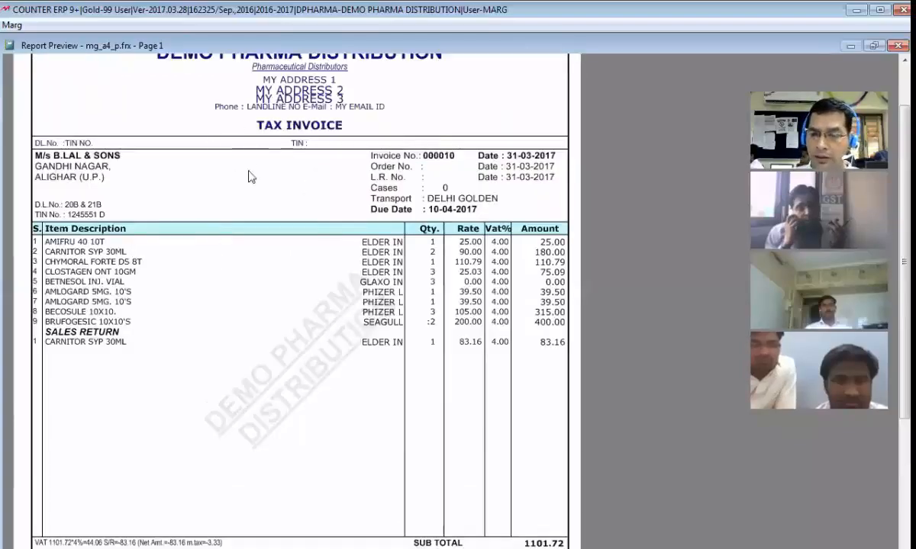
scroll(207, 308, "up", 2)
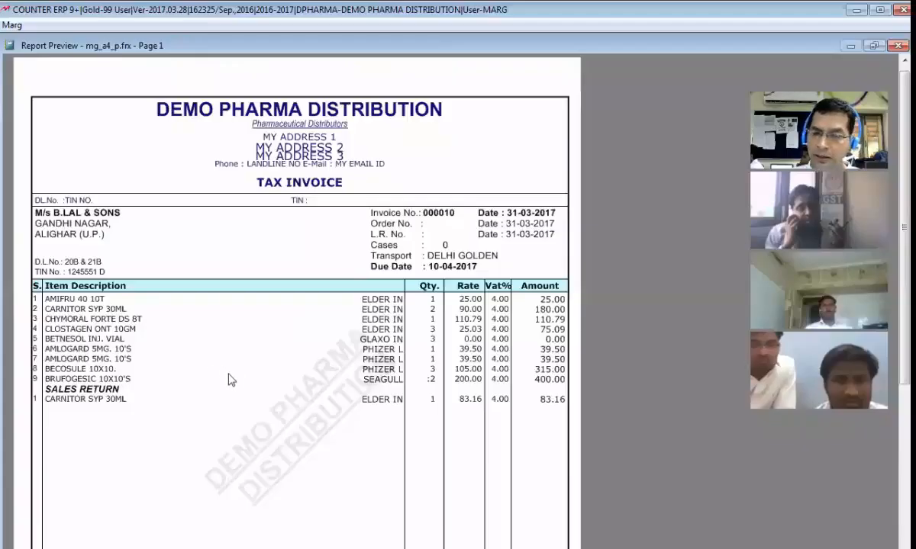
scroll(235, 359, "down", 5)
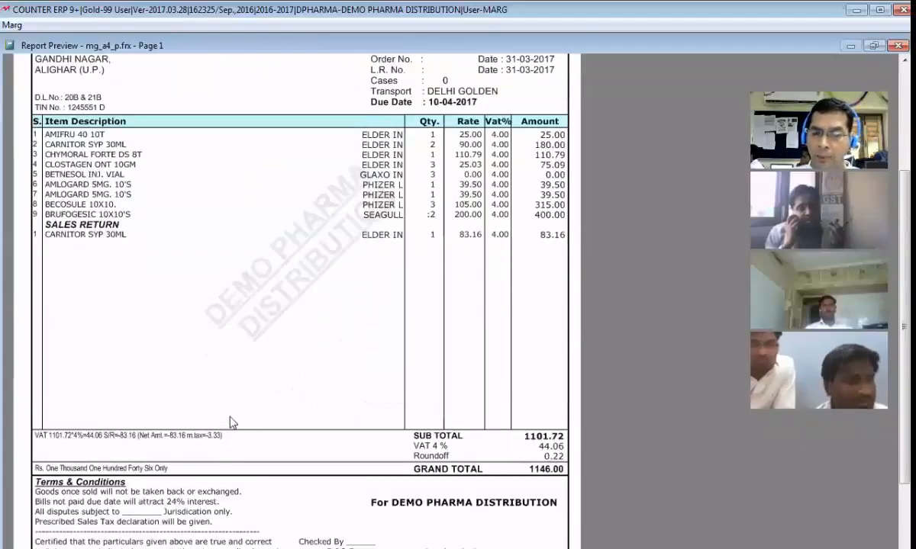
scroll(231, 460, "down", 3)
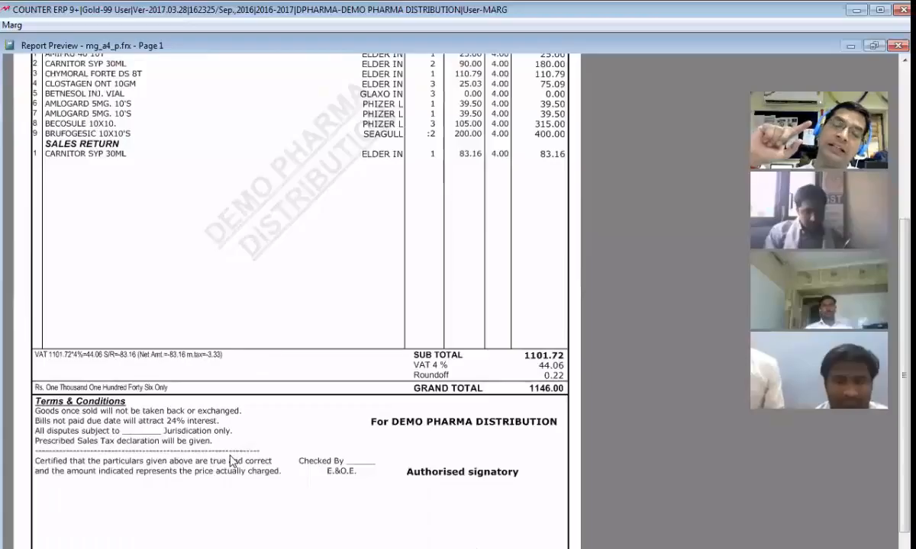
scroll(233, 462, "up", 1)
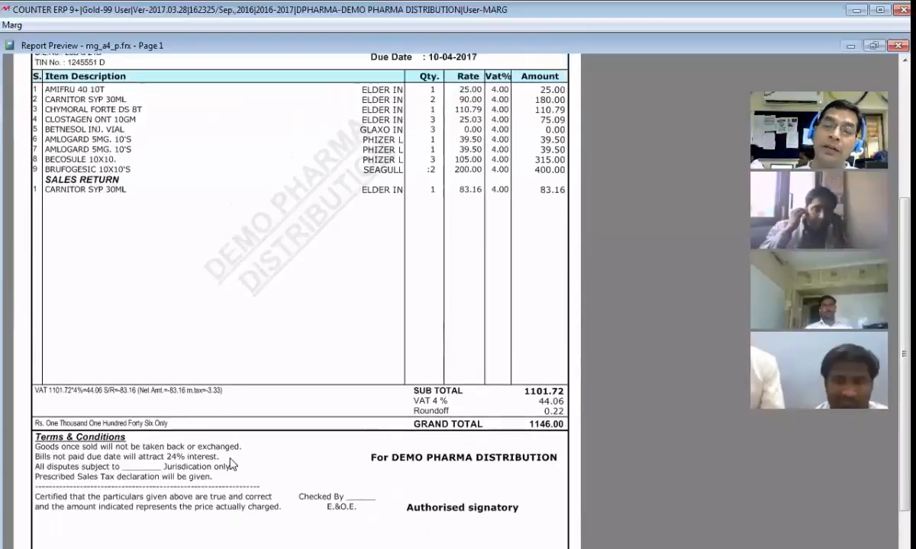
scroll(400, 389, "up", 6)
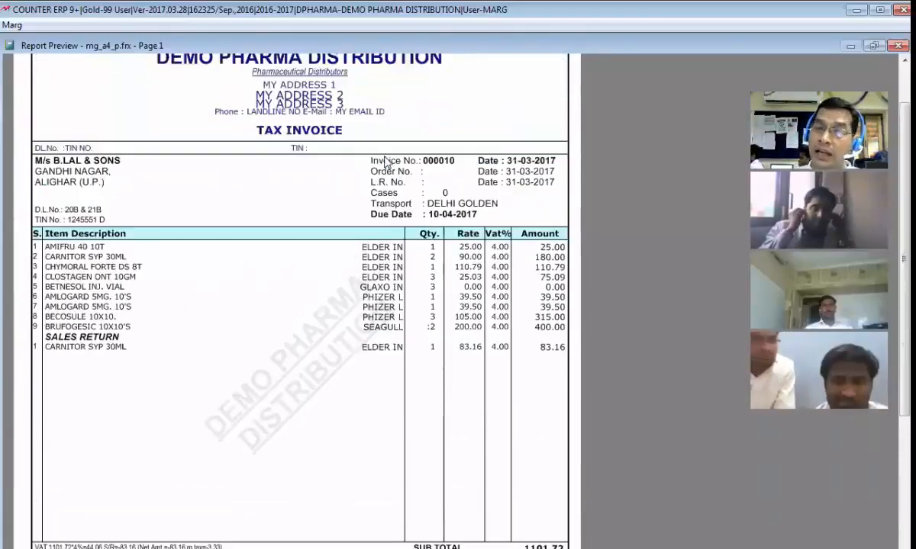
scroll(365, 296, "down", 7)
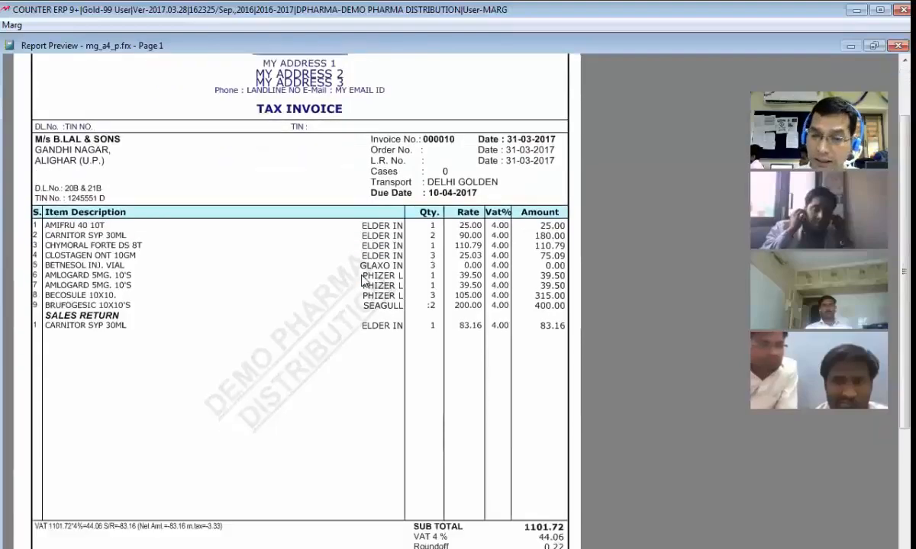
scroll(364, 297, "down", 5)
scroll(359, 297, "up", 4)
scroll(351, 296, "up", 3)
key("Escape")
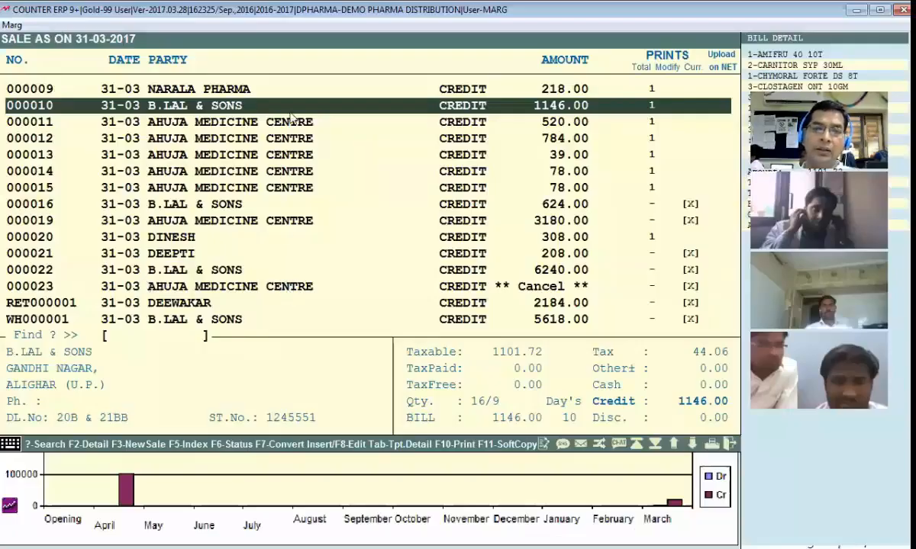
Review the BS page setup: 30 items per bill, 18-line page break
key("Escape")
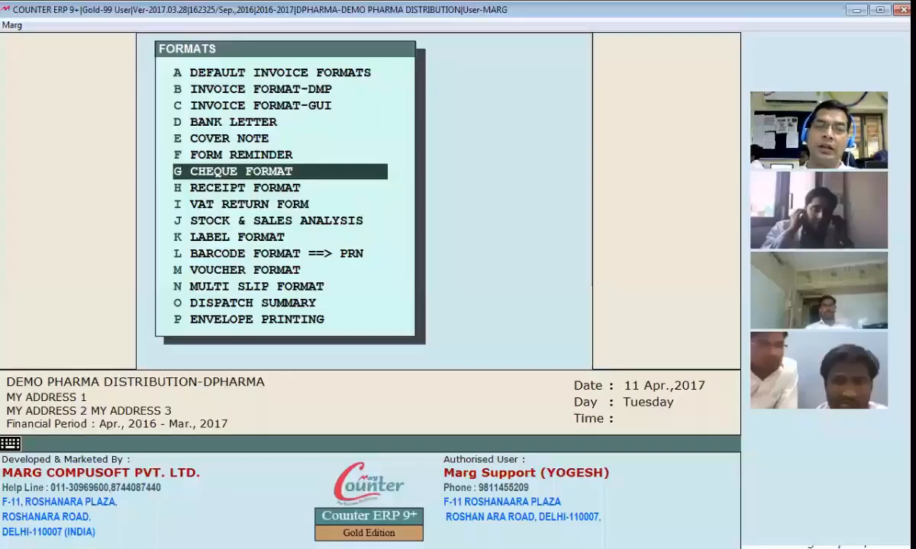
key("c")
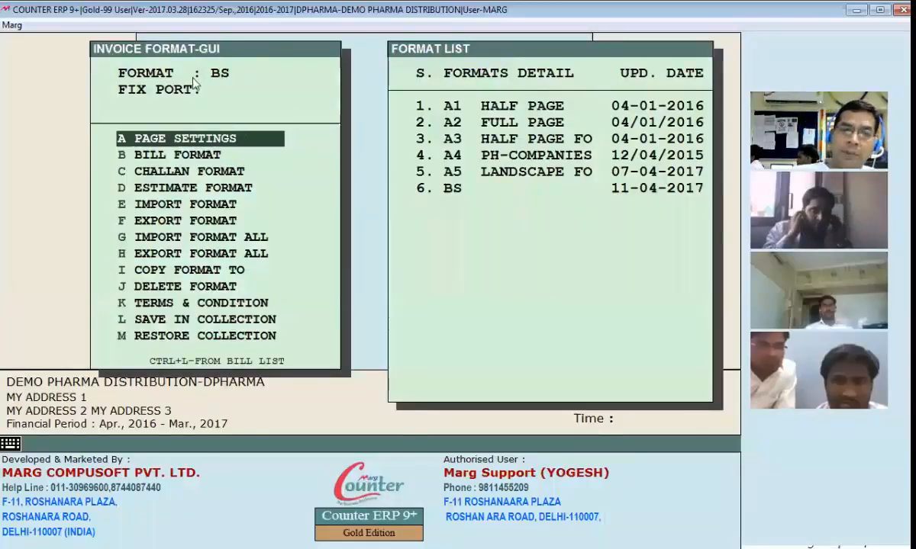
key("Return")
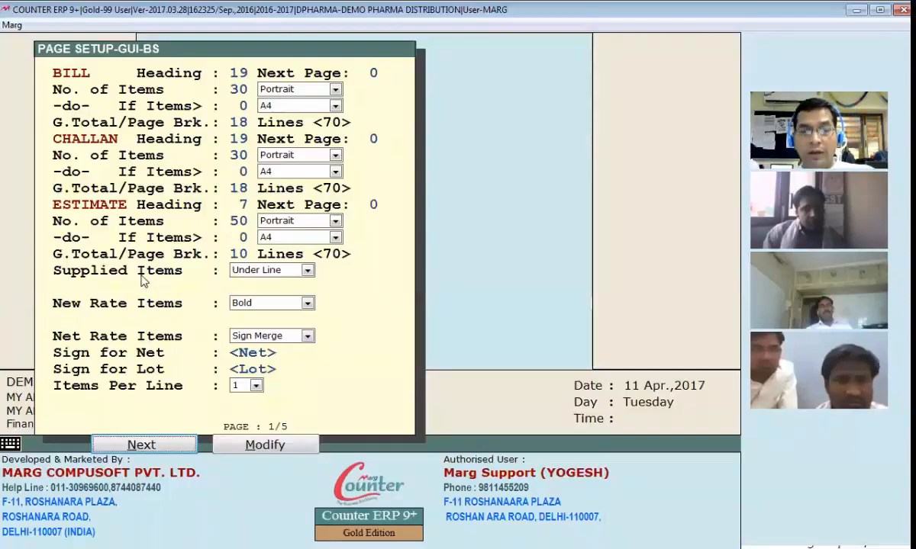
key("Escape")
key("Escape")
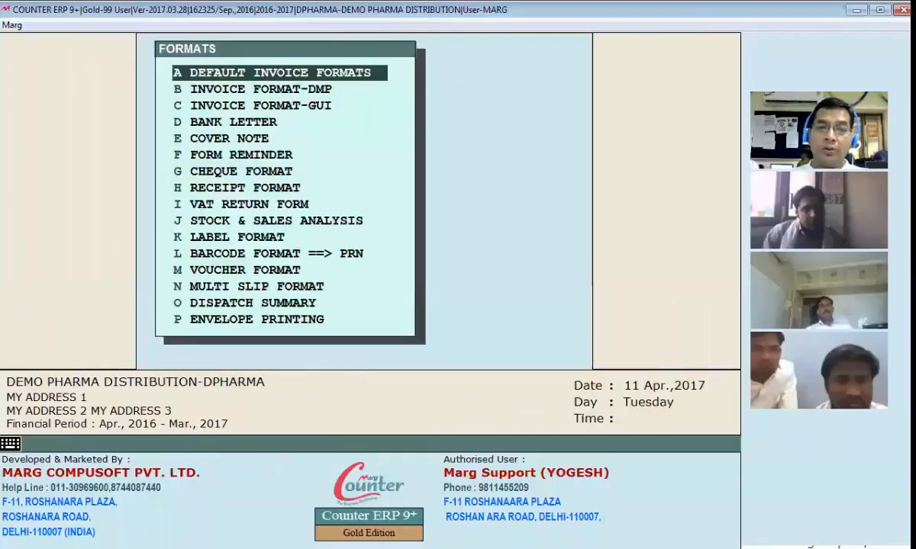
Confirm the default invoice format is still GUI BS, then save and close the table
key("Return")
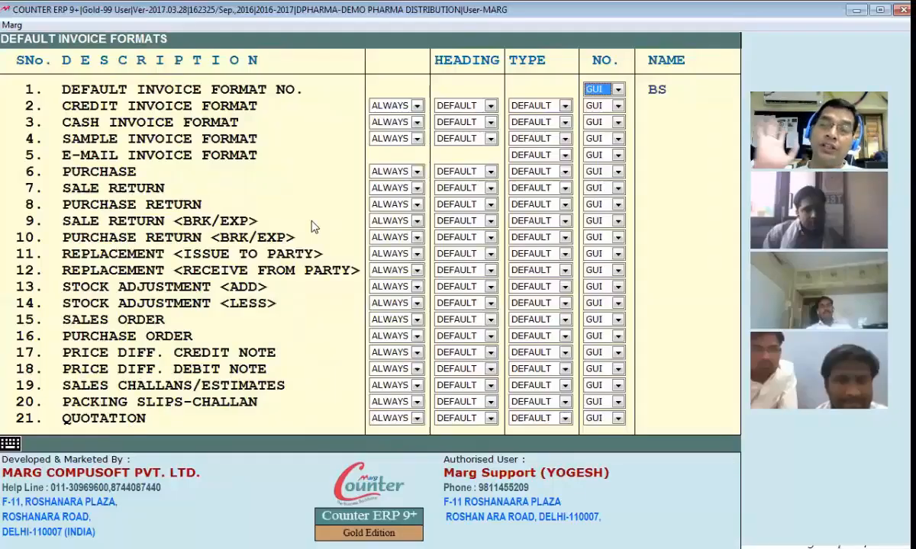
key("Return")
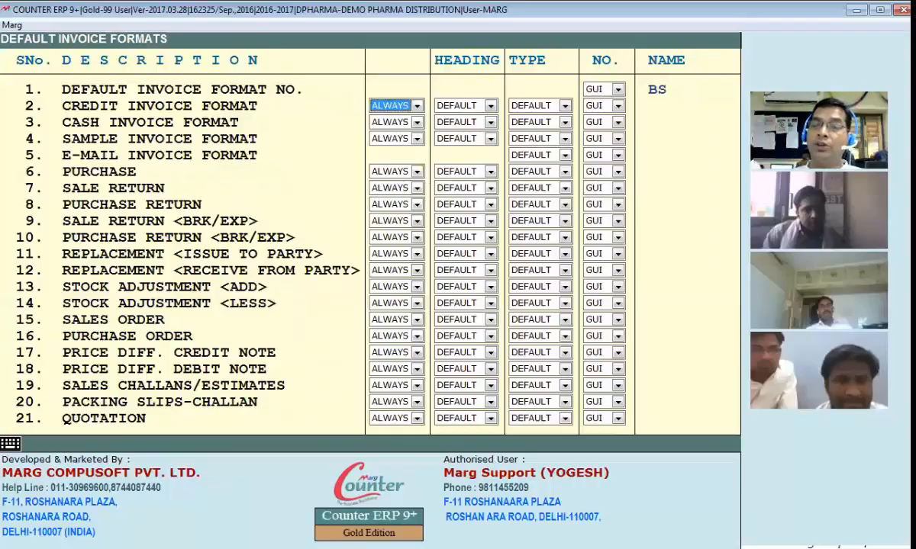
key("Return")
key("Escape")
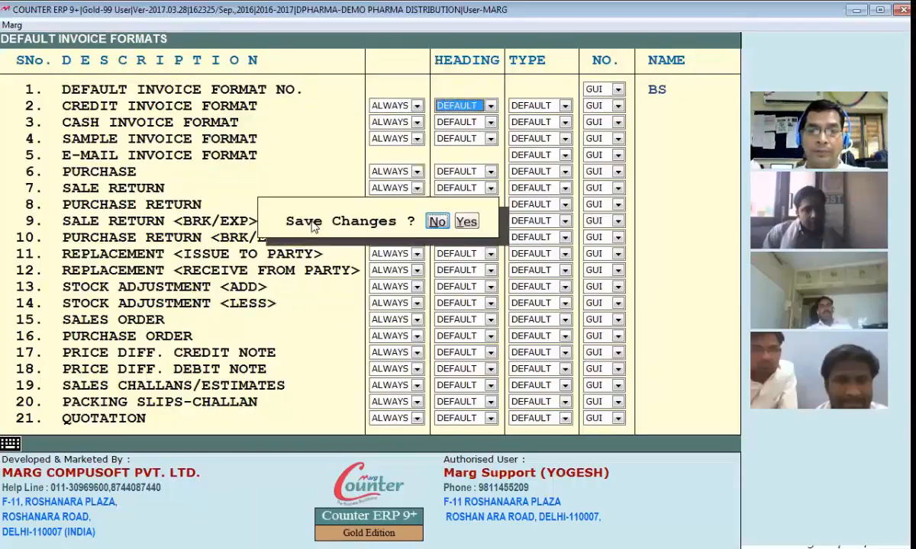
key("Return")
Open the 1322.00 tax invoice from the sale list for modification
key("Escape")
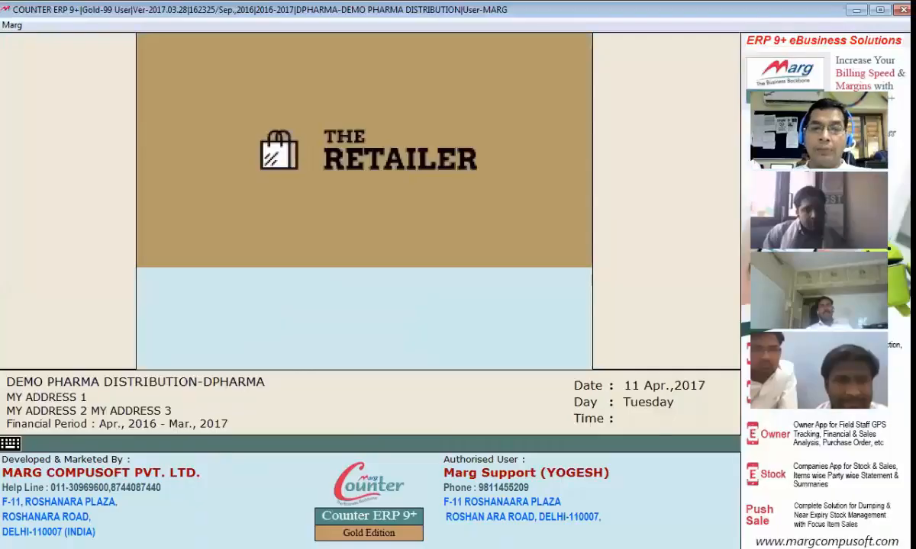
key("alt+m")
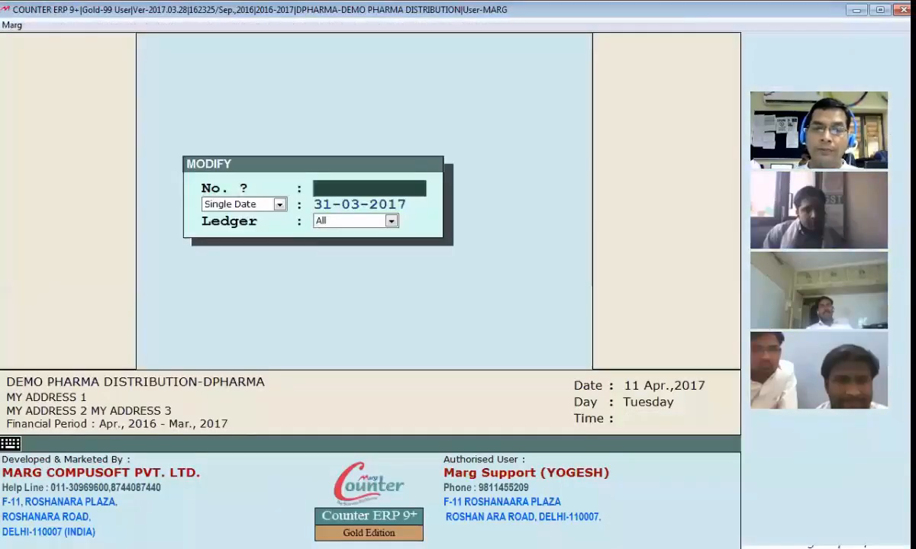
key("Return")
key("Return")
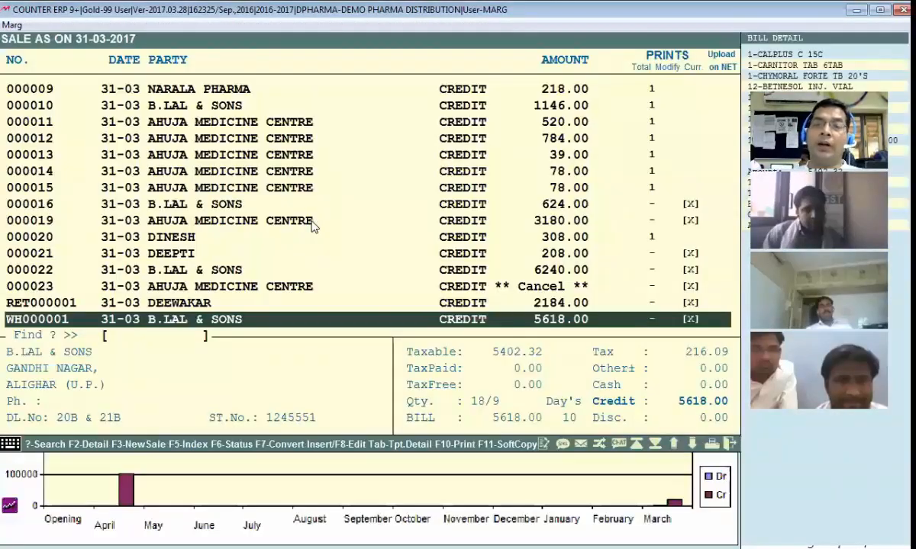
key("Up")
key("Up")
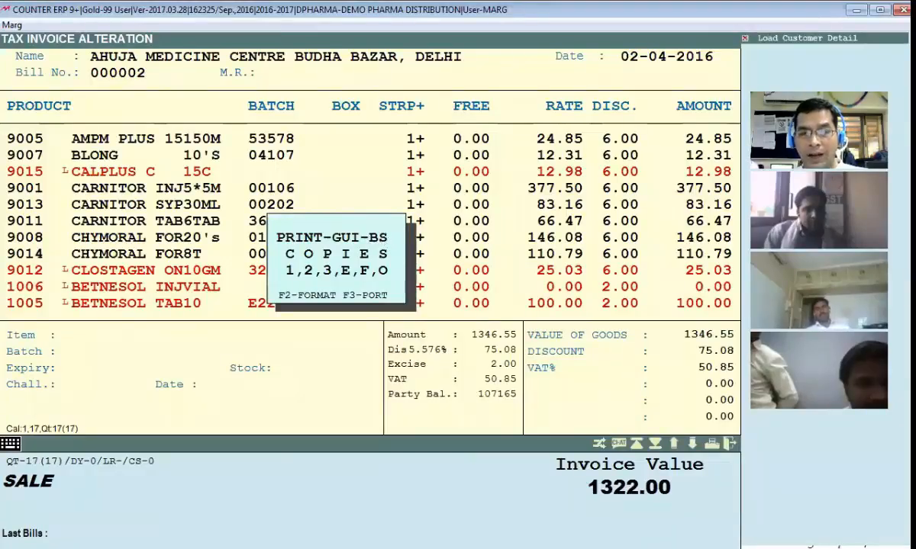
Send the bill to the on-screen Report Preview and scroll through the invoice page
key("o")
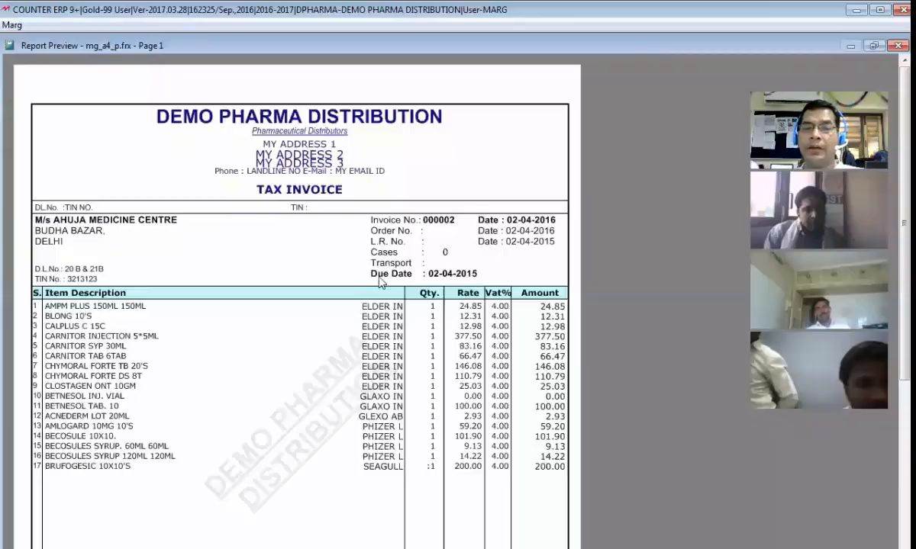
scroll(381, 283, "down", 4)
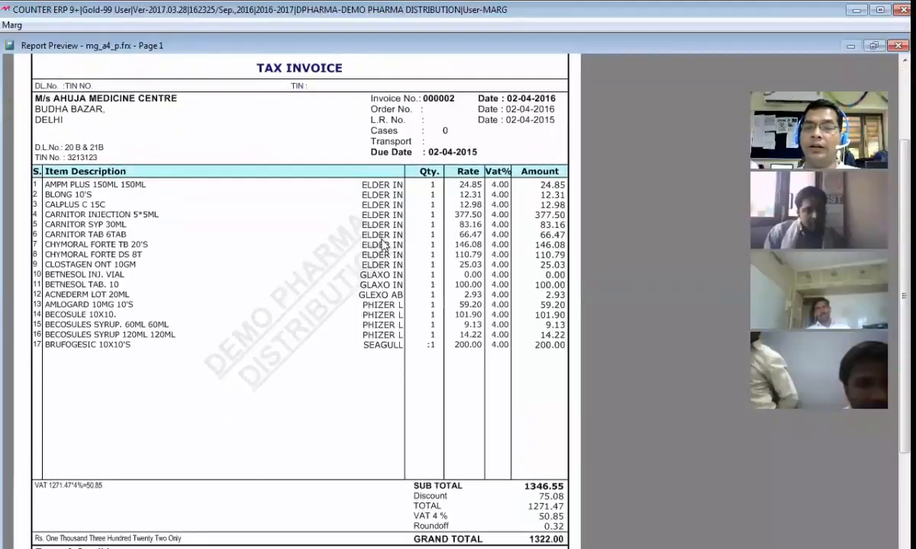
scroll(385, 267, "down", 5)
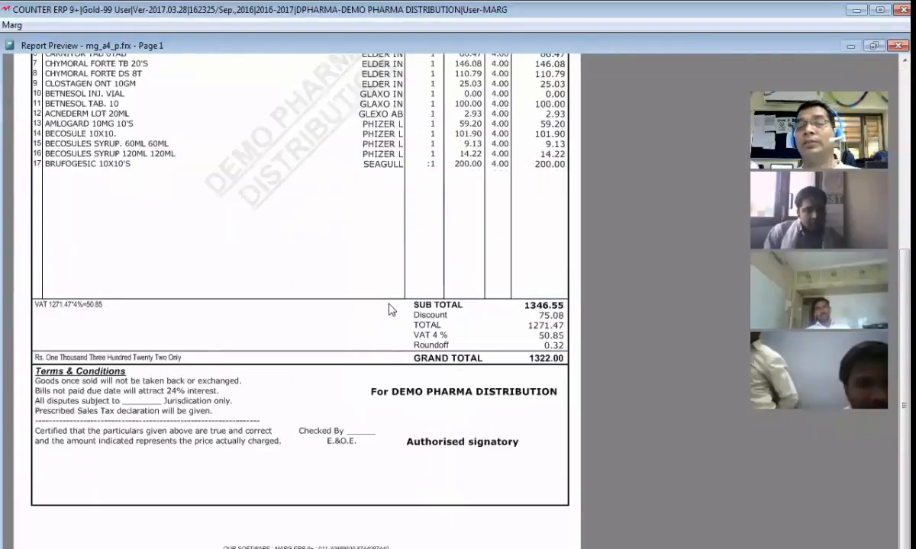
scroll(393, 296, "up", 7)
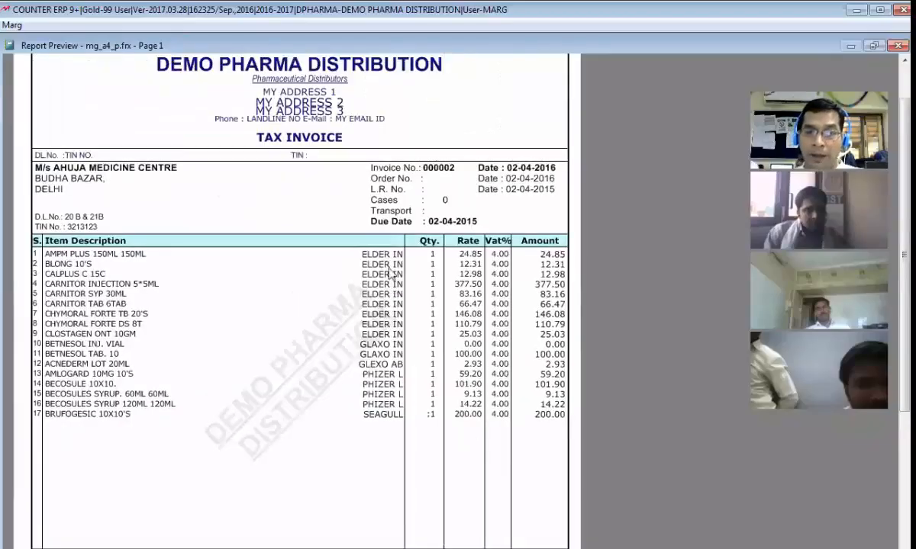
scroll(309, 263, "up", 2)
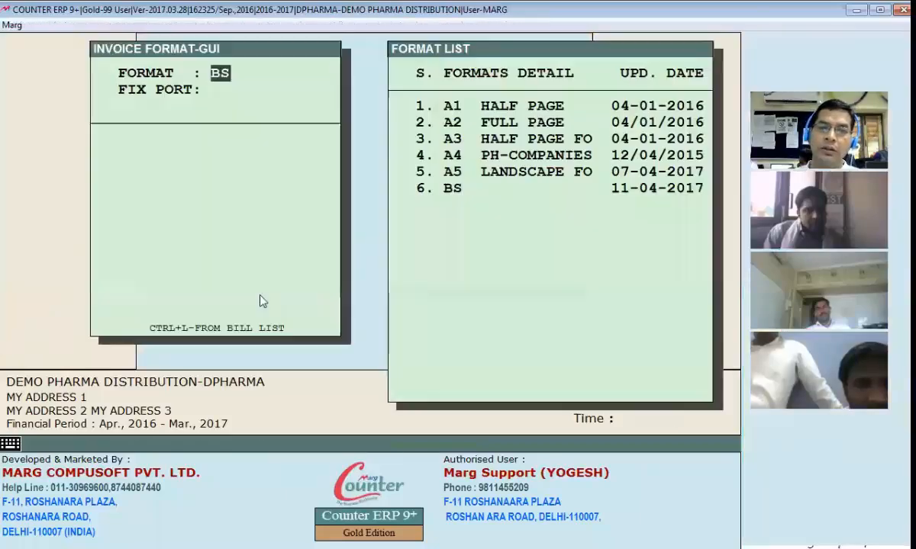
Accept format BS, browse the B Bill Format section list, and open one section's code
key("Return")
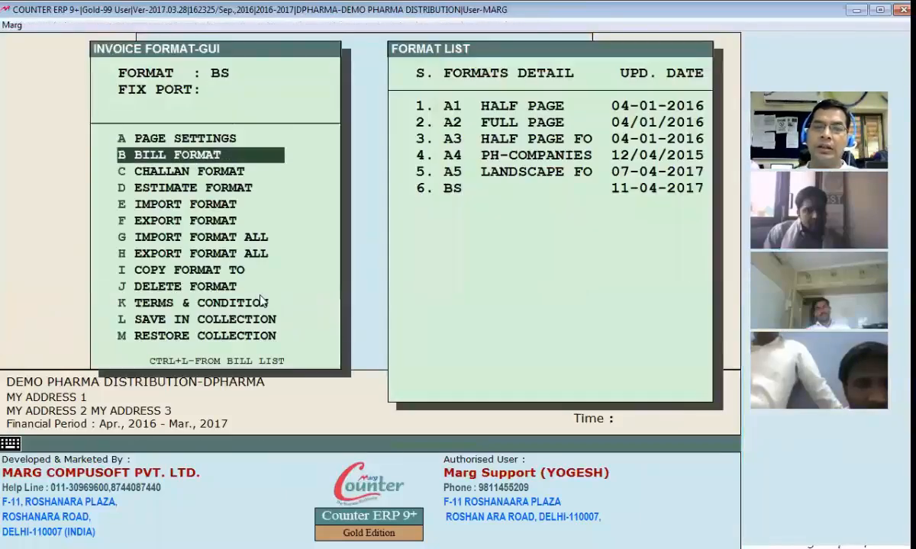
key("Return")
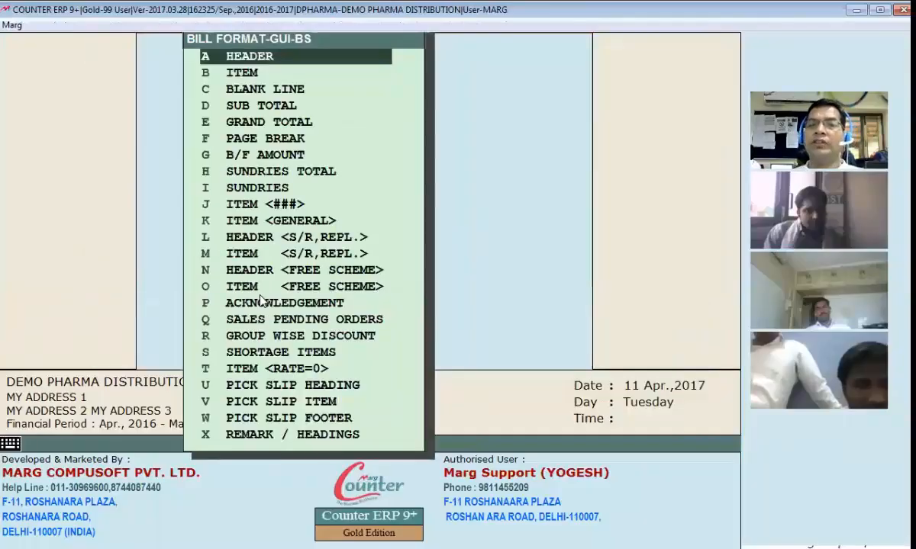
key("Down")
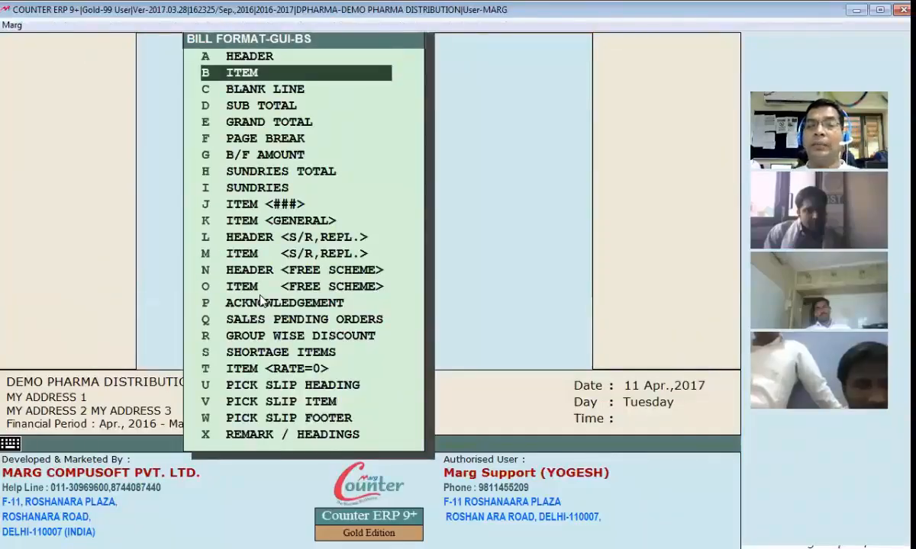
key("Down")
key("Down")
key("Down")
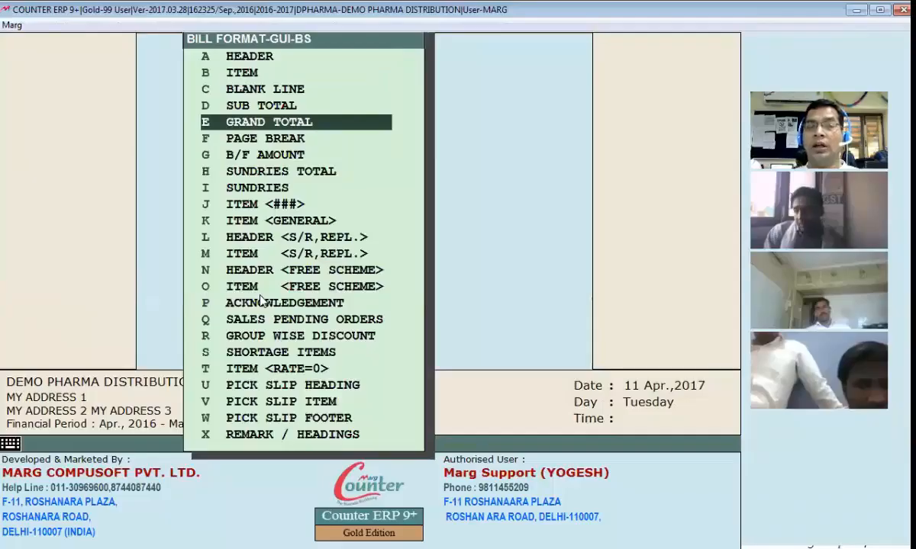
key("Down")
key("Down")
key("Down")
key("Down")
key("Down")
key("Down")
key("Down")
key("Down")
key("Down")
key("Down")
key("Down")
key("Down")
key("Down")
key("Down")
key("Down")
key("Down")
key("Down")
key("Down")
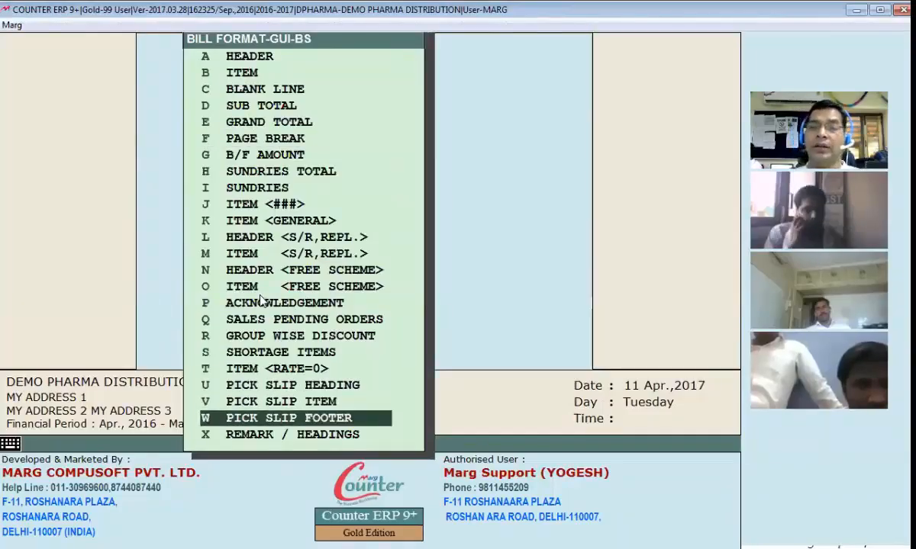
key("m")
key("Up")
key("Up")
key("Up")
key("Up")
key("Up")
key("Up")
key("Up")
key("Up")
key("Up")
key("Up")
key("Up")
key("Up")
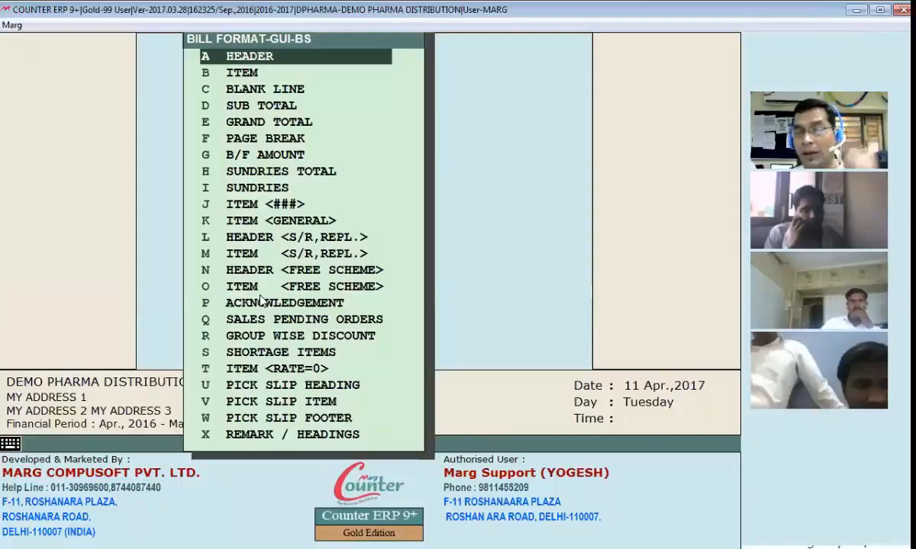
key("Down")
key("Down")
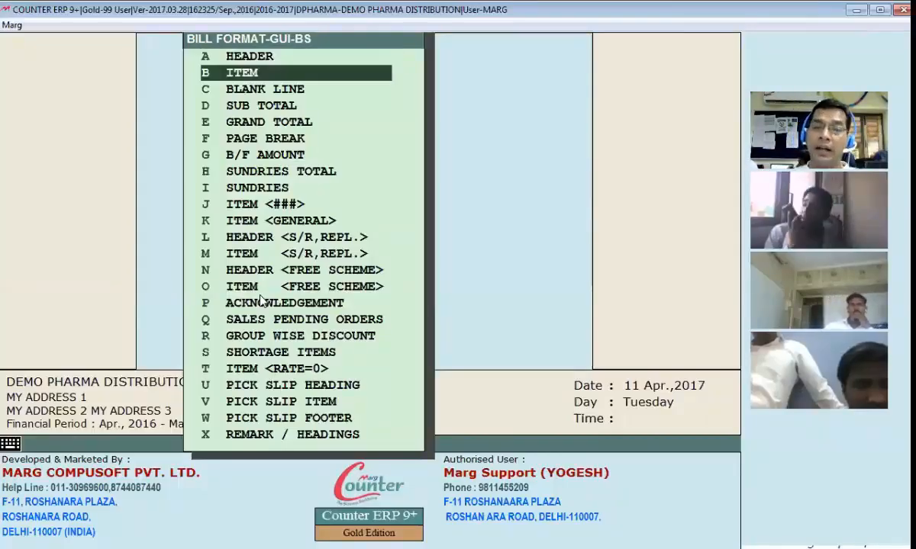
key("Down")
key("Down")
key("Down")
key("Down")
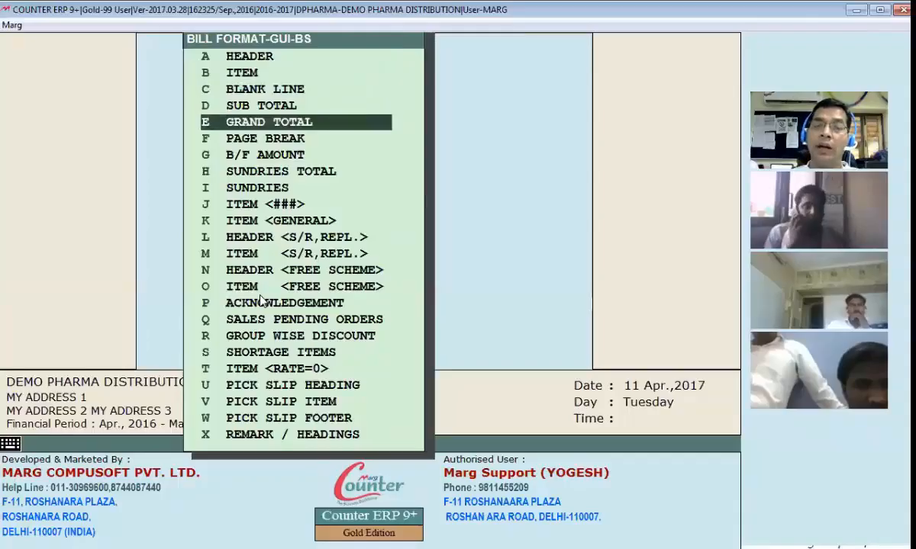
key("Return")
Quit the section editor without saving and briefly open the HEADER section's code
key("Escape")
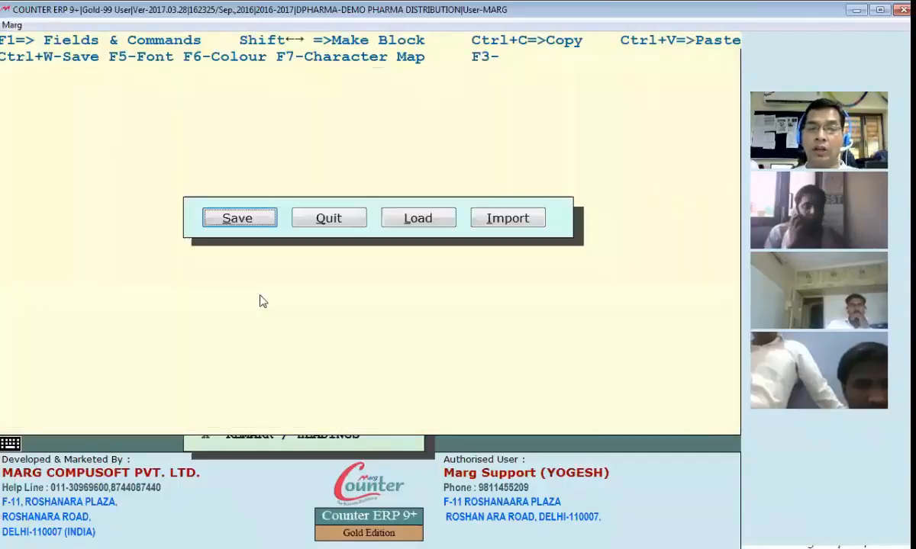
key("Escape")
key("Up")
key("Up")
key("Up")
key("Up")
key("Up")
key("Up")
key("Return")
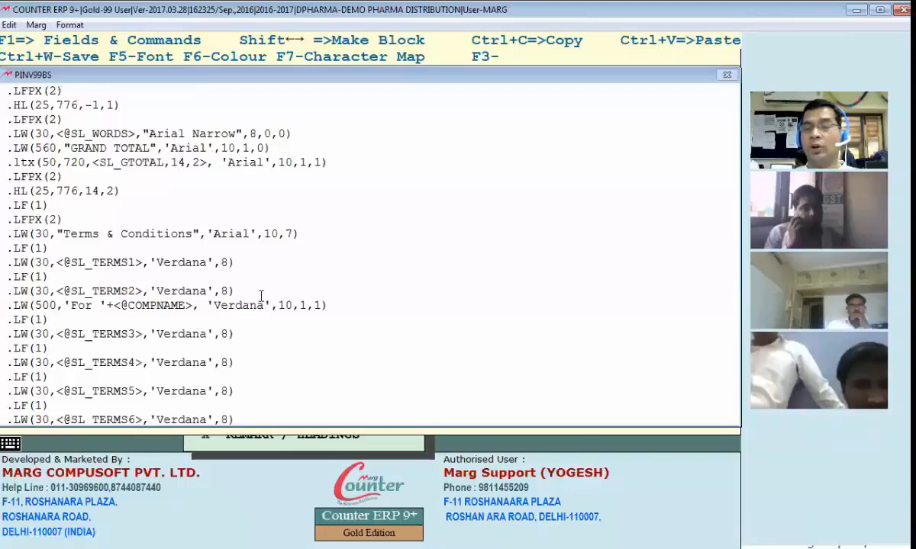
key("Escape")
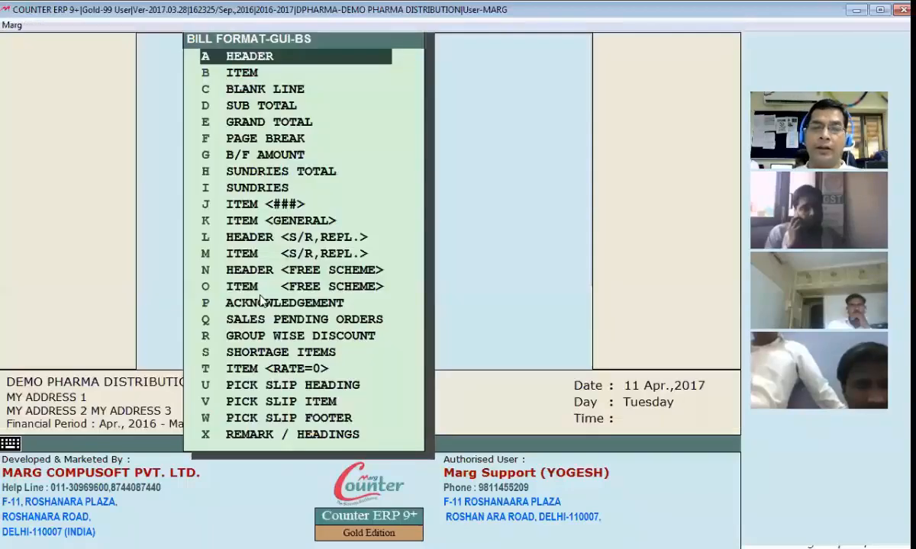
Read through the PINV99BS header code, then preview a sample retail invoice in BS format
key("Return")
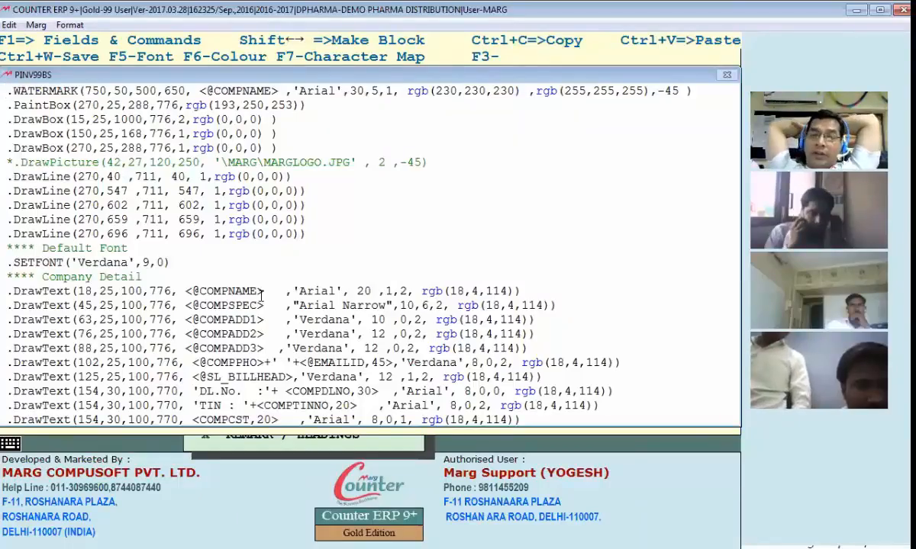
key("Down")
key("Down")
key("Down")
key("Down")
key("Down")
key("Down")
key("Down")
key("Down")
key("Down")
key("Down")
key("Down")
key("Down")
key("Down")
key("Down")
key("Down")
key("Down")
key("Down")
key("Down")
key("Down")
key("Down")
key("Down")
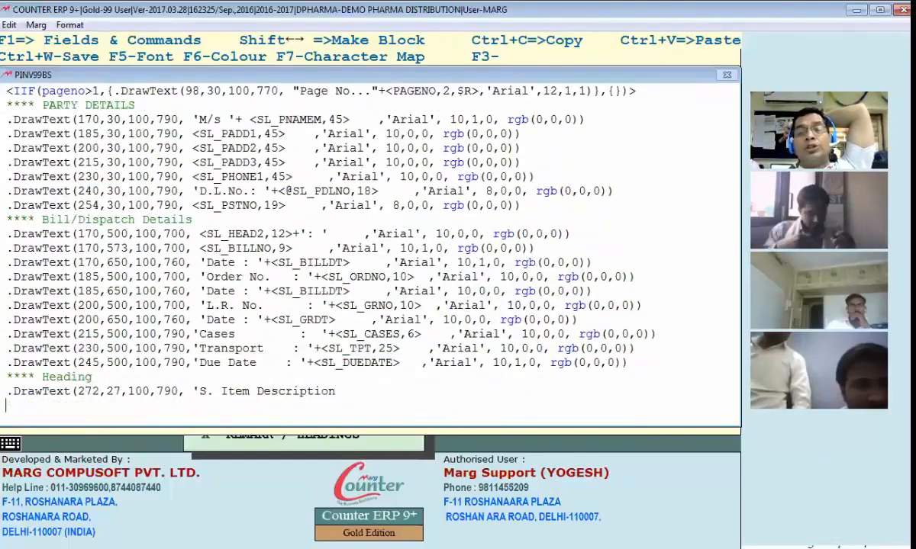
key("ctrl+Home")
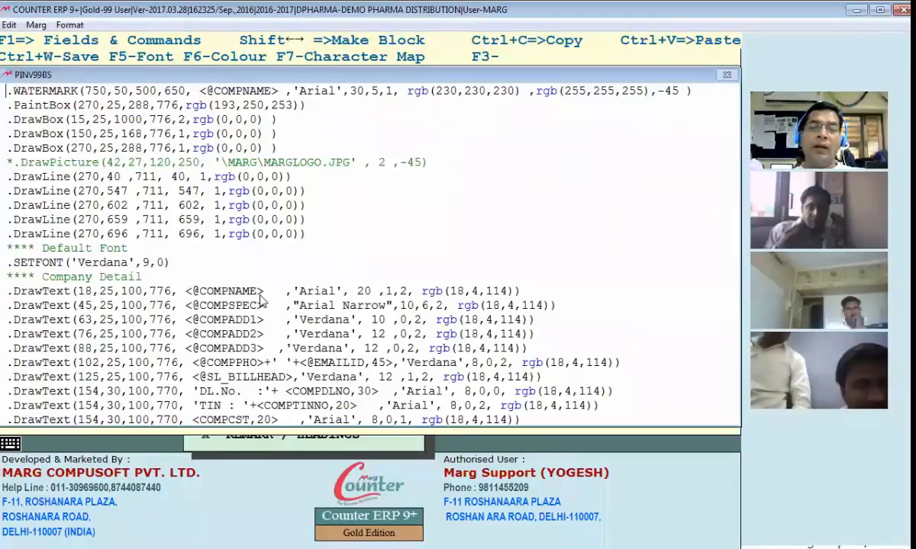
key("Escape")
key("alt+Tab")
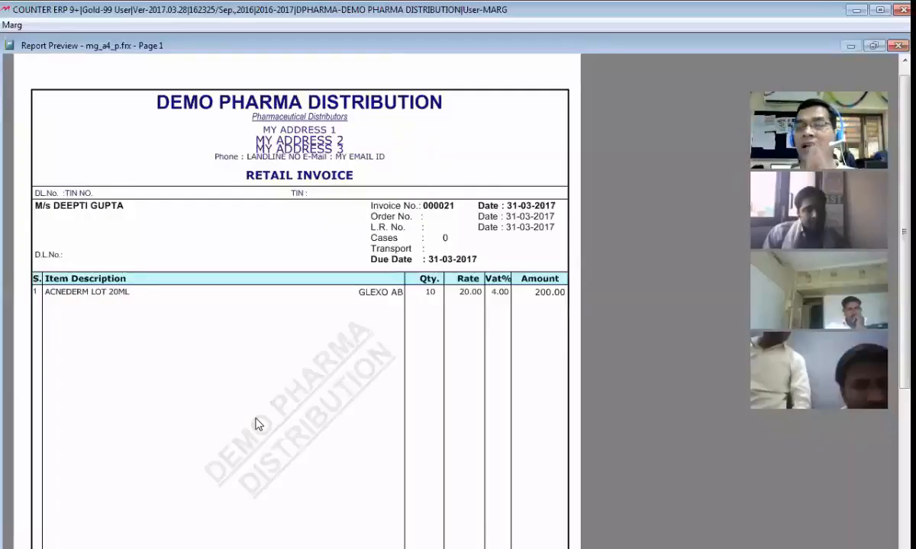
Comment out the .WATERMARK line in the PINV99BS header code with a leading *
key("Escape")
key("Escape")
key("Escape")
key("Escape")
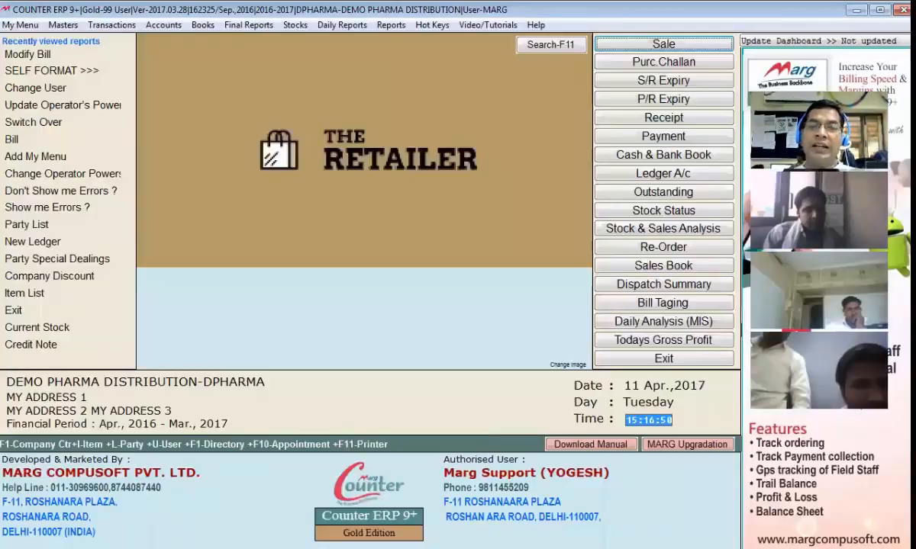
key("Return")
key("Return")
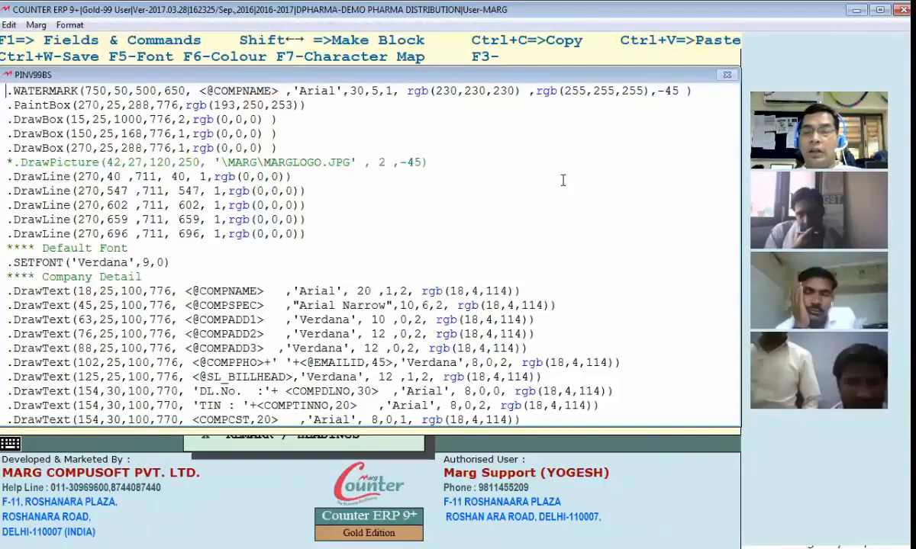
type("*")
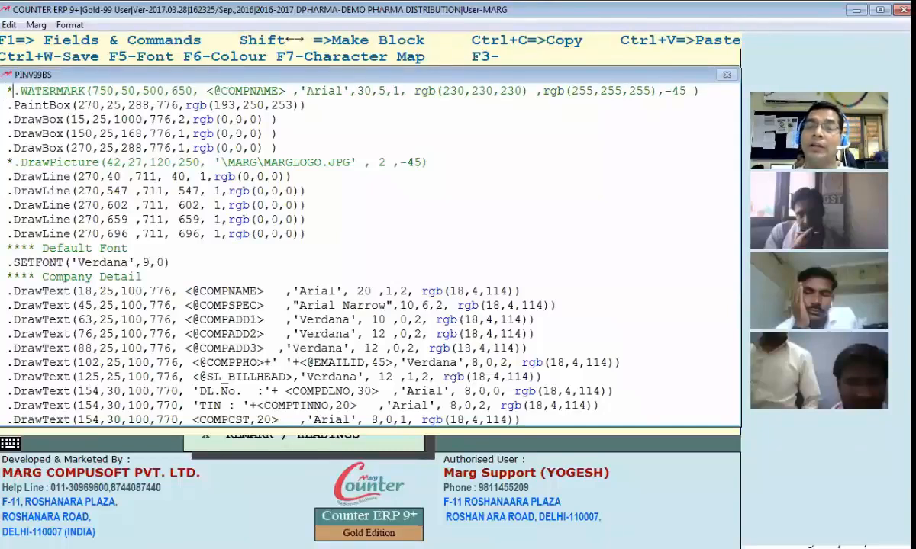
left_click_drag(8, 90, 272, 98)
left_click(275, 96)
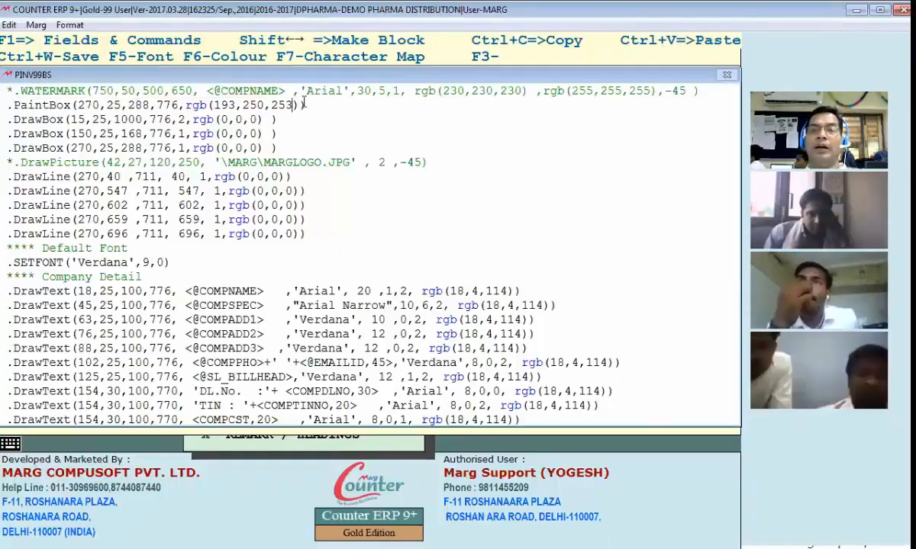
key("Escape")
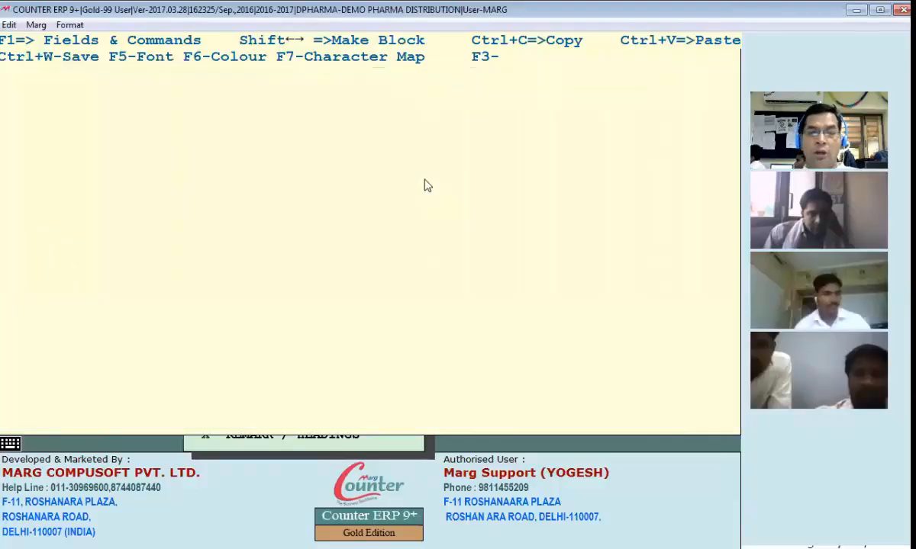
Save the watermark edit to the header code and leave the bill format section list
left_click(251, 216)
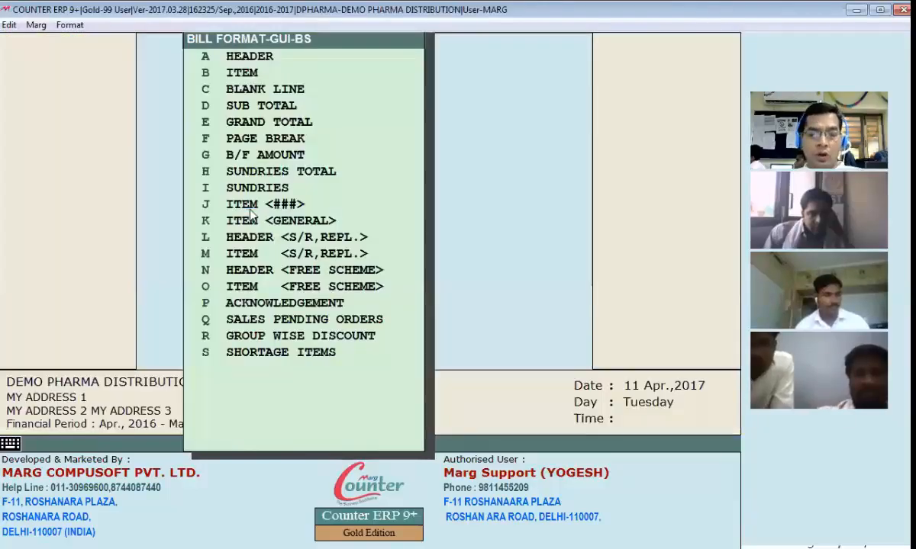
key("Escape")
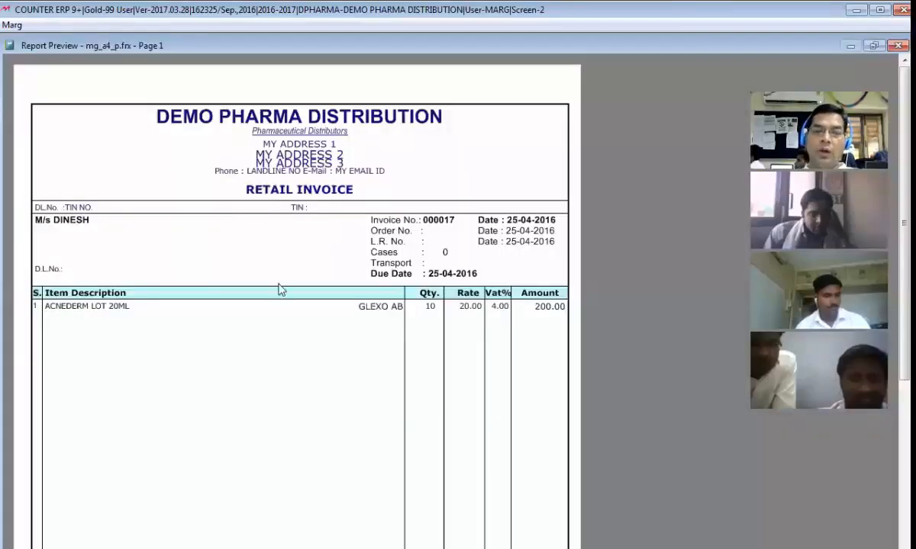
scroll(287, 430, "down", 1)
scroll(288, 422, "down", 3)
scroll(294, 282, "down", 3)
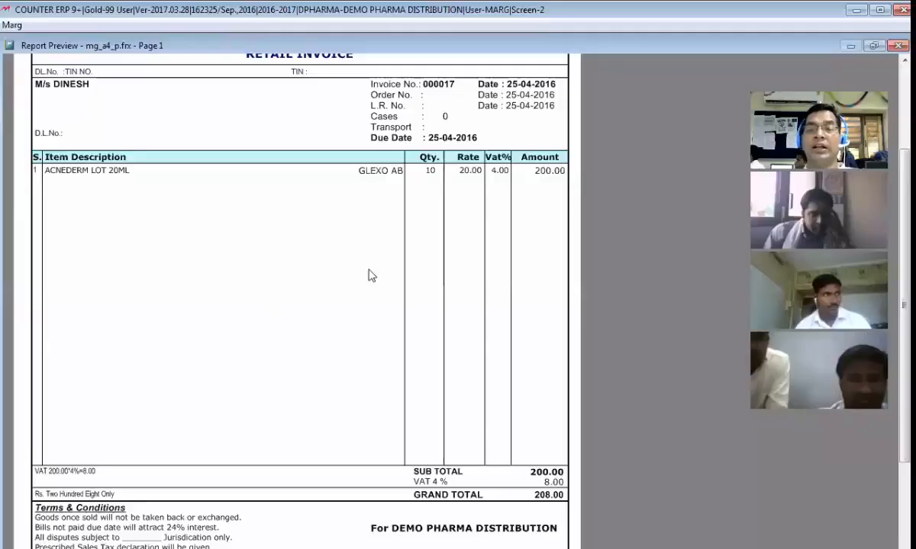
scroll(301, 328, "up", 2)
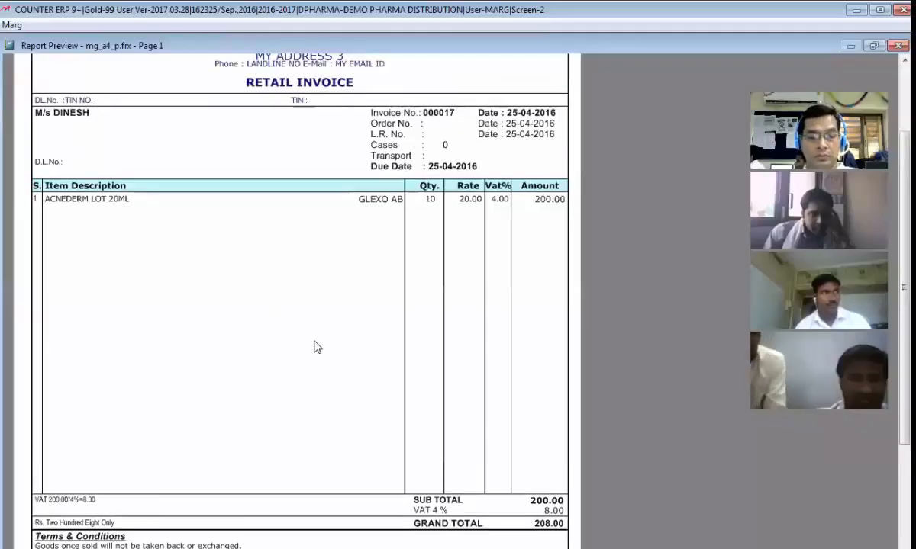
scroll(315, 345, "down", 2)
scroll(314, 345, "up", 3)
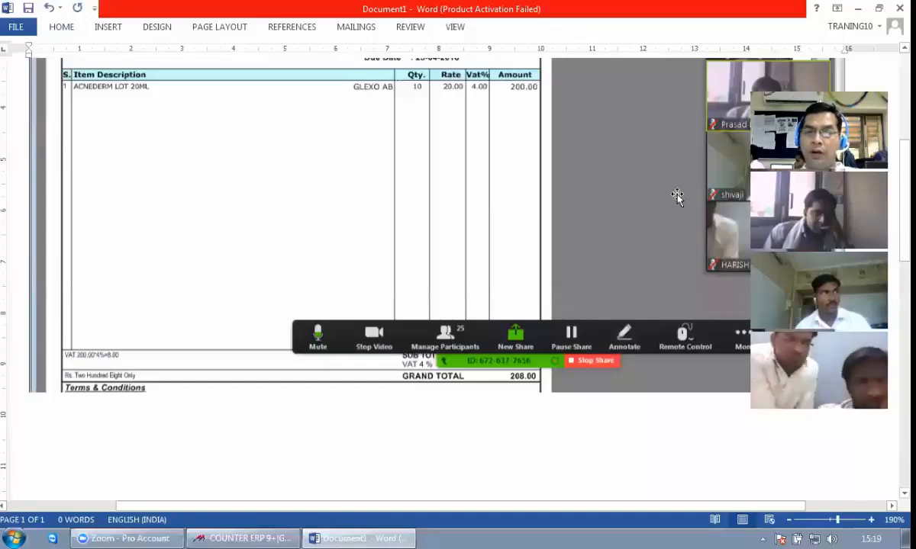
Preview bill 000017 and compare it with the Word copy of the original invoice
key("alt+Tab")
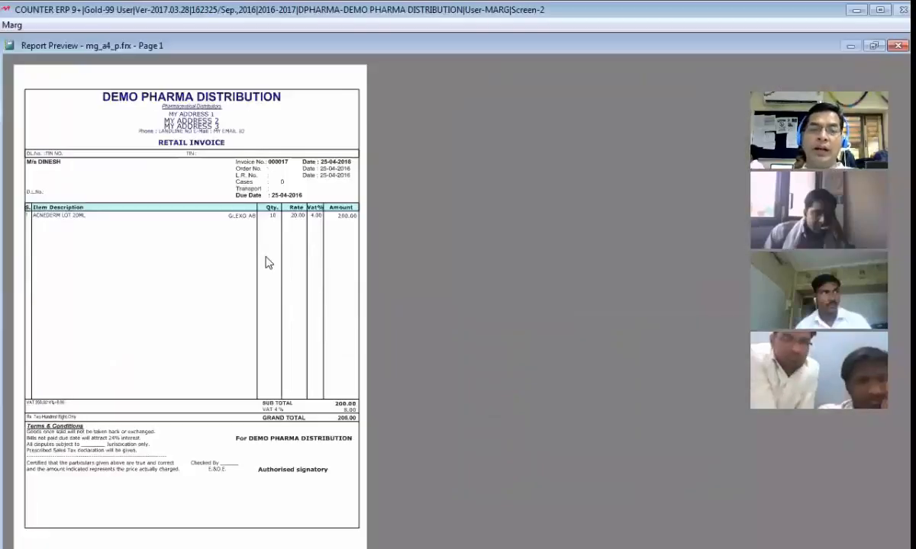
key("Escape")
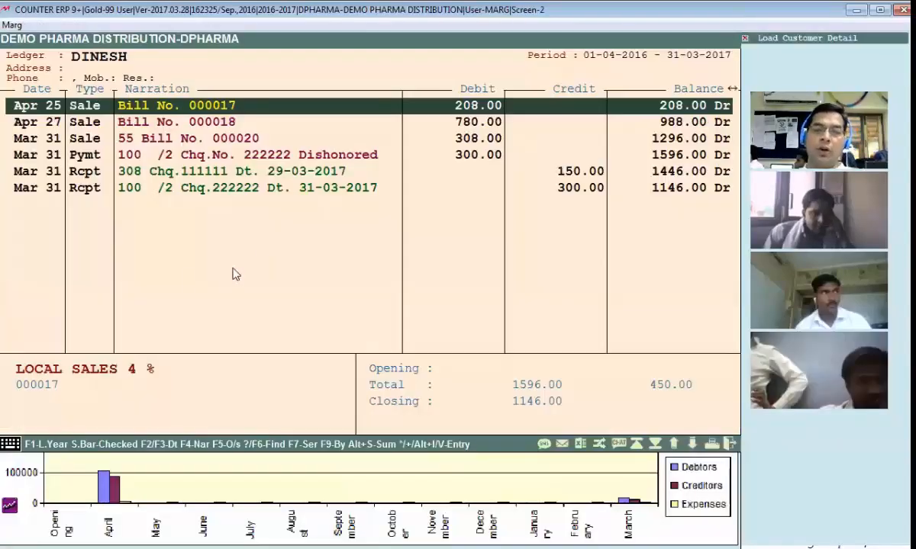
key("Return")
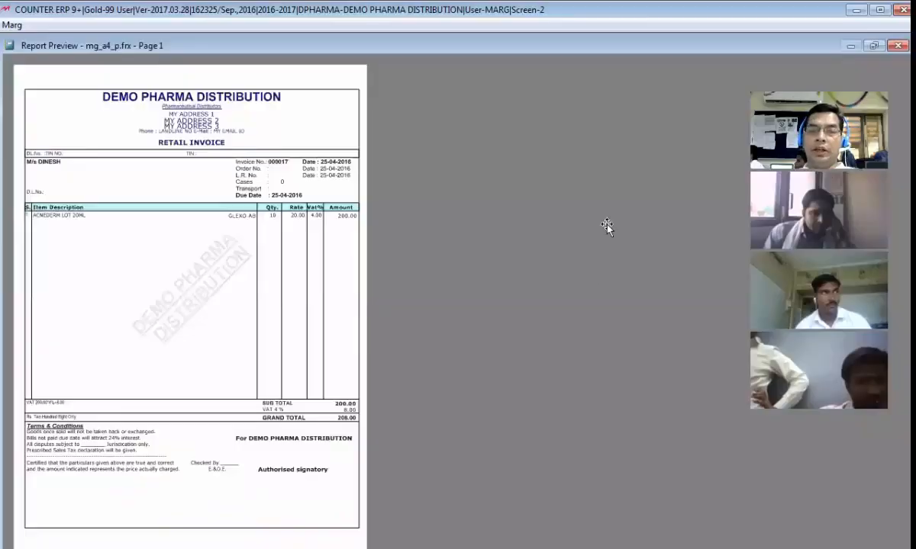
key("alt+Tab")
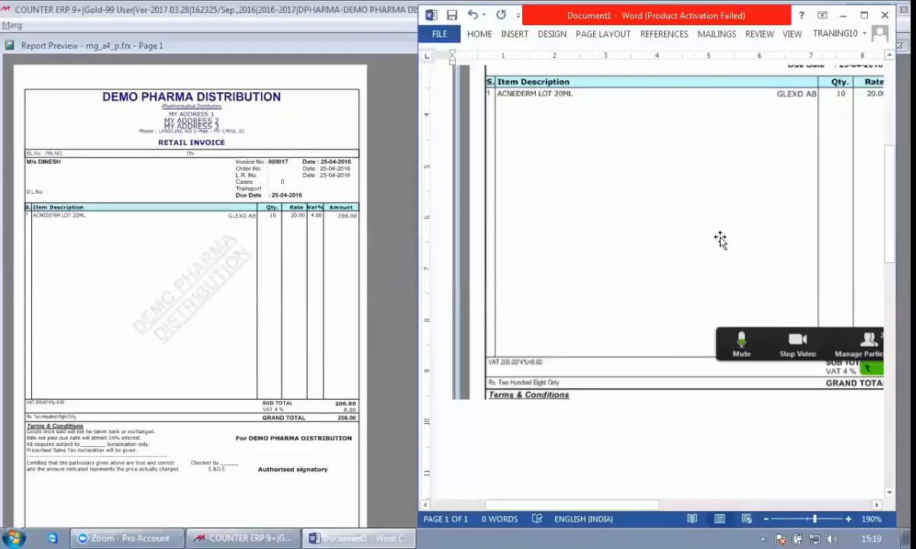
left_click(290, 260)
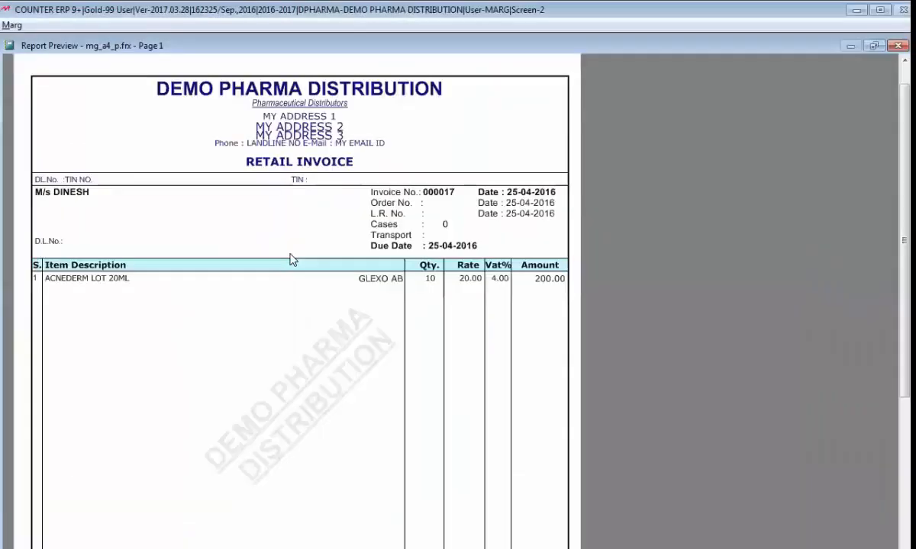
key("Escape")
key("Escape")
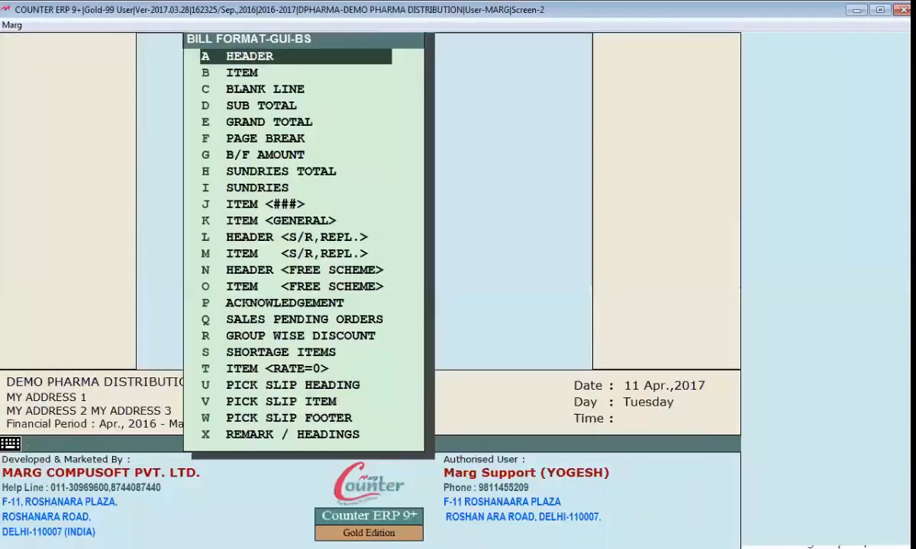
Prefix the HEADER code's .WATERMARK and drawing lines with *, then return to invoice 000017
key("Return")
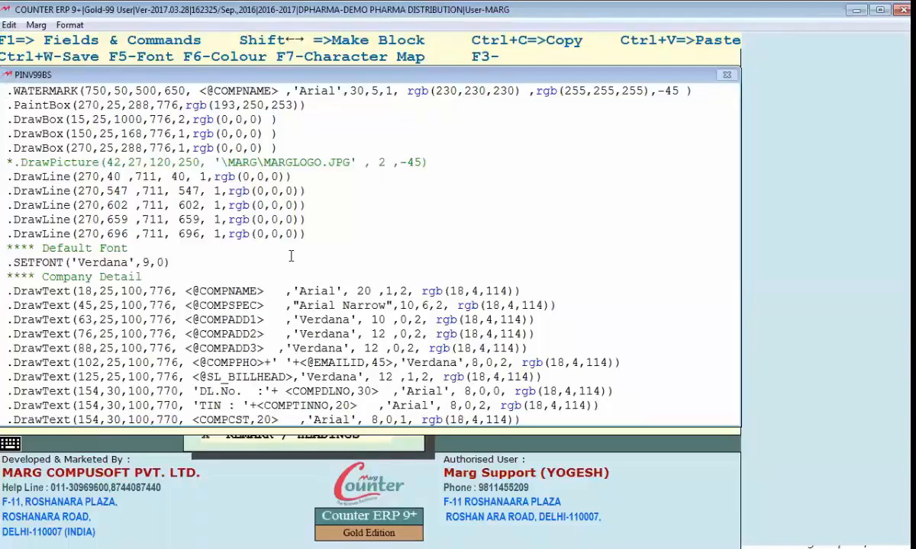
type("*")
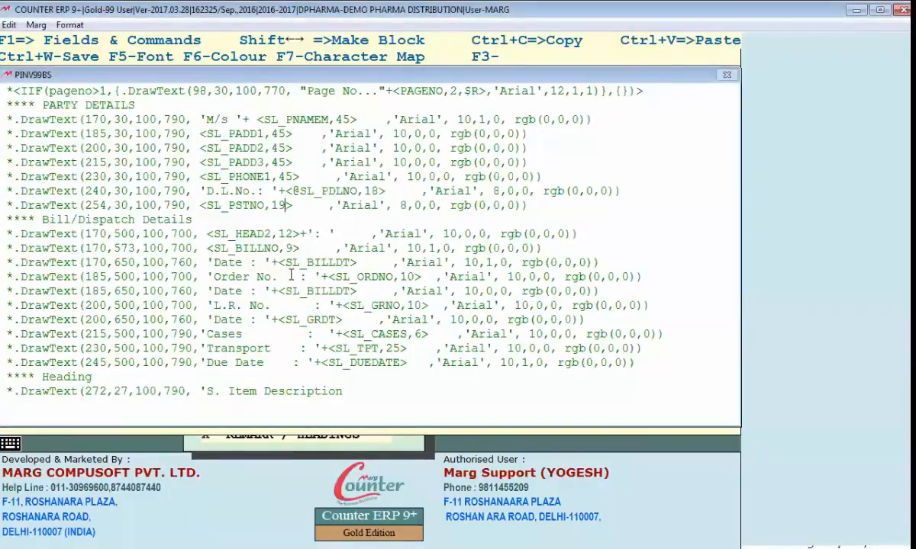
scroll(161, 219, "up", 8)
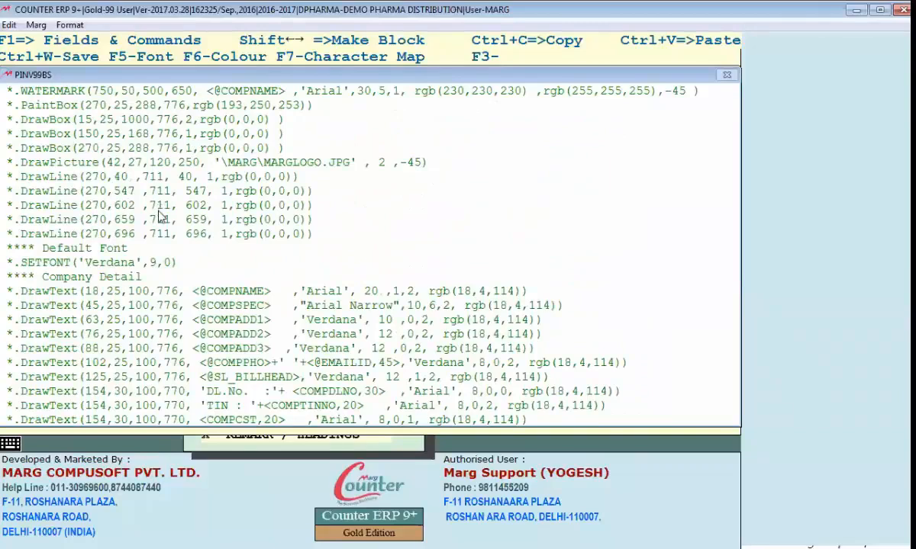
key("Escape")
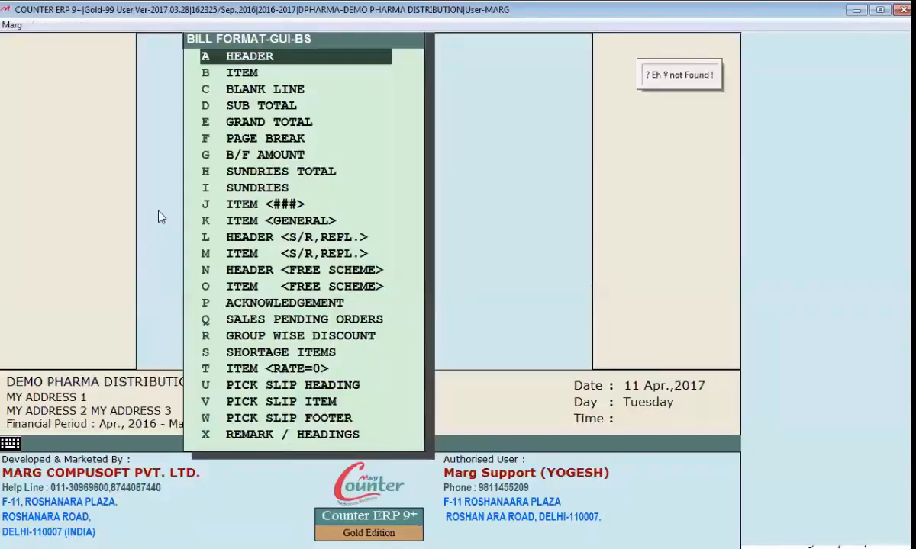
key("Escape")
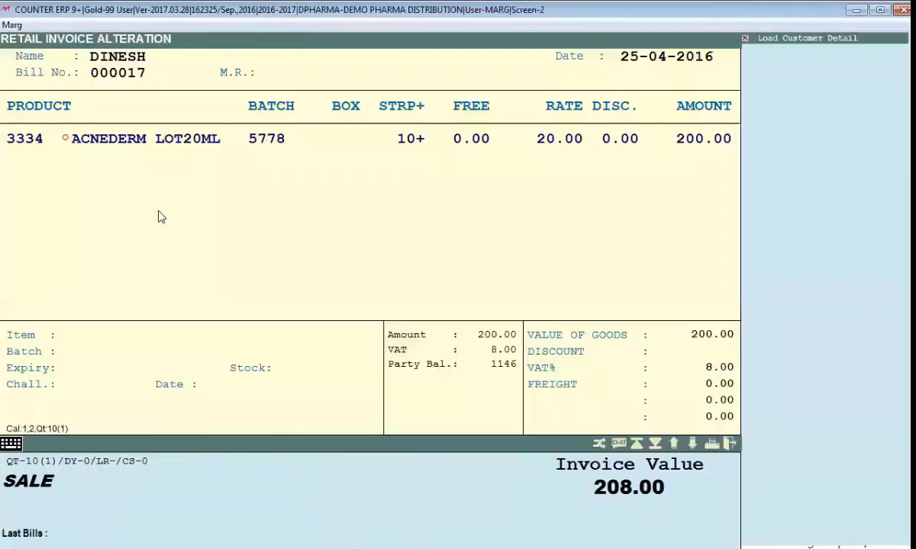
Preview bill 000017 and scroll the page, now showing only item row, totals and terms
key("Page_Up")
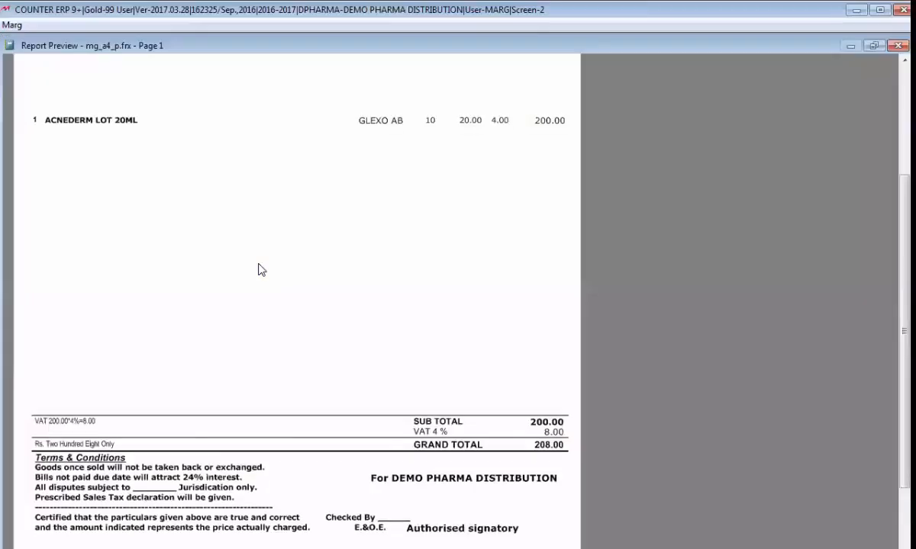
scroll(258, 270, "down", 3)
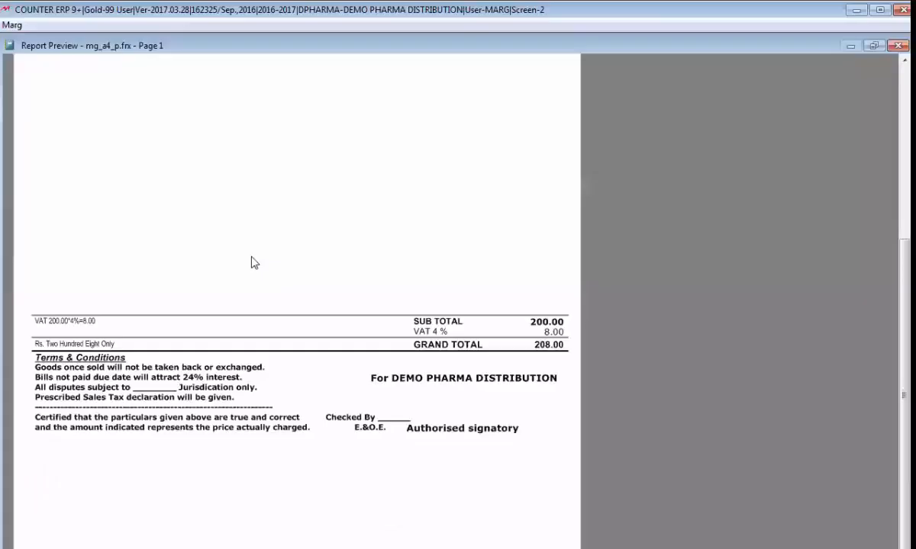
scroll(343, 255, "up", 6)
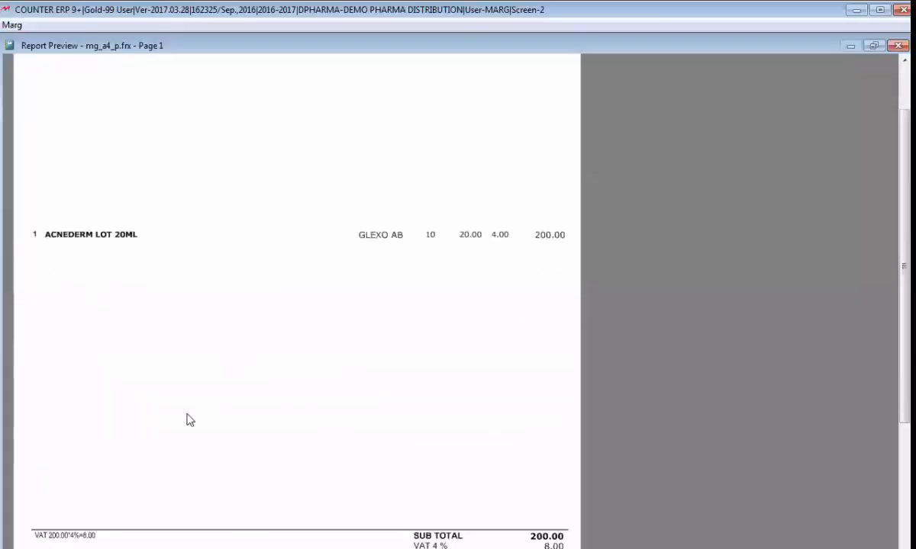
scroll(190, 420, "down", 3)
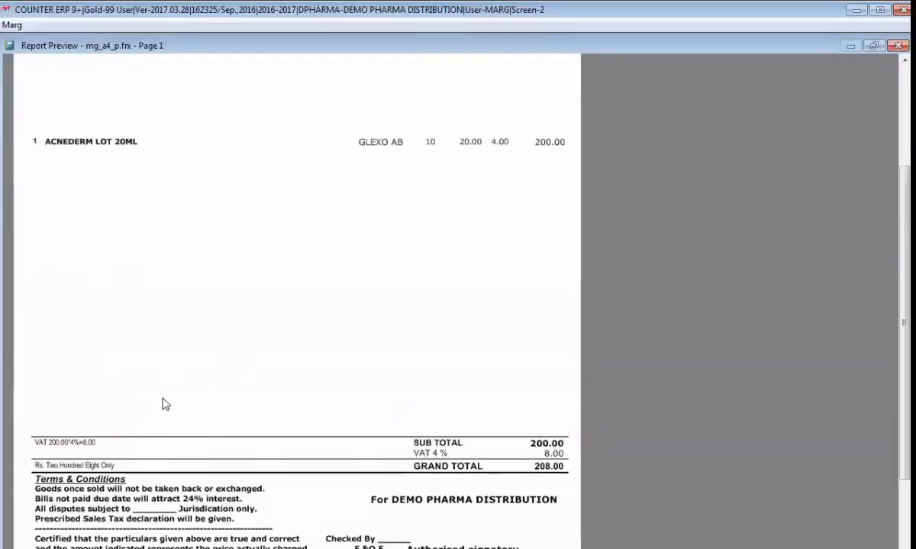
scroll(157, 389, "up", 6)
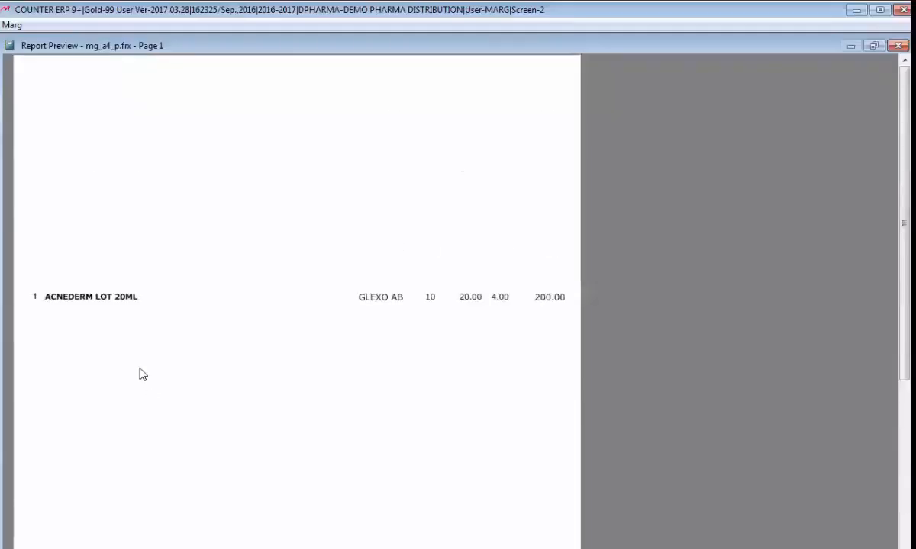
scroll(143, 375, "up", 1)
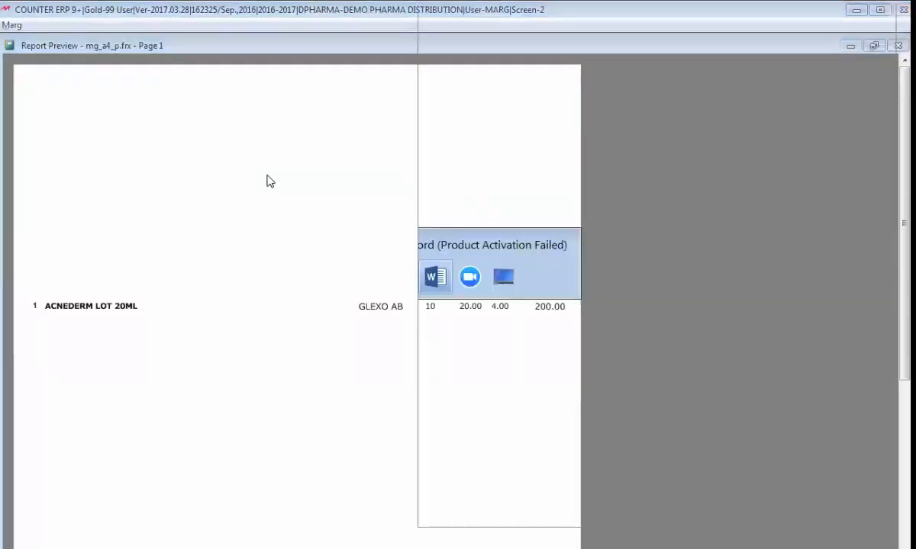
Compare the Word copy of the original invoice with the blank-header preview, then resume PINV99BS code
scroll(568, 276, "up", 4)
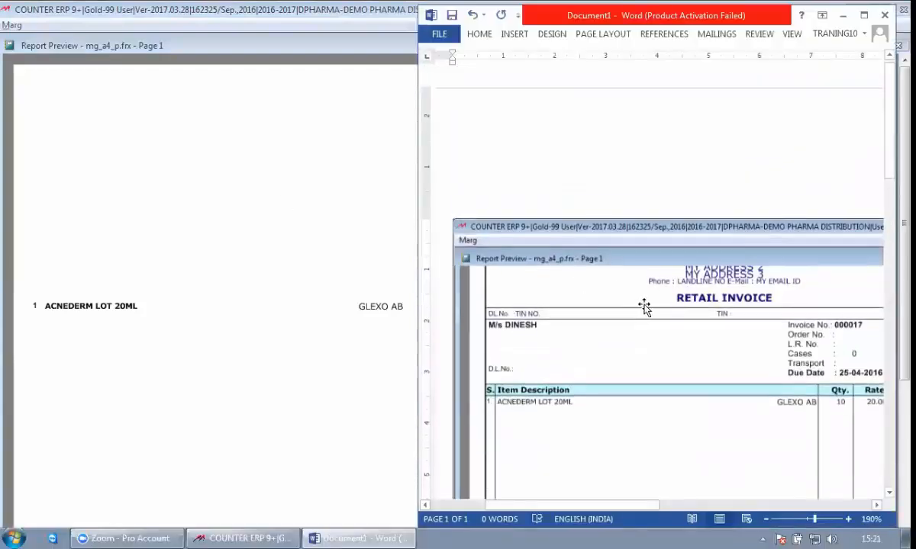
scroll(611, 233, "down", 2)
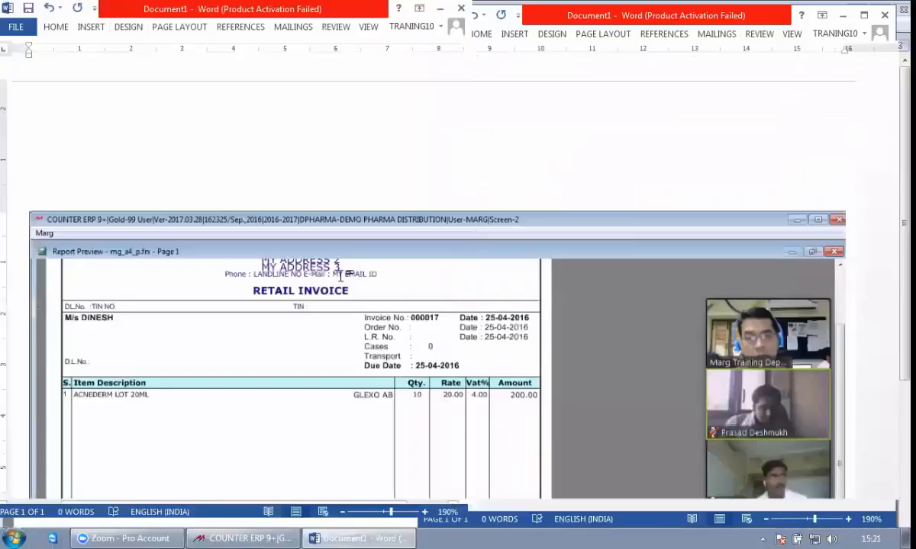
key("alt+Tab")
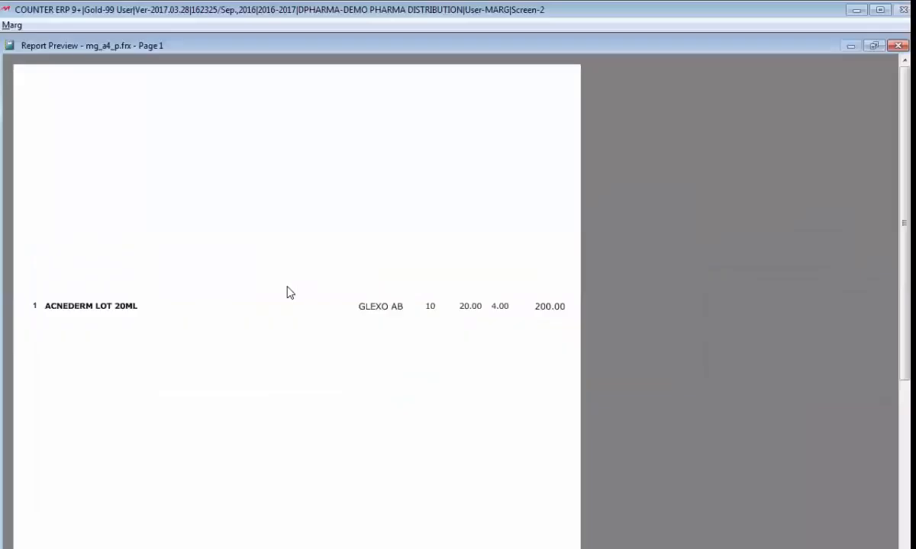
key("alt+Tab")
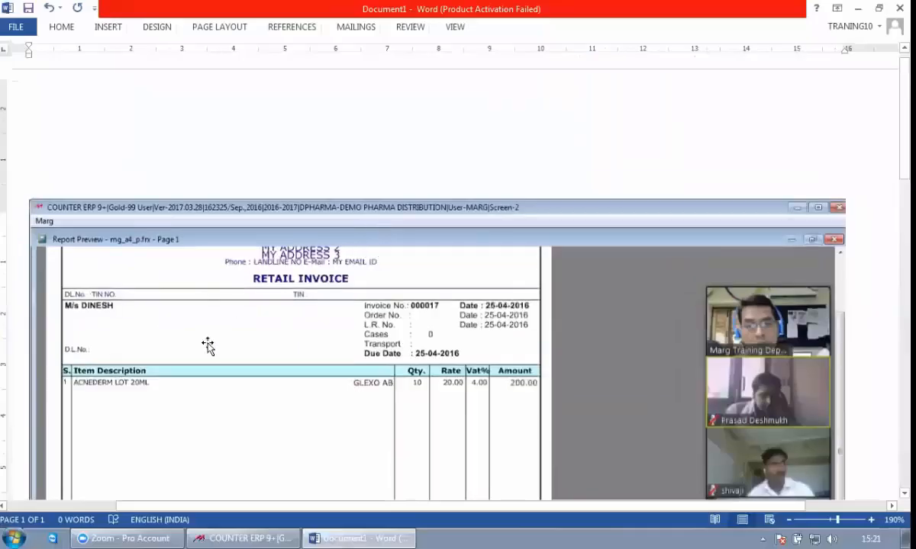
scroll(511, 308, "down", 2)
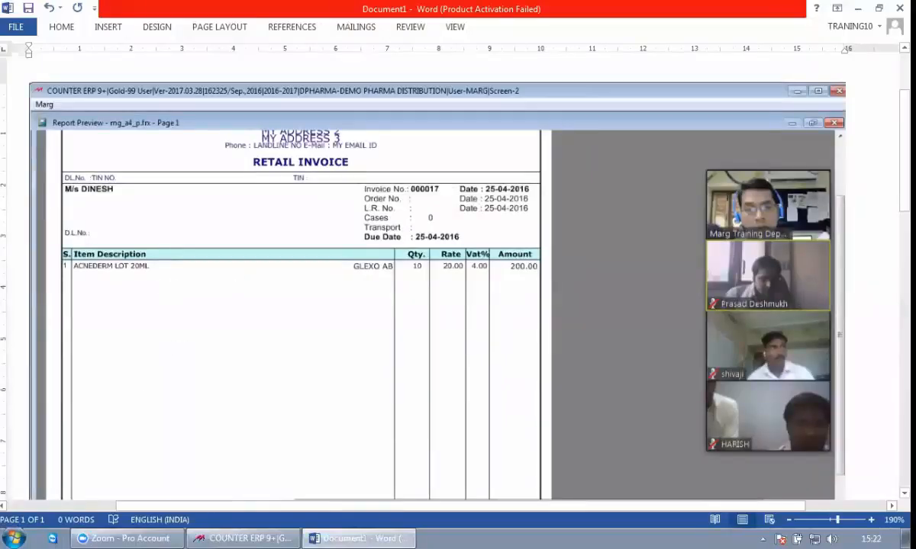
key("alt+Tab")
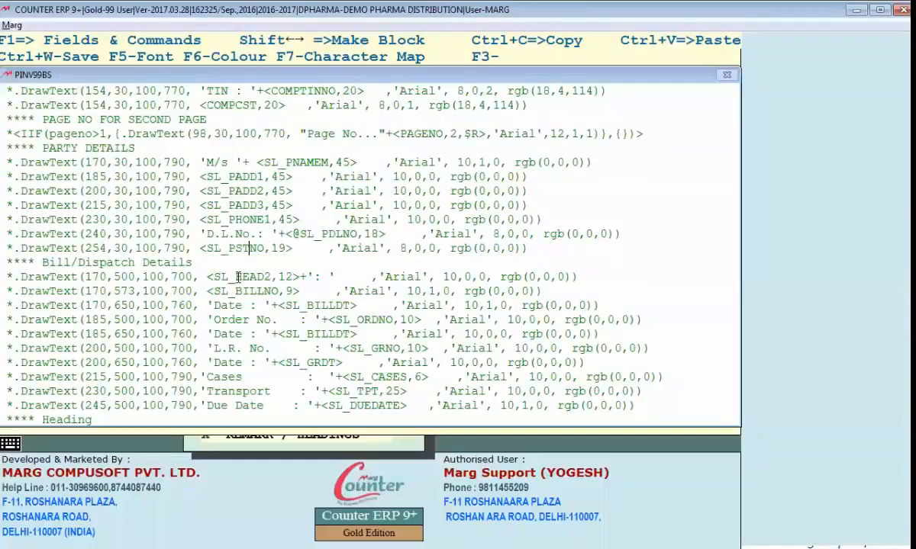
Insert a blank first line at the top of the PINV99BS header code, above WATERMARK
scroll(238, 277, "up", 7)
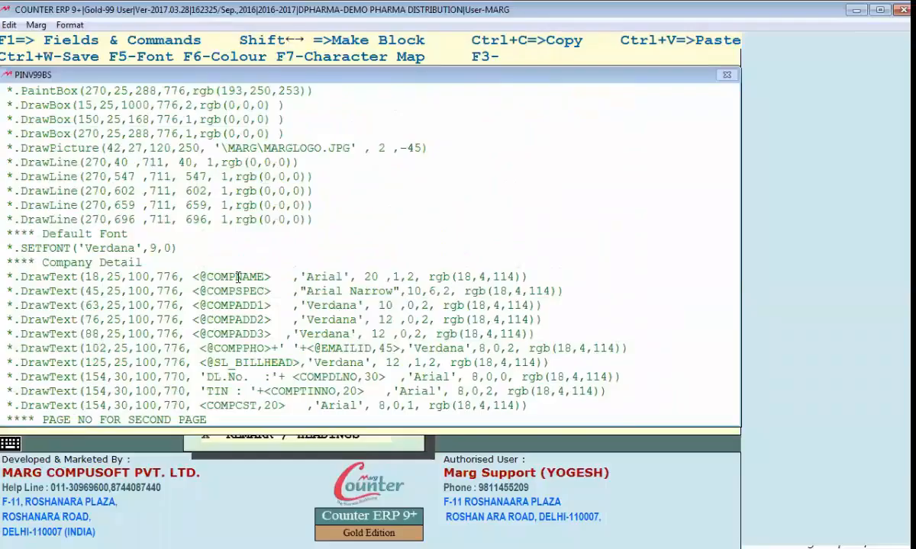
scroll(238, 277, "up", 1)
key("Up")
key("Up")
key("Up")
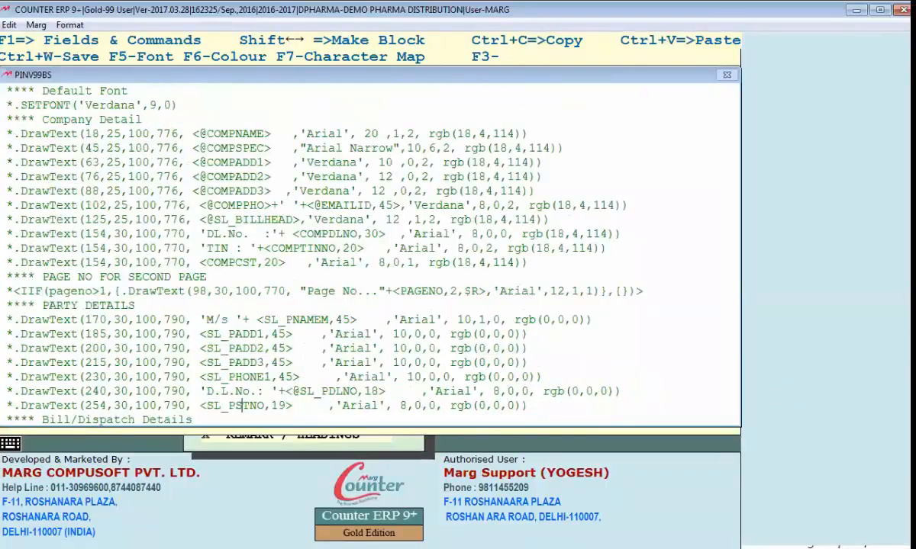
key("ctrl+Home")
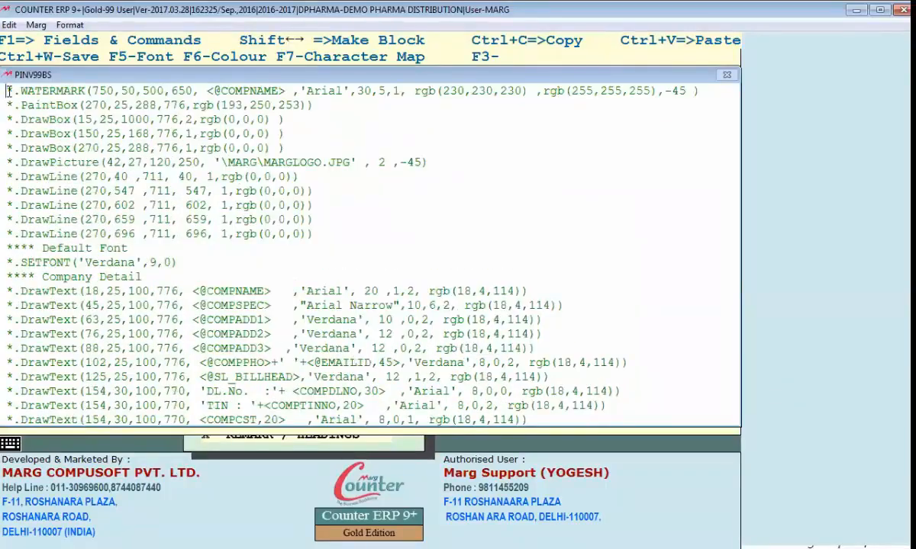
key("Return")
key("Up")
Type .DRAWBOX(20,30,800,600,2,RGB(0,0,250)) on the new line, checking the Word copy midway
type(".DRAW")
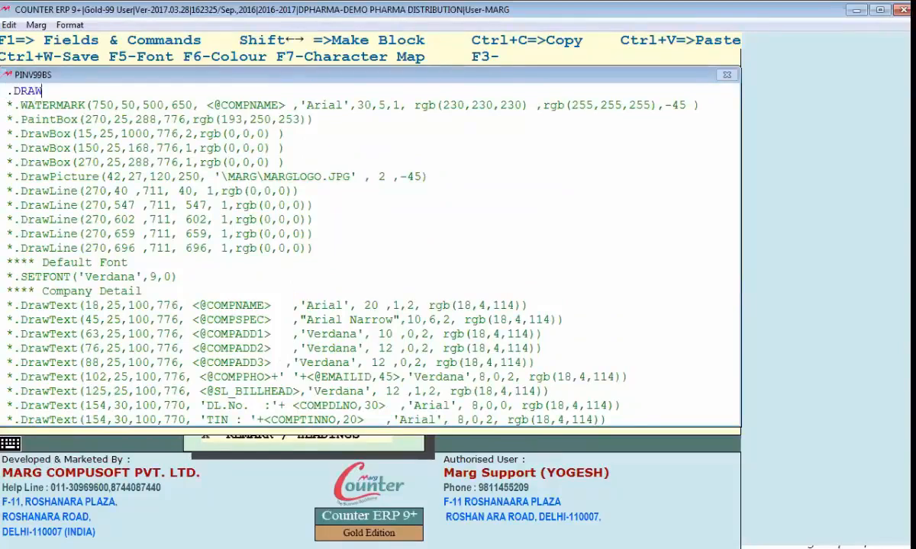
type("BOX(")
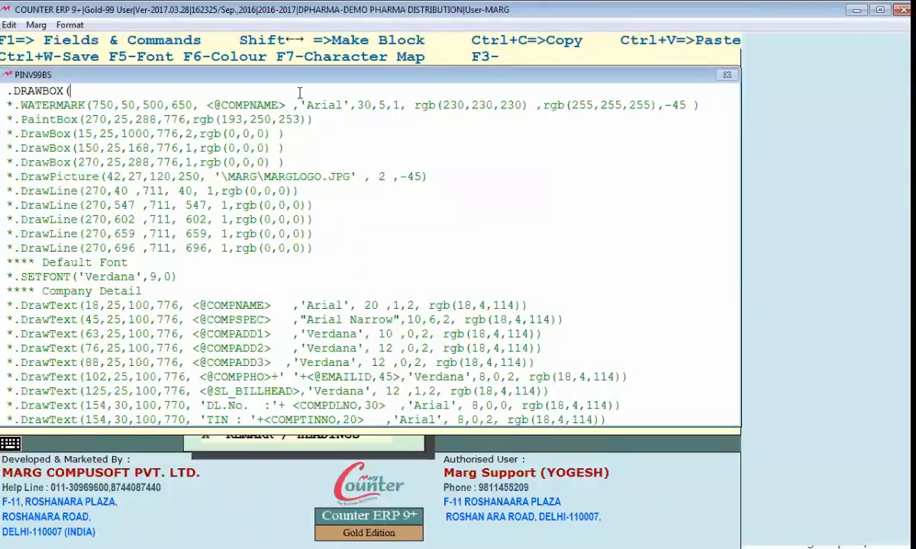
type("20")
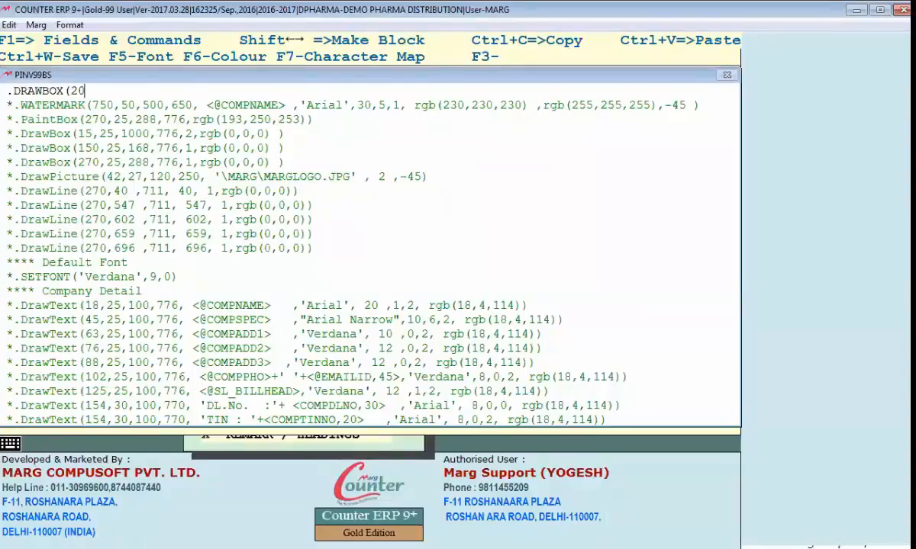
key("alt+Tab")
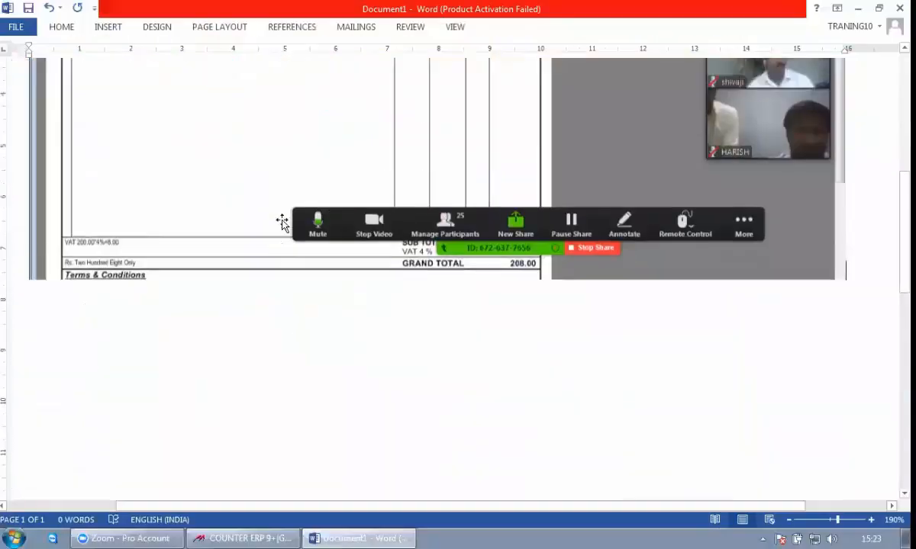
scroll(137, 264, "up", 5)
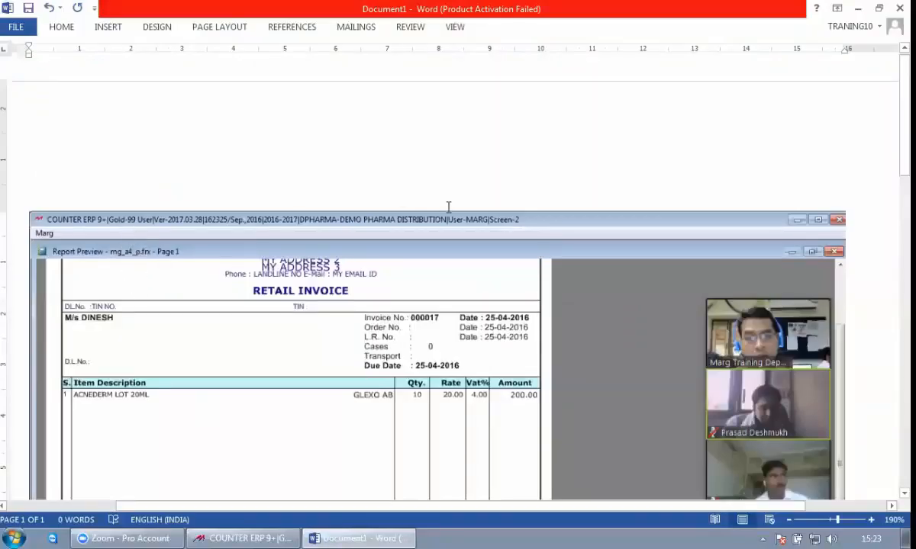
key("alt+Tab")
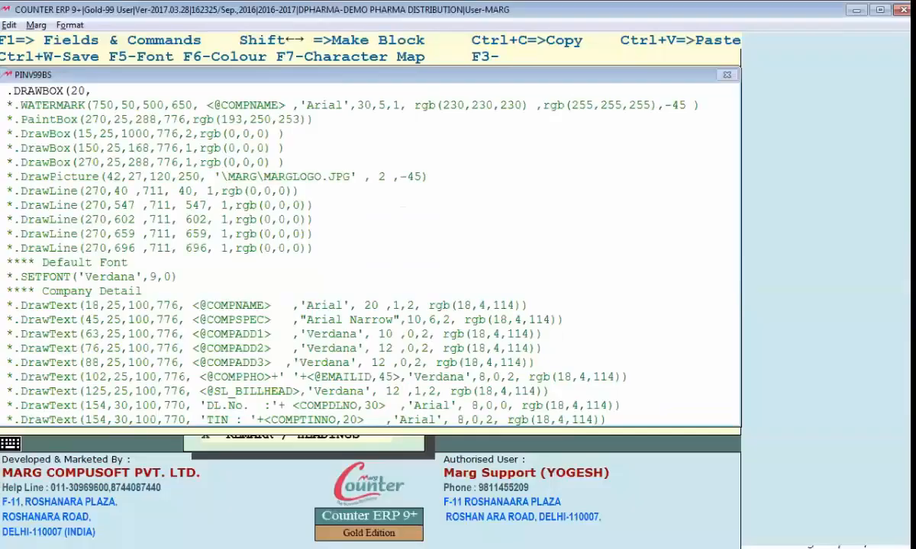
type("30,800,600,")
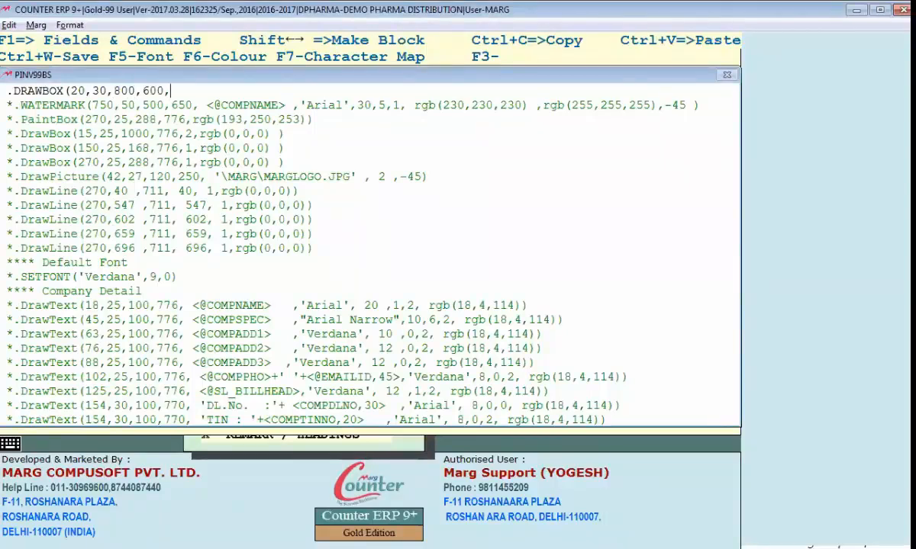
type("2,RGB(0,0,250))")
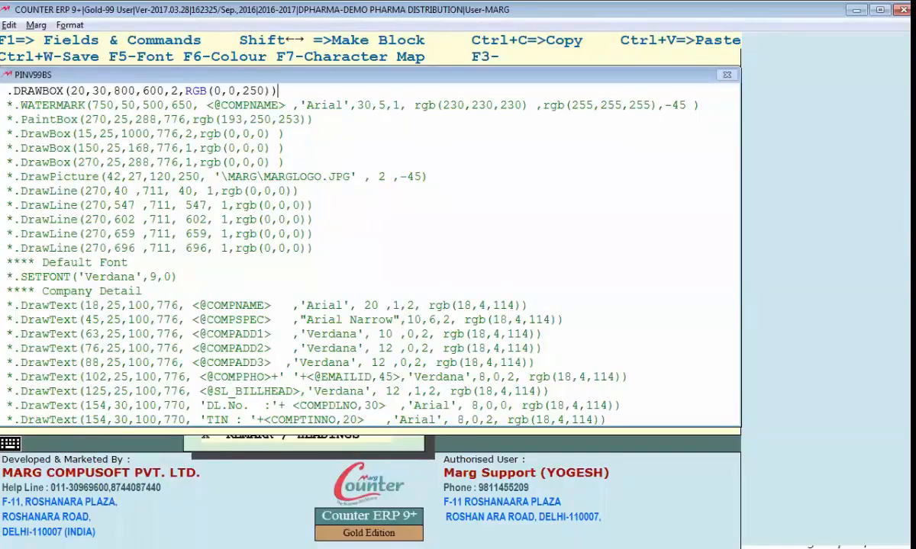
Save the header format, leave the sections list, and print-preview the retail invoice
key("Escape")
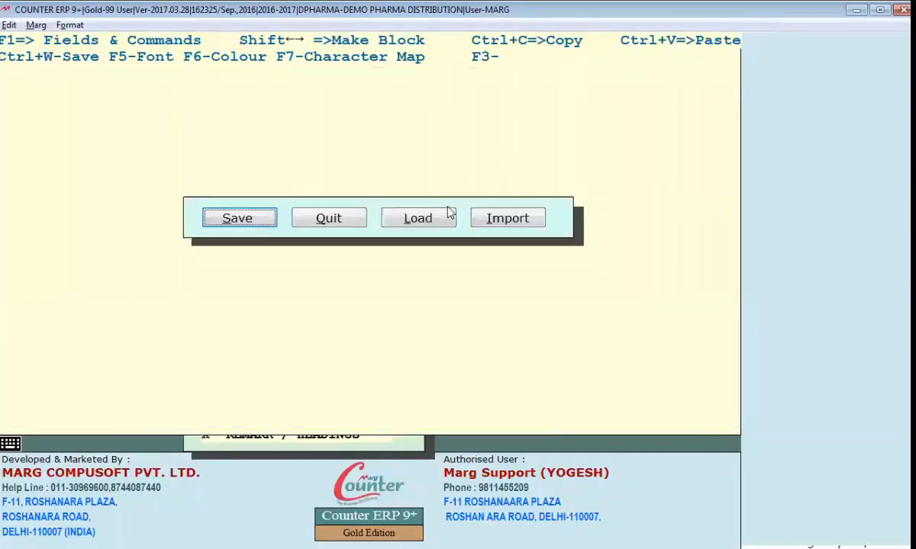
key("Return")
key("s")
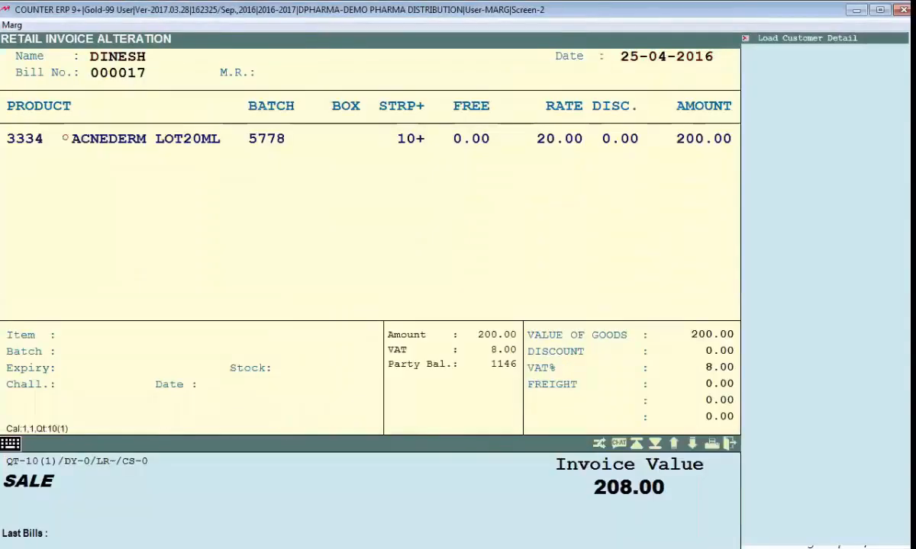
key("ctrl+p")
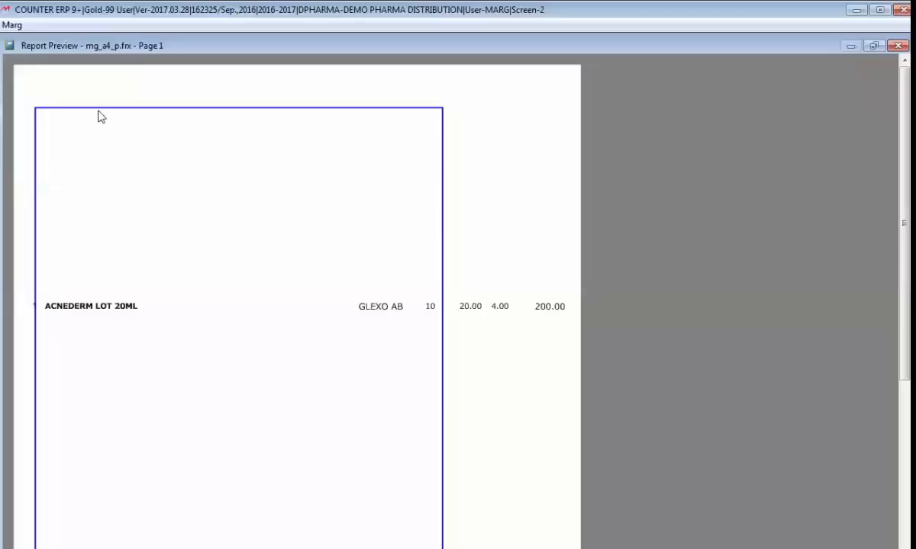
Scroll the preview to check the new blue border box, then close it back to the invoice
scroll(174, 227, "down", 4)
scroll(183, 273, "down", 4)
scroll(32, 284, "up", 4)
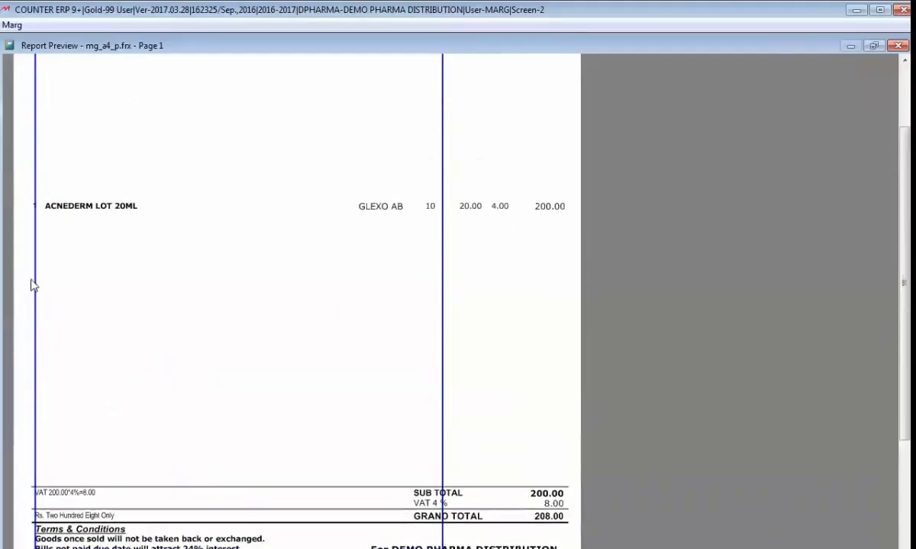
scroll(42, 279, "up", 1)
scroll(422, 263, "up", 1)
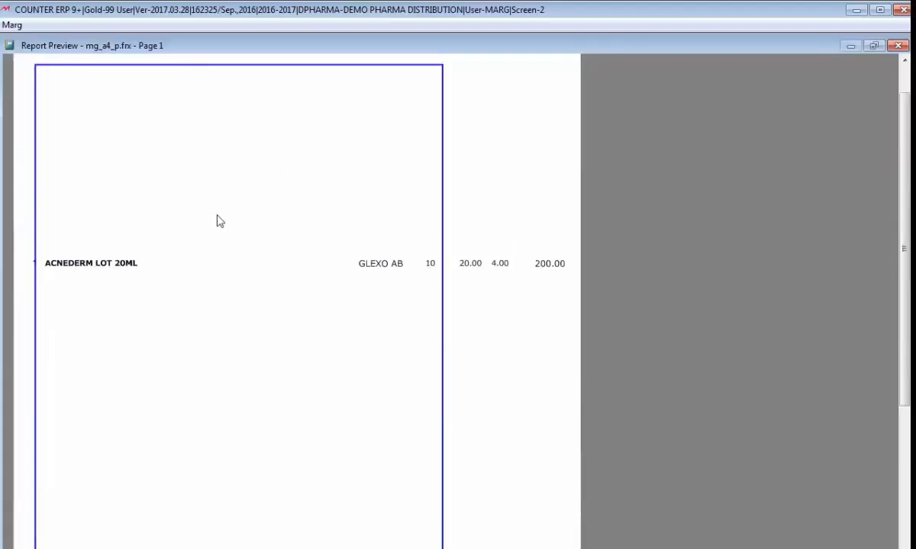
scroll(218, 223, "up", 2)
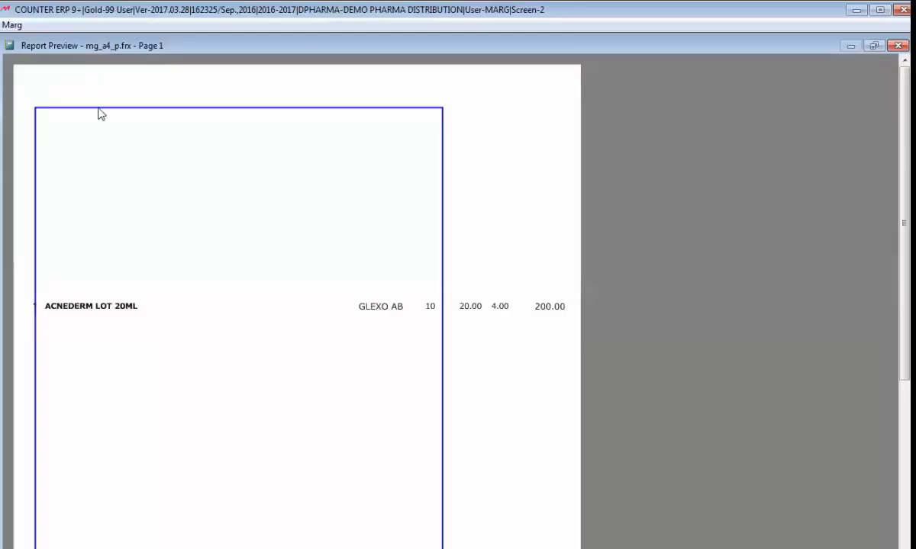
scroll(120, 145, "down", 3)
scroll(91, 532, "down", 6)
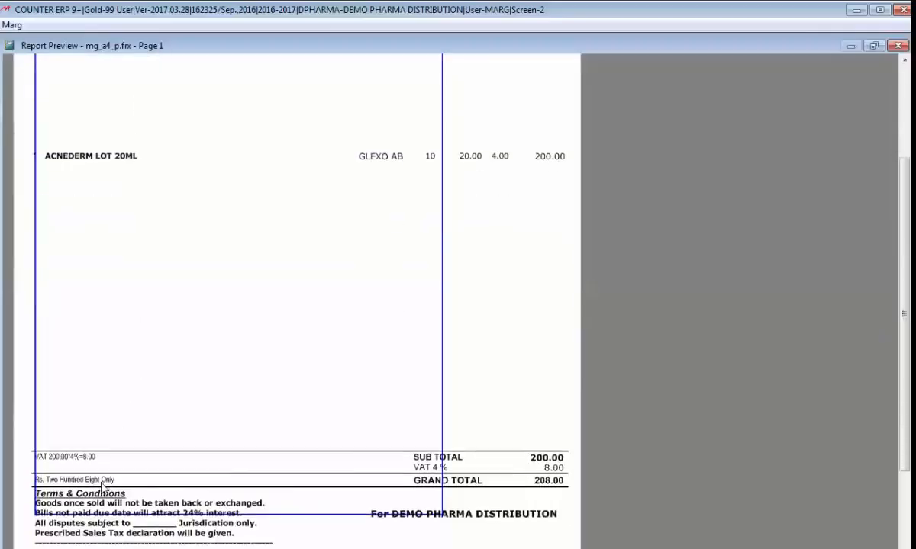
scroll(94, 523, "up", 4)
scroll(79, 152, "up", 5)
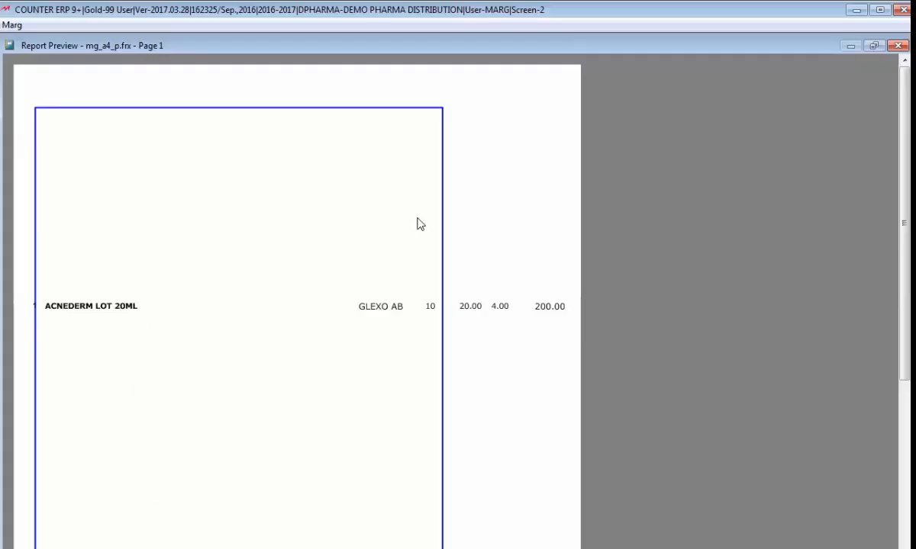
key("Escape")
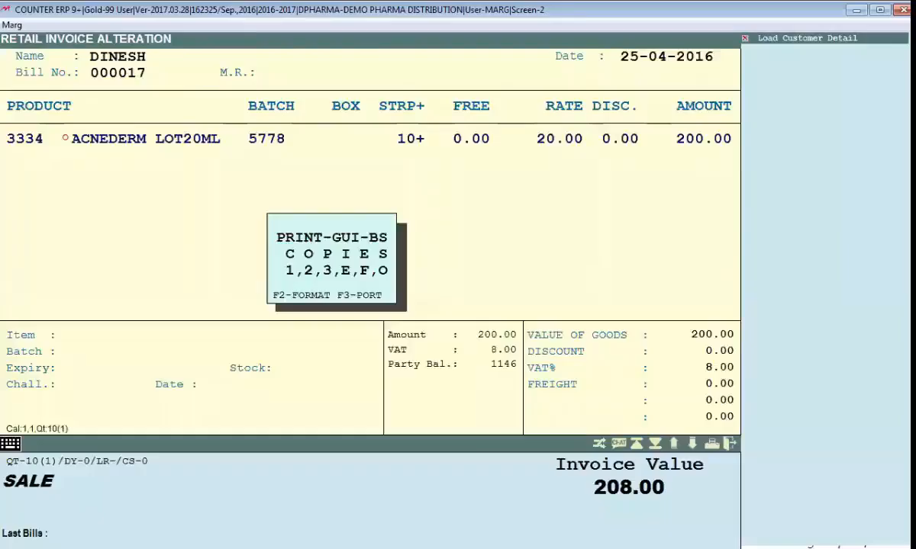
Change the header DRAWBOX left position from 20 to 110 and save the format code
key("Escape")
key("Escape")
key("Escape")
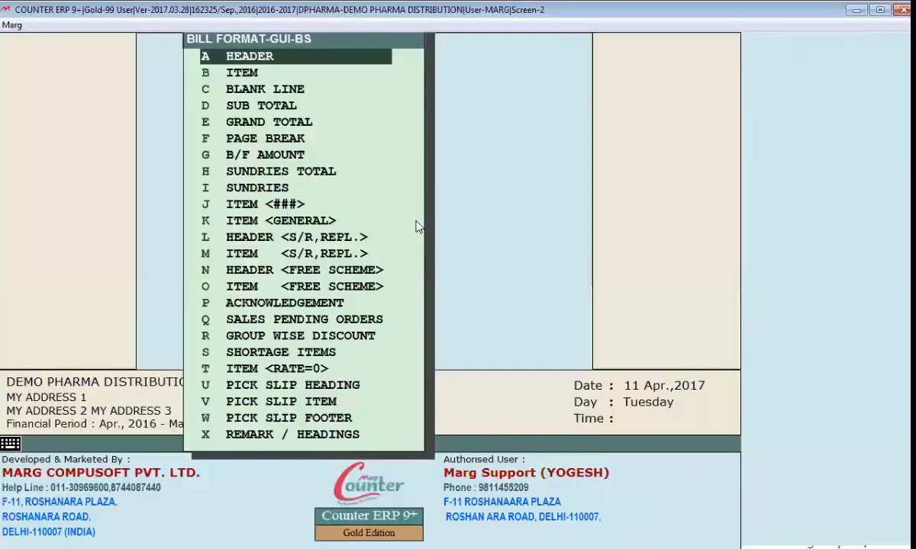
key("Return")
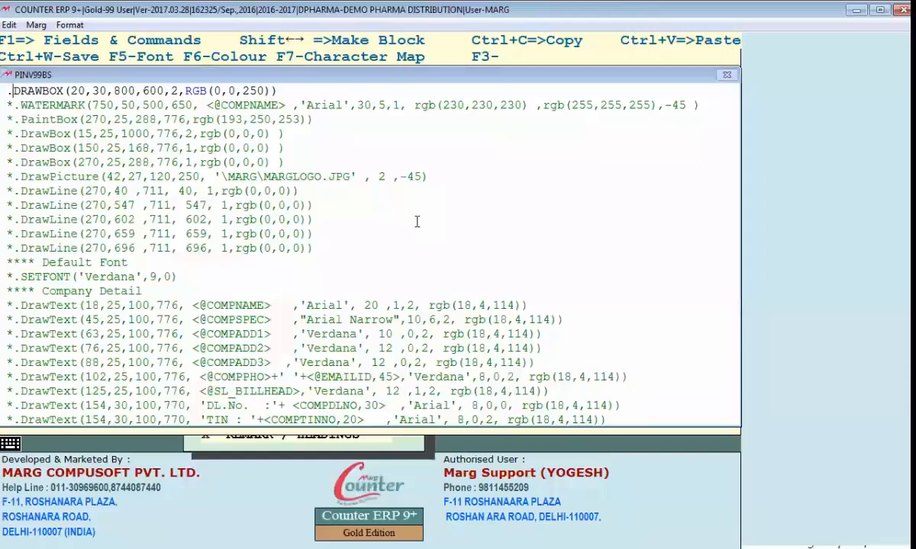
key("Right")
key("Right")
key("Right")
key("Right")
key("Right")
key("Right")
key("Right")
key("Right")
key("Delete")
key("Delete")
type("110")
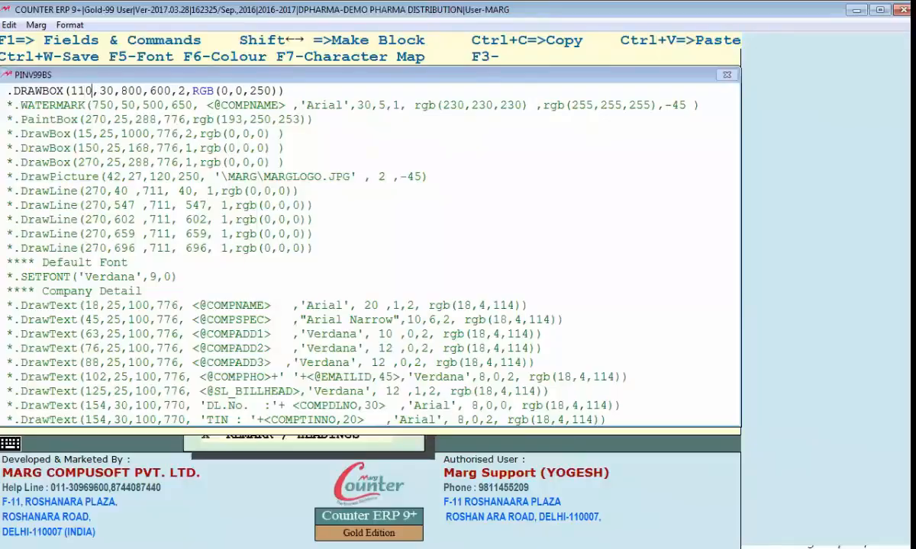
key("ctrl+w")
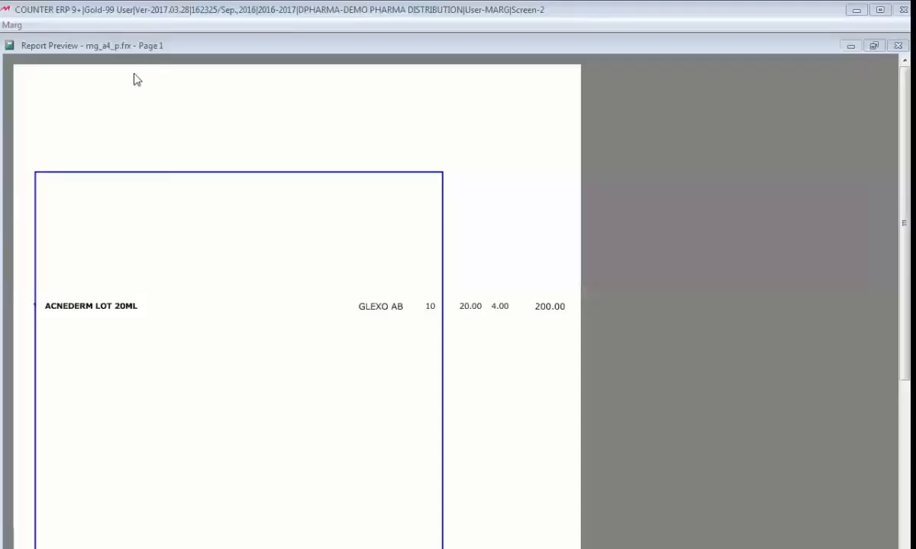
Zoom into and scroll the invoice preview to check the shifted box, then close it
key("Escape")
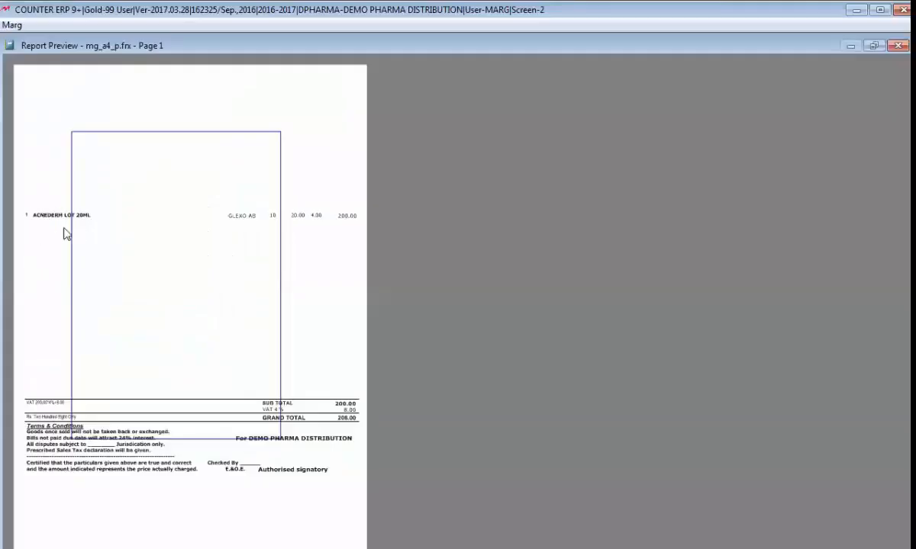
left_click(64, 234)
scroll(191, 412, "down", 5)
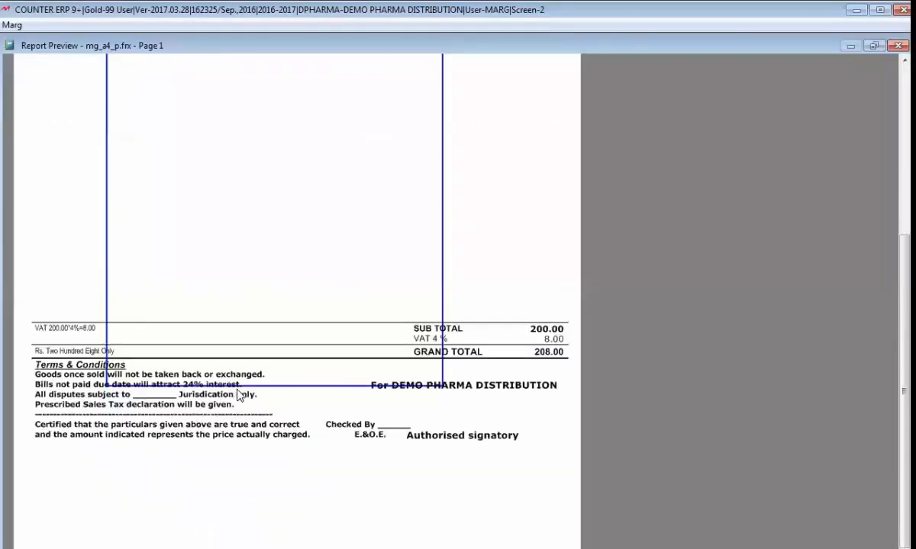
scroll(222, 386, "down", 1)
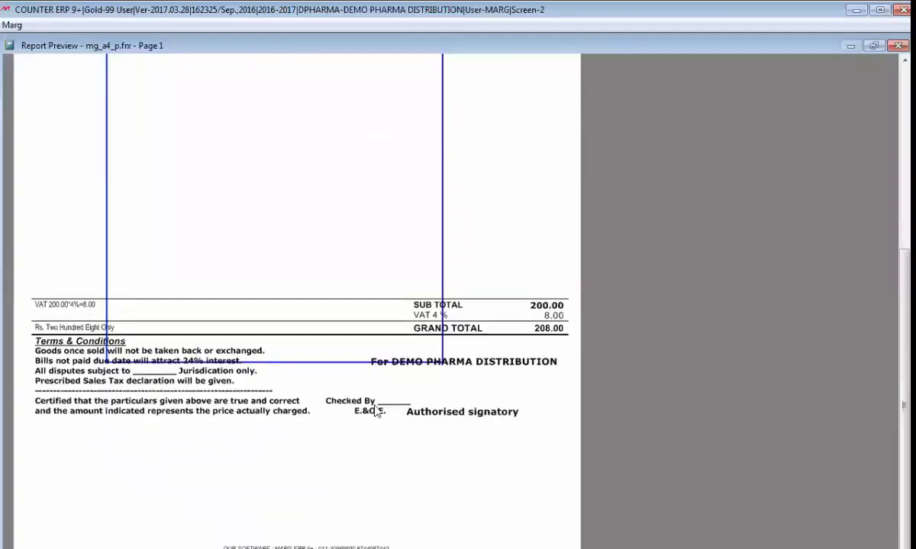
key("Escape")
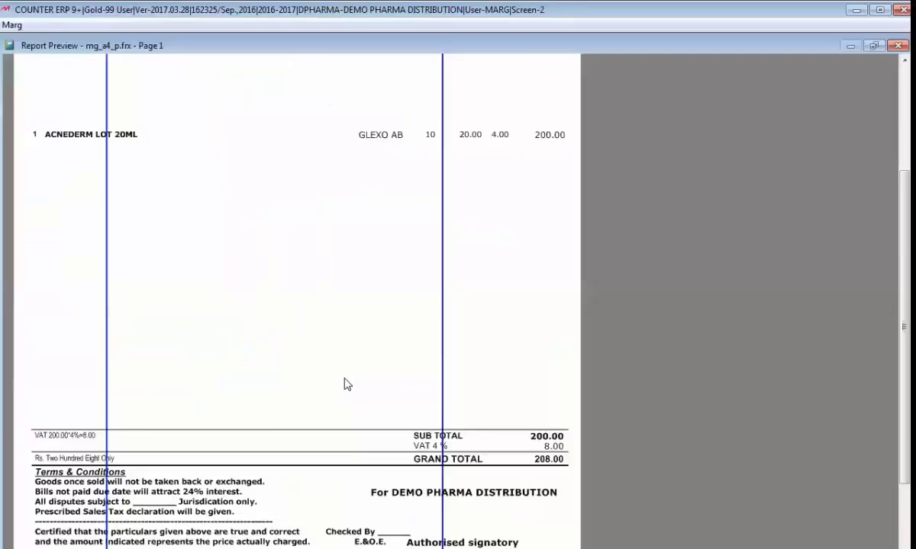
scroll(347, 383, "down", 5)
key("Escape")
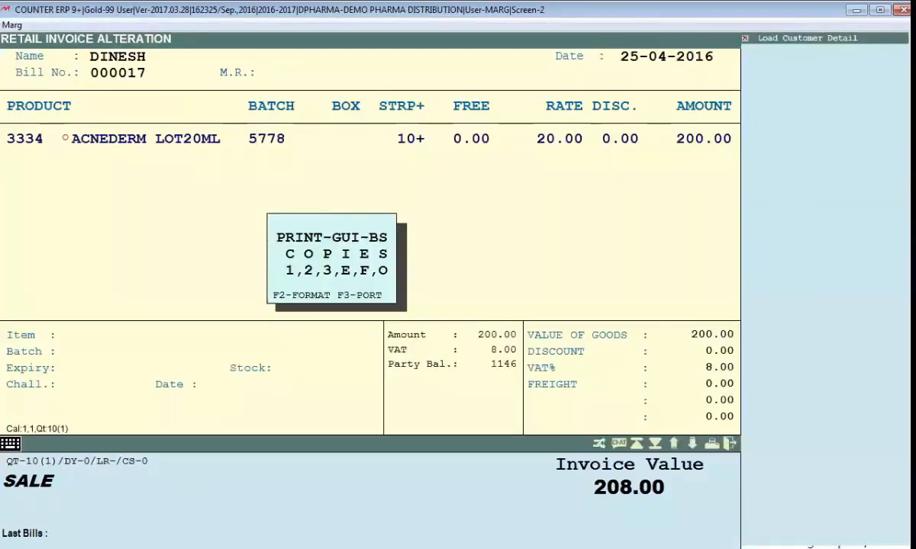
Preview the invoice at whole-page zoom to check the current box position
key("F2")
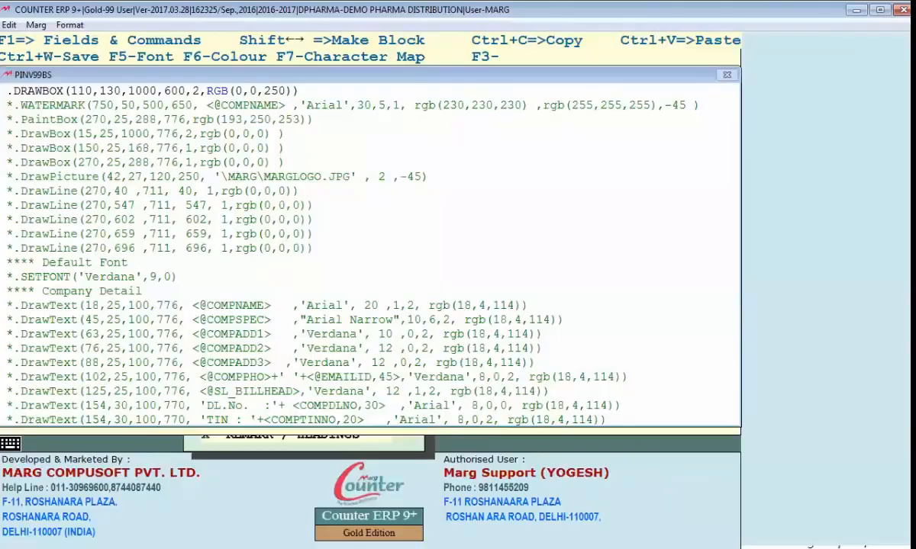
key("Escape")
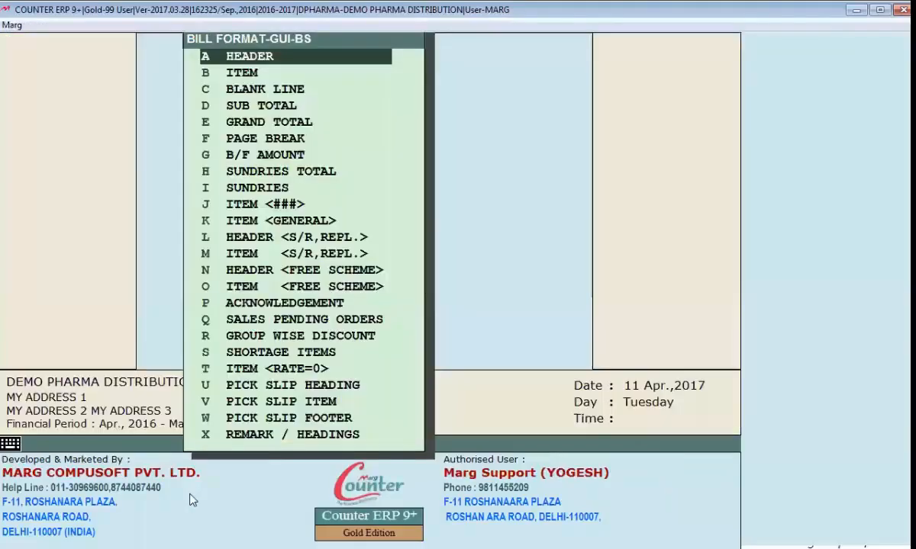
key("alt+Tab")
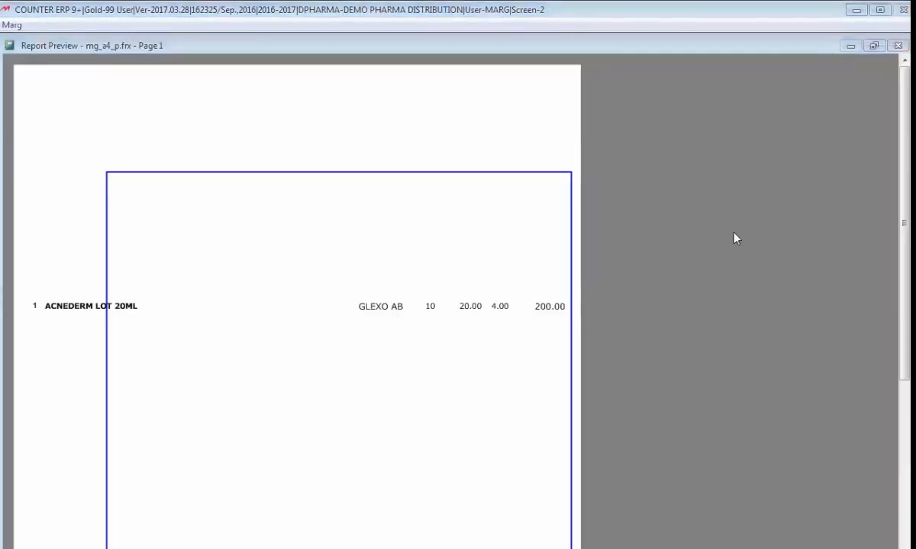
left_click(365, 269)
key("Escape")
key("Escape")
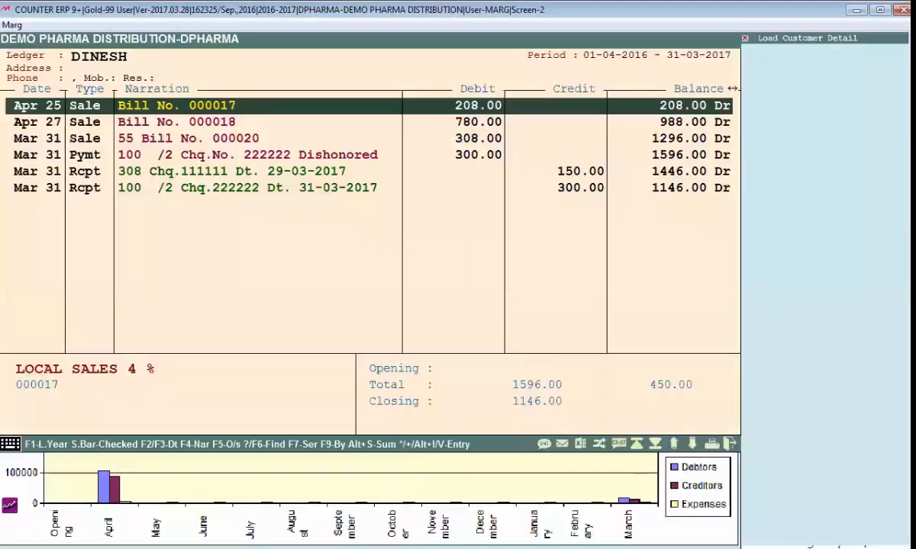
key("Escape")
key("alt+Tab")
Edit the header DRAWBOX to start at 20,20 with a width of 1080
key("Return")
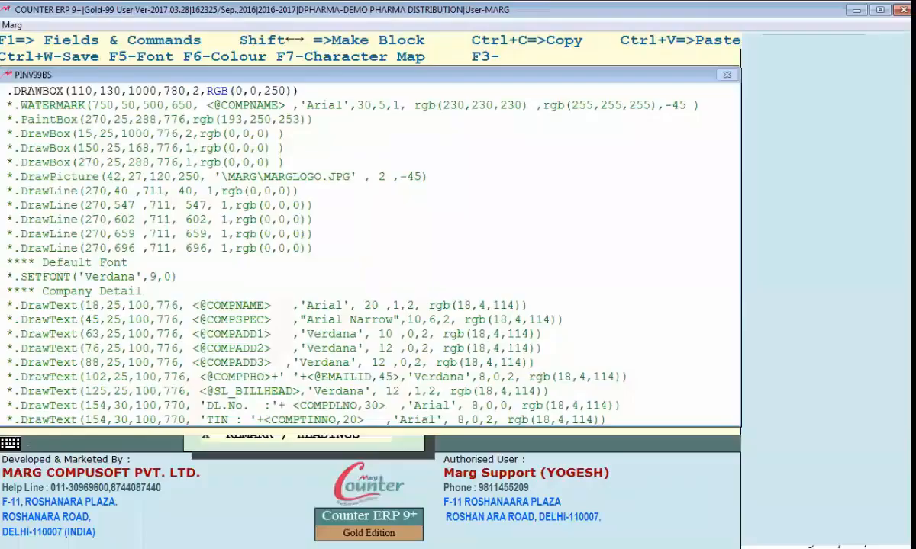
key("Delete")
key("Delete")
type("2")
key("Right")
key("Right")
key("Delete")
key("Delete")
type("2")
key("Right")
key("Right")
key("Right")
key("Right")
key("Delete")
type("8")
key("Right")
key("Right")
key("Right")
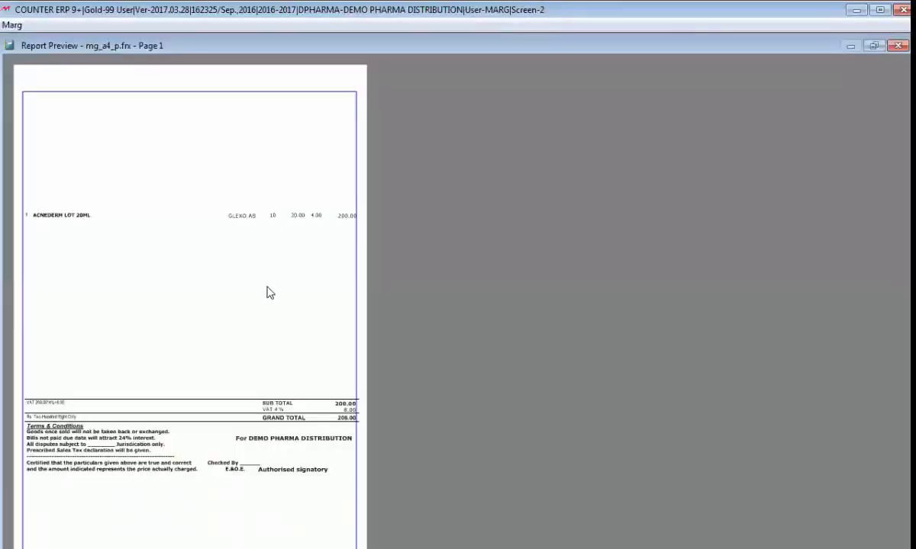
Zoom in and out on the invoice preview to check the box framing the page
left_click(237, 385)
scroll(280, 359, "down", 1)
scroll(280, 364, "down", 1)
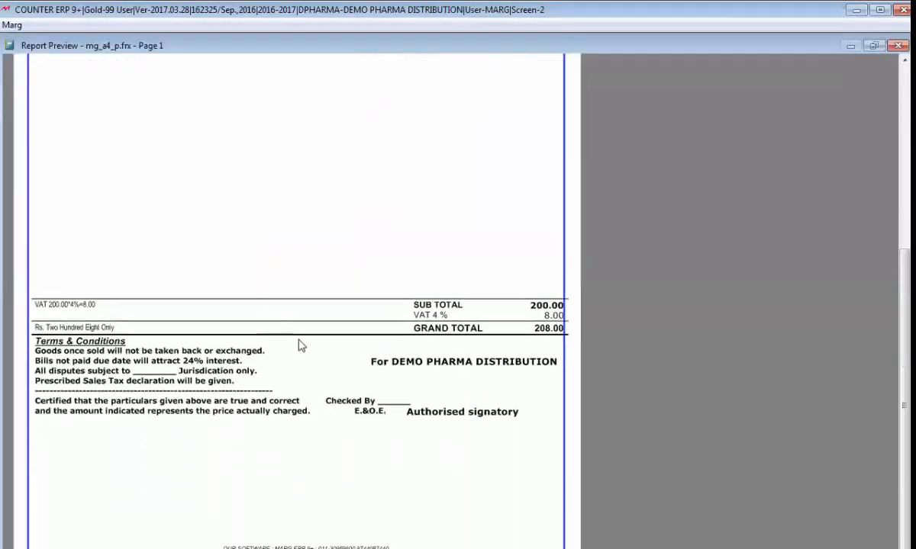
left_click(467, 315)
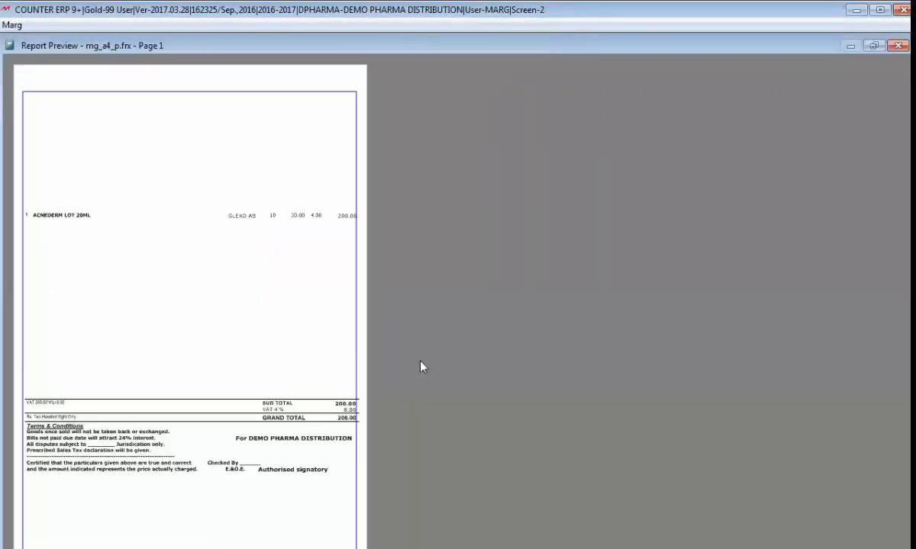
left_click(221, 496)
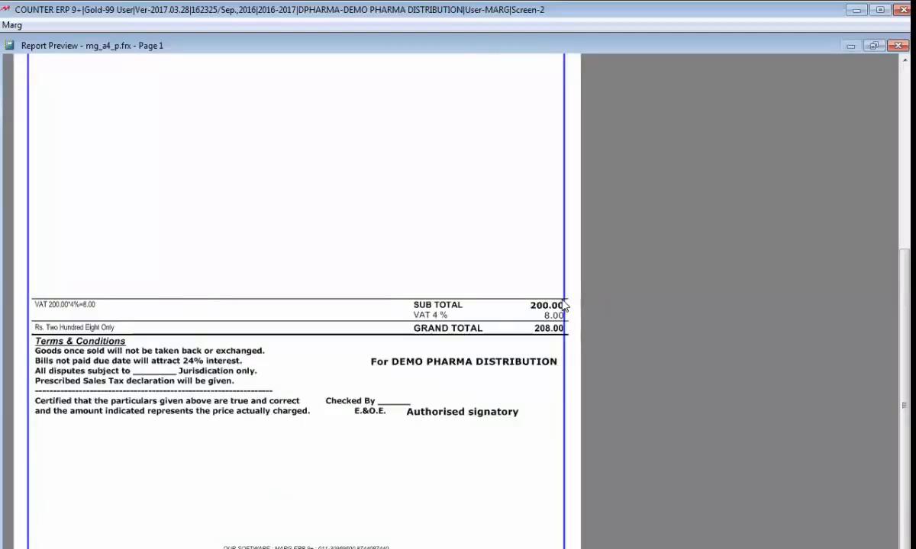
key("Escape")
key("Escape")
Show the whole bill page in the preview to check whether the border fits
key("alt+Tab")
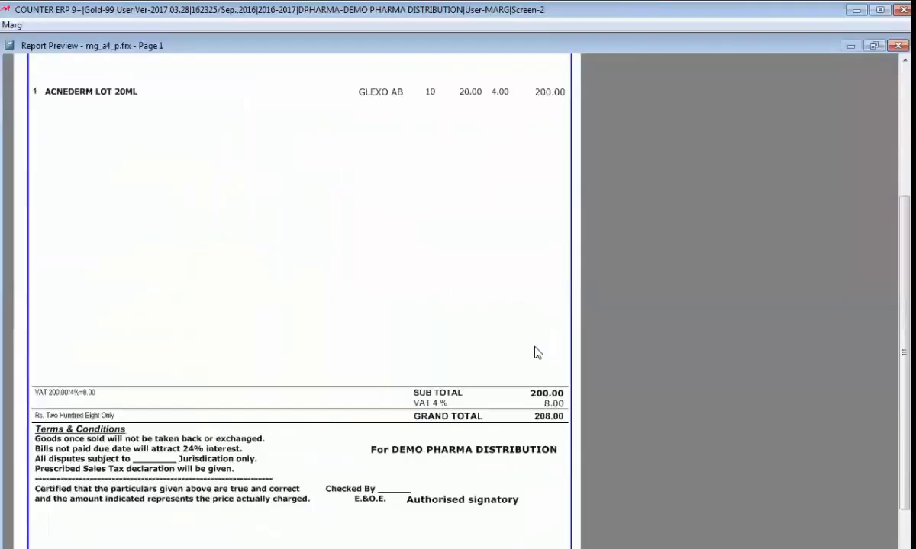
scroll(535, 352, "down", 3)
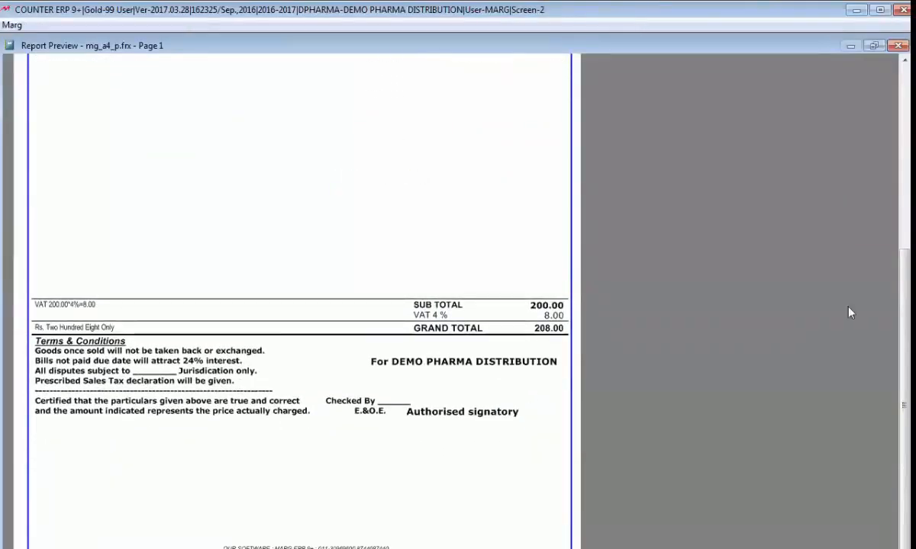
right_click(145, 63)
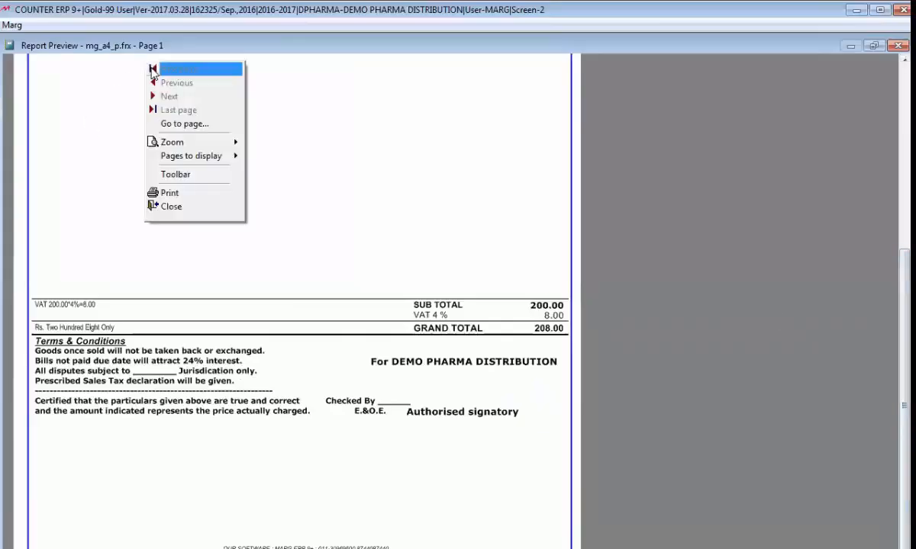
mouse_move(159, 145)
left_click(278, 264)
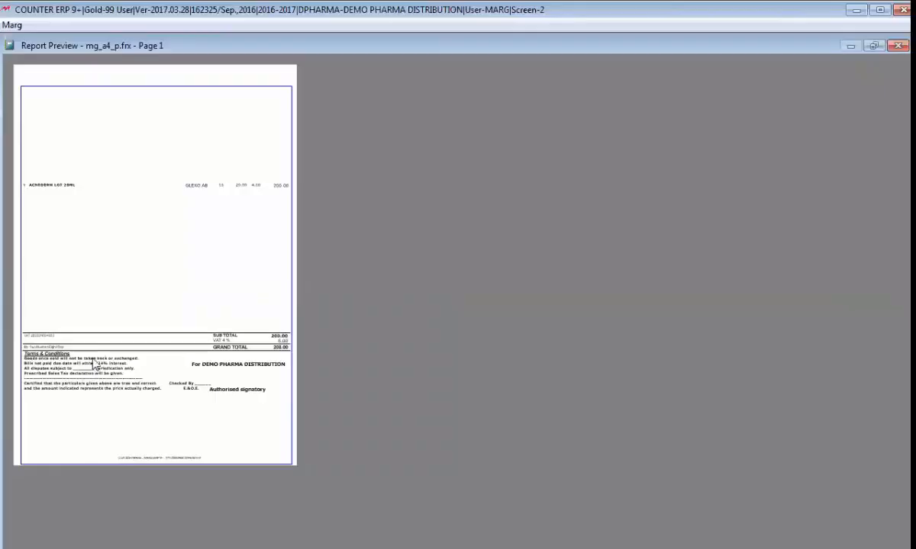
key("Escape")
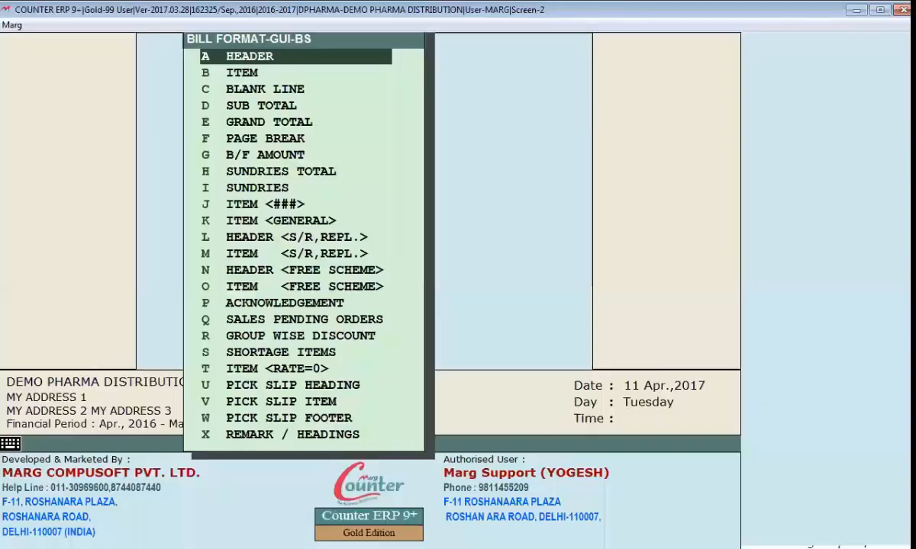
Narrow the DRAWBOX width from 1080 to 1070, save, and check the bill preview
key("Return")
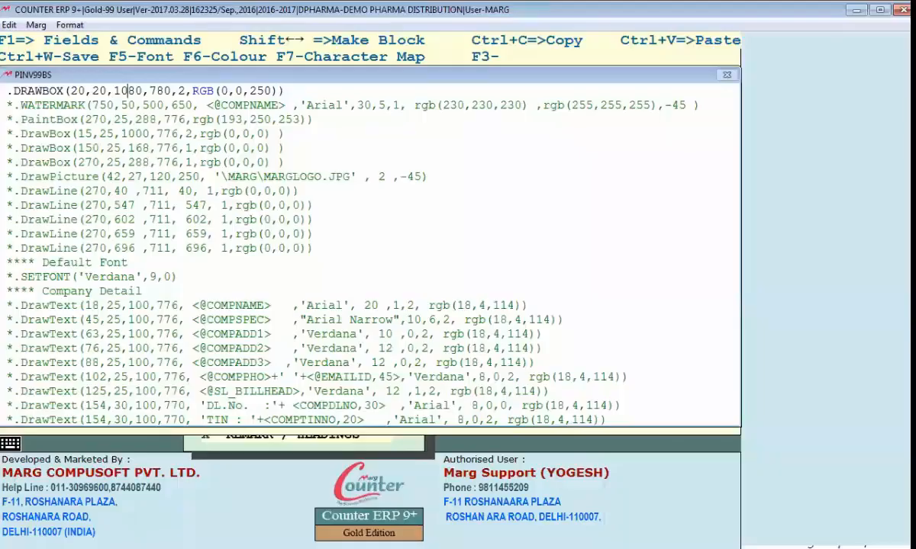
key("Delete")
type("7")
key("ctrl+w")
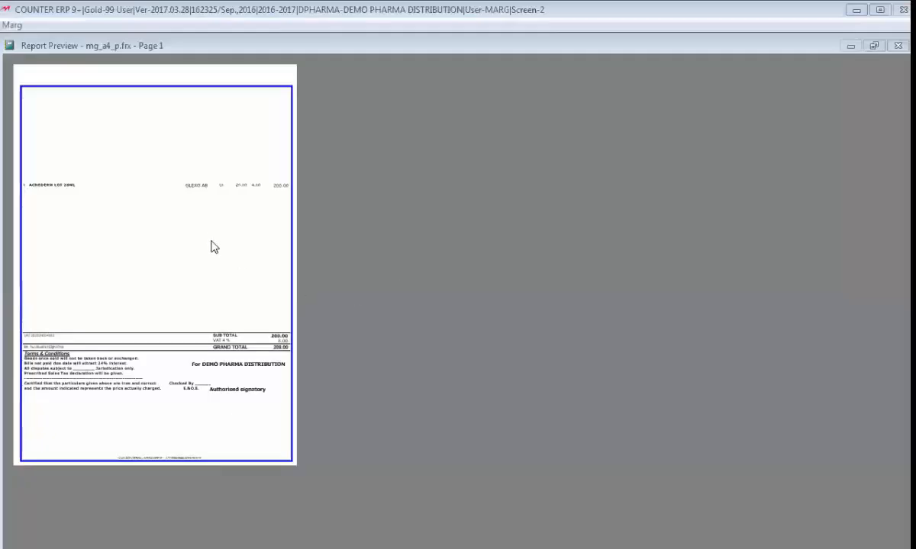
left_click(209, 241)
key("Escape")
Set the border box thickness to 1, save, and view the bill preview
key("Escape")
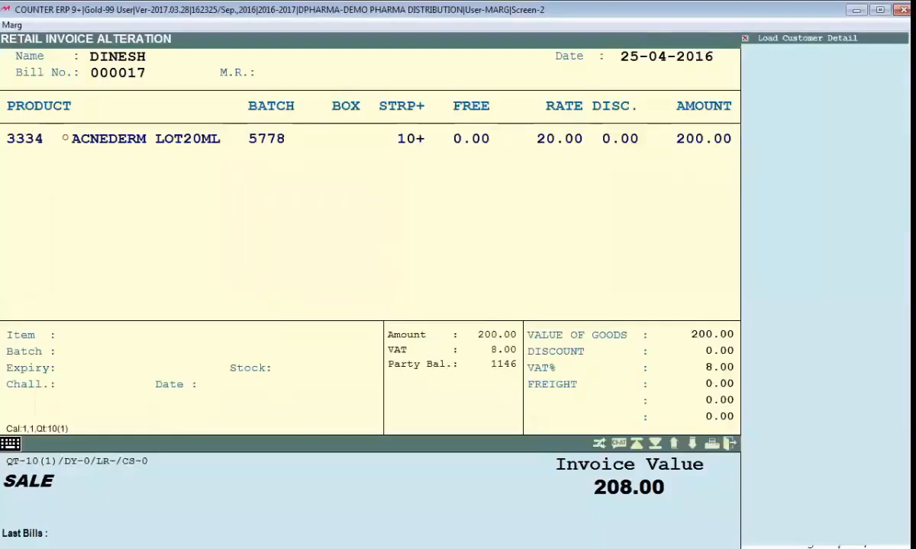
key("Escape")
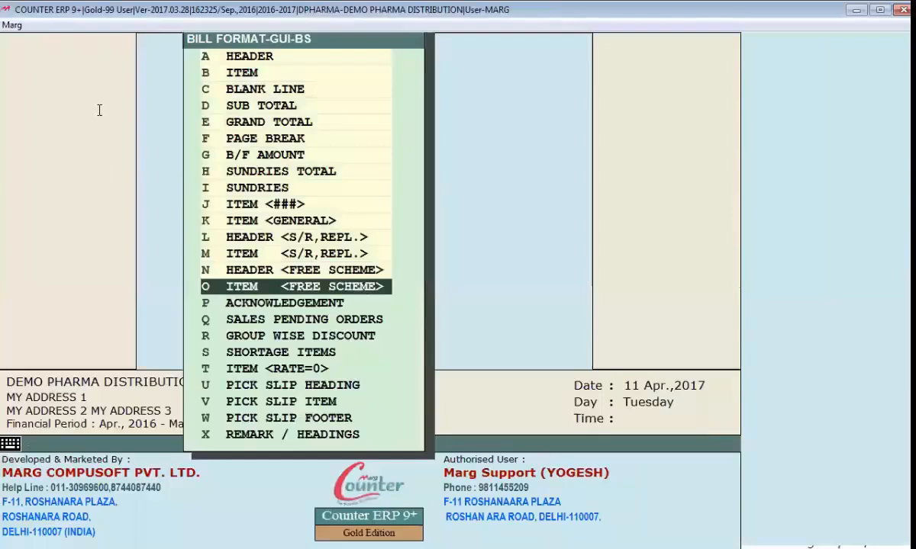
key("Return")
left_click_drag(72, 91, 136, 91)
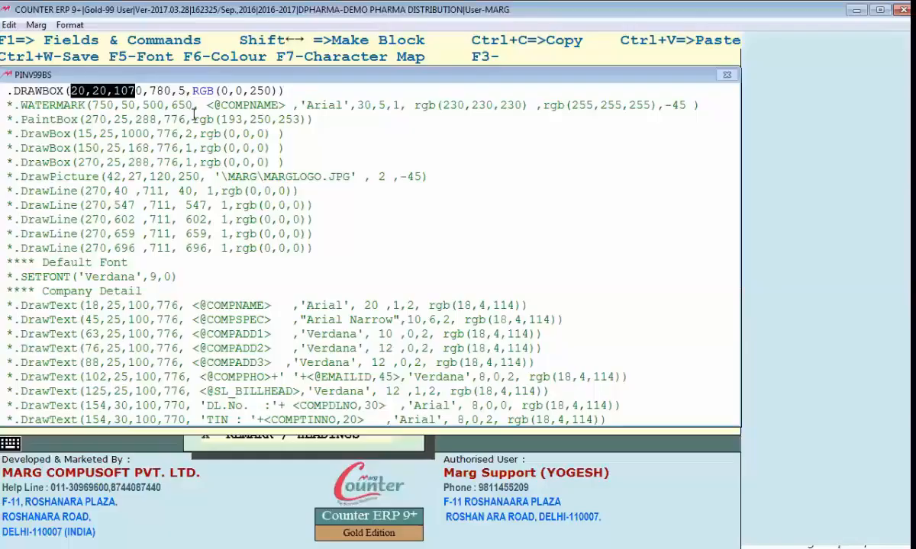
left_click(184, 91)
key("BackSpace")
type("1")
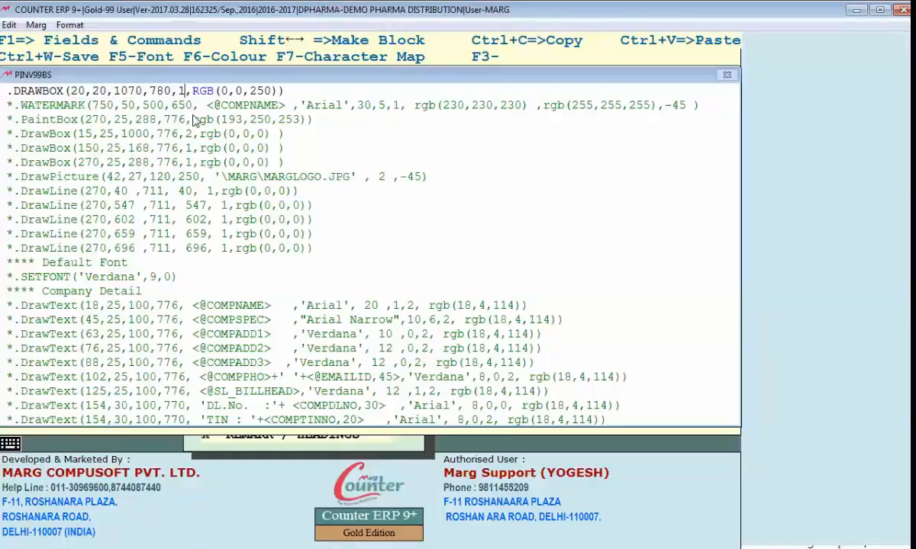
key("ctrl+w")
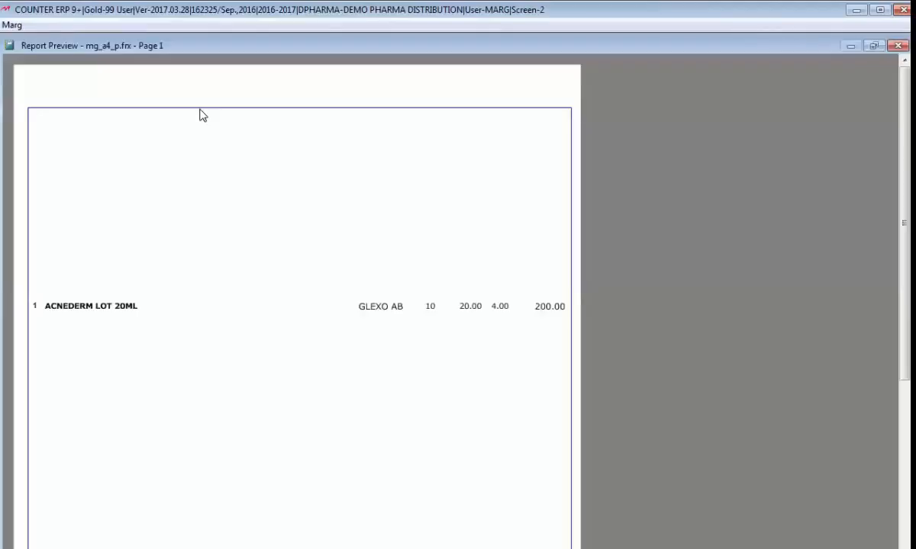
key("Escape")
key("Escape")
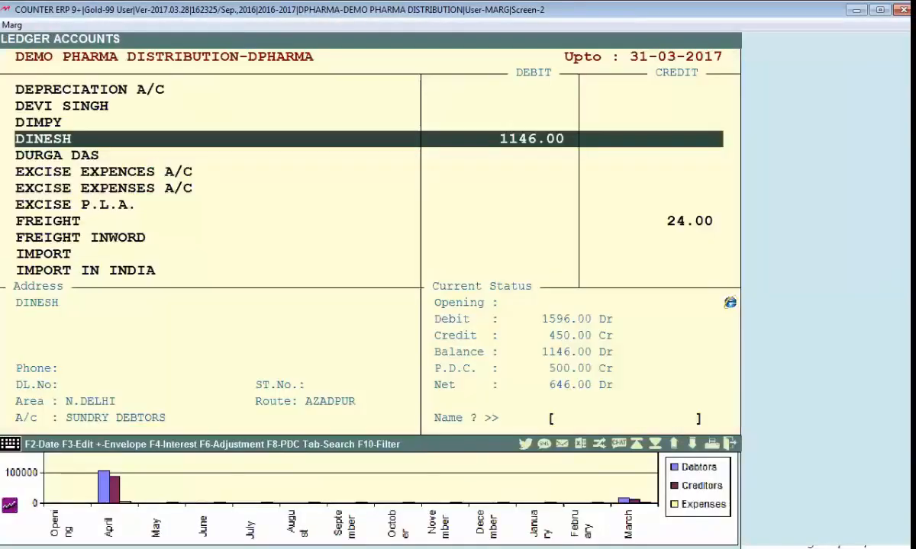
Set the border thickness to 5 and its colour to RGB(0,250,0), then save
key("alt+Tab")
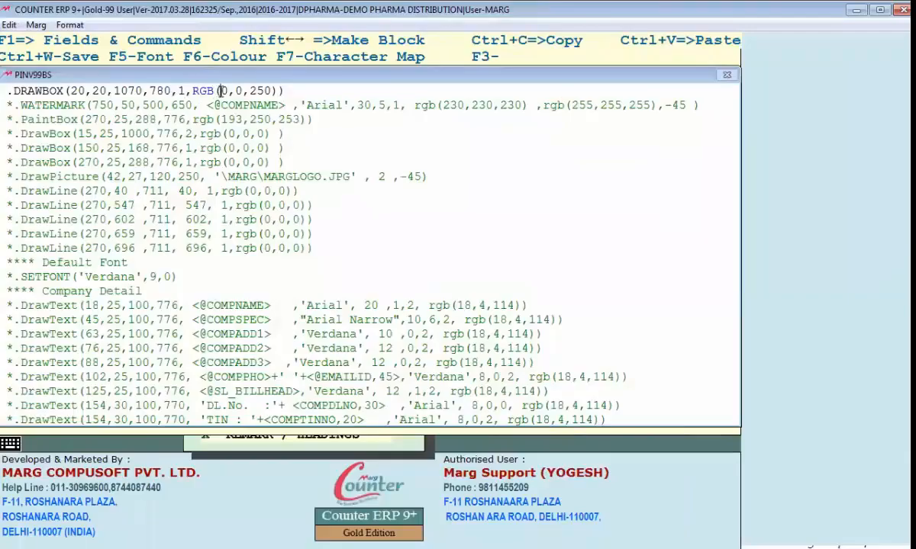
left_click_drag(222, 91, 269, 90)
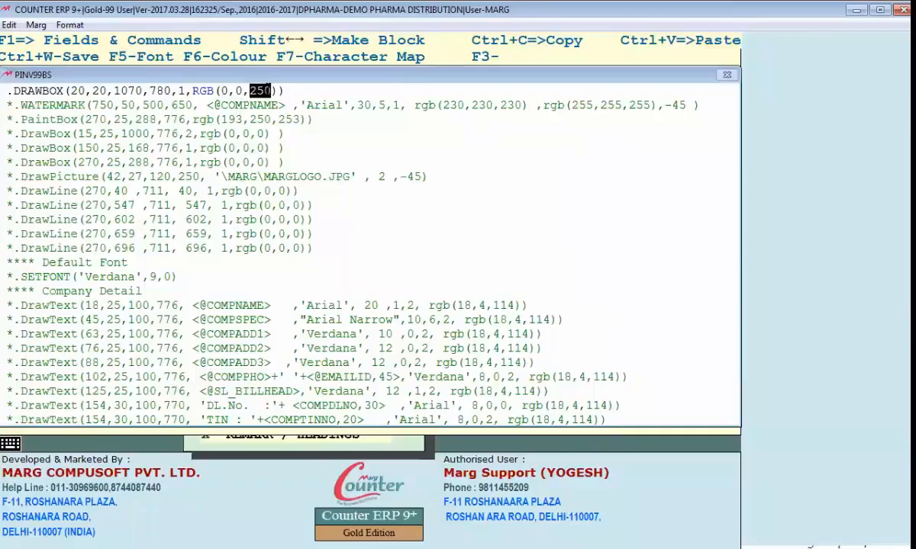
left_click(177, 90)
key("Delete")
type("5")
left_click(234, 90)
key("Right")
key("Right")
key("Delete")
key("Delete")
key("Left")
key("Left")
type("25")
key("ctrl+w")
Preview the bill from the customer's ledger to see the green border
key("alt+Tab")
key("v")
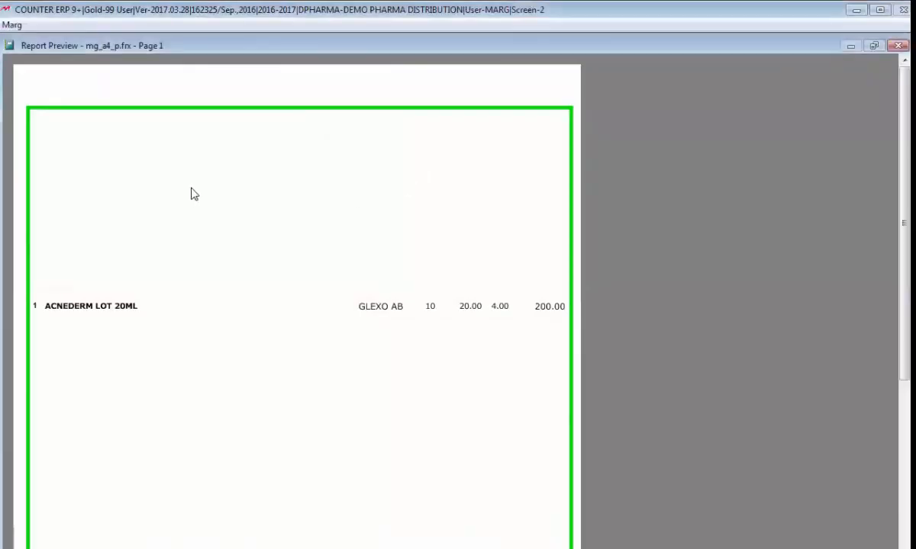
key("Escape")
left_click_drag(227, 91, 277, 91)
Change the border colour to RGB(250,250,0) and save the bill format
left_click(270, 91)
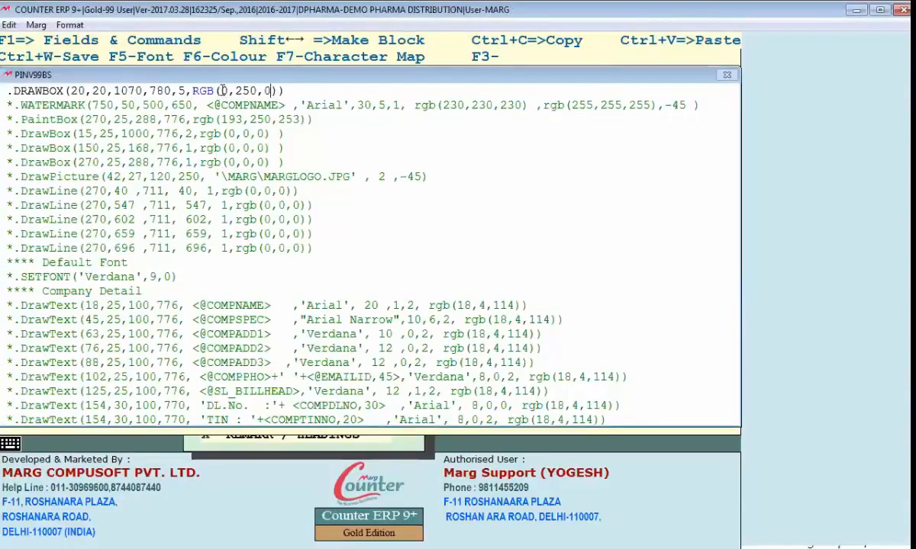
type("25")
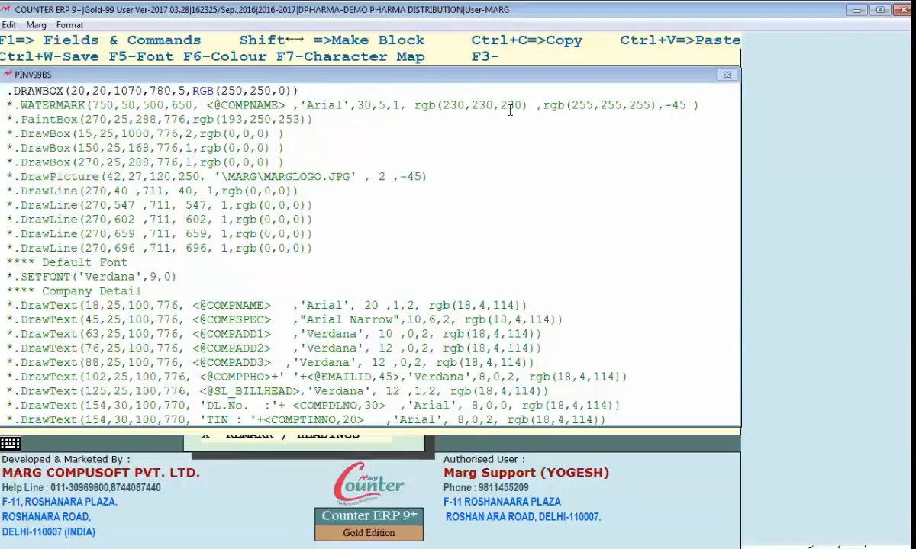
key("Escape")
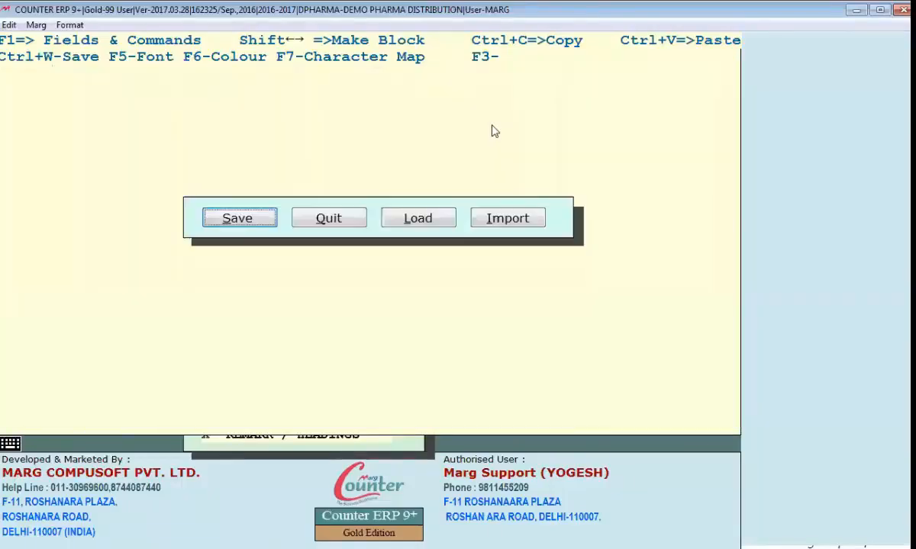
key("Return")
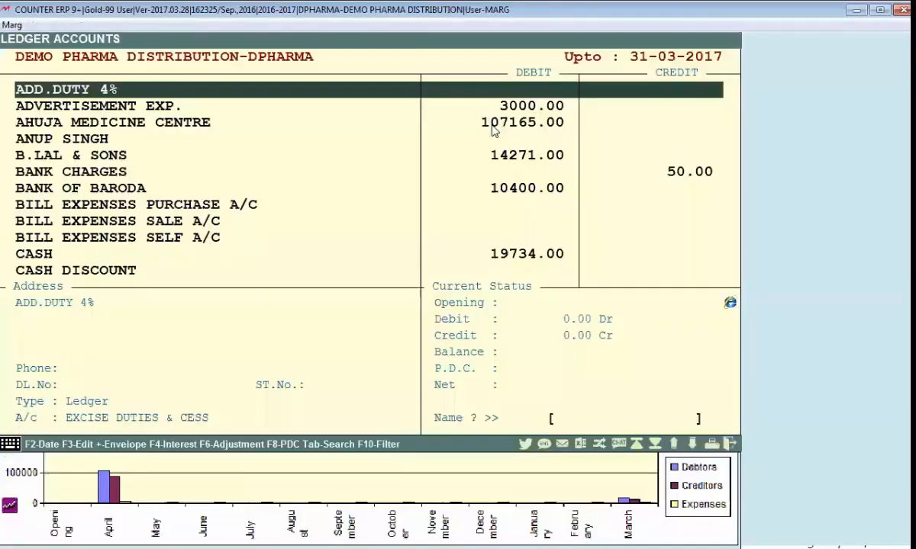
Find the customer's ledger and preview their first bill
type("DI")
key("Down")
key("Return")
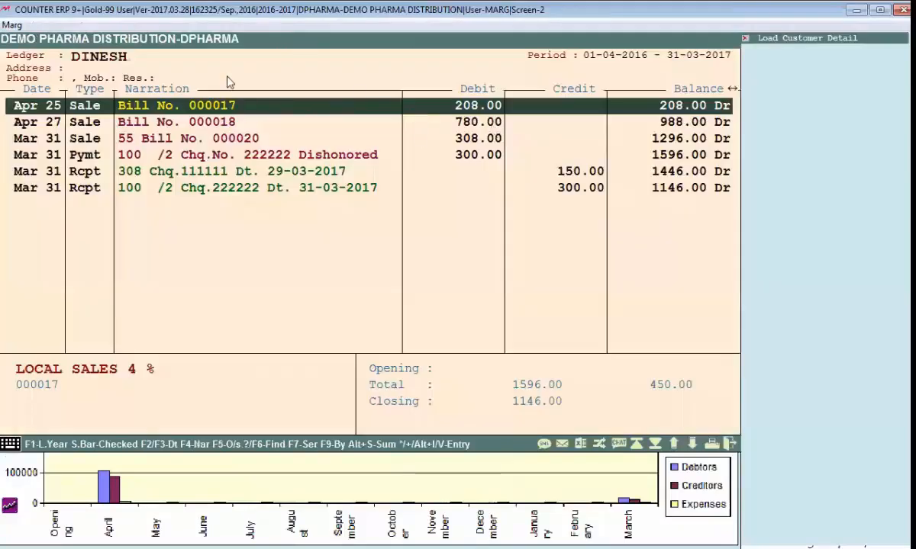
key("alt+p")
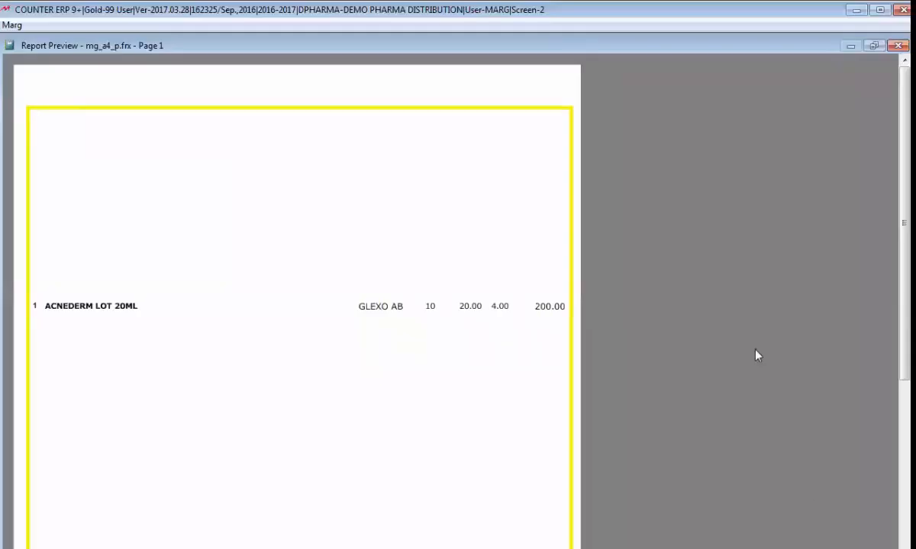
Add a .PAINTBOX(100,20,140,780,RGB(0,0,250)) blue band line below the border and save
key("Escape")
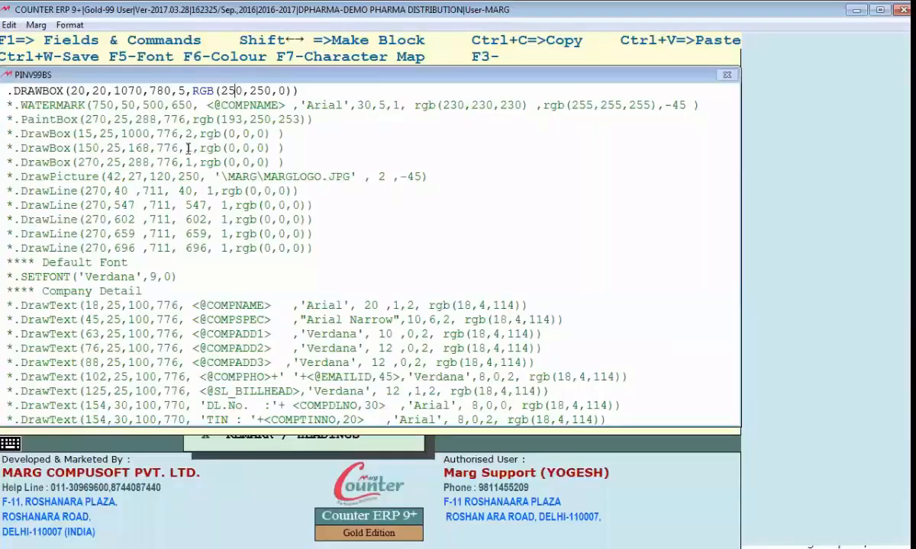
key("Right")
key("Right")
key("Right")
key("Right")
key("End")
key("Return")
key("Return")
key("Down")
key("Down")
key("Up")
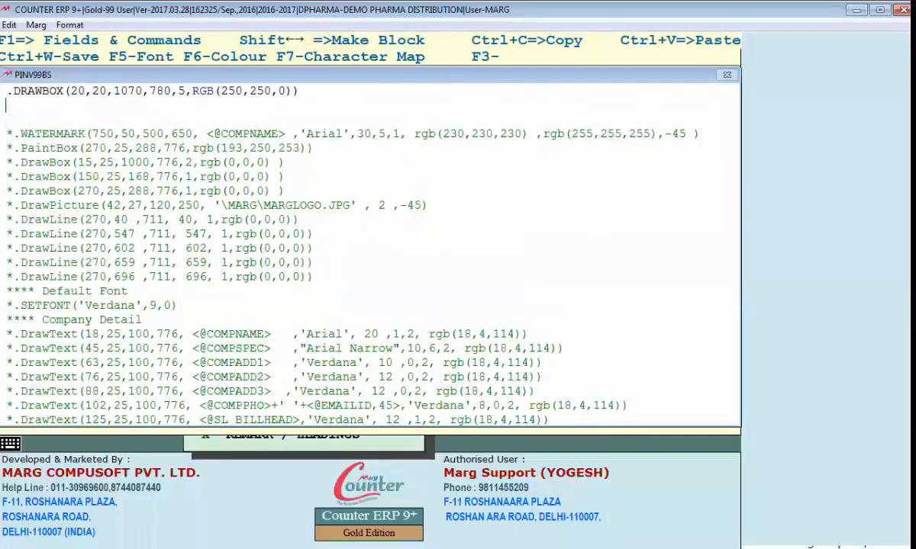
type(".PAINTBOX(")
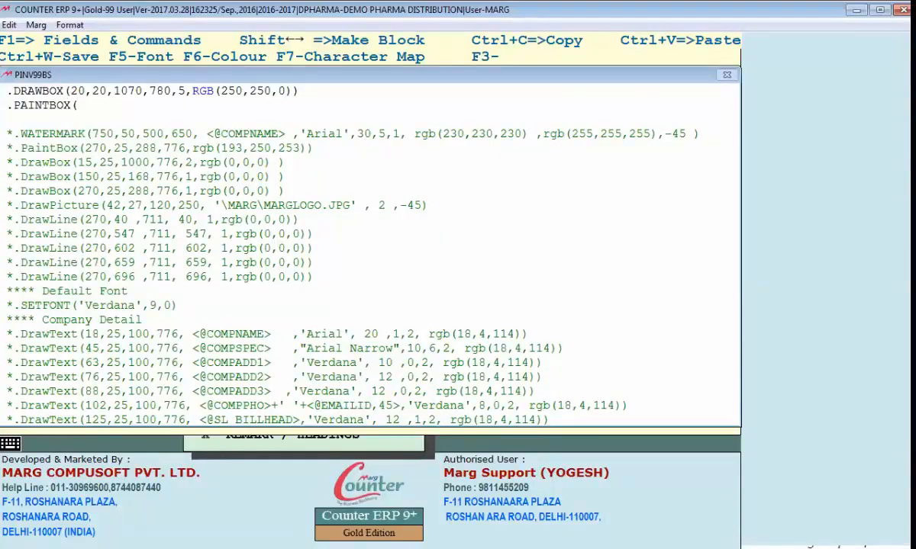
type("100,20,")
type("140,")
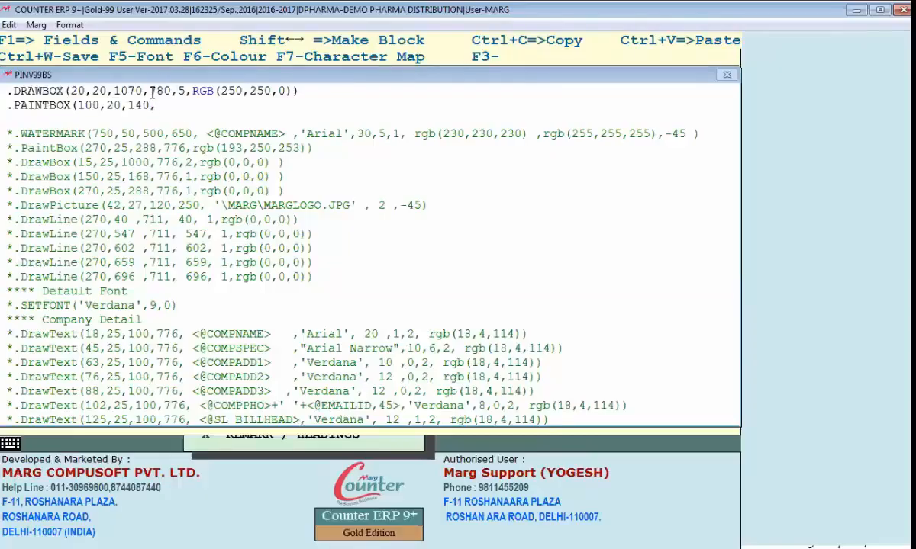
type("780,RGB(")
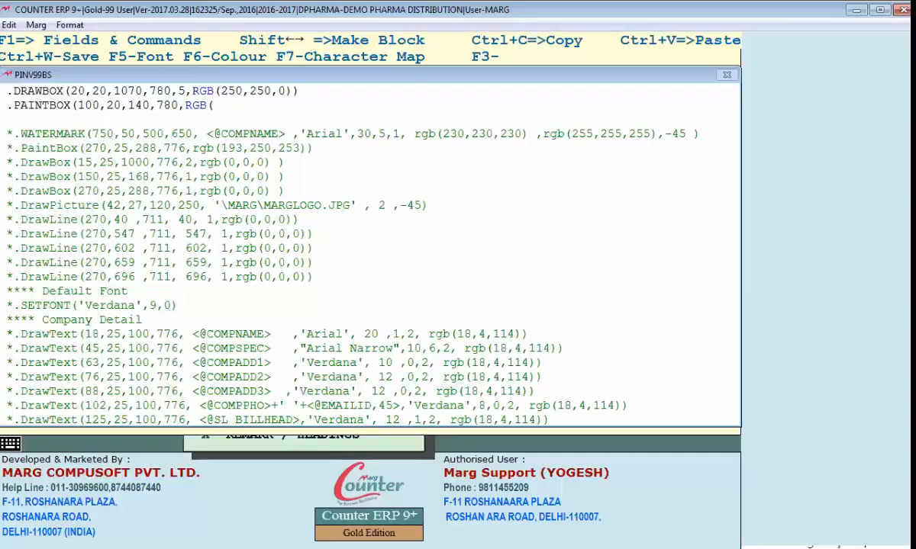
type("0,0,250))")
key("ctrl+w")
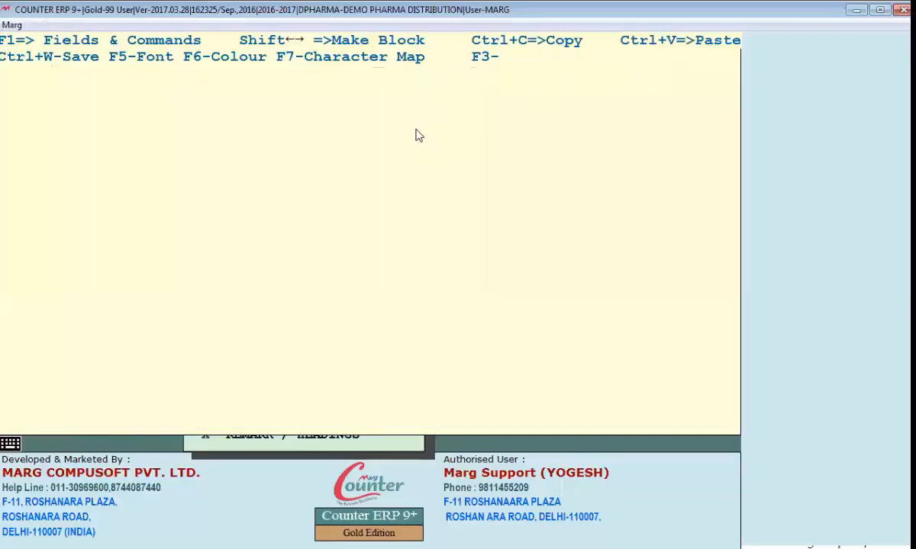
Preview the bill and zoom in and out to inspect the blue band
key("alt+v")
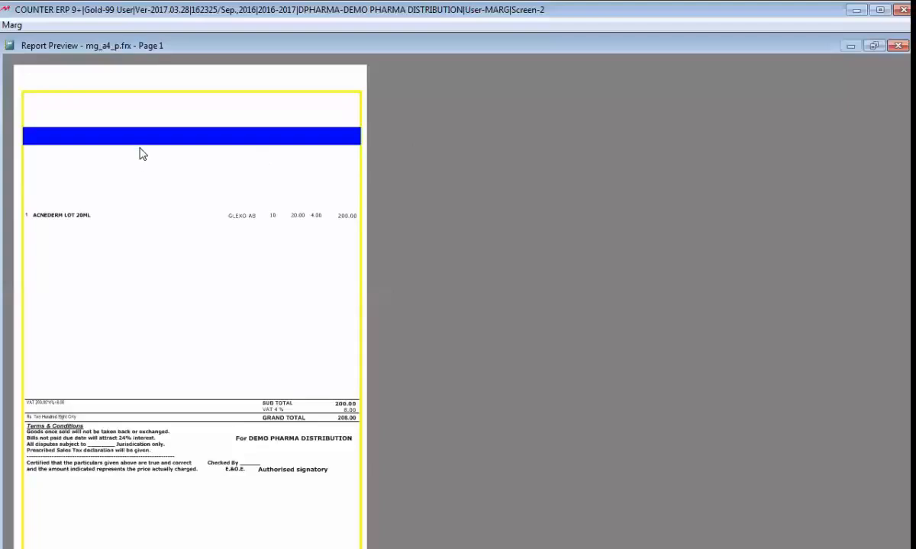
left_click(141, 154)
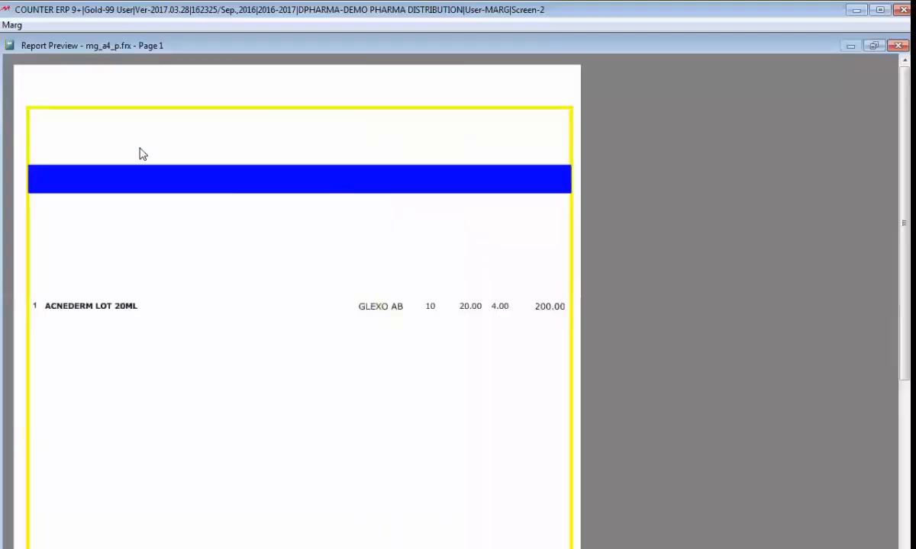
left_click(33, 196)
left_click(34, 135)
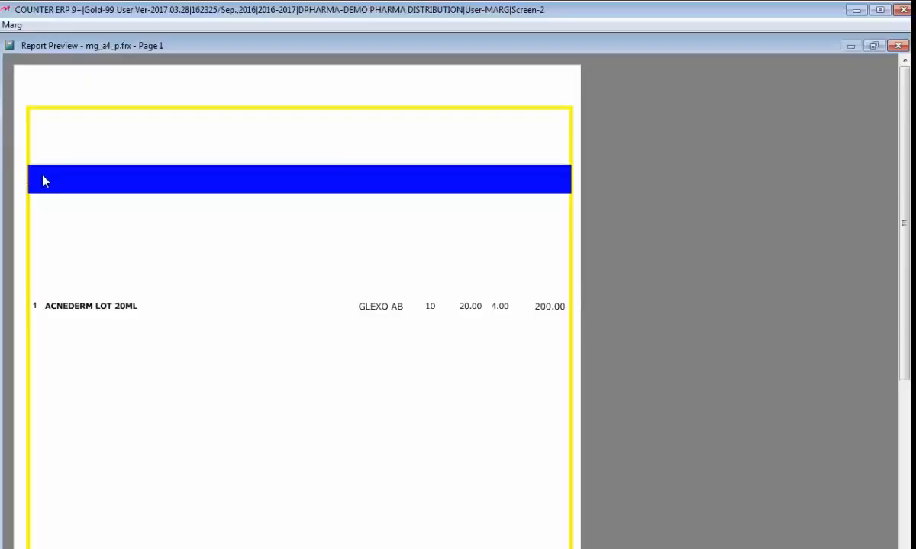
key("Escape")
Adjust the band's left coordinate, save, recheck the preview, and back out to the ledger list
left_click(91, 105)
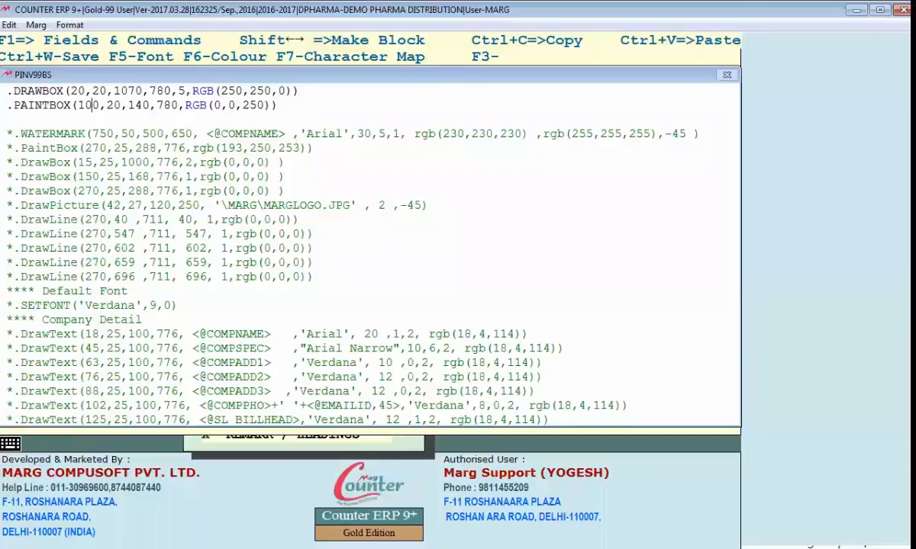
key("ctrl+w")
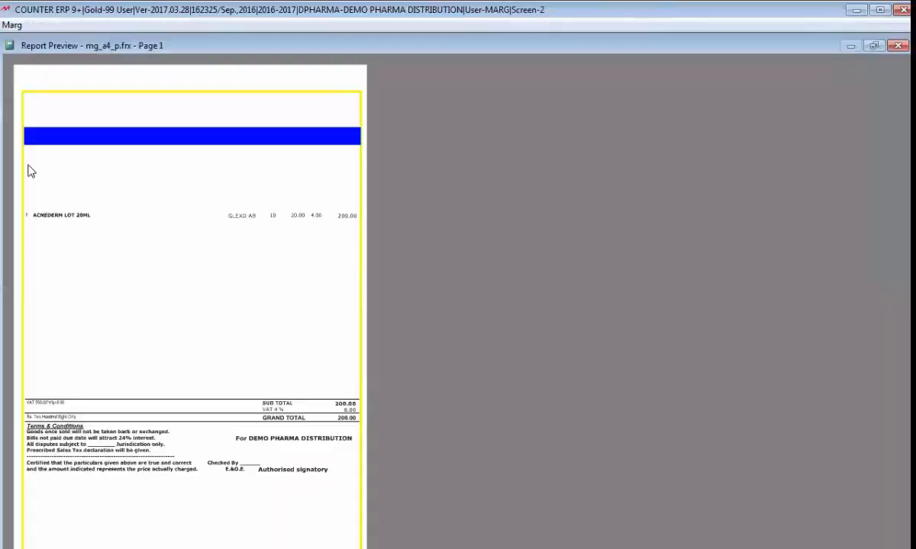
left_click(26, 124)
left_click(57, 125)
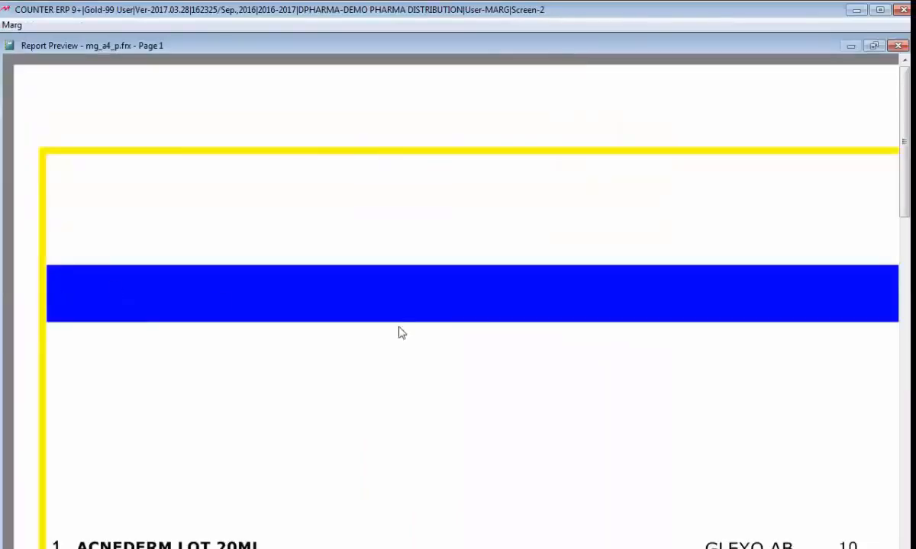
left_click(370, 317)
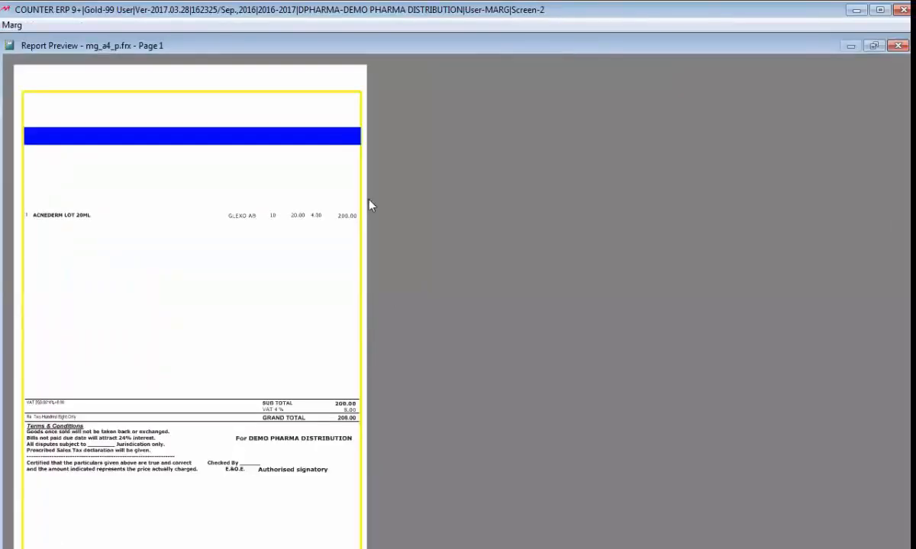
left_click(352, 110)
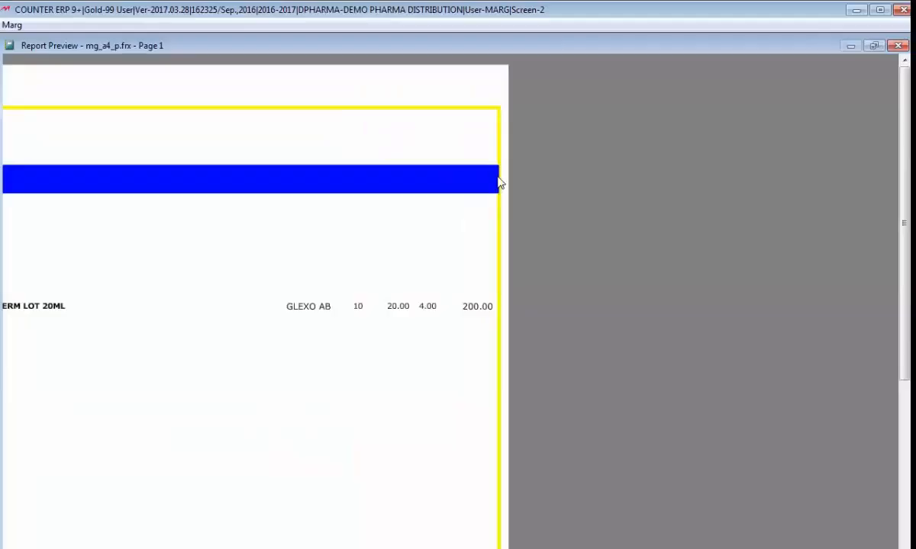
left_click(17, 180)
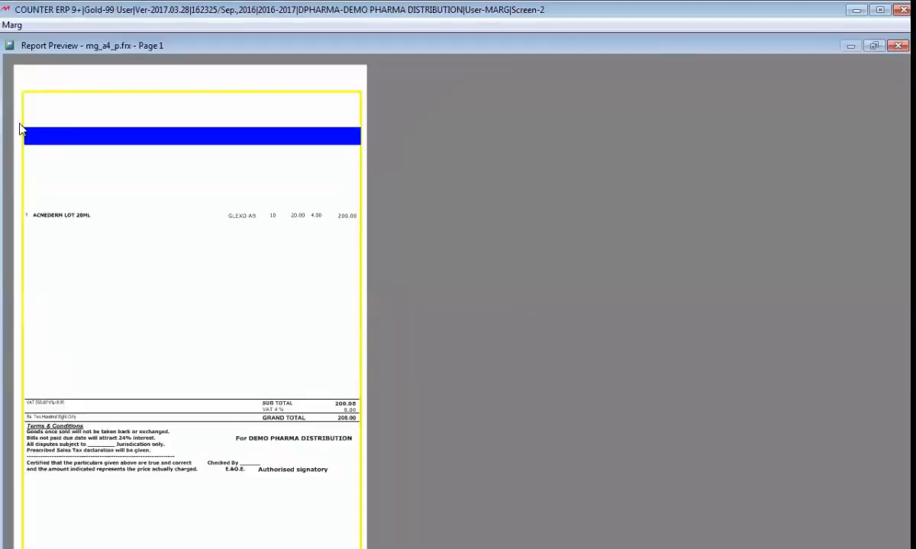
left_click(21, 130)
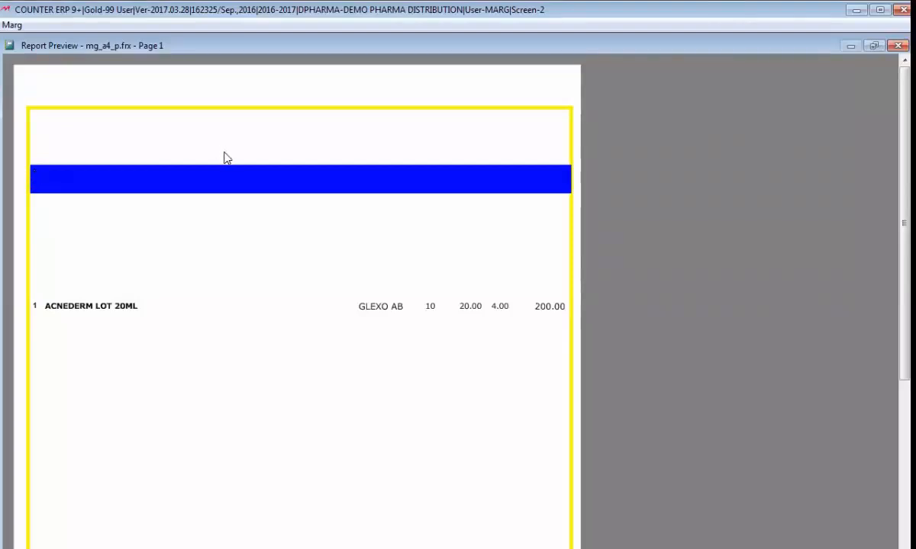
key("Escape")
key("Escape")
key("Escape")
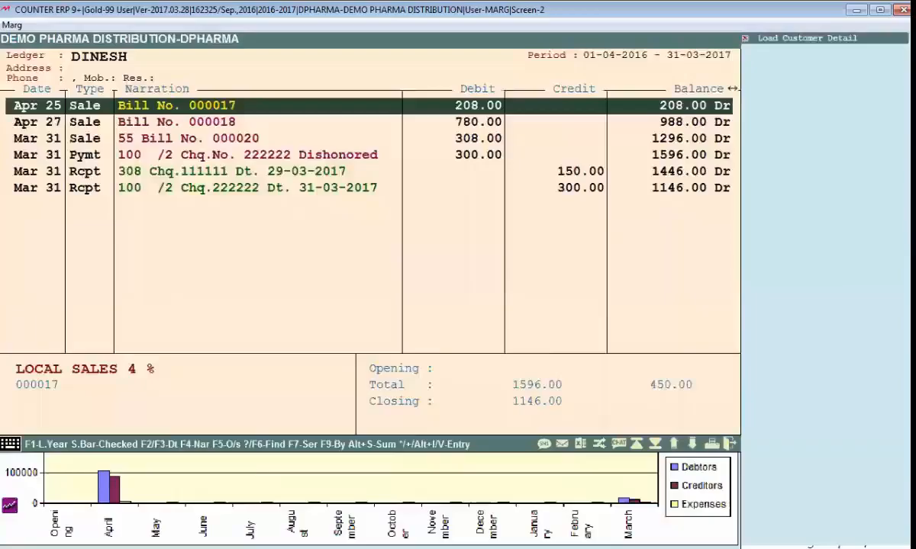
key("Escape")
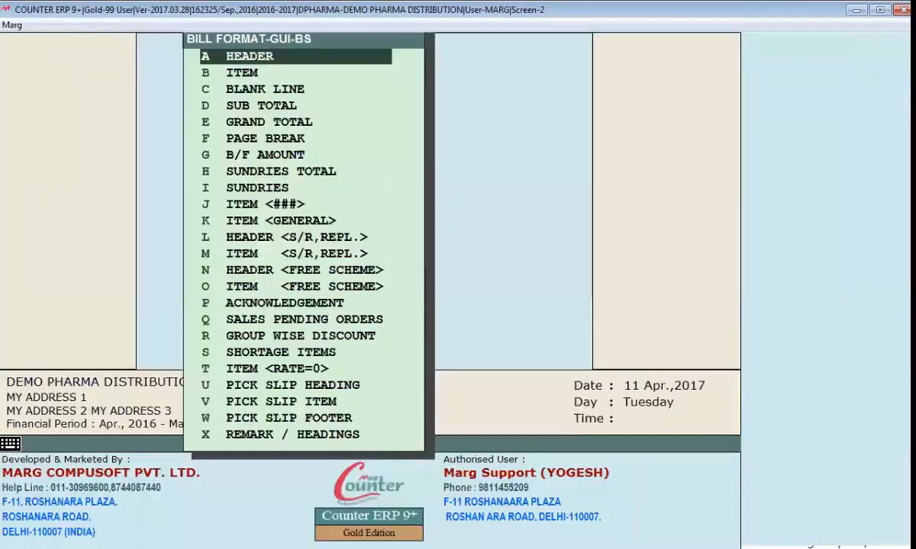
Select the ITEM <###> section and open its script at the PAINTBOX colour values
key("j")
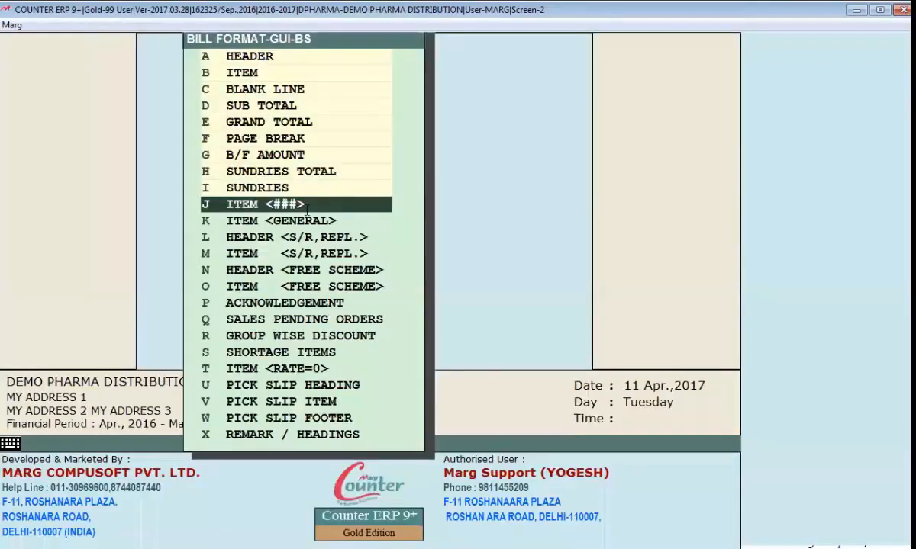
key("Return")
key("Right")
key("Right")
key("Right")
key("Right")
key("Right")
key("Right")
key("Right")
key("Right")
key("Right")
key("Right")
key("Right")
key("Right")
key("Right")
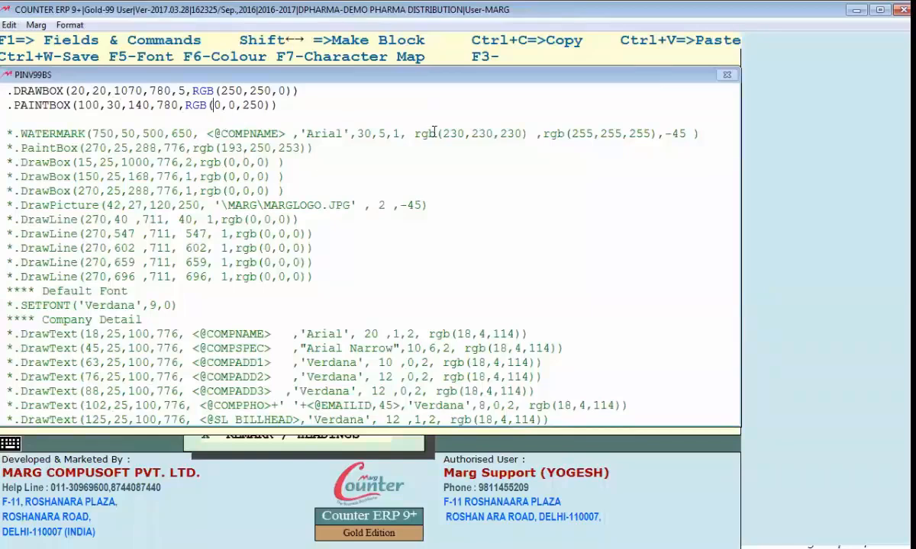
Pick a light green shade from the full spectrum in the F6 colour picker
key("F6")
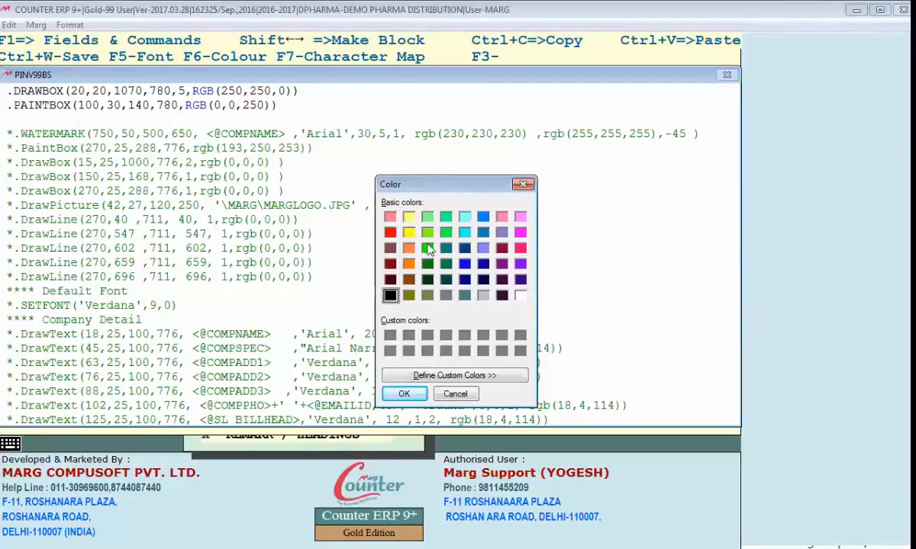
left_click_drag(450, 184, 435, 178)
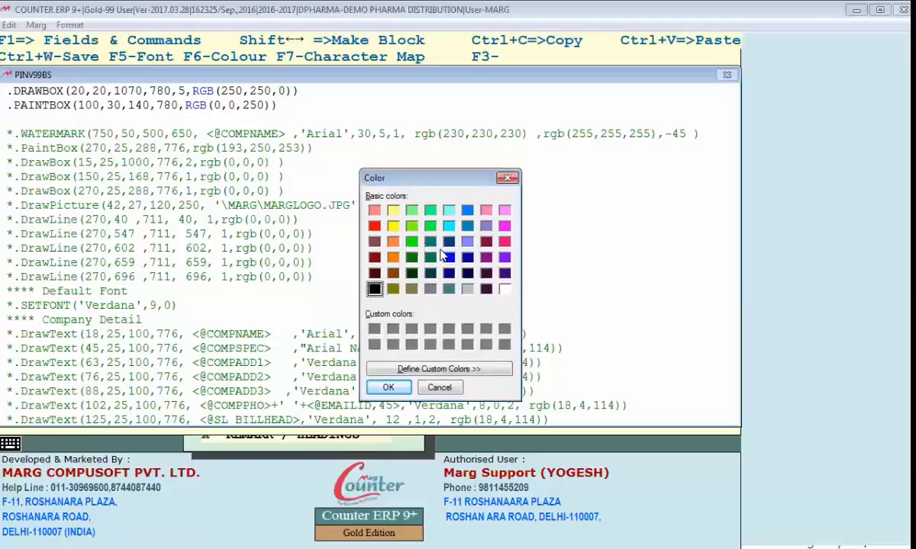
left_click(609, 208)
left_click_drag(674, 325, 670, 234)
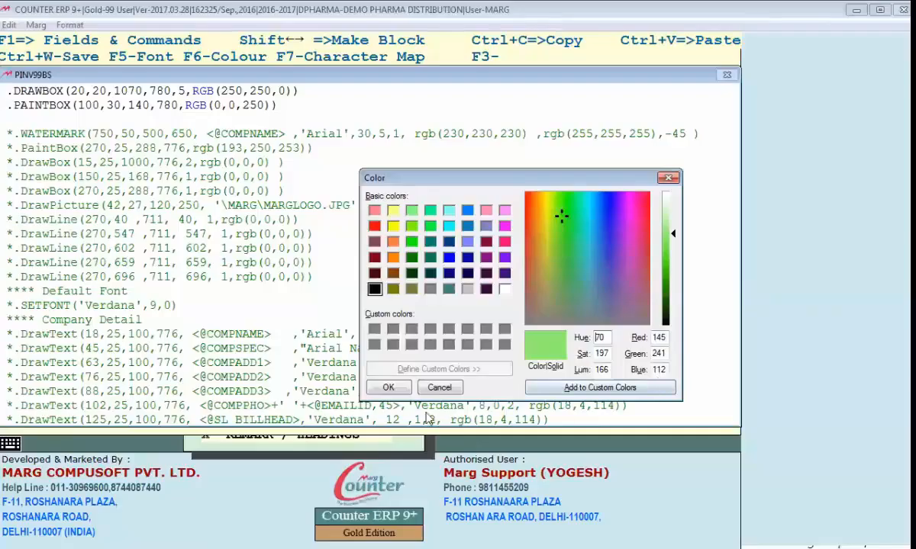
left_click(388, 388)
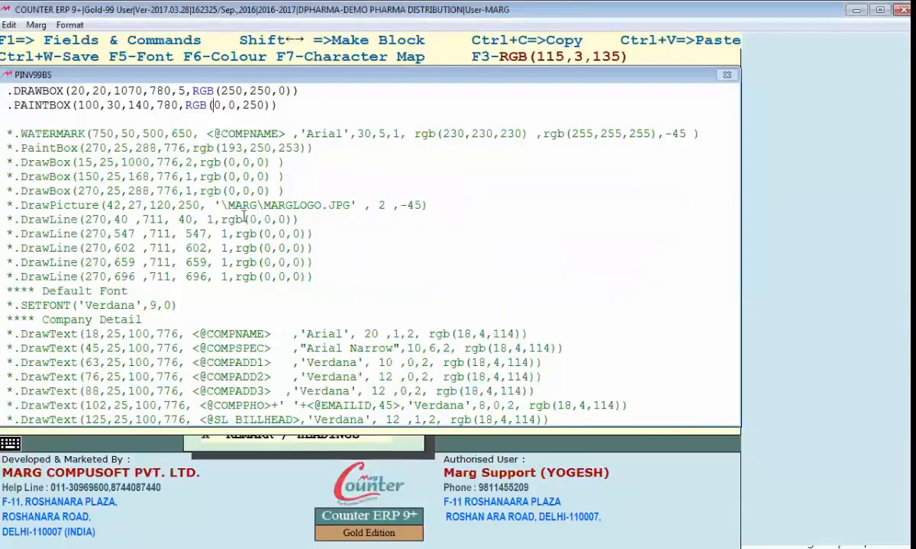
Set the PAINTBOX colour to RGB(140,240,110) and preview the bill
type("14")
key("Right")
key("Right")
type("24")
key("Right")
key("Right")
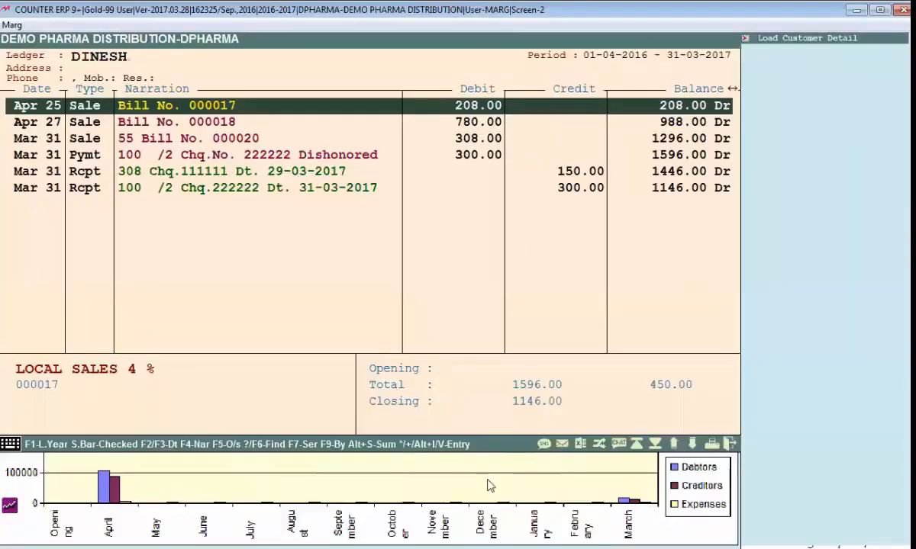
key("Return")
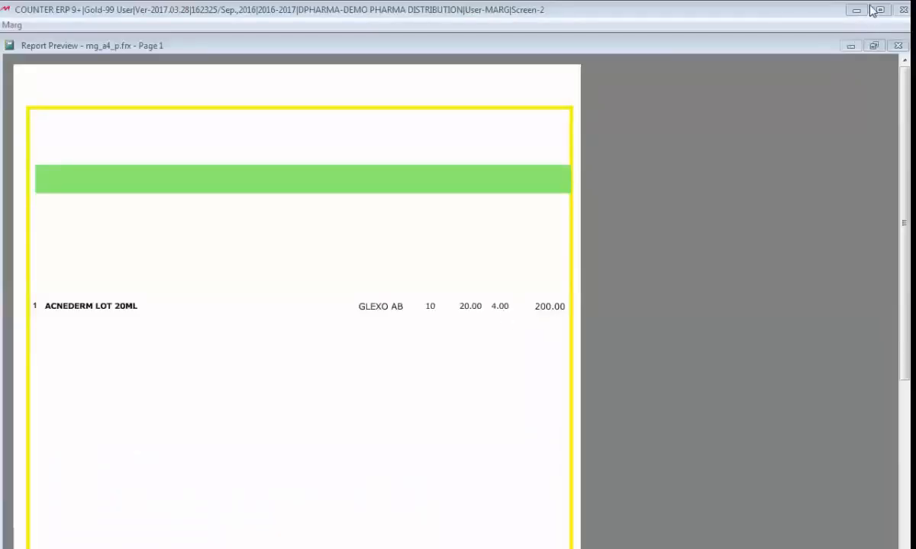
key("Escape")
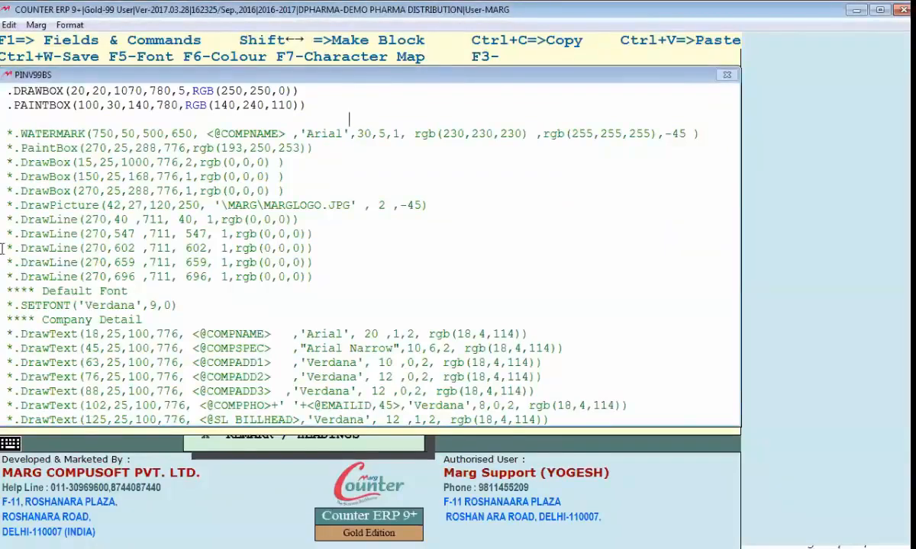
Copy the DrawLine(270,40,711,40) line below the PAINTBOX line and remove its asterisk
left_click_drag(4, 219, 304, 229)
key("ctrl+c")
left_click(56, 120)
key("BackSpace")
key("BackSpace")
key("BackSpace")
key("BackSpace")
key("BackSpace")
key("BackSpace")
key("BackSpace")
key("ctrl+v")
key("Left")
key("Left")
key("Left")
key("Left")
key("Left")
key("Left")
key("Left")
key("Left")
key("Left")
key("Left")
key("Left")
key("Left")
key("Left")
key("Left")
key("Left")
key("Left")
key("Left")
key("Left")
key("Left")
key("Left")
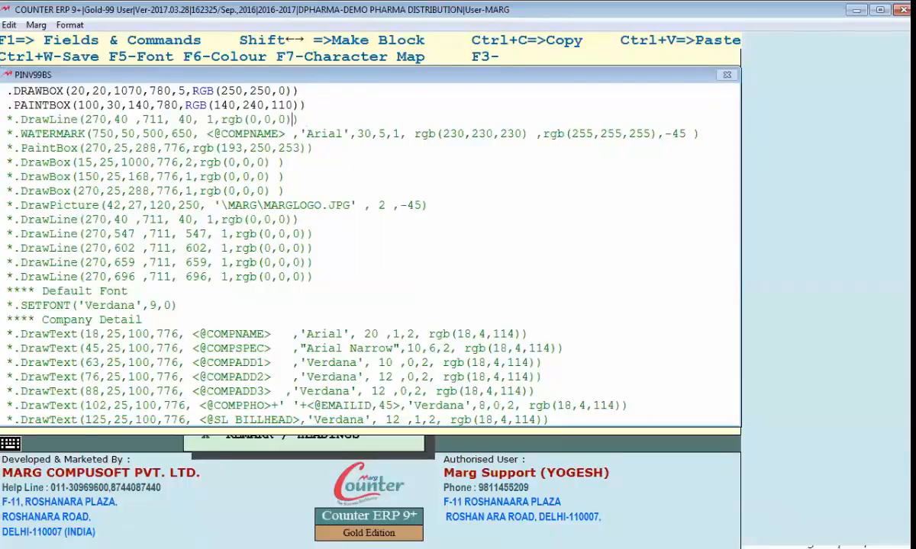
key("Left")
key("Left")
key("Left")
key("Left")
key("Left")
key("Left")
key("Left")
key("Left")
key("Left")
key("Left")
key("Left")
key("Left")
key("Left")
key("Left")
key("Left")
key("Left")
key("Left")
key("Left")
key("Left")
key("Left")
key("Delete")
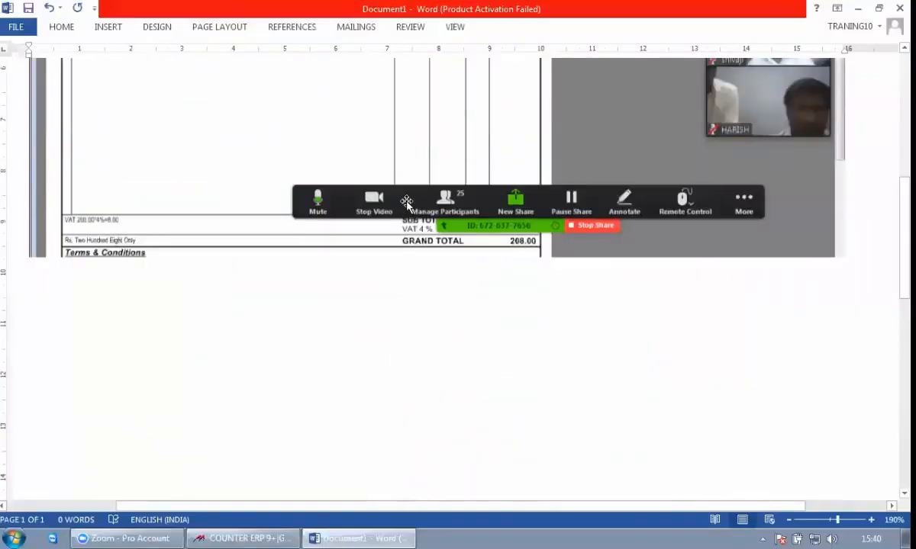
scroll(388, 329, "up", 5)
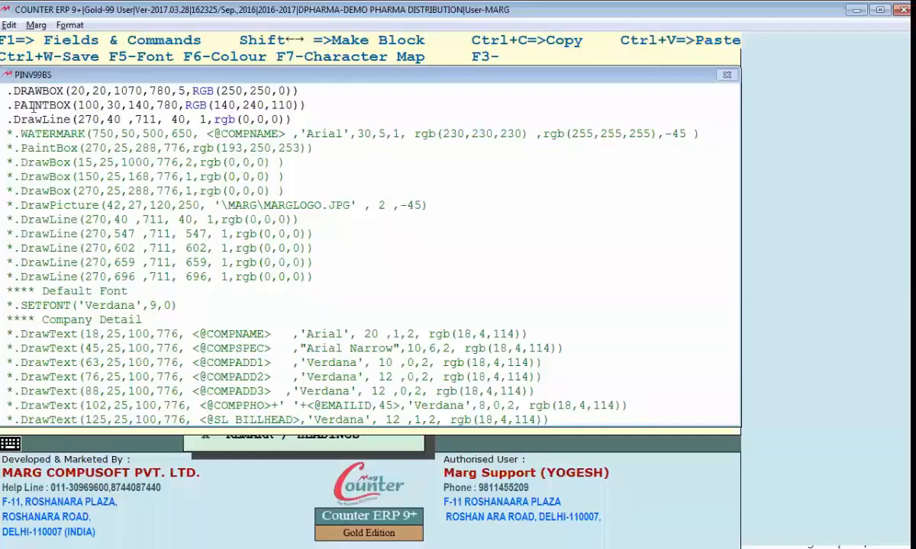
Edit the pasted line to read DrawLine(140,400,1070,40,1,rgb(0,0,0))
left_click(136, 108)
left_click(130, 106)
double_click(139, 105)
left_click(77, 120)
type("140")
key("Delete")
key("Delete")
key("Delete")
key("Right")
type("0")
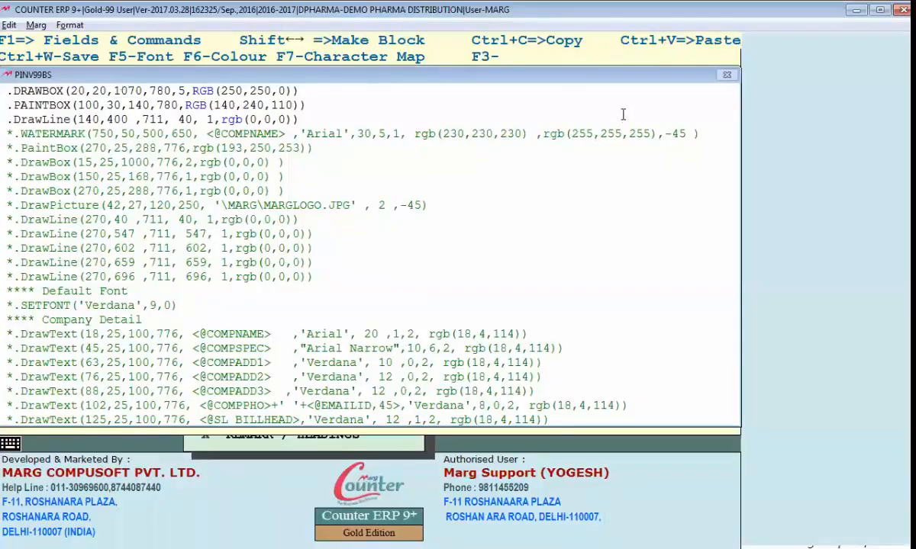
key("Delete")
key("Delete")
key("Delete")
type("1070")
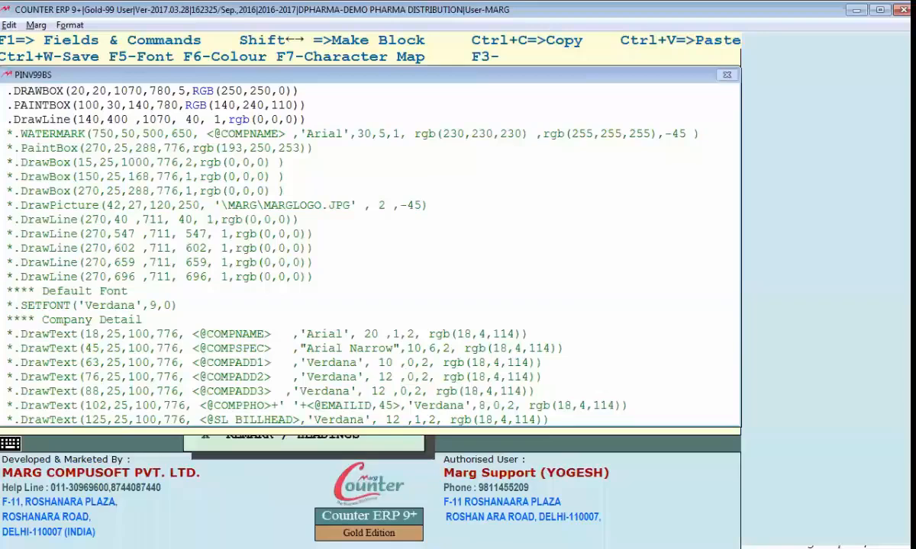
key("BackSpace")
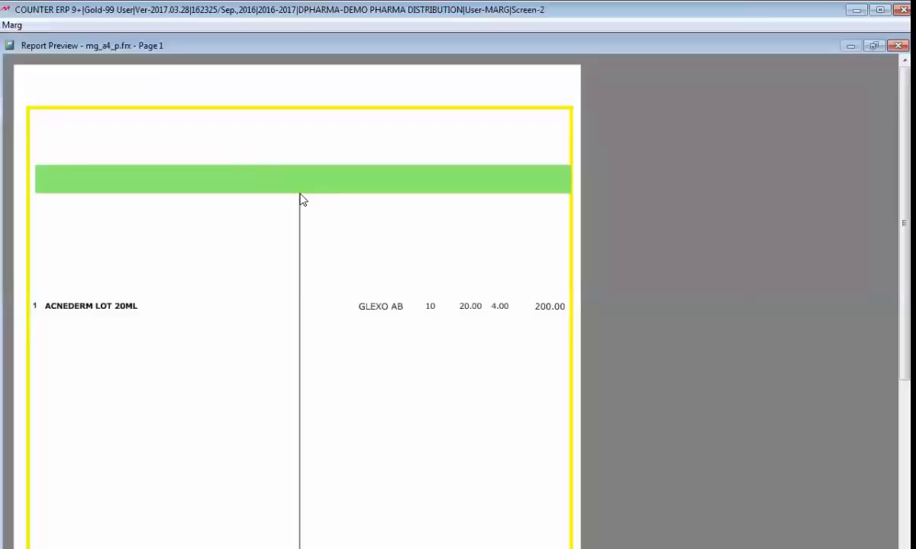
Scroll and zoom the bill preview to check the black line down its middle
scroll(299, 366, "down", 1)
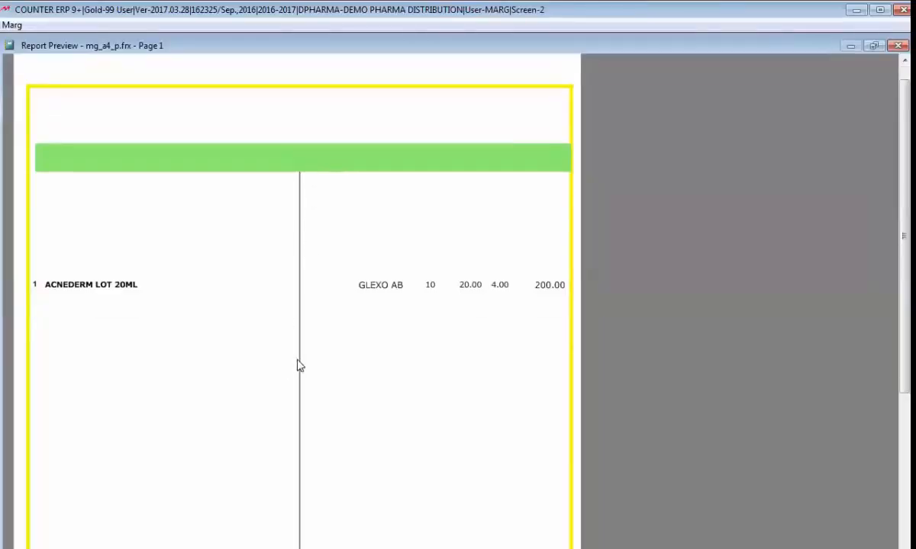
scroll(300, 366, "down", 3)
scroll(299, 364, "down", 9)
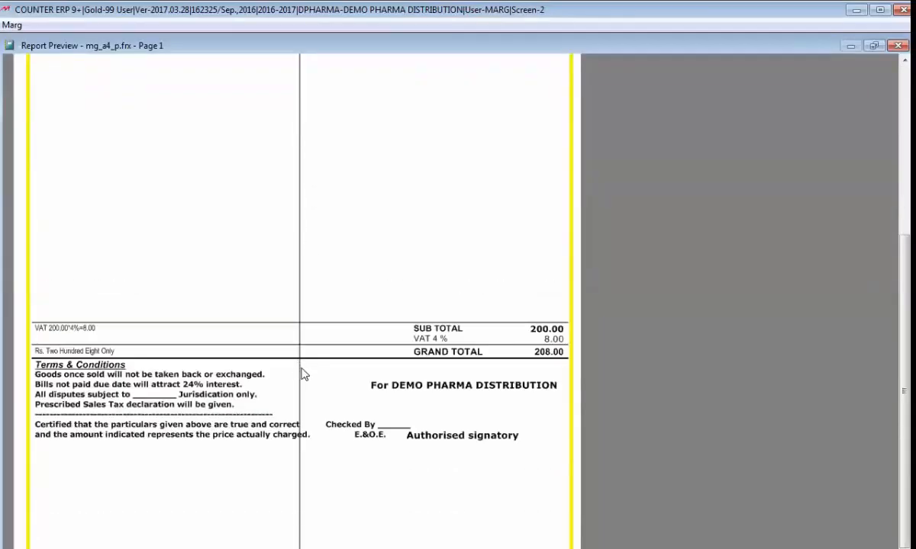
scroll(301, 368, "down", 1)
left_click(270, 495)
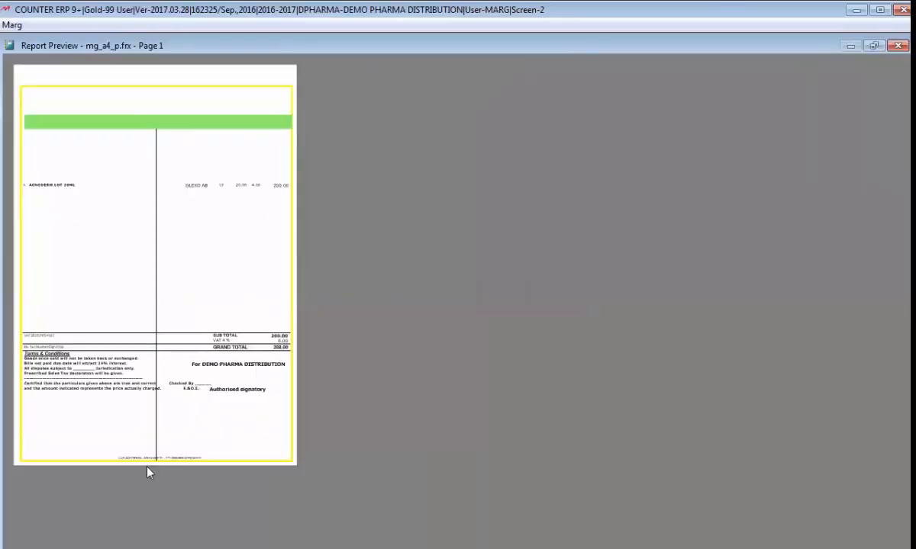
left_click(161, 454)
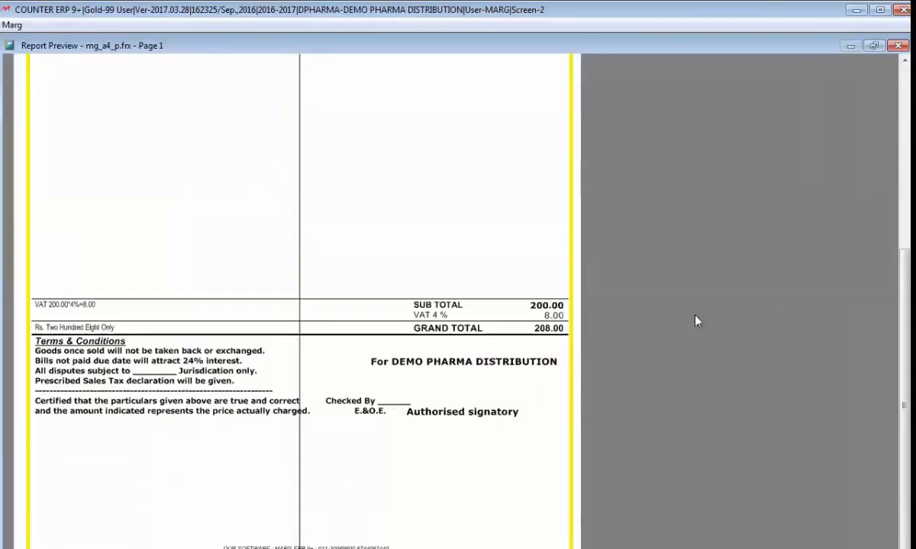
Set the preview zoom to 50%, then exit back to BILL FORMAT-GUI-BS
right_click(214, 214)
mouse_move(235, 294)
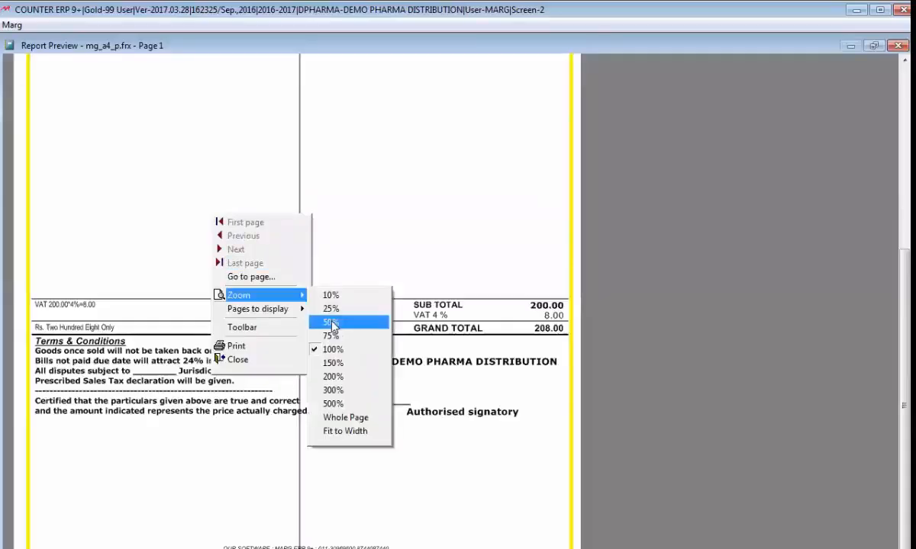
left_click(328, 321)
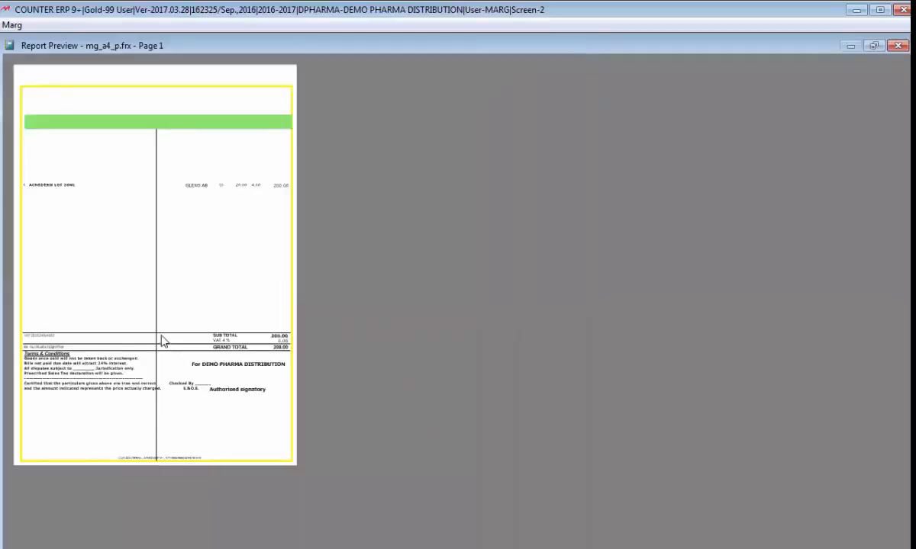
key("Escape")
key("Escape")
key("Escape")
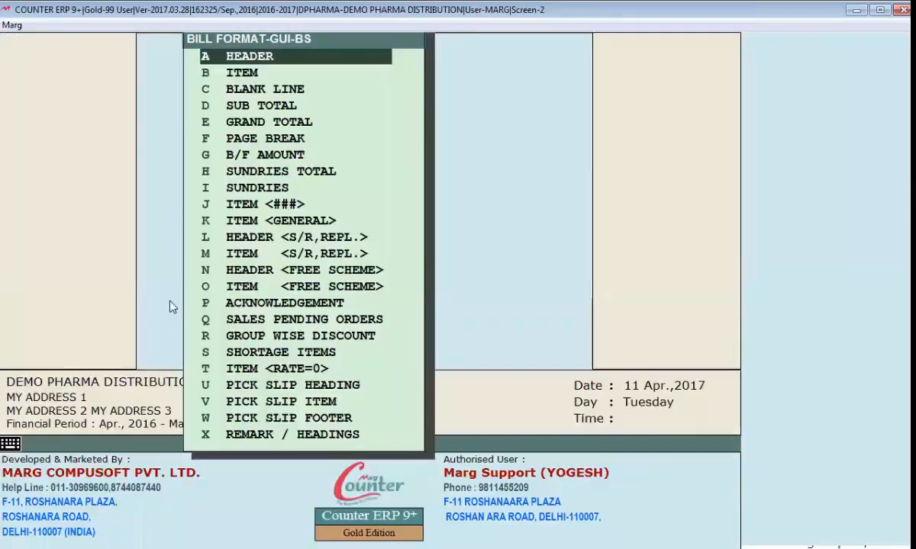
In the HEADER script, shorten the DrawLine coordinate 1070 to 70
key("Return")
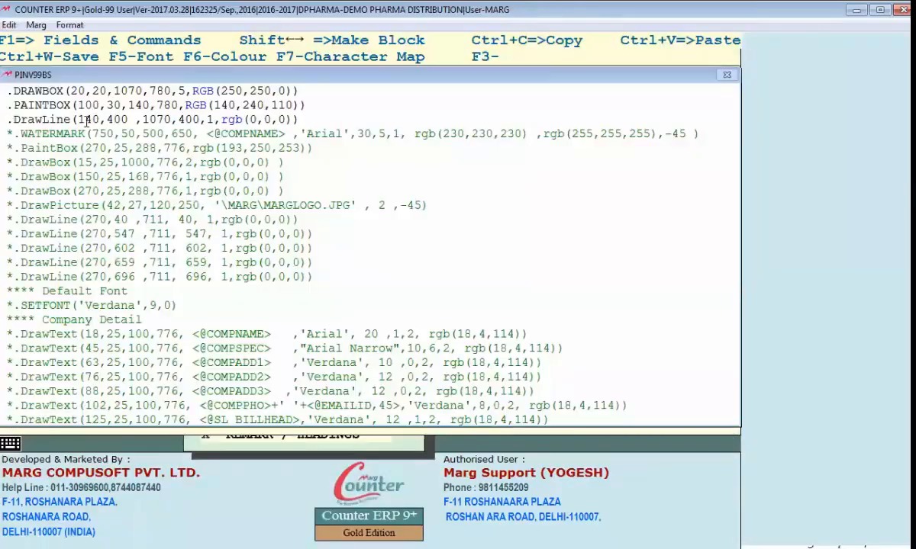
left_click(143, 119)
key("Delete")
key("Delete")
key("Right")
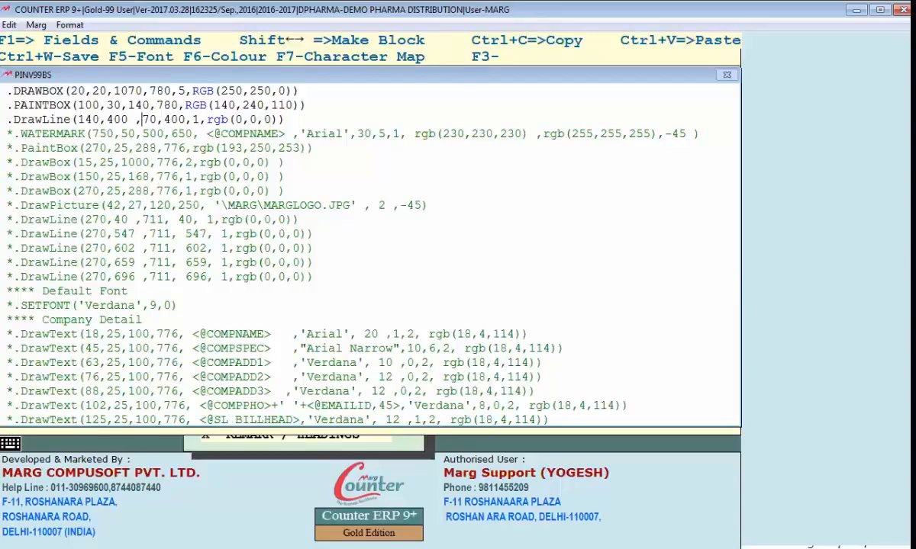
Preview the bill, close the preview, and switch to the Word sample invoice
key("alt+Tab")
left_click(303, 204)
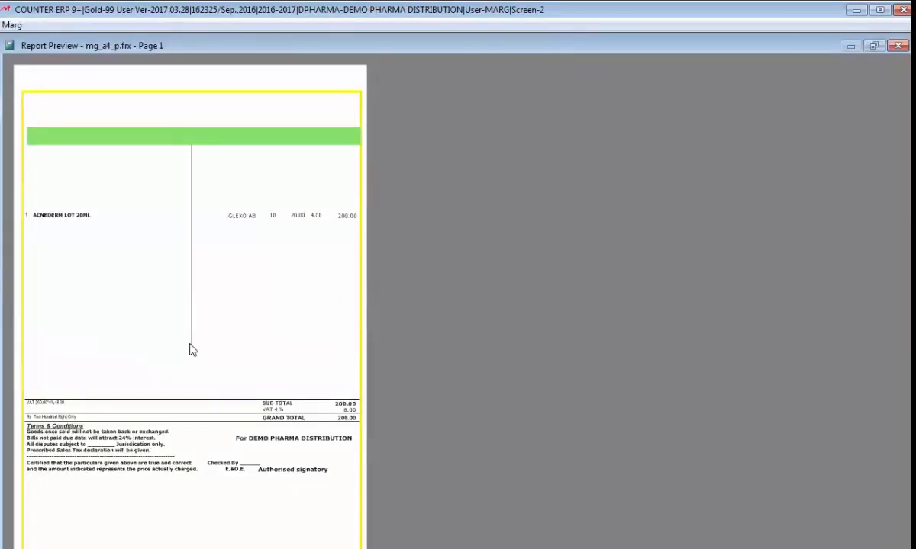
key("Escape")
key("Escape")
key("Escape")
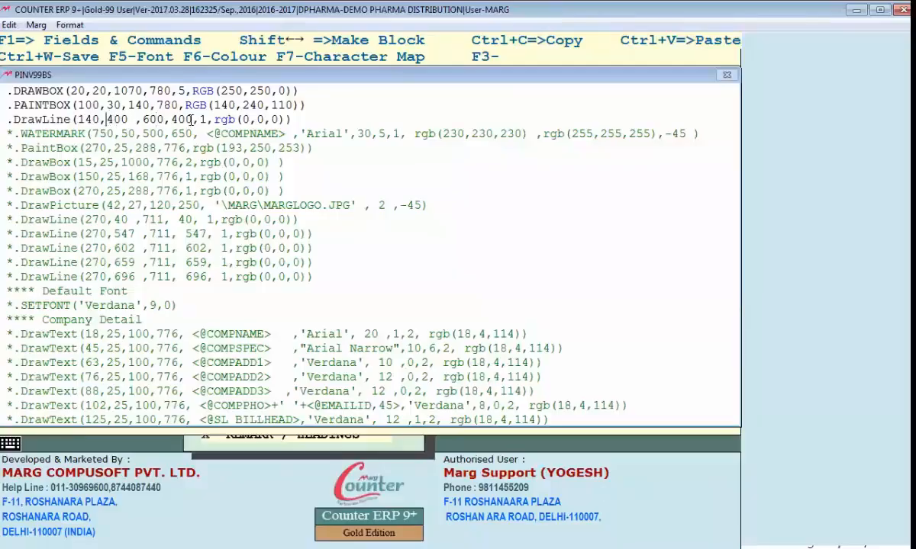
key("alt+Tab")
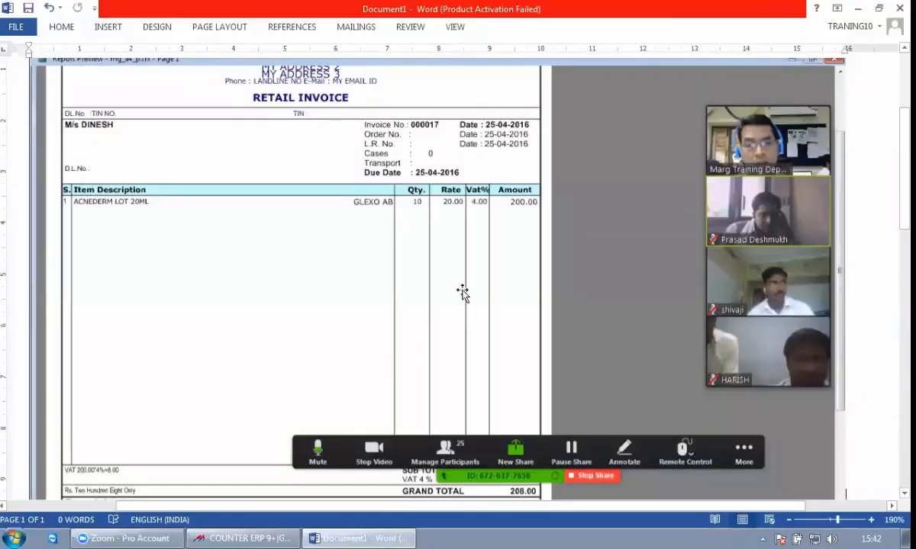
Return to the PINV99BS header script and preview the bill with the diagonal line
key("alt+Tab")
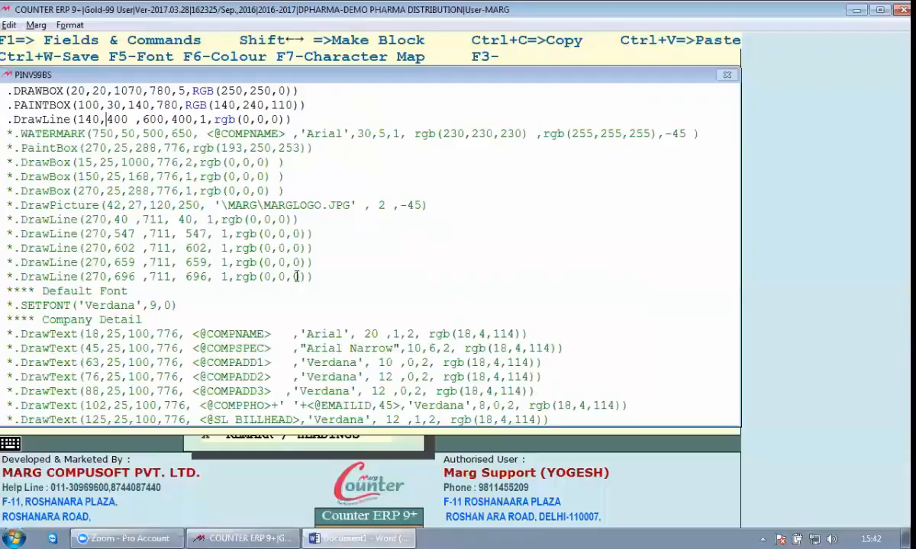
left_click(550, 128)
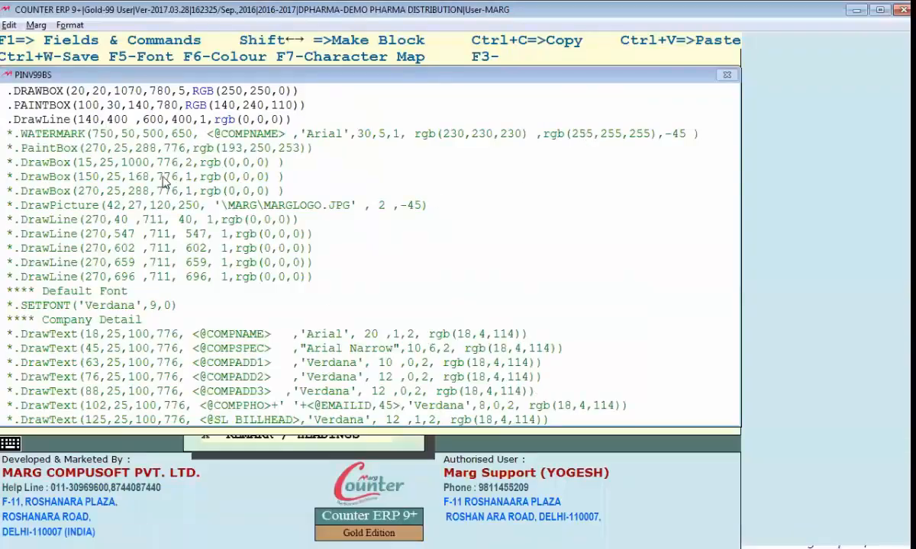
key("alt+Tab")
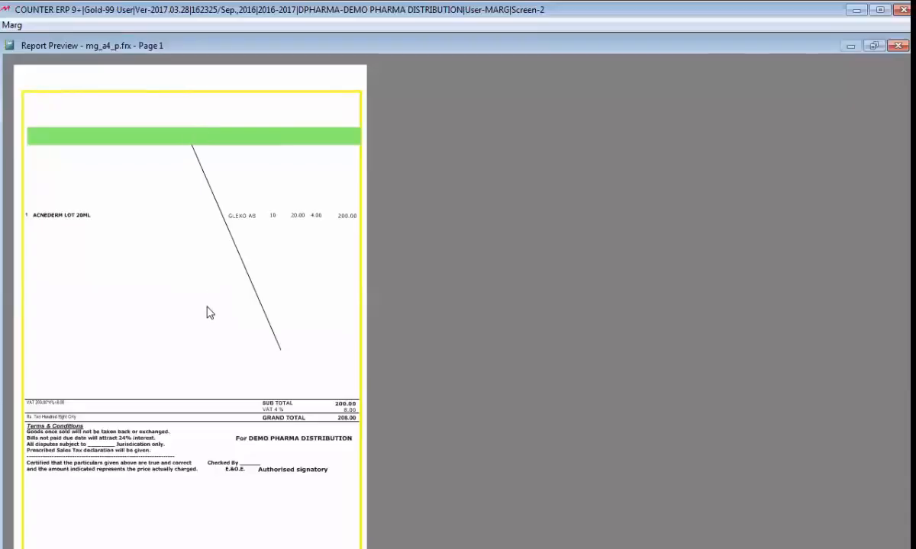
Change the header DrawLine to 140,400,600,400 with thickness 4
key("Escape")
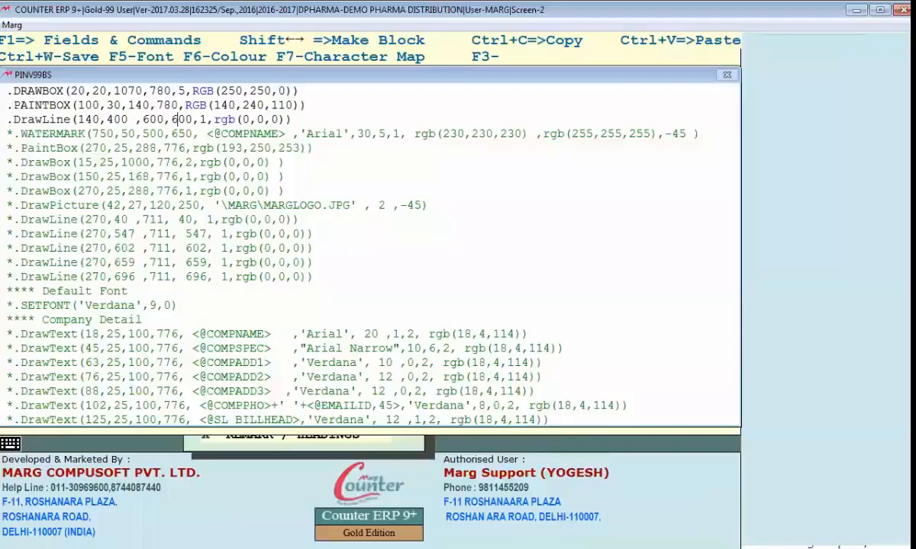
type("400,4")
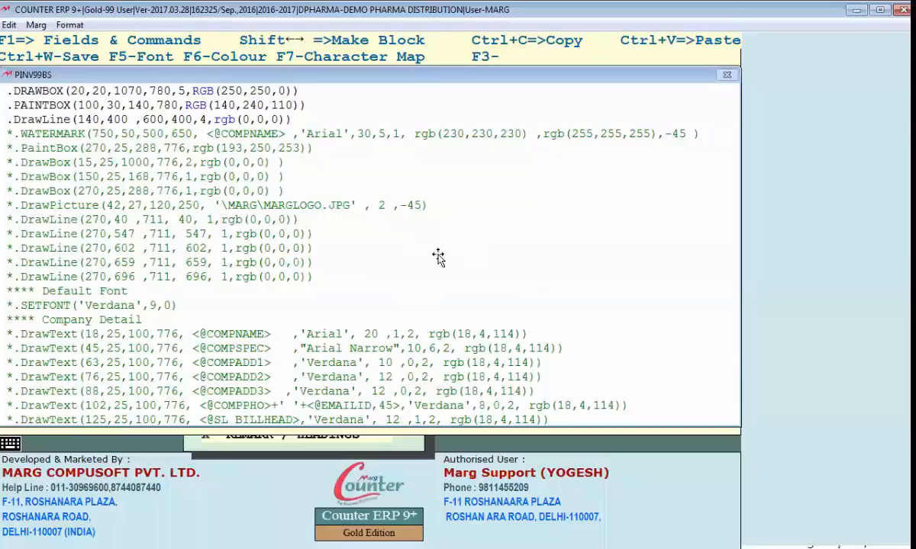
Paste two more DrawLine copies for column dividers at 550 and 620
key("alt+Tab")
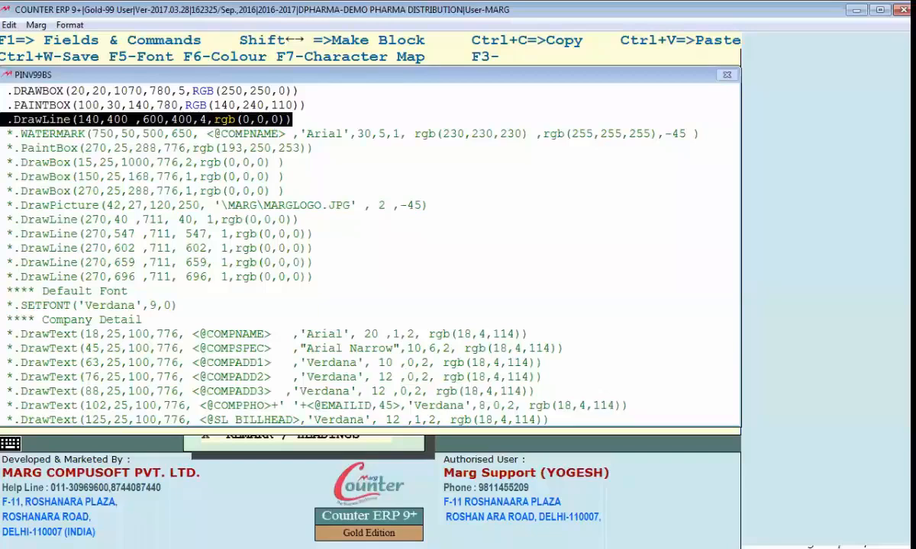
type(".DrawLine(140,550 ,600,550,4,rgb(0,0,0))")
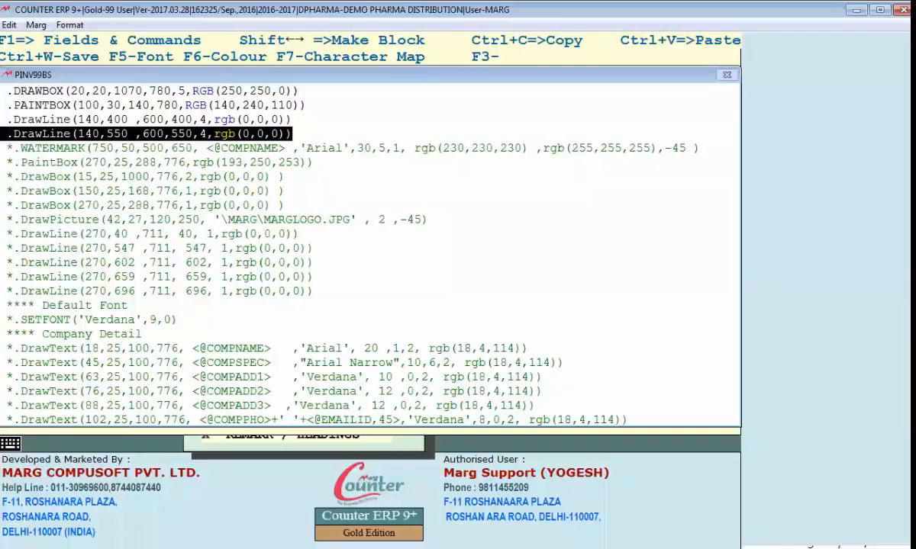
key("ctrl+v")
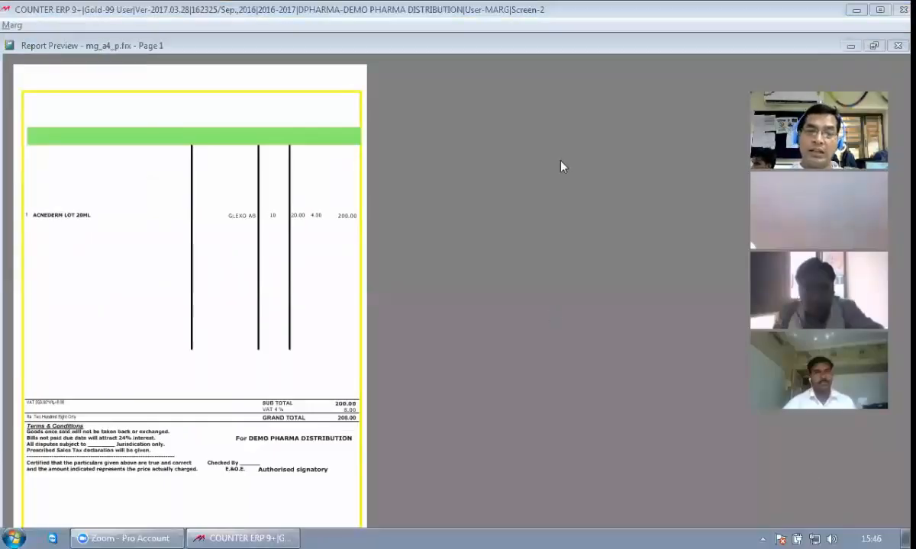
Preview the three column dividers, then reopen the HEADER format script
left_click(168, 251)
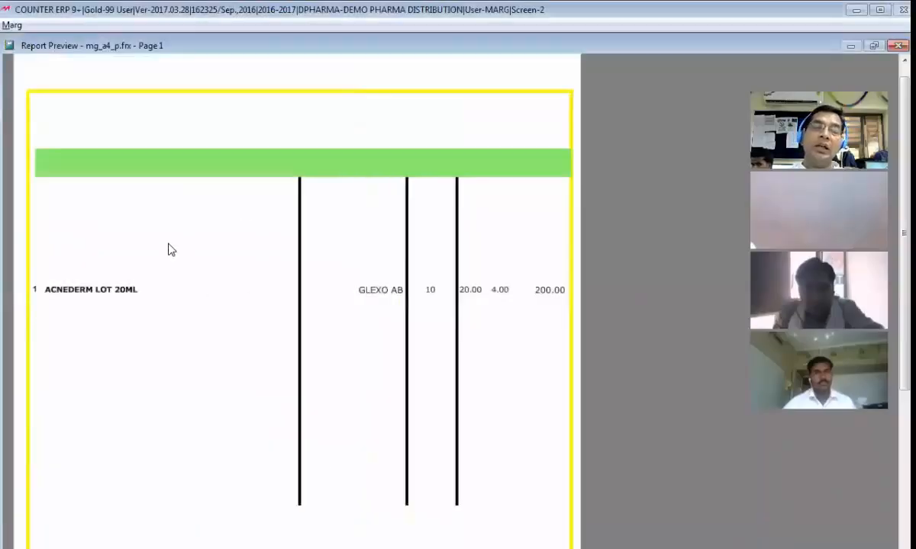
key("Escape")
key("Escape")
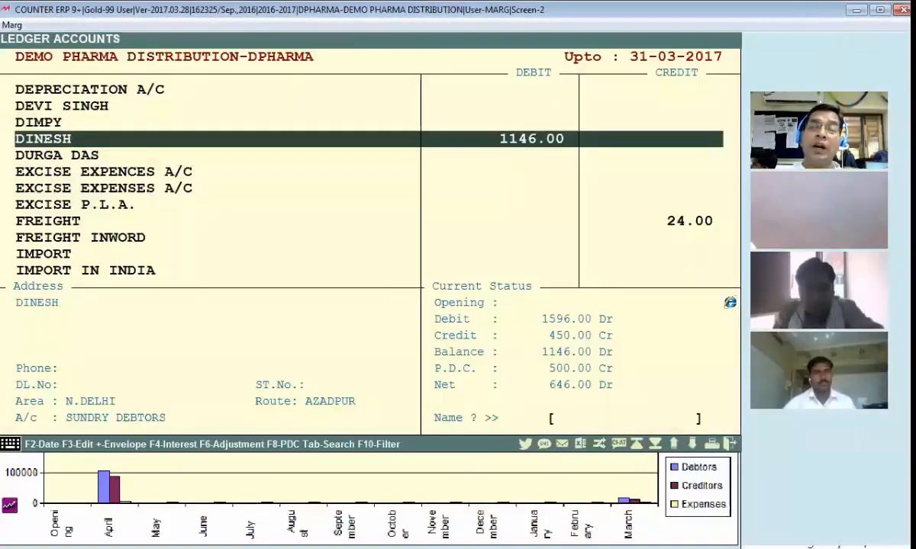
key("Escape")
key("Return")
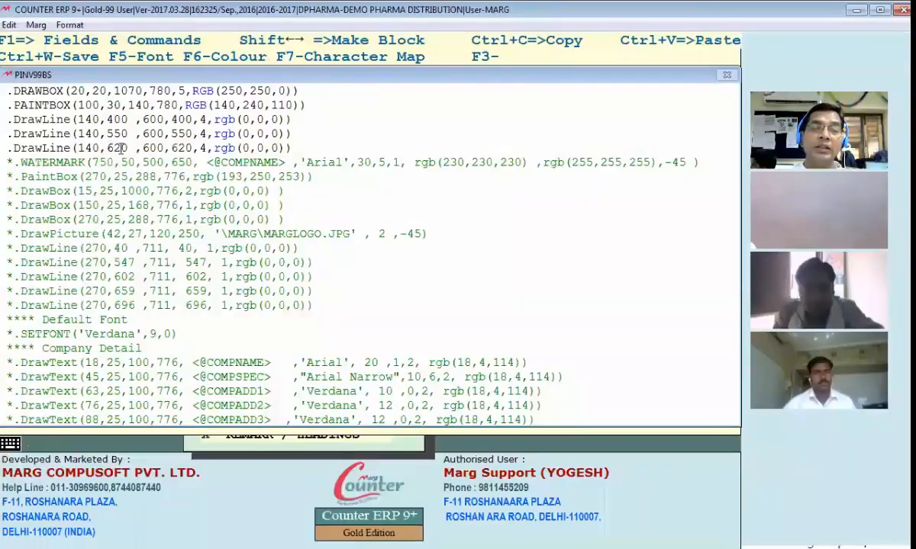
Start a new .DRAWLINE command on a line below the 620 DrawLine
double_click(182, 148)
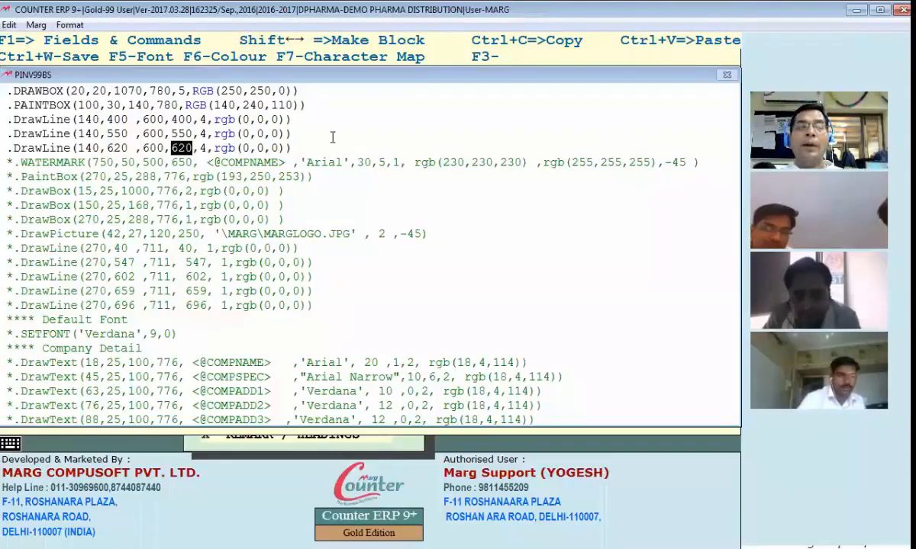
left_click(330, 145)
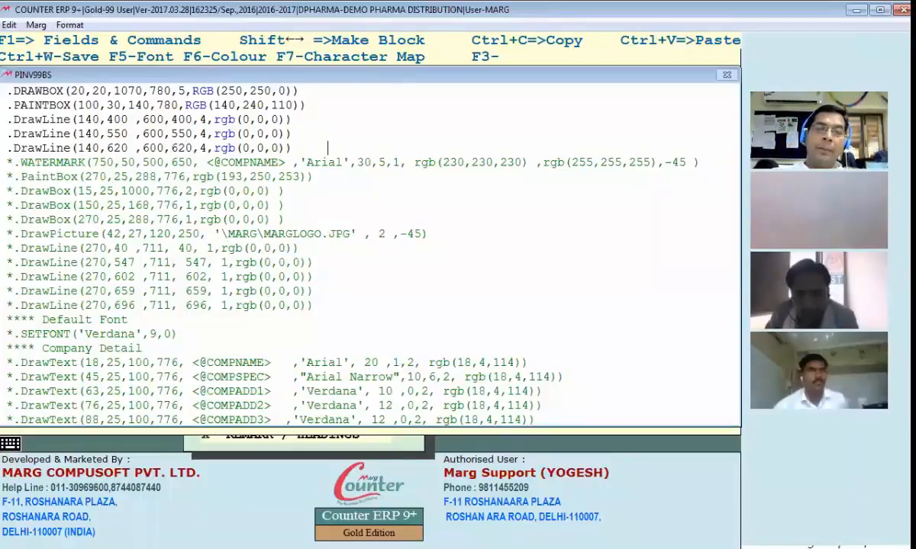
key("Return")
type(".DRAWLINE (")
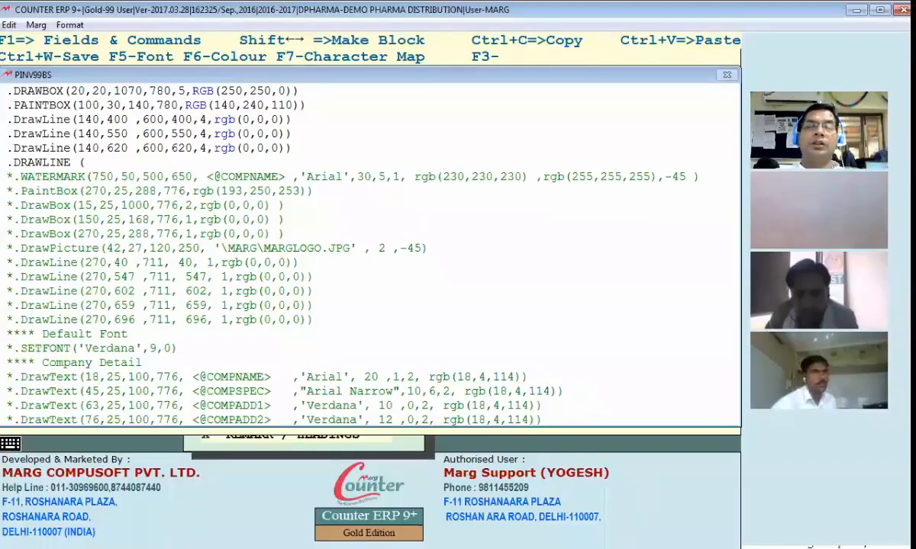
type("200,")
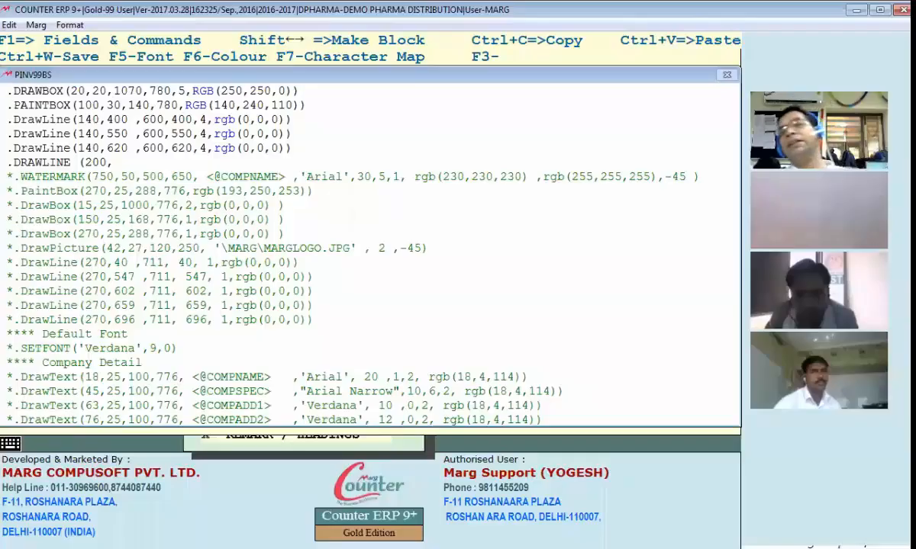
Complete it as DRAWLINE(200,50,200,650,5,RGB(0,0,0)) and preview the bill
type("50,")
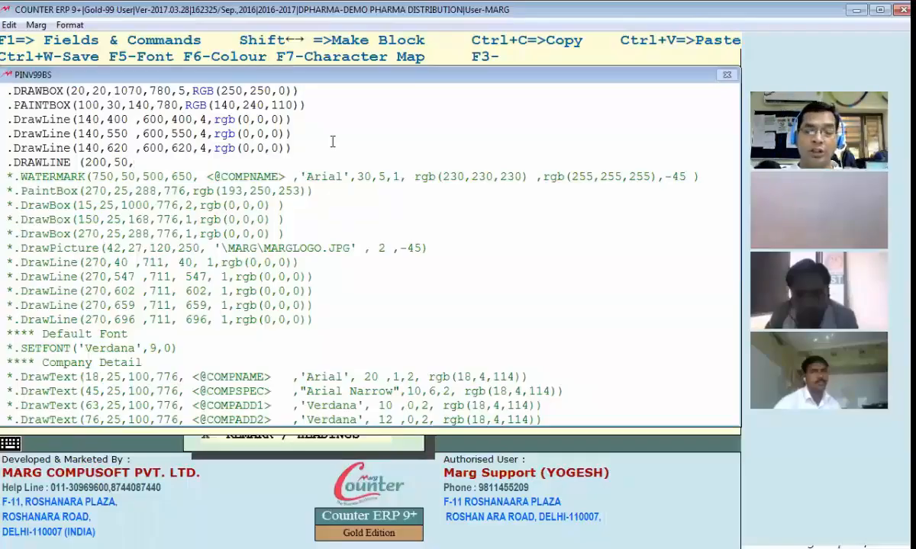
type("200,")
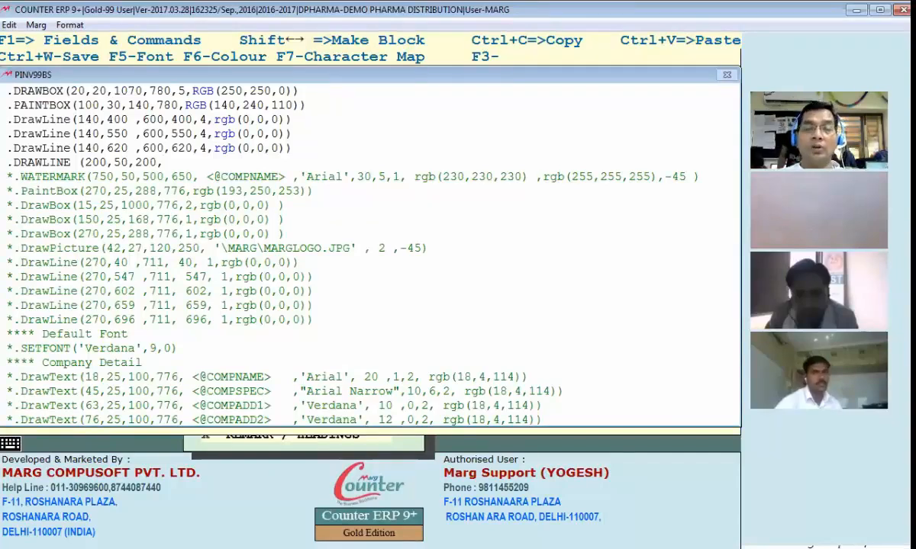
type("650")
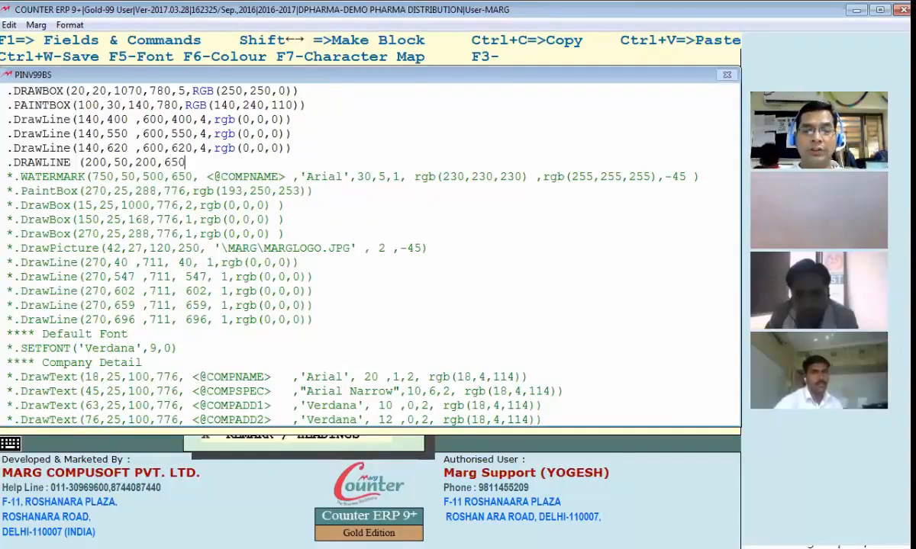
type(",5,(")
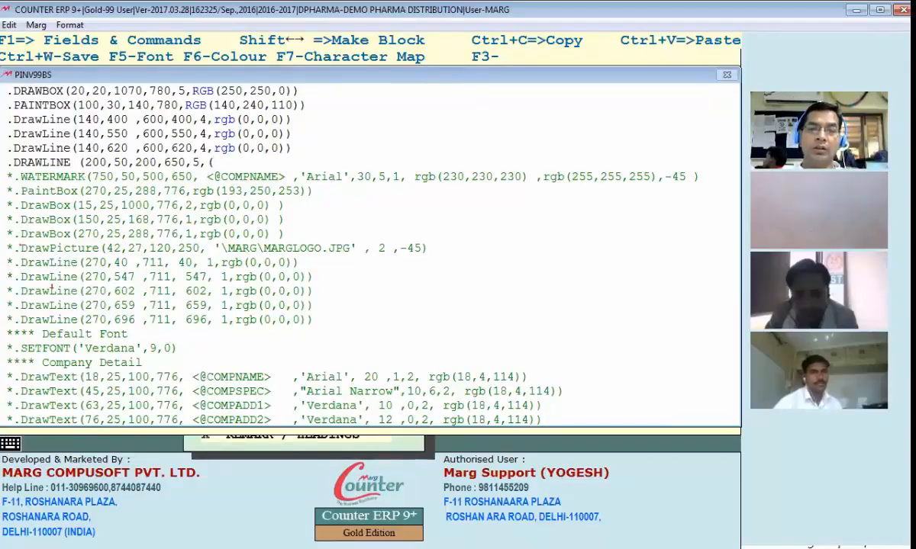
key("BackSpace")
type("RG")
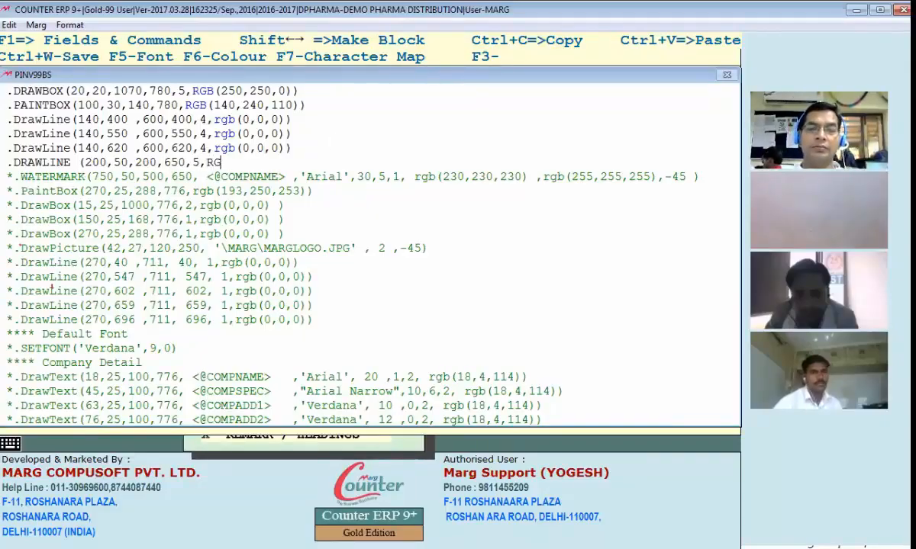
type("B(0,0,0,")
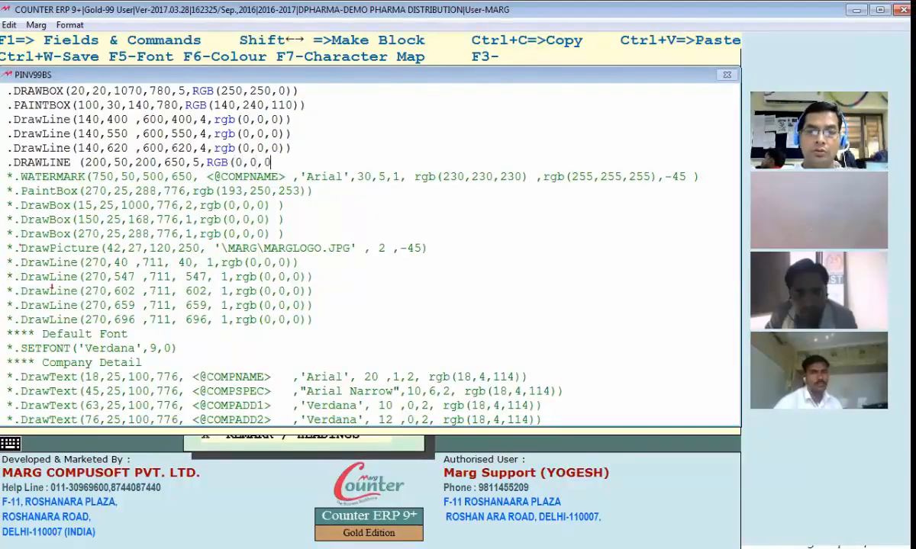
key("BackSpace")
type("))")
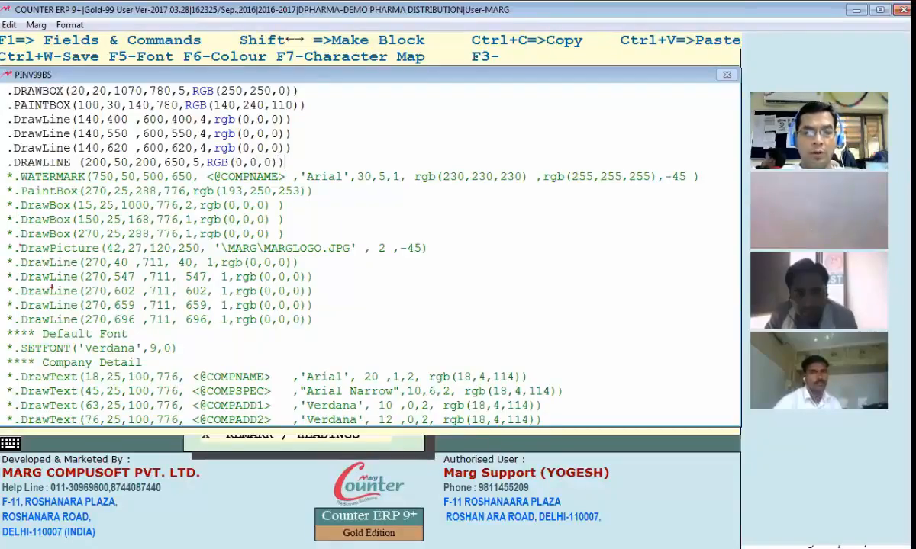
key("ctrl+w")
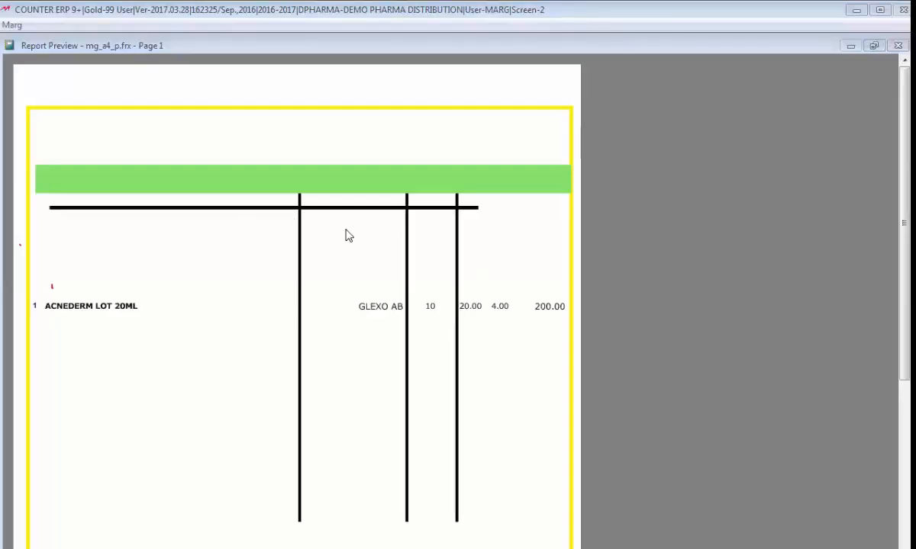
Zoom out on the preview, back out with Esc, and reopen the header format script
left_click(391, 258)
key("Escape")
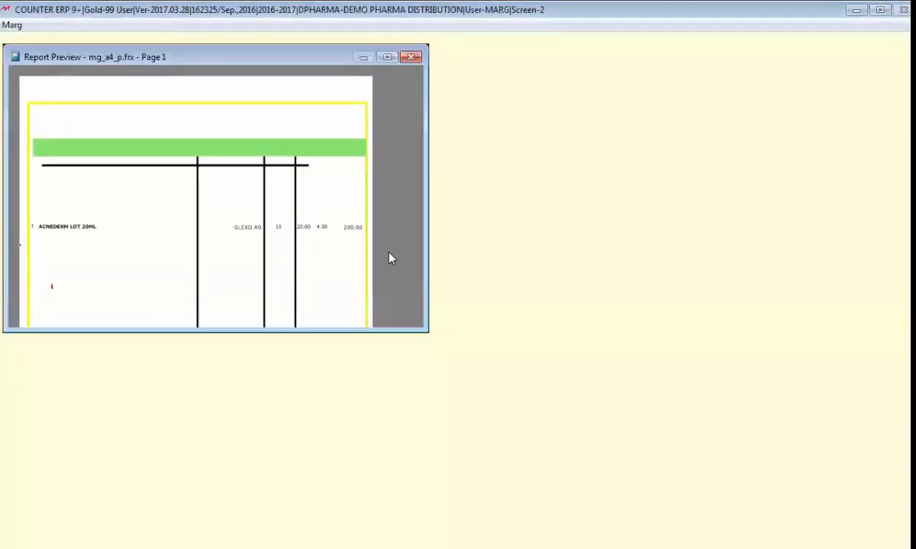
key("Escape")
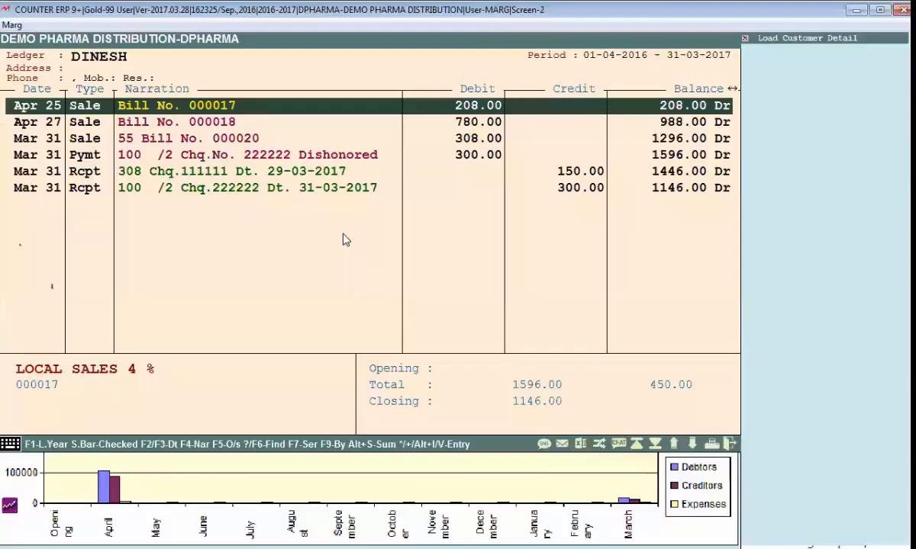
key("Escape")
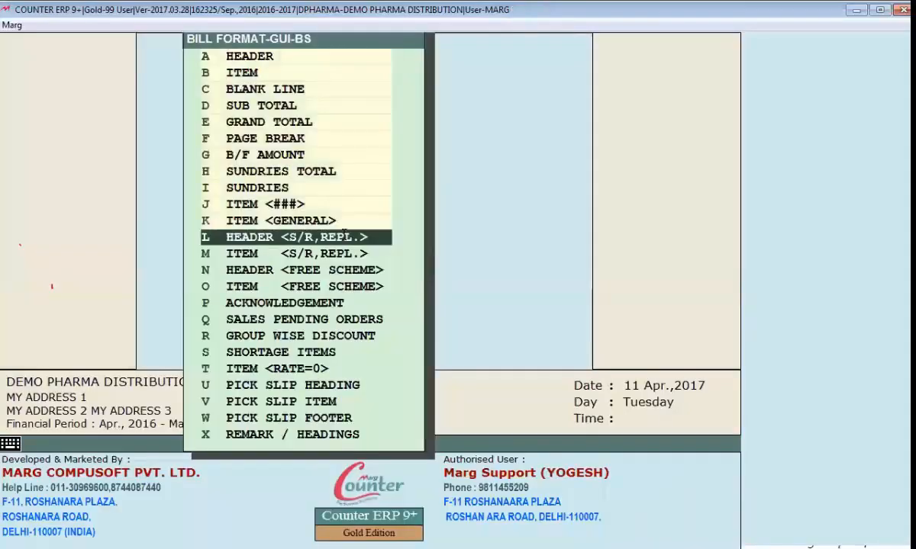
left_click(344, 234)
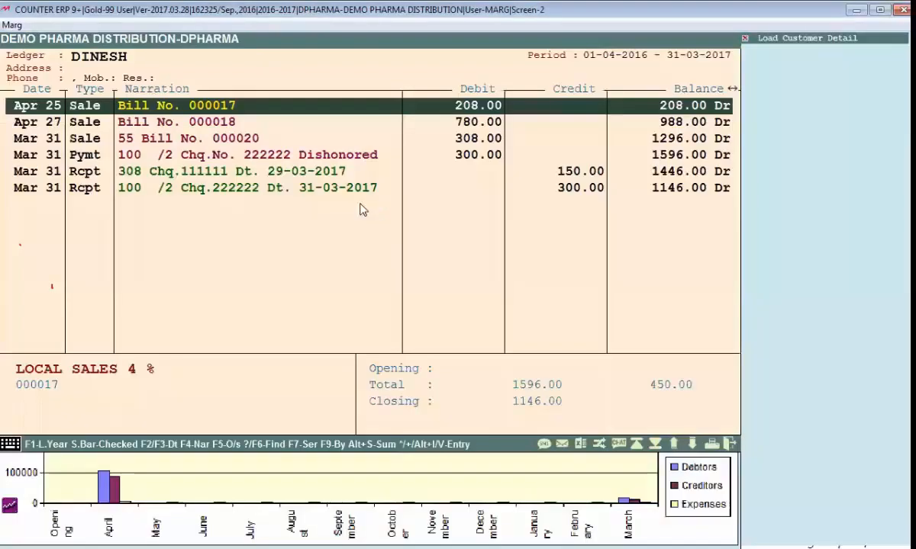
Add a .DRAWTEXT line at 40,40,100,1000 printing a person's name in 18-point Arial, RGB(250,0,250)
key("Escape")
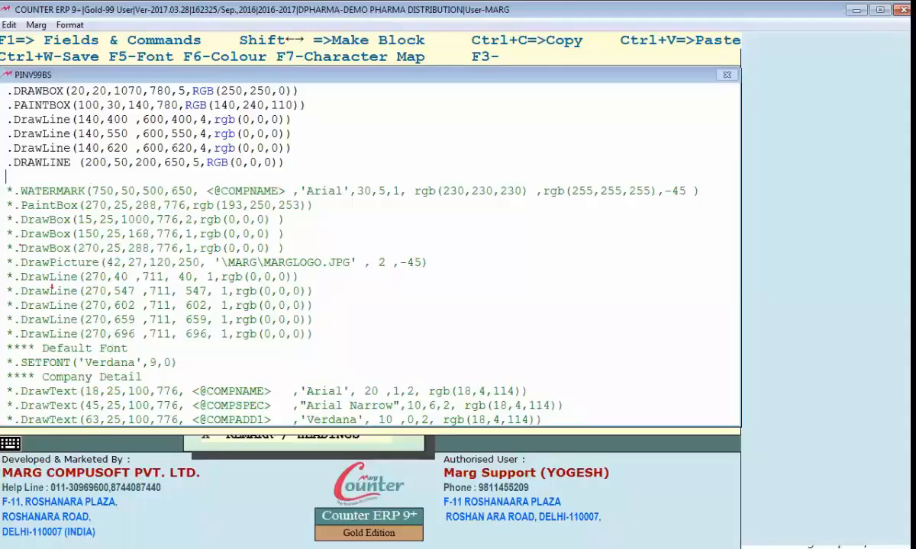
type(".DRAWTE")
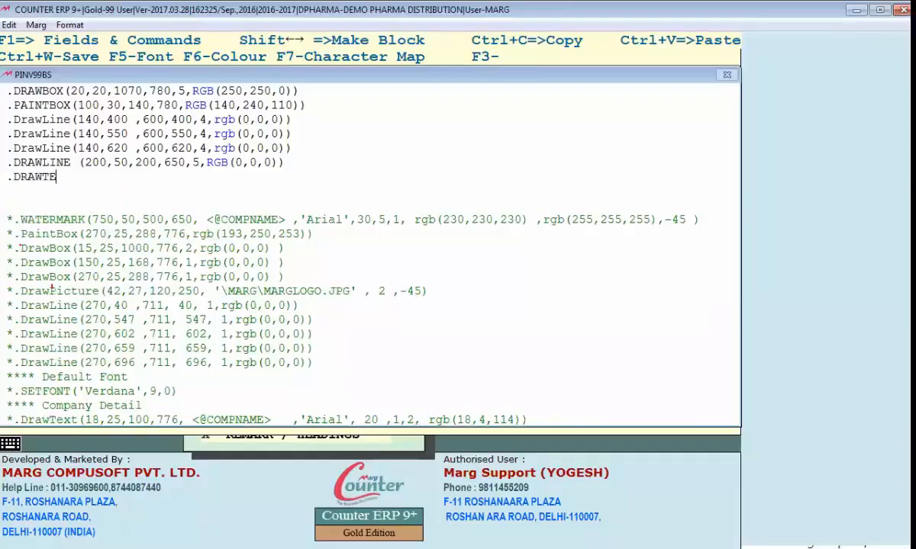
type("XT(")
type("40,40,")
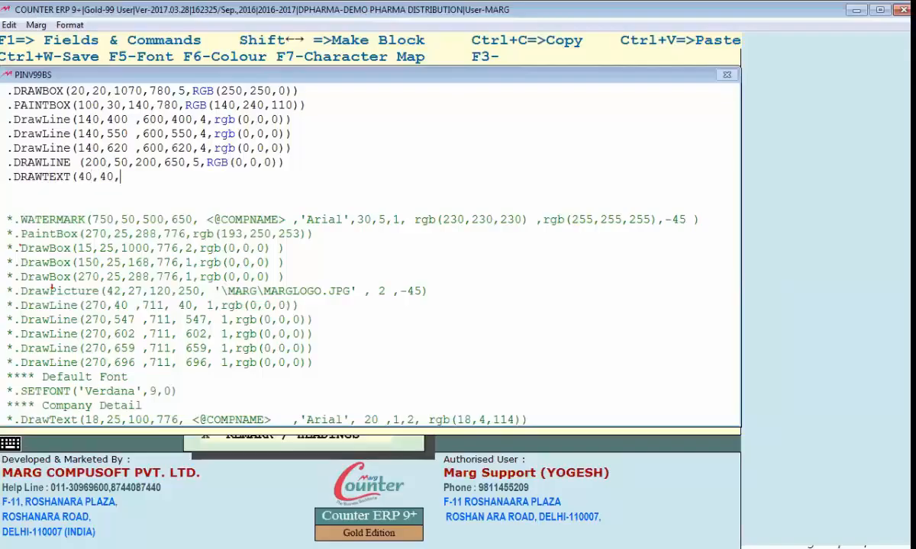
type("100,1000,,")
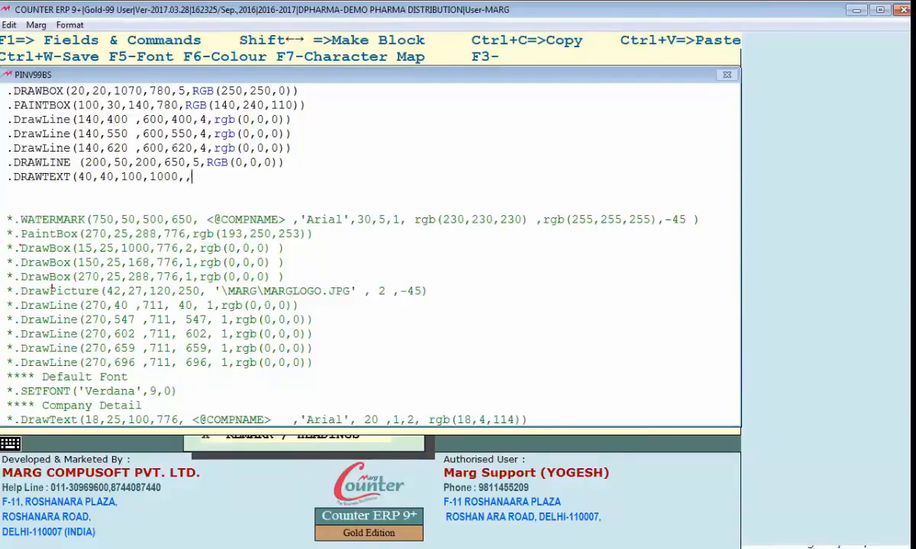
key("BackSpace")
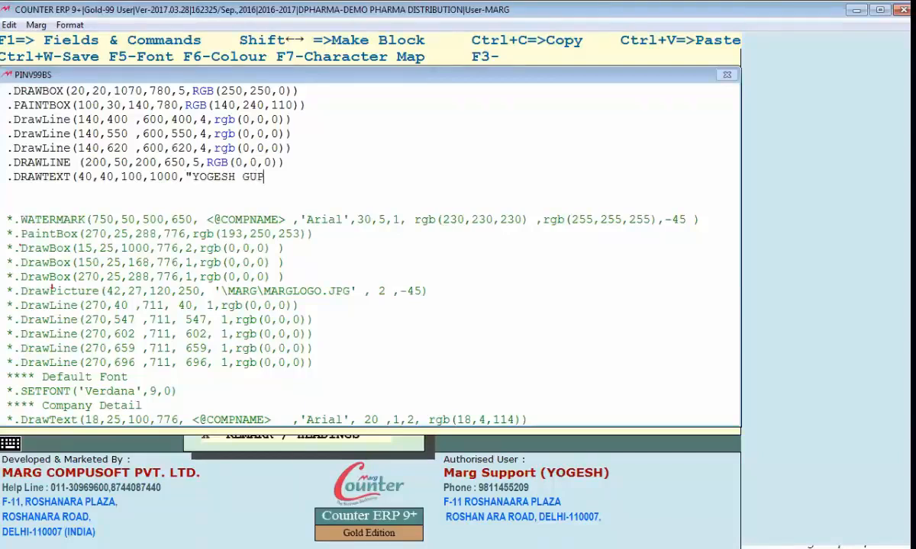
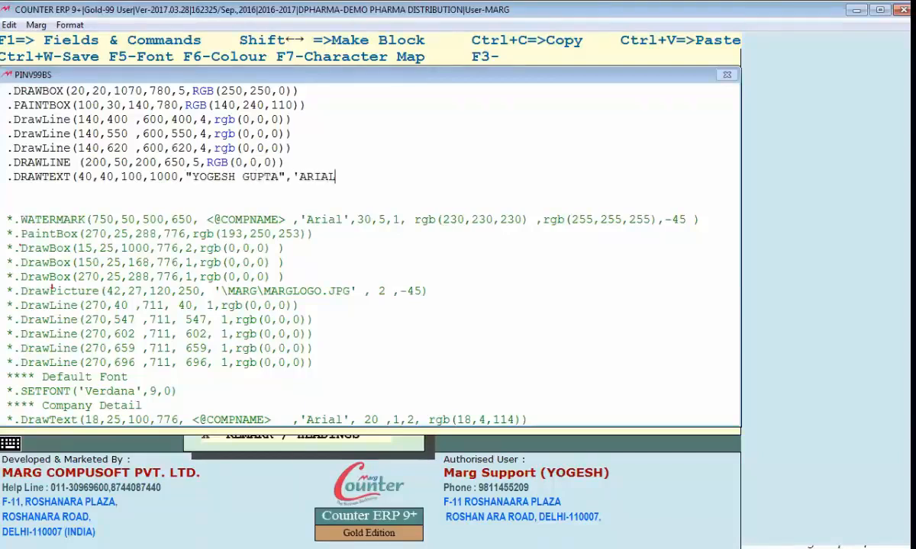
type("',18,2,1,RGB(250,0,2")
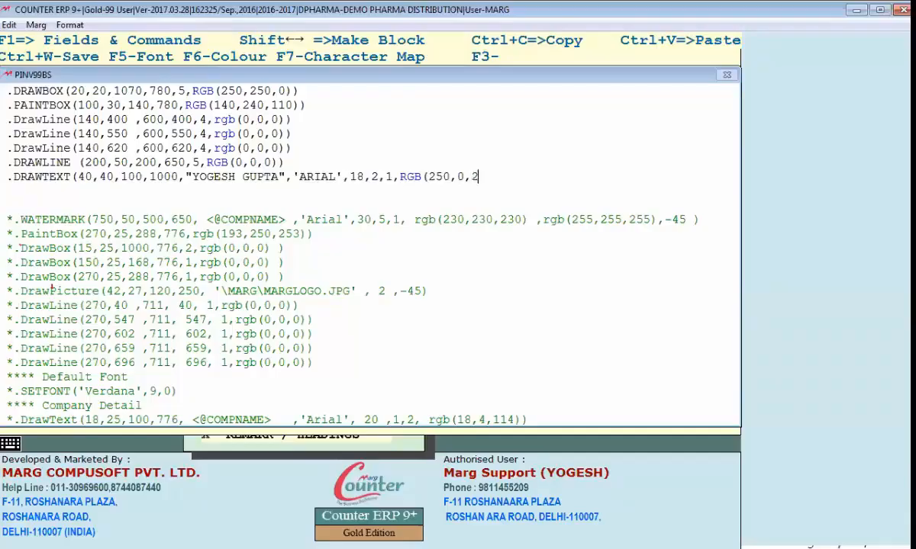
type("50)")
Save the header code, reopen it, and move to the DRAWTEXT line's font and colour parameters
key("Escape")
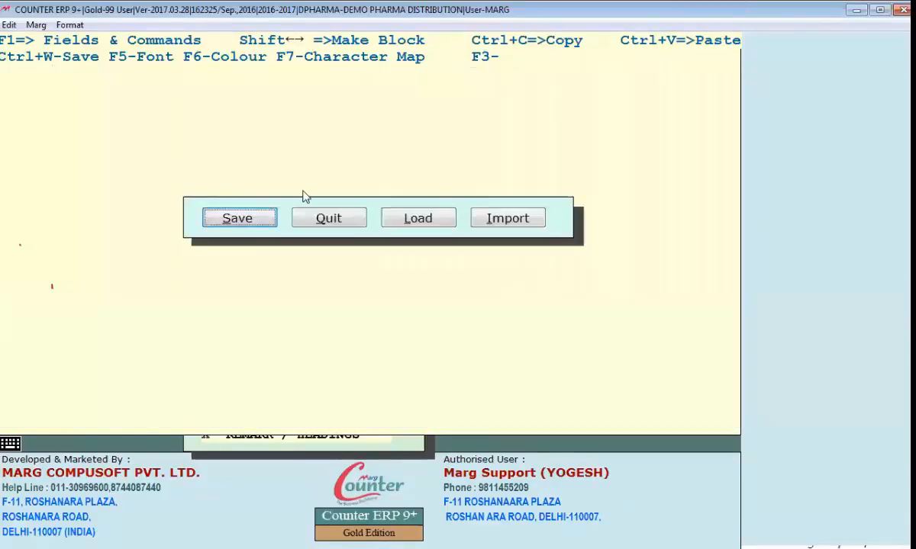
key("Return")
key("Escape")
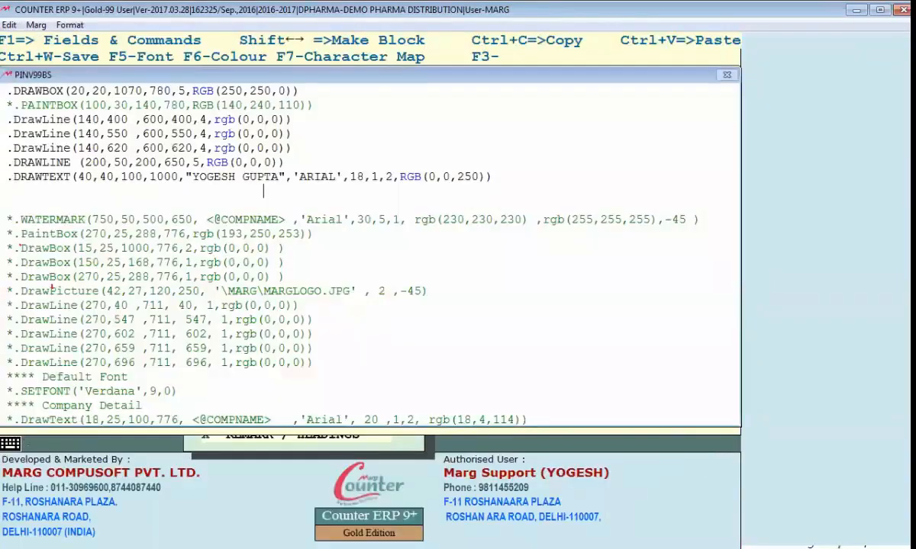
left_click(77, 177)
key("Right")
key("Right")
key("Right")
key("Right")
key("Right")
key("Right")
key("Right")
key("Right")
key("Right")
key("Right")
key("Right")
key("Right")
key("Right")
key("Right")
key("Right")
key("Right")
key("Right")
key("Right")
key("Right")
key("Right")
key("Right")
key("Right")
key("Right")
key("Right")
key("Right")
key("Right")
key("Right")
key("Right")
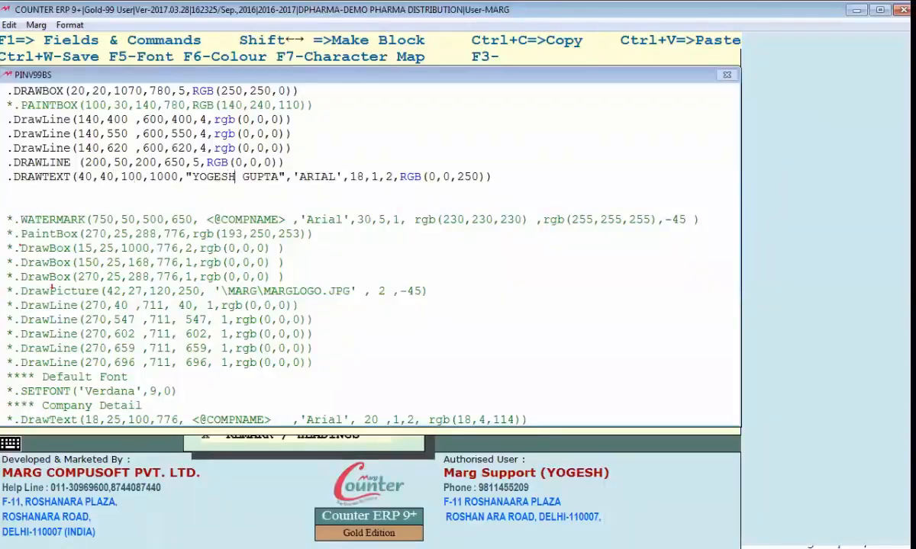
key("Right")
key("Right")
key("Right")
key("Right")
key("Right")
key("Right")
key("Right")
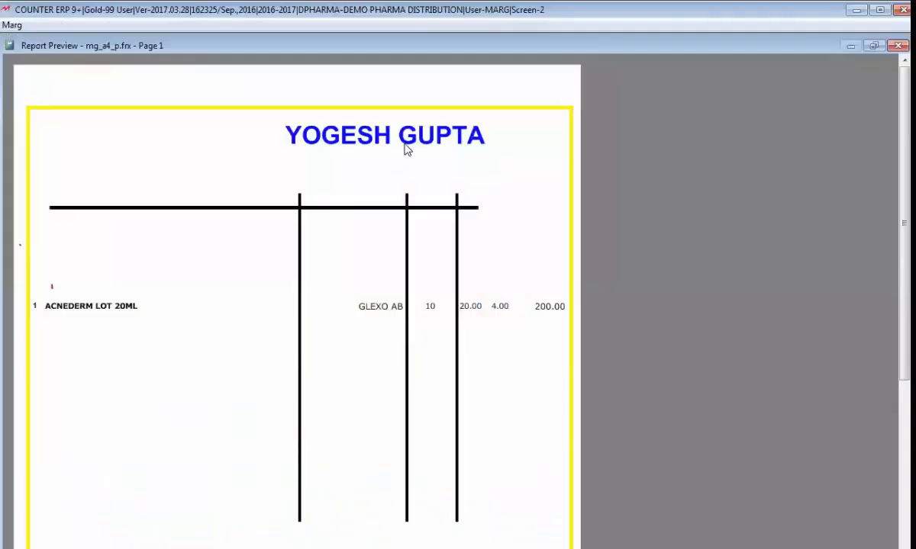
Change the heading font size to 26 and save the header code
key("Escape")
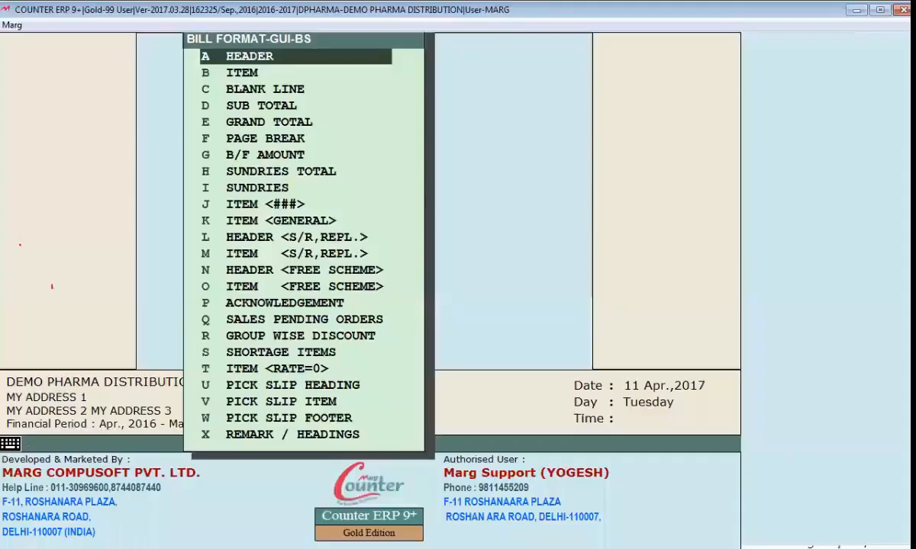
key("Return")
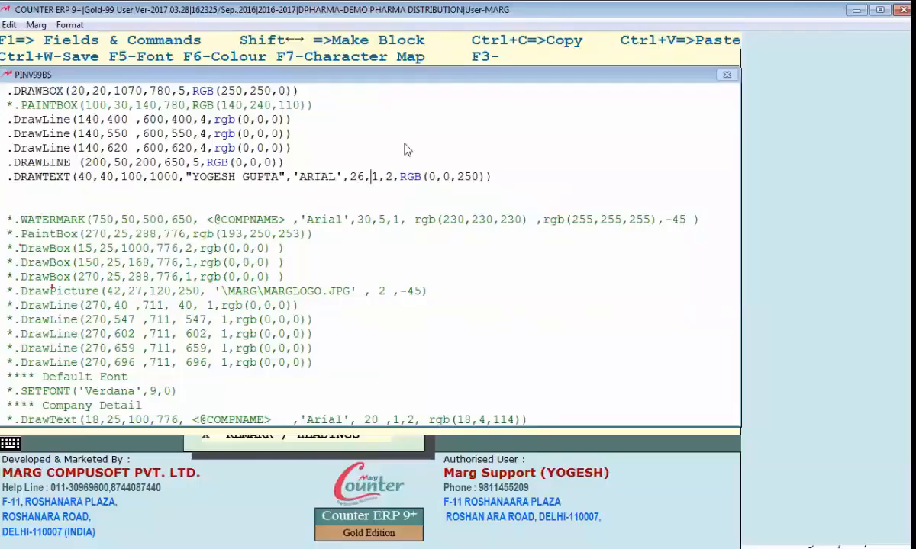
key("Escape")
Preview the bill's large blue heading, then return to the customer ledger
key("alt+Tab")
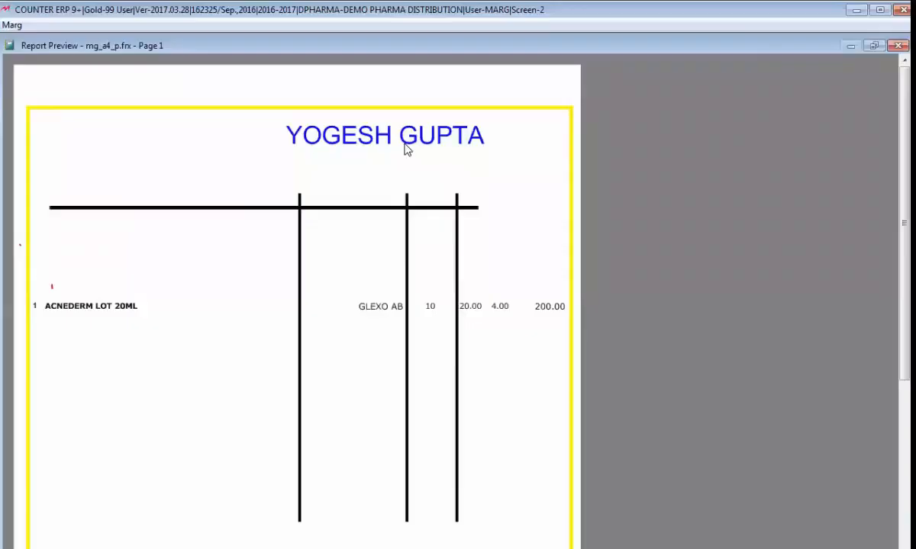
left_click(399, 157)
key("Escape")
key("Escape")
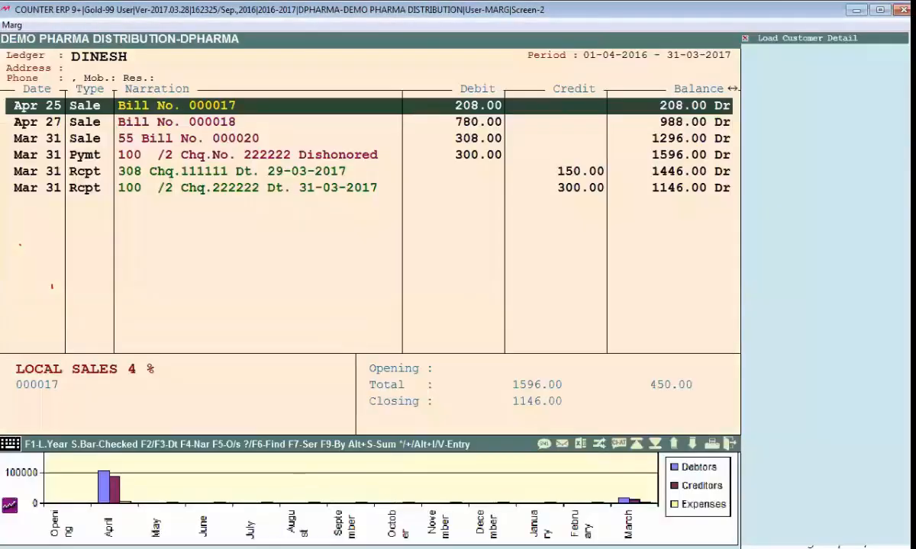
key("Escape")
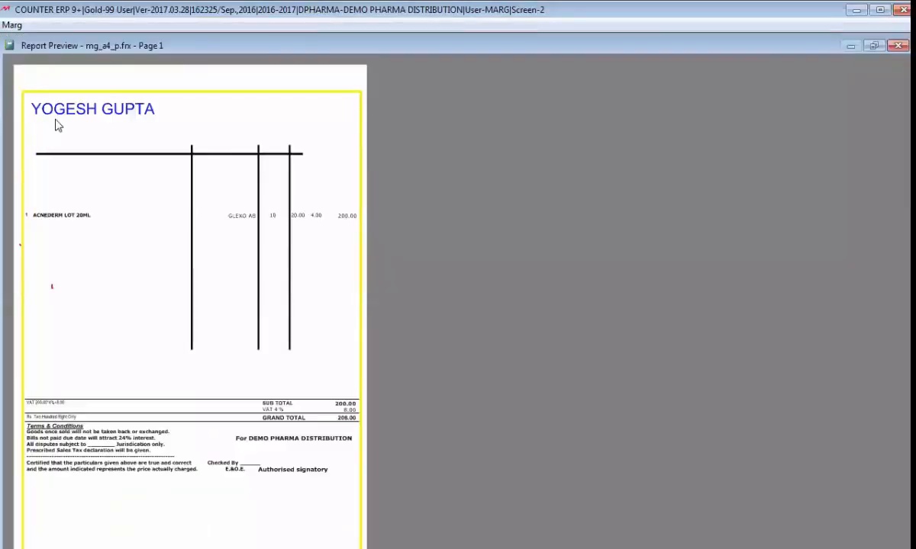
Leave the preview and reopen the header's drawing code
key("Escape")
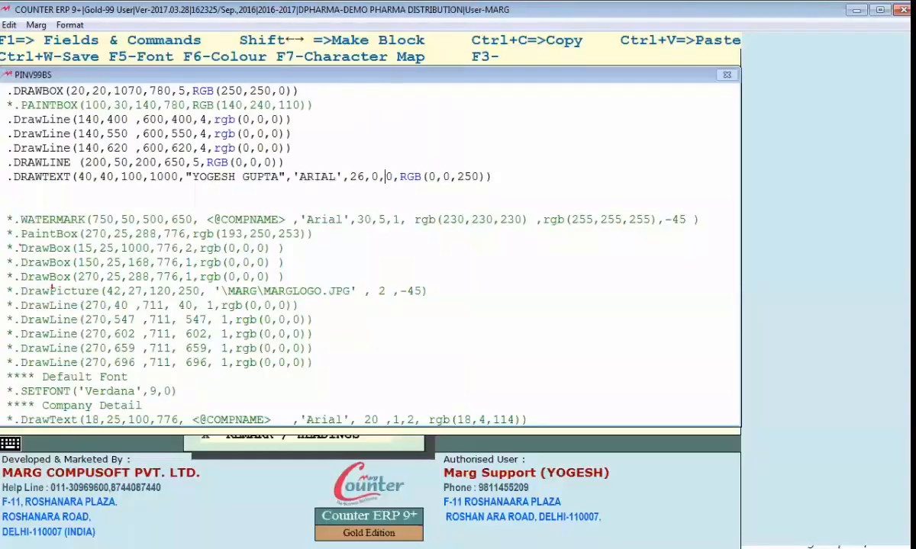
key("alt+Tab")
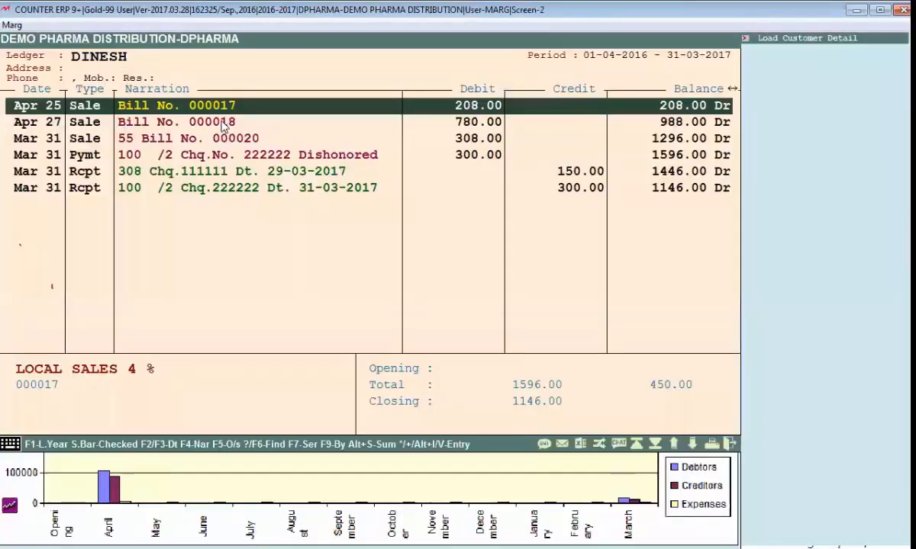
key("Escape")
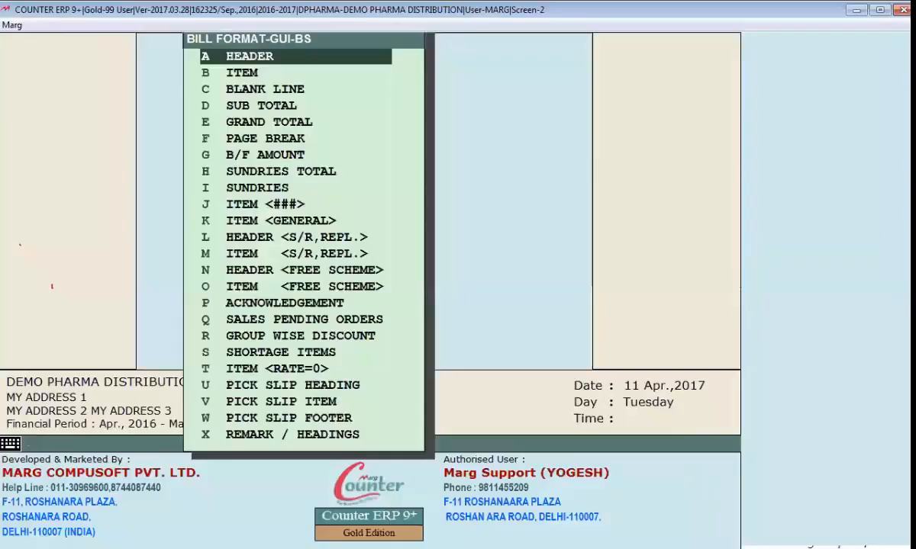
key("Return")
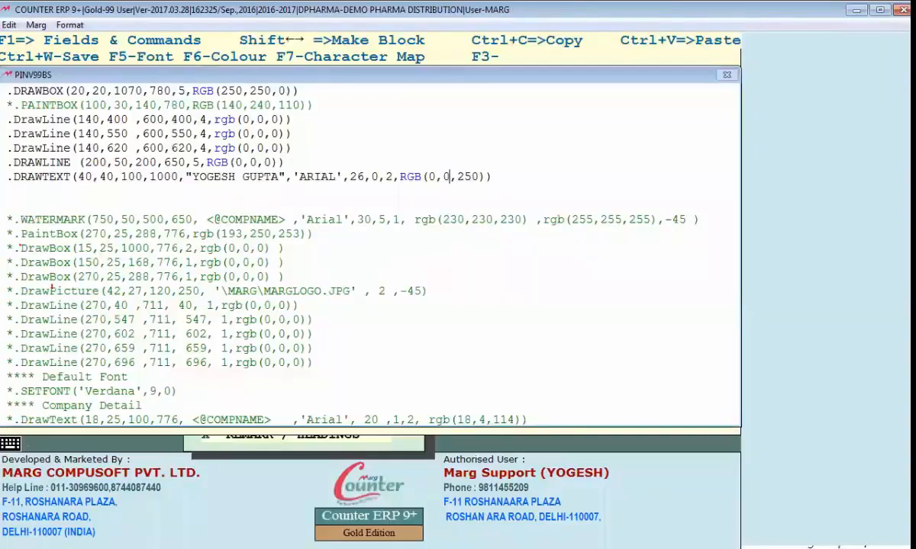
Delete the hard-coded quoted name from the heading's DRAWTEXT line
left_click_drag(185, 177, 207, 177)
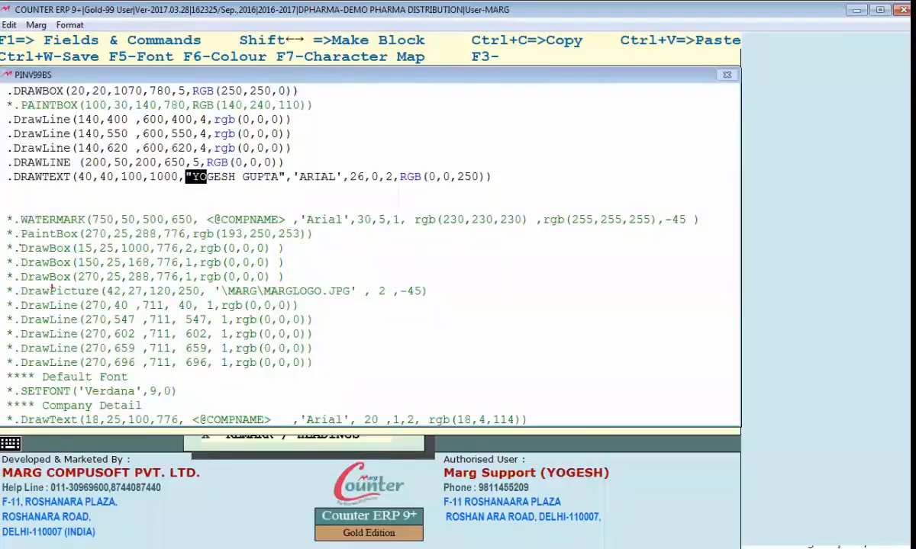
key("shift+Right")
key("shift+Right")
key("shift+Right")
key("shift+Right")
key("shift+Right")
key("shift+Right")
key("shift+Right")
key("shift+Right")
key("shift+Right")
key("shift+Right")
key("shift+Right")
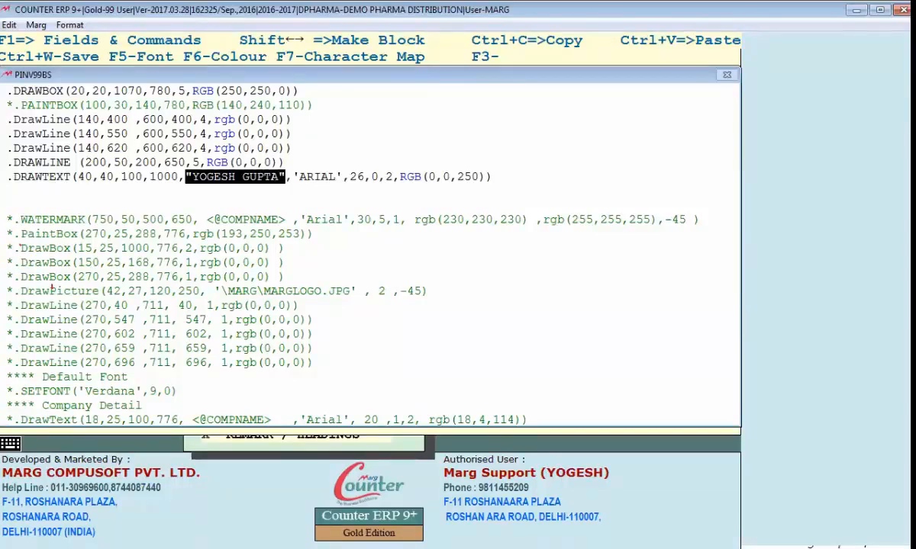
key("Delete")
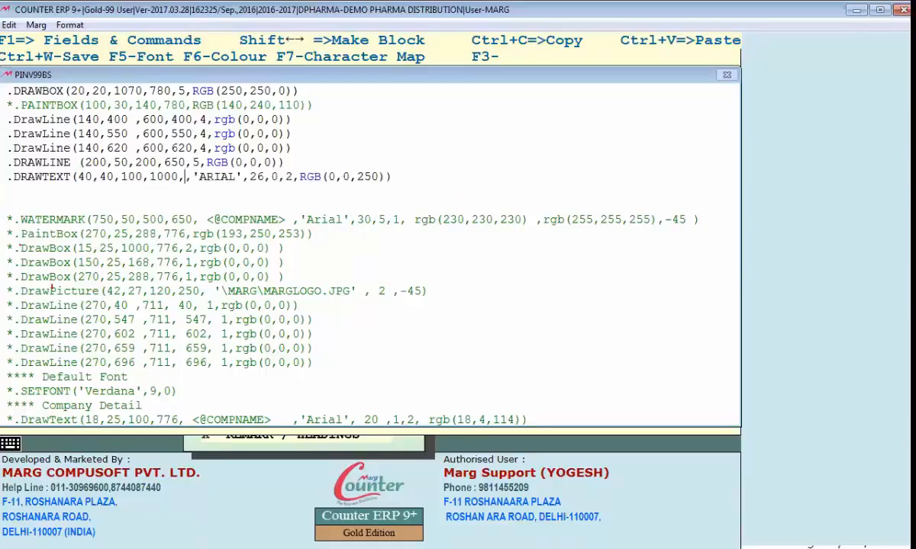
key("F1")
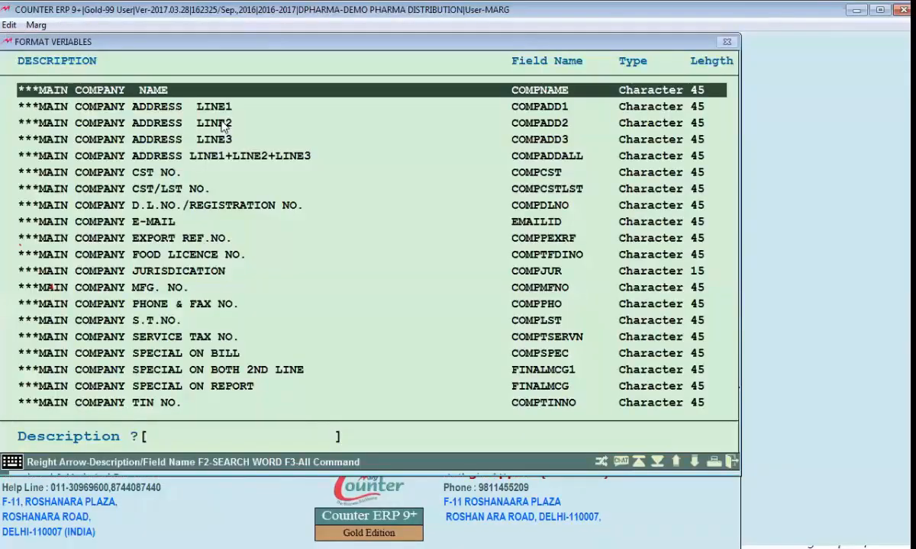
Search format variables for 'COMPANY NAME' and pick COMPNAME (Character, length 45)
type("COMPANY NAM")
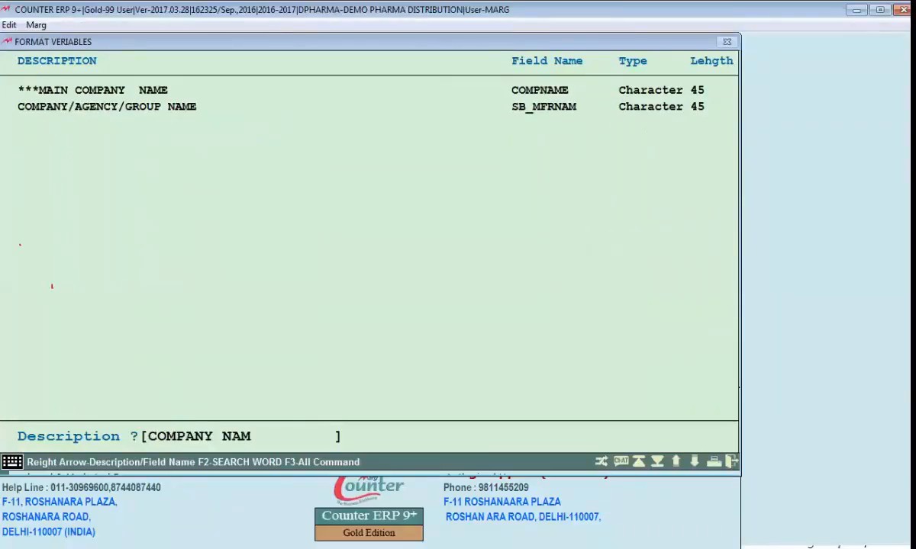
type("E")
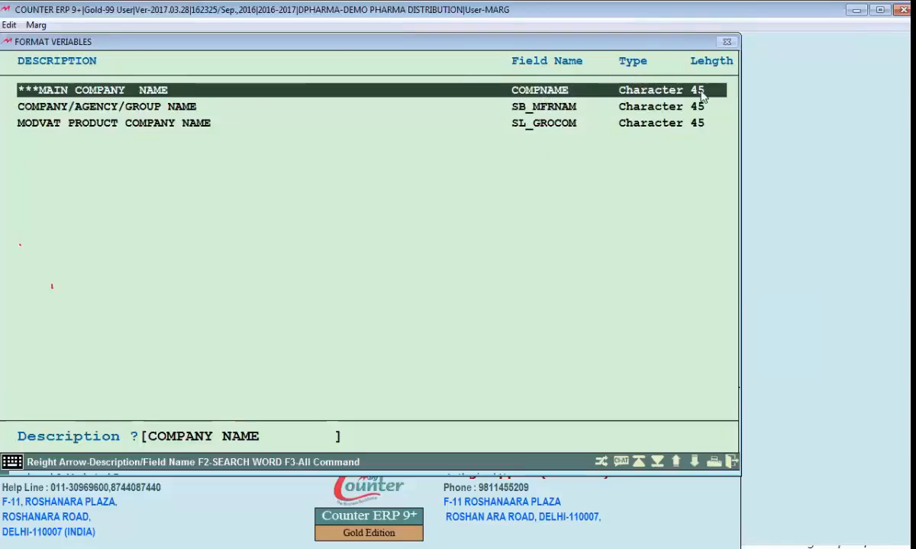
key("Return")
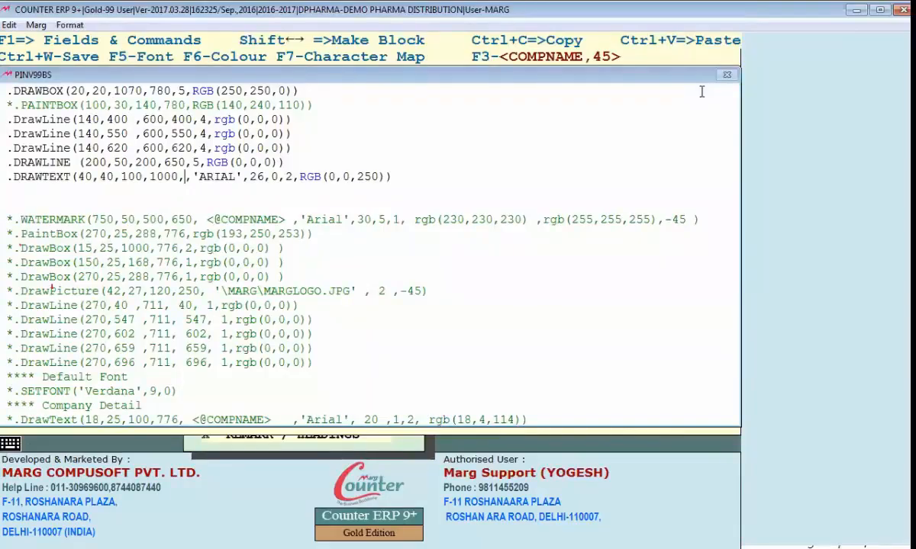
Insert <COMPNAME,45> into the heading's DRAWTEXT line and save the bill format
key("F3")
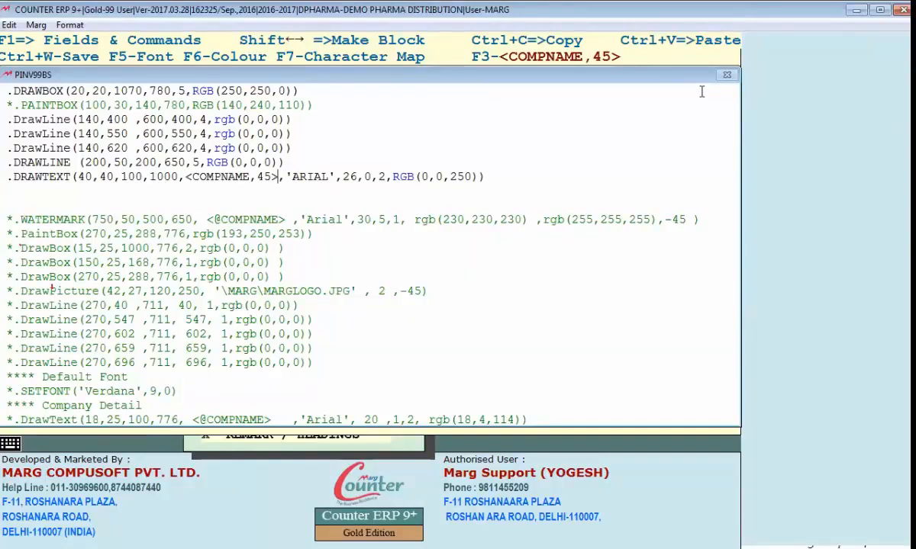
key("ctrl+w")
key("Return")
Open the customer's ledger display in Ledger Accounts
key("ctrl+l")
type("din")
key("Return")
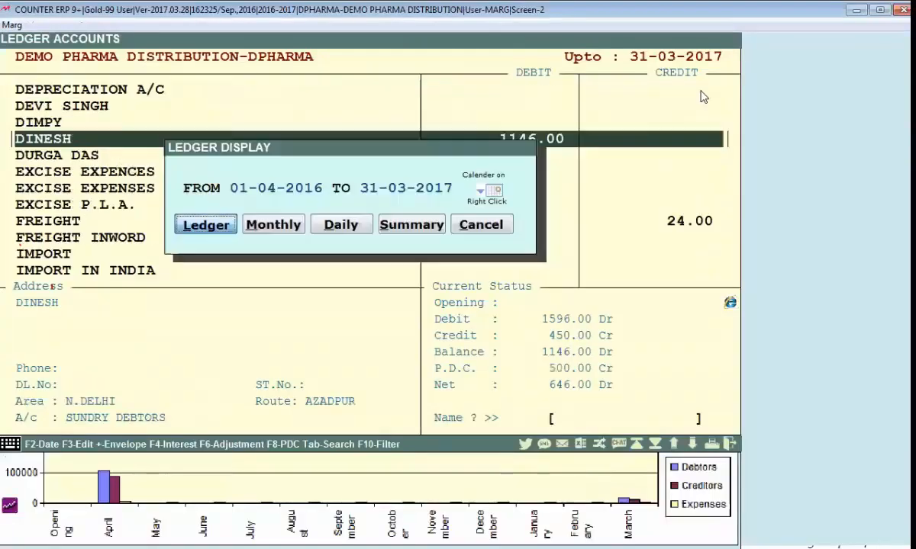
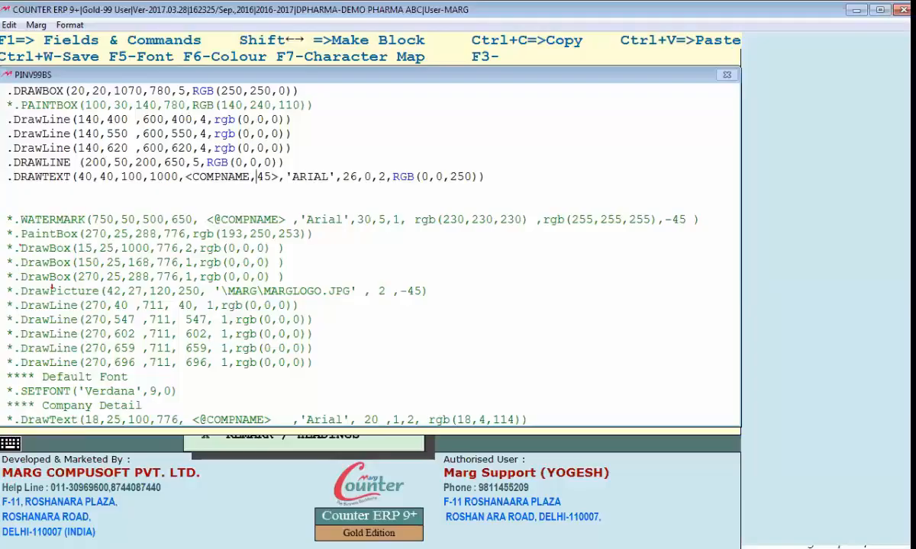
Change the company-name length from 45 to 10, save, and preview the invoice
type("10")
key("Delete")
key("Delete")
key("ctrl+w")
key("Return")
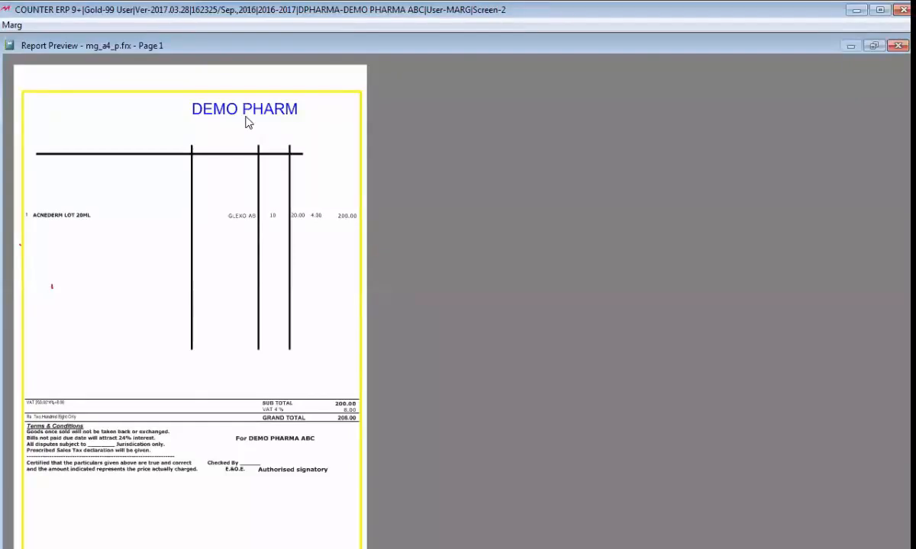
key("Escape")
Delete the ',10' length limit from COMPNAME and preview the full DEMO PHARMA ABC heading
key("Escape")
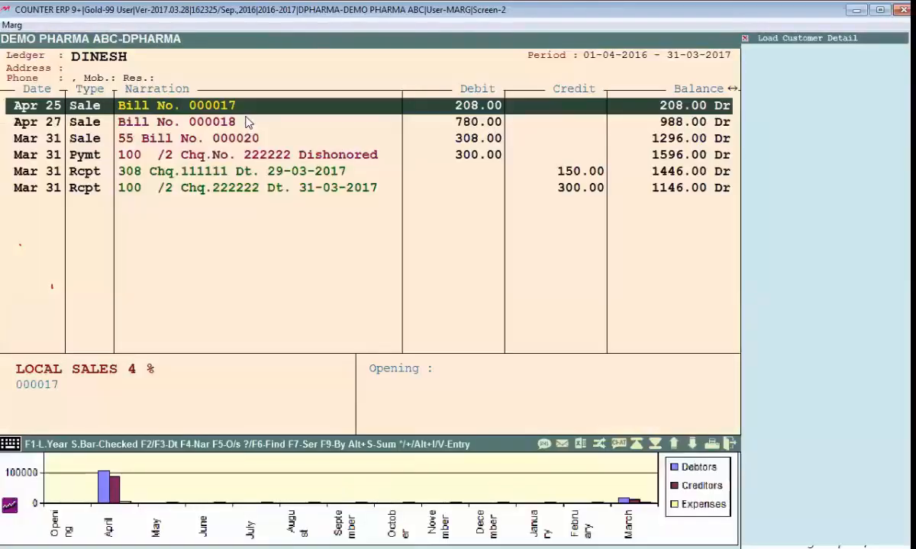
key("Escape")
key("Escape")
key("Return")
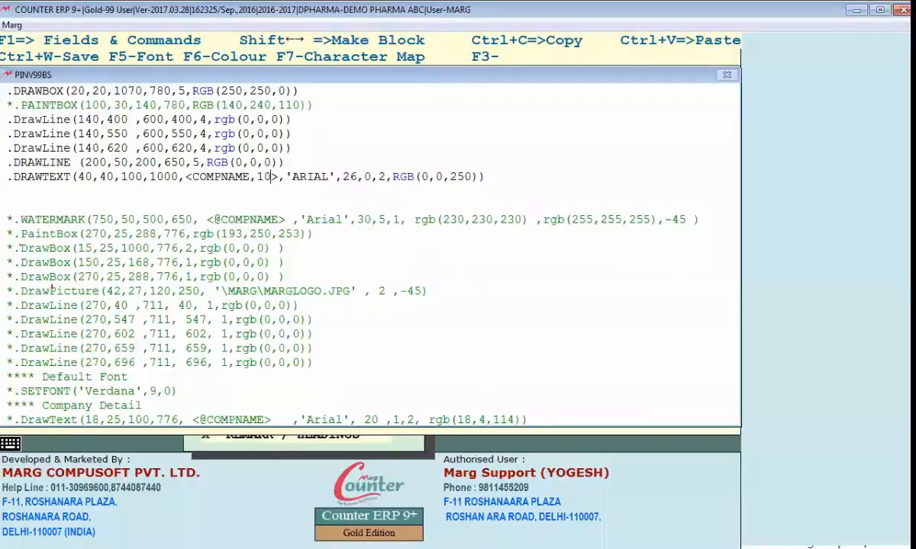
key("BackSpace")
key("BackSpace")
key("BackSpace")
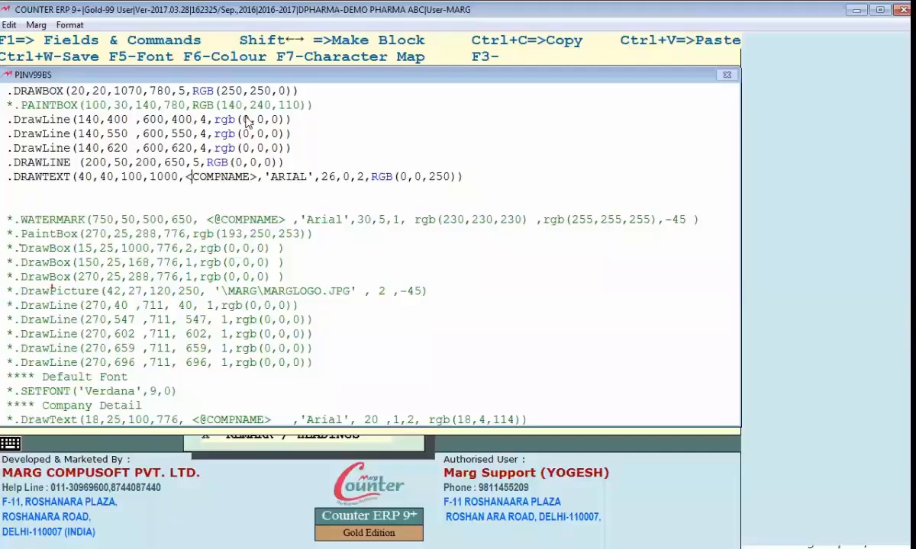
key("alt+Tab")
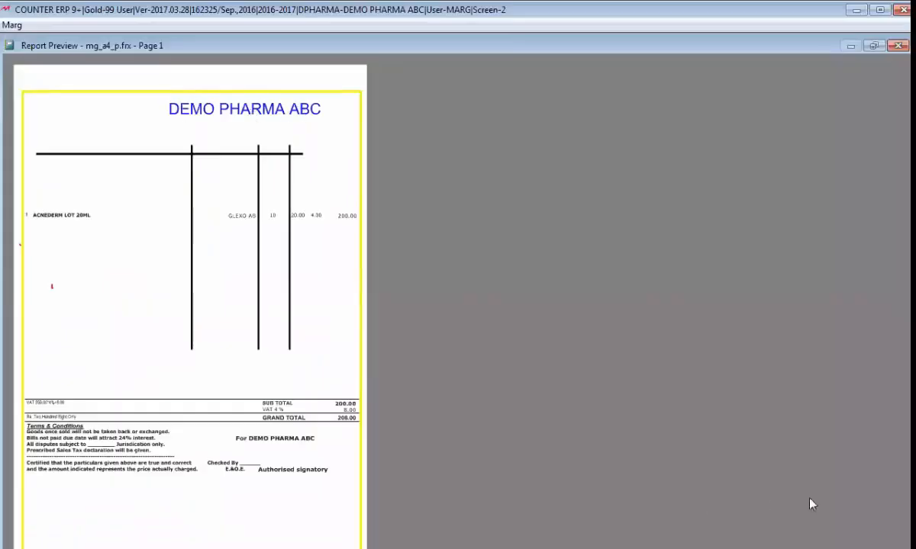
key("alt+Tab")
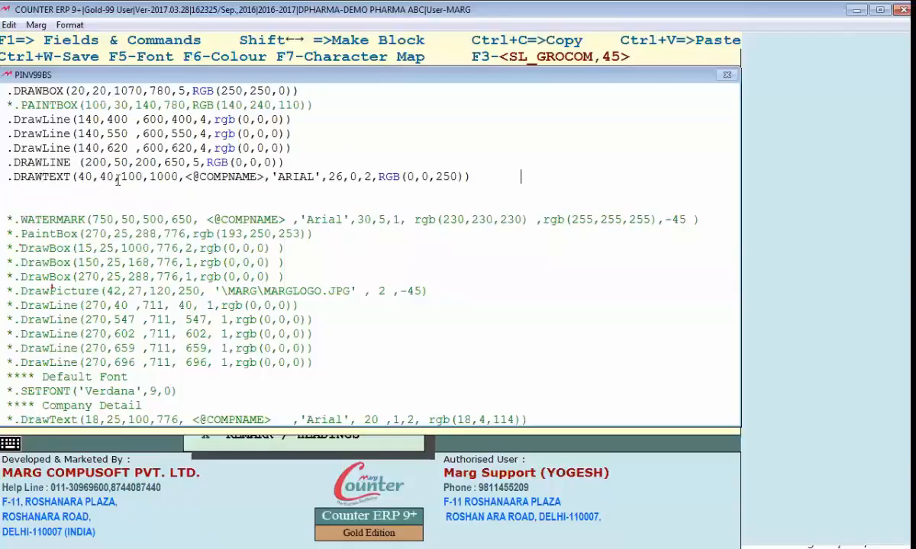
Inspect the heading's ARIAL font in the Font dialog and close it without changes
left_click_drag(209, 177, 250, 177)
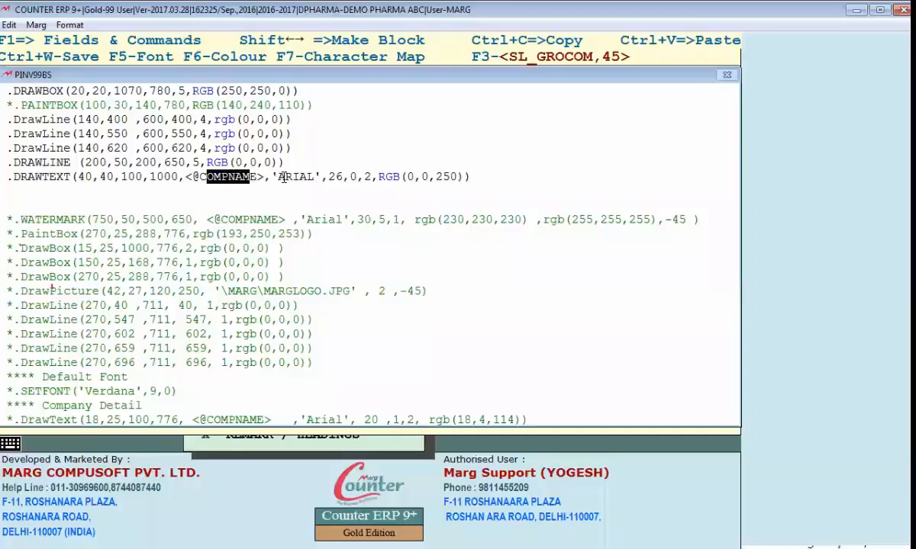
left_click(283, 177)
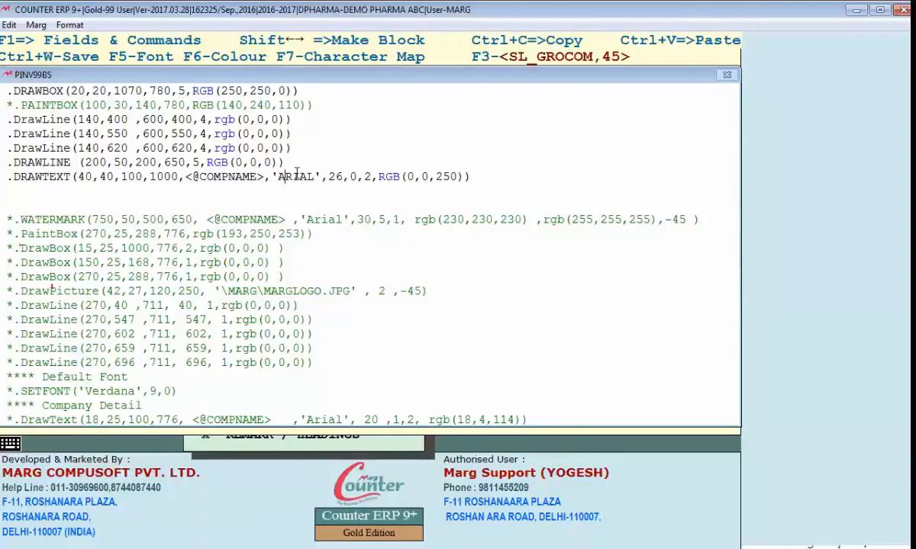
key("F5")
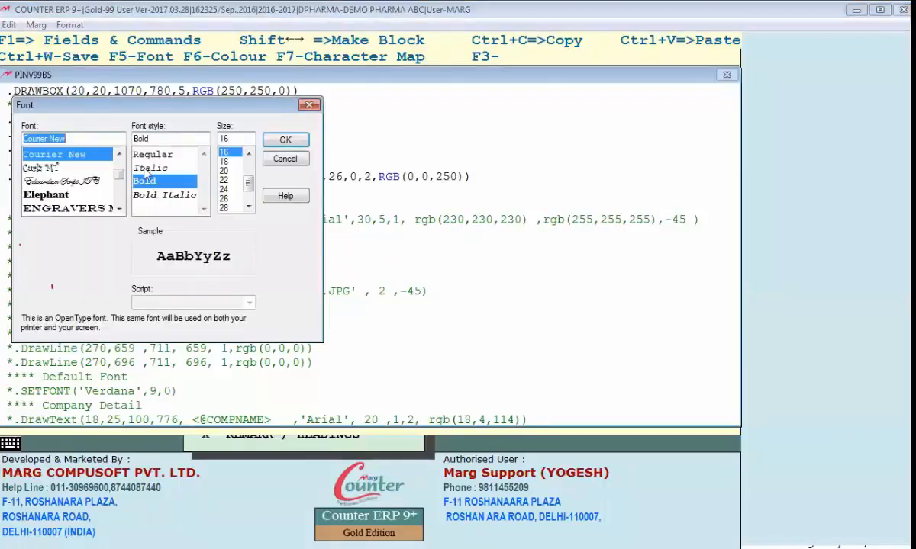
left_click(118, 210)
left_click(118, 210)
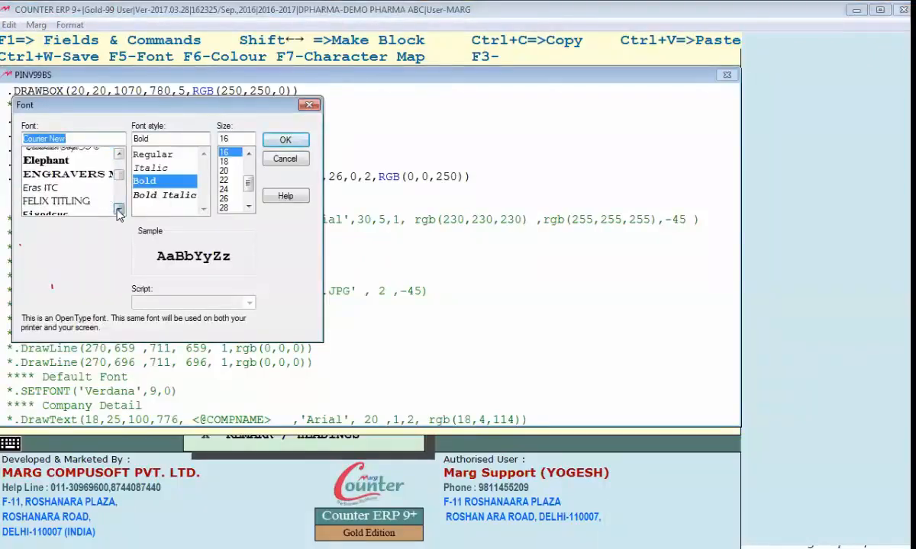
left_click(118, 177)
left_click_drag(119, 177, 118, 195)
left_click(285, 159)
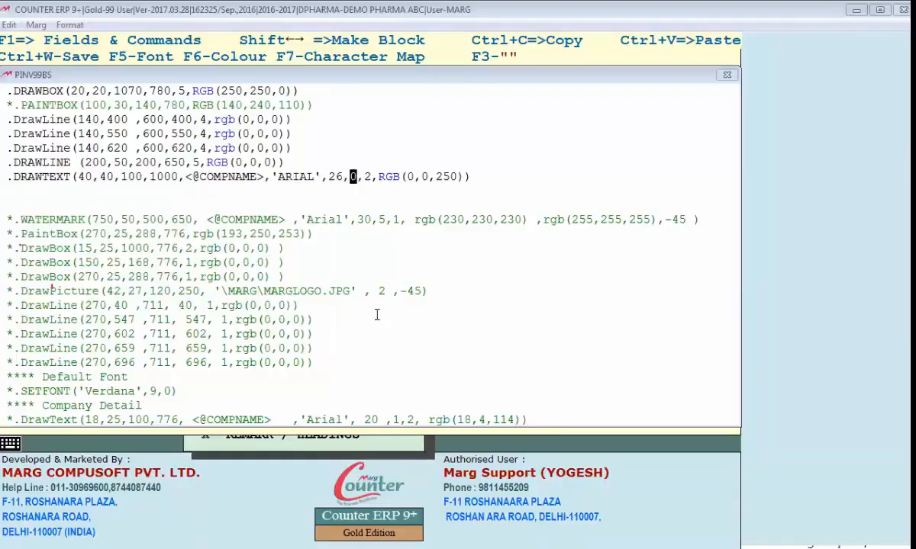
Check the heading's RGB colour code, leave it unchanged, and minimize the ERP window
left_click_drag(364, 176, 420, 176)
left_click(455, 169)
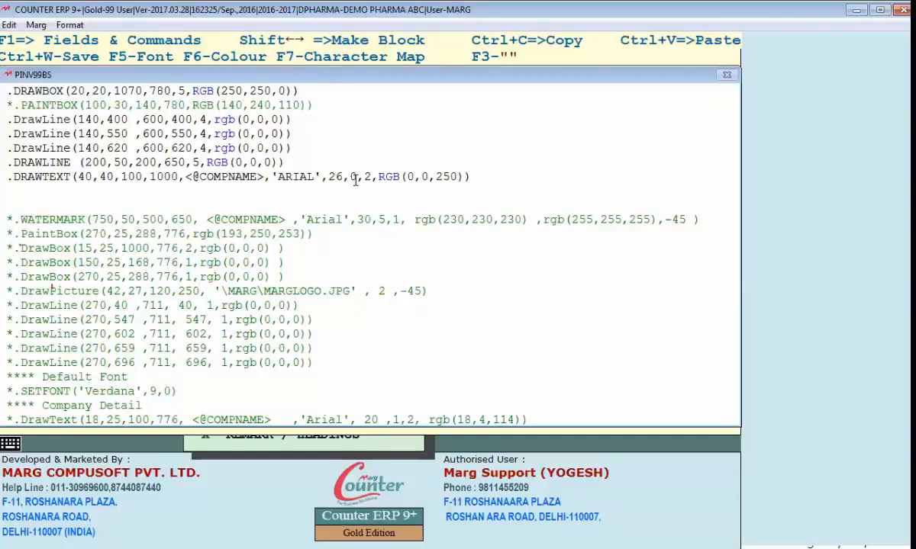
left_click(856, 10)
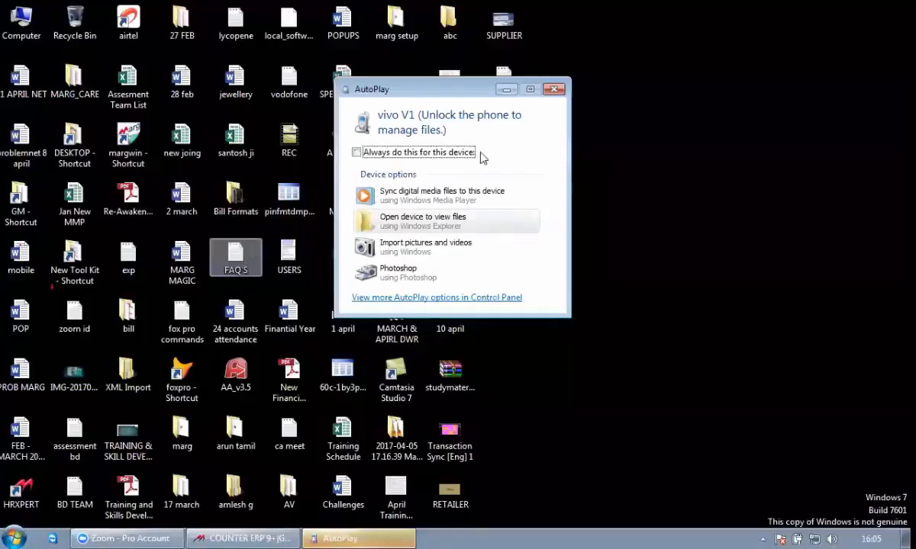
Dismiss the phone AutoPlay prompt and open the format99 guide from D:\MARG6FEB
left_click(555, 90)
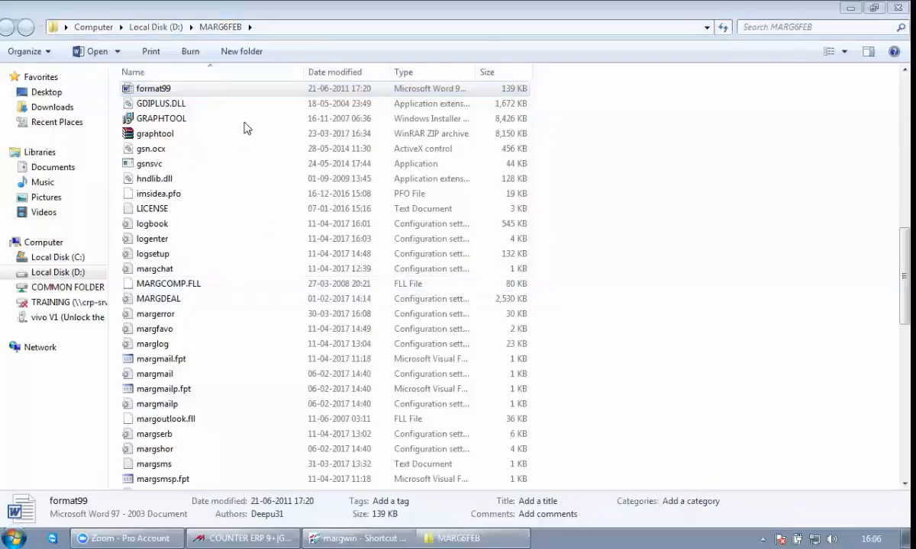
double_click(232, 89)
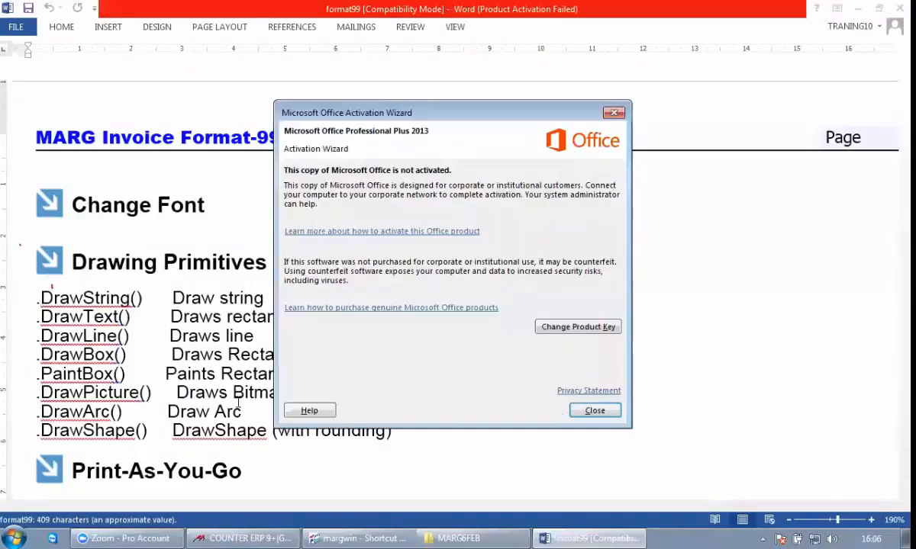
Dismiss the Office activation notice and review the font-style codes such as 1 = Bold
left_click(595, 410)
scroll(175, 343, "down", 5)
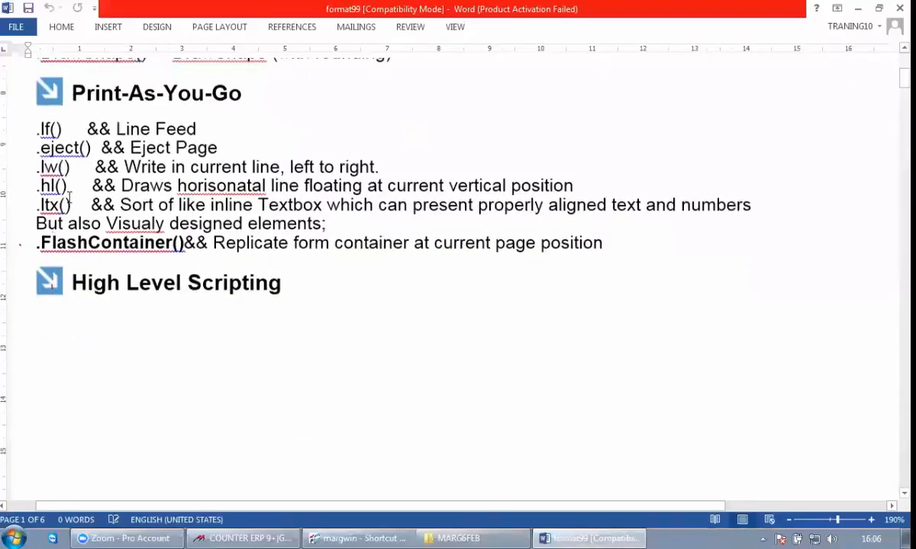
scroll(67, 190, "down", 5)
left_click_drag(63, 219, 118, 219)
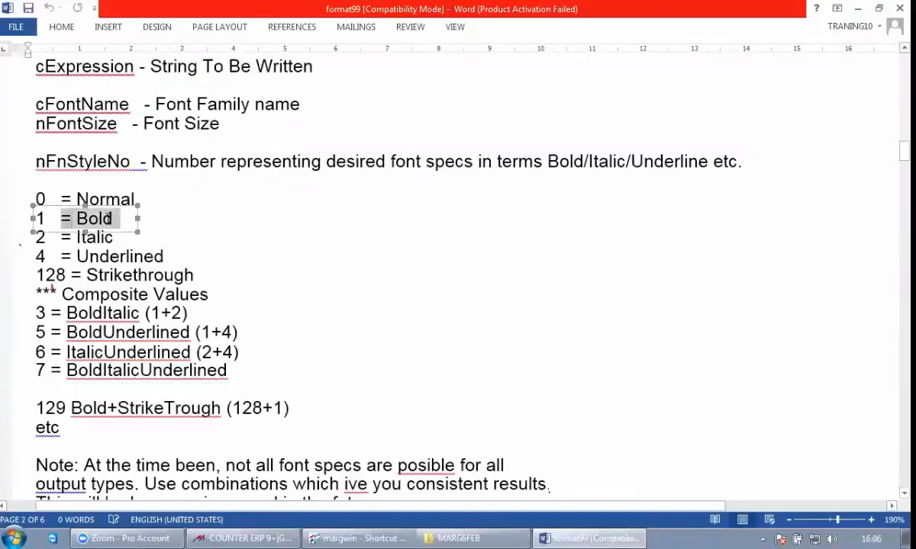
left_click(64, 243)
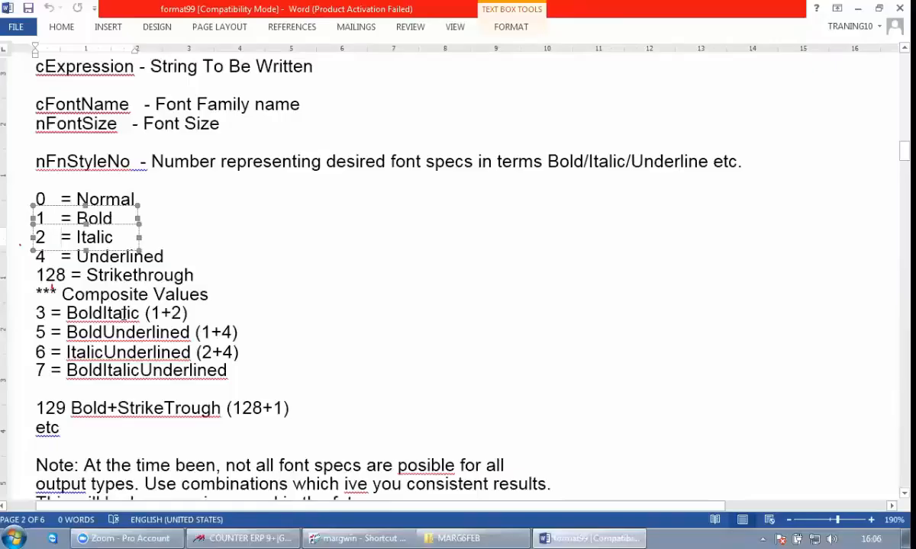
Read through the DrawText, PaintBox and DrawPicture sections, then close Word and the MARG6FEB folder
scroll(122, 313, "down", 10)
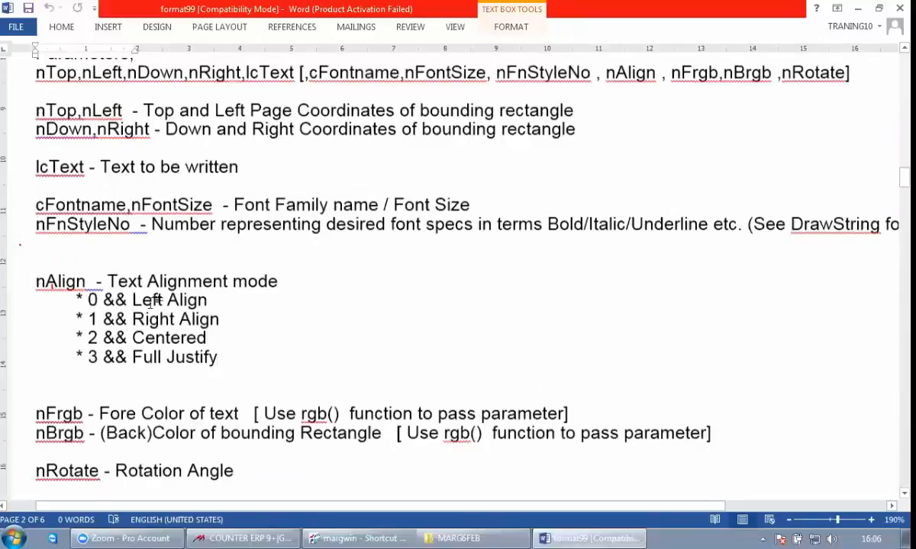
scroll(152, 303, "down", 2)
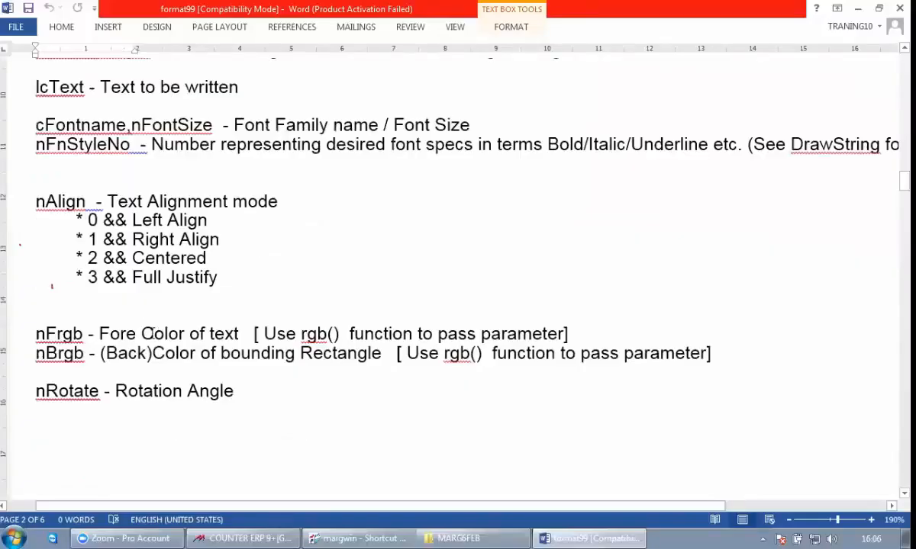
scroll(229, 335, "down", 5)
scroll(229, 335, "down", 5)
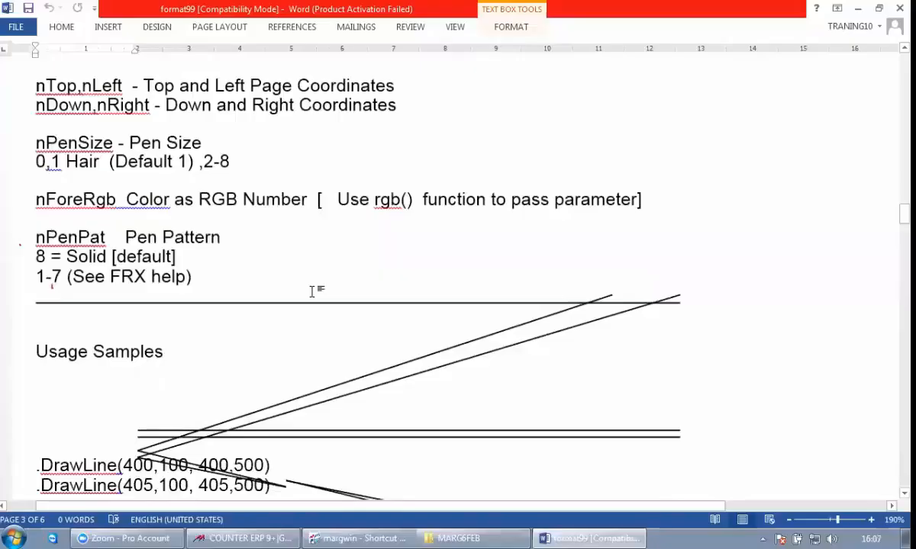
scroll(312, 291, "up", 10)
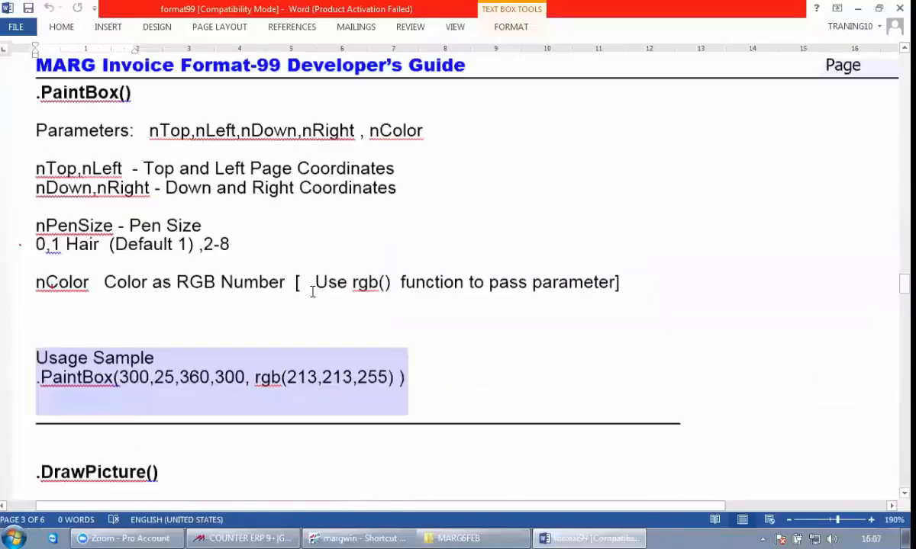
scroll(312, 293, "down", 5)
scroll(312, 291, "down", 4)
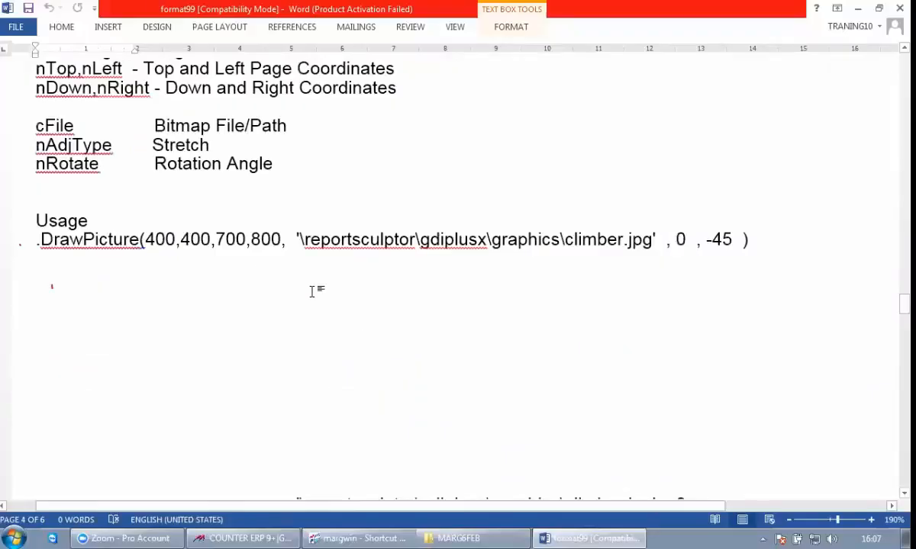
scroll(312, 291, "down", 10)
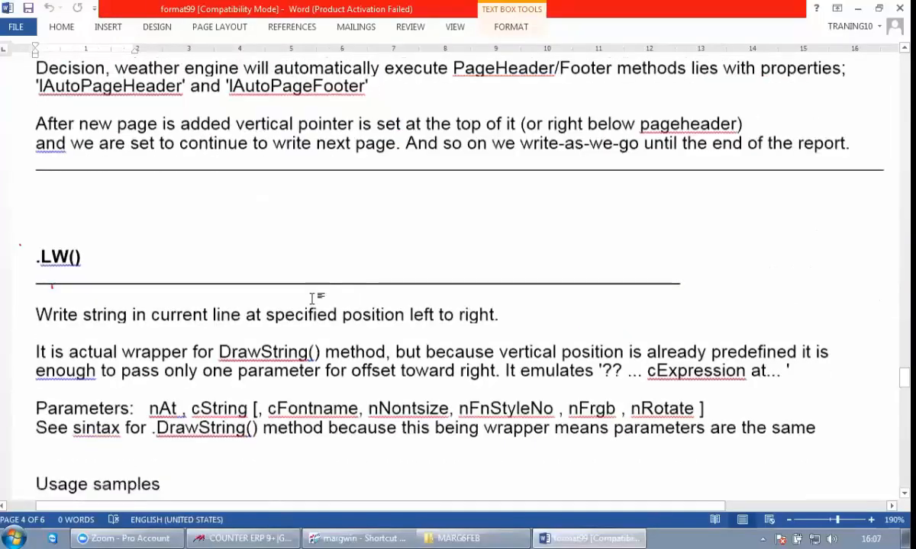
scroll(410, 231, "down", 15)
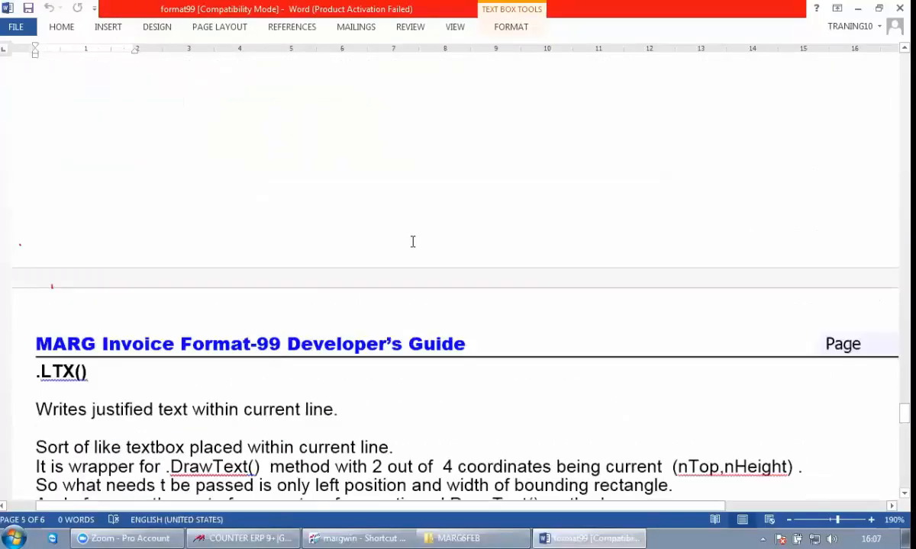
left_click(900, 8)
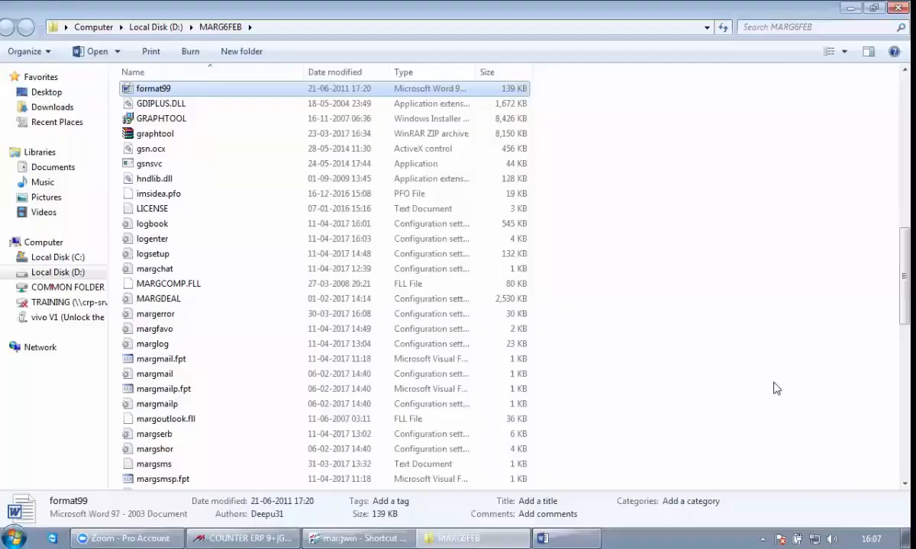
key("alt+F4")
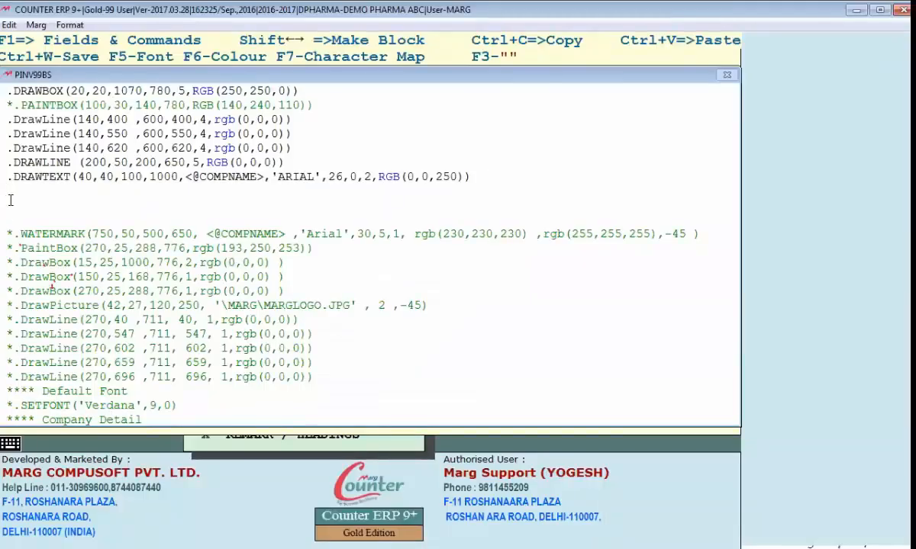
Move the DrawPicture logo line under the heading, uncomment it, and set its size to 100,100
left_click(177, 277)
key("End")
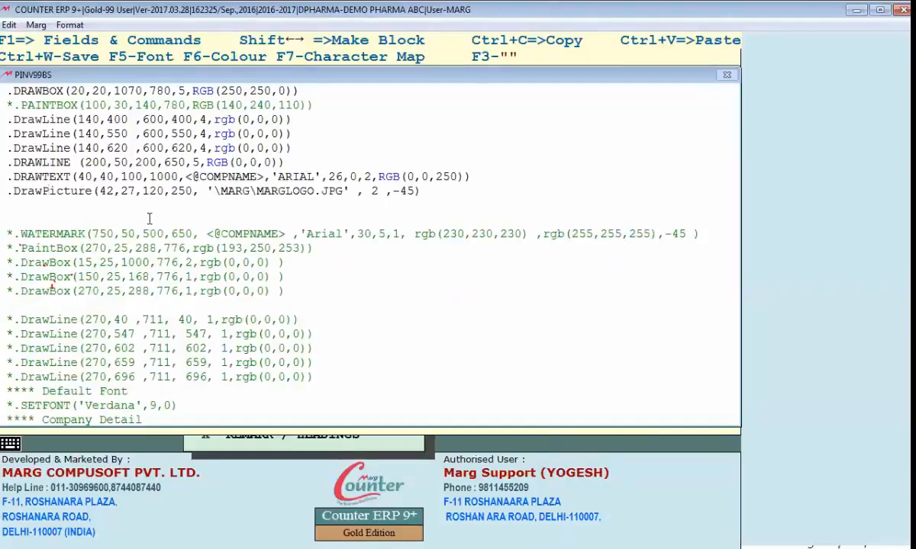
key("Right")
key("Right")
key("Right")
key("Right")
key("Right")
key("Right")
key("Right")
key("Right")
key("Right")
key("Right")
key("Right")
key("Right")
key("Right")
key("Right")
type("0")
key("Delete")
key("Right")
key("Right")
key("Delete")
key("Delete")
type("10")
View the mlogo image in the photo subfolder of margwin's install folder
left_click(856, 9)
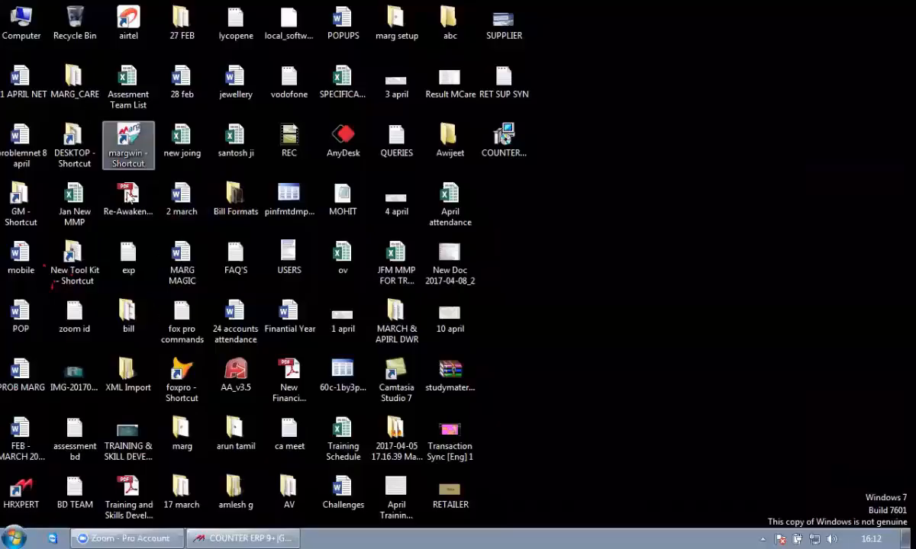
right_click(116, 145)
left_click(181, 201)
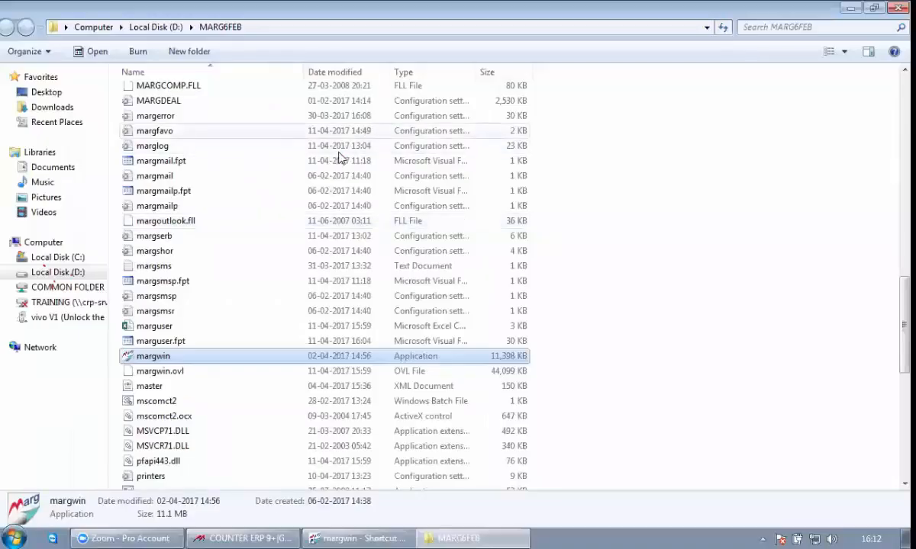
type("ph")
key("Return")
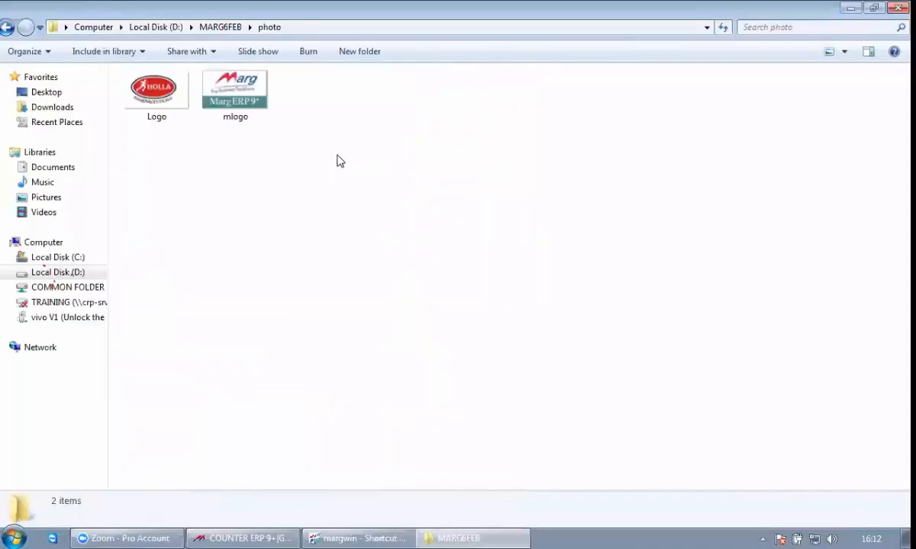
key("m")
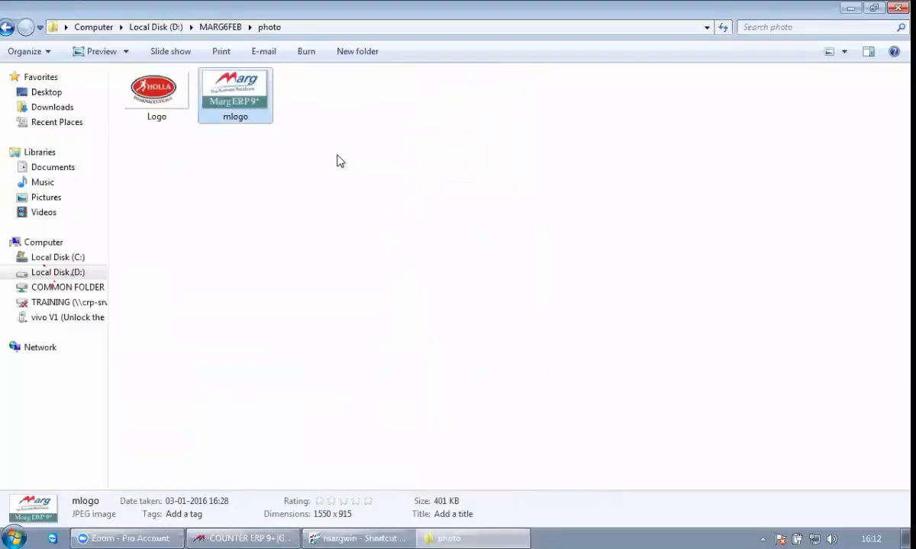
key("Return")
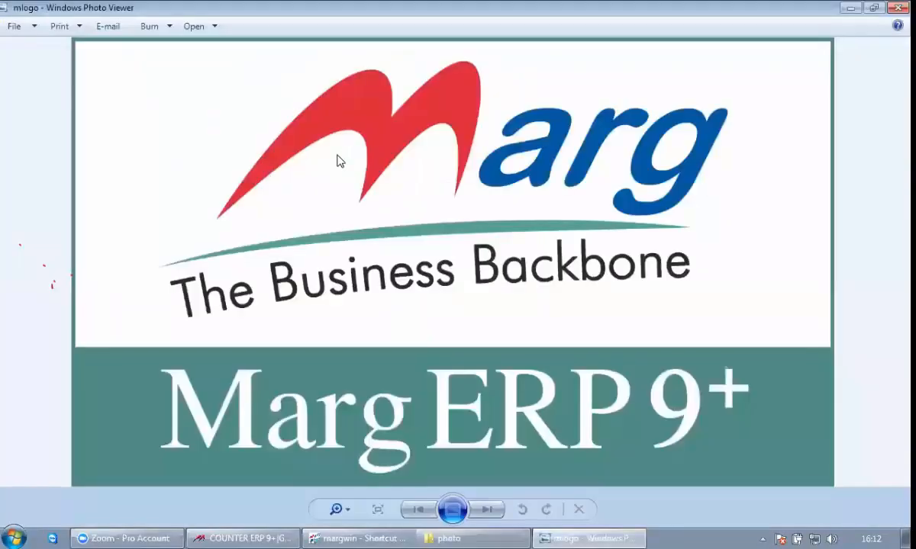
key("alt+F4")
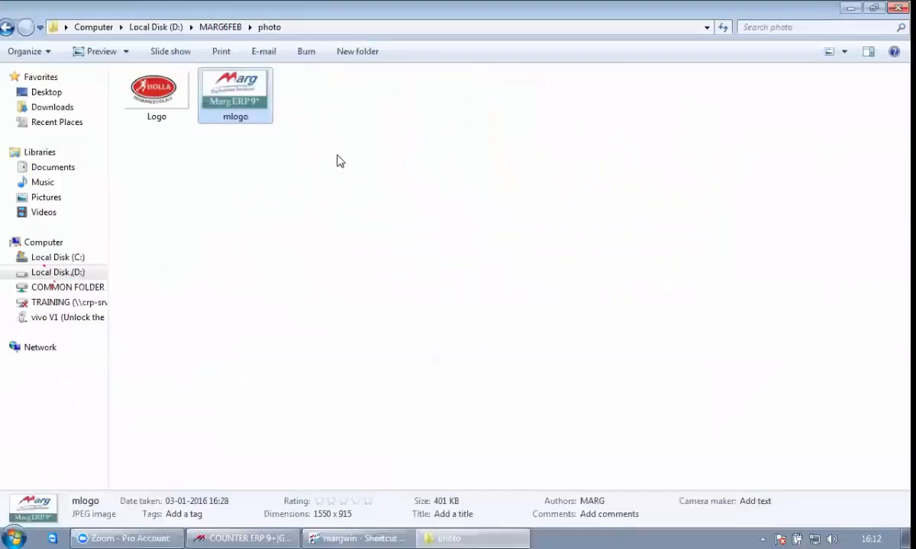
Select the MARG6FEB\photo part of the folder path and return to the ERP format code
left_click(356, 29)
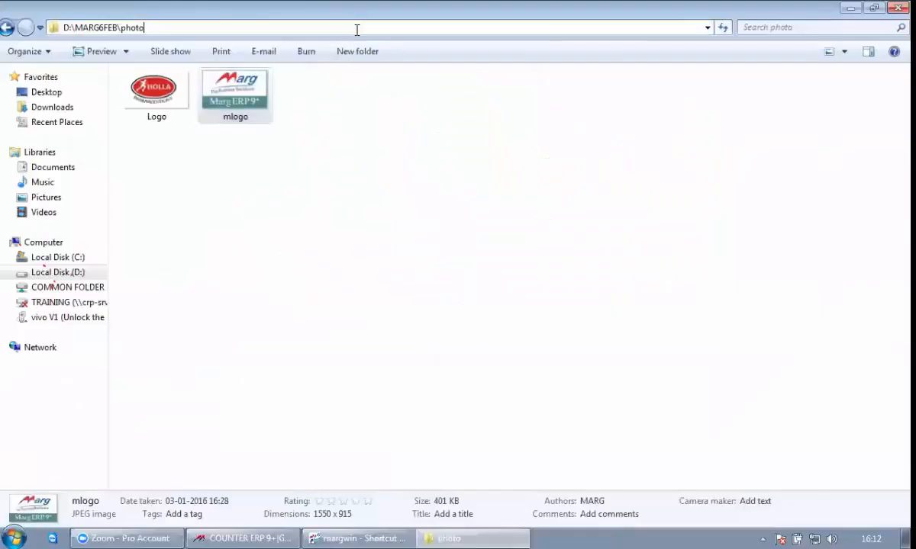
left_click(74, 27)
key("shift+Right")
key("shift+Right")
key("shift+Right")
key("shift+Right")
key("shift+Right")
key("shift+Right")
key("shift+Right")
key("shift+Right")
key("shift+Right")
key("shift+Right")
key("shift+Right")
key("shift+Right")
key("shift+Right")
key("shift+Right")
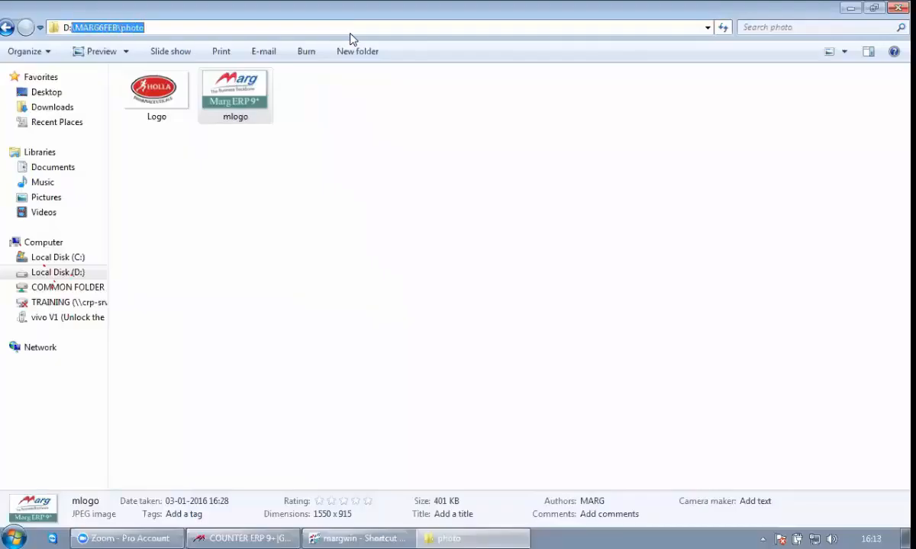
key("alt+Tab")
key("alt+Tab")
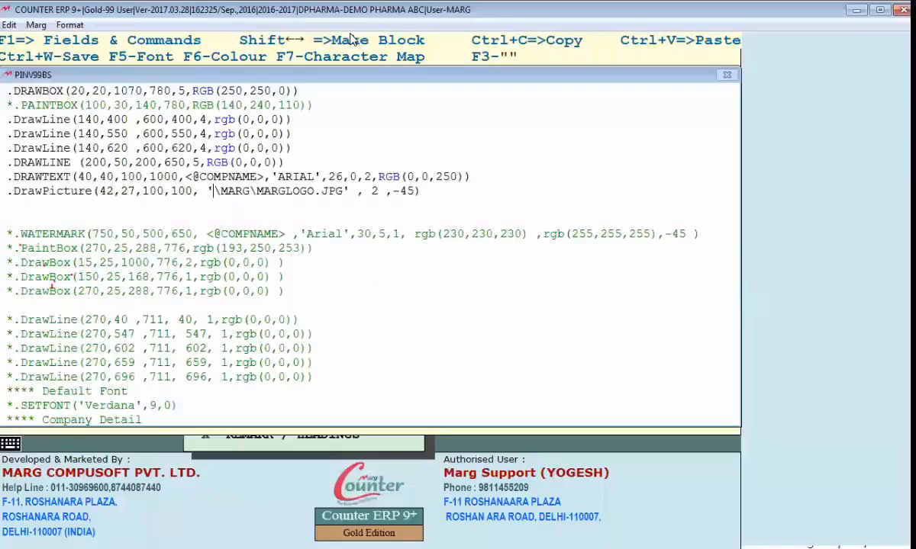
Replace the logo path with \MARG6FEB\photo\MLOGO.JPG, save, preview, and compare with the photo folder
key("shift+Right")
key("shift+Right")
key("shift+Right")
key("shift+Right")
key("shift+Right")
key("shift+Right")
key("shift+Right")
key("shift+Right")
key("shift+Right")
key("shift+Right")
key("shift+Right")
key("shift+Right")
key("shift+Right")
key("shift+Right")
key("shift+Right")
key("shift+Right")
key("shift+Right")
key("shift+Right")
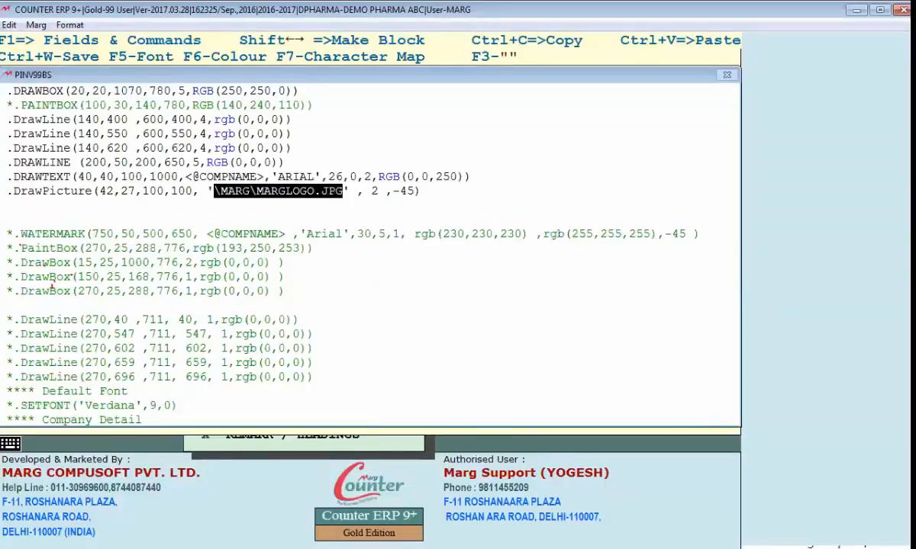
type("\\MARG6FEB\\photo")
type("\\MLOGO.JPG")
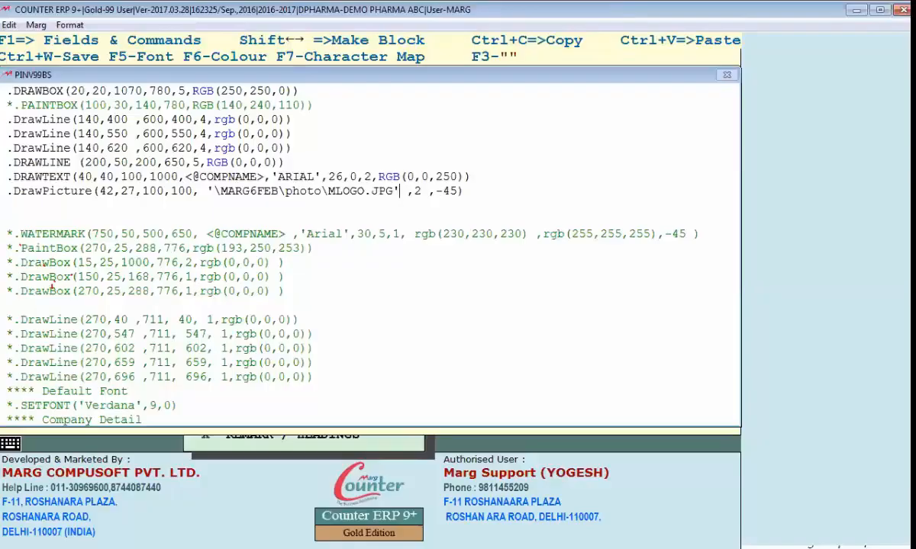
key("Escape")
key("Return")
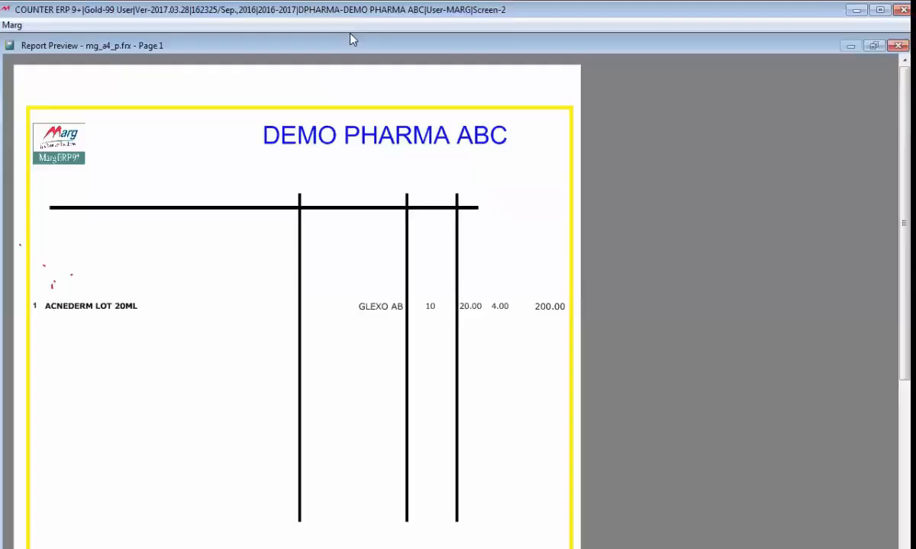
key("Escape")
key("alt+Tab")
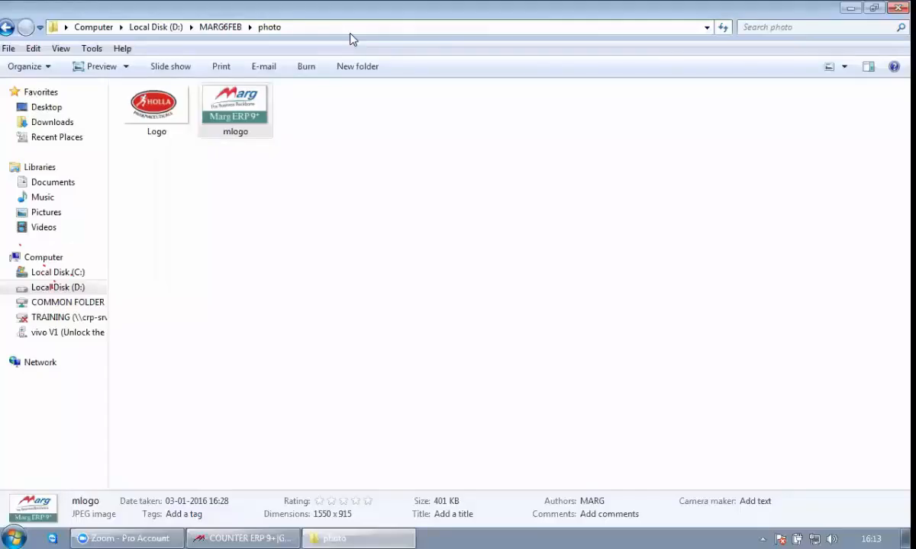
key("alt+Tab")
key("alt+Tab")
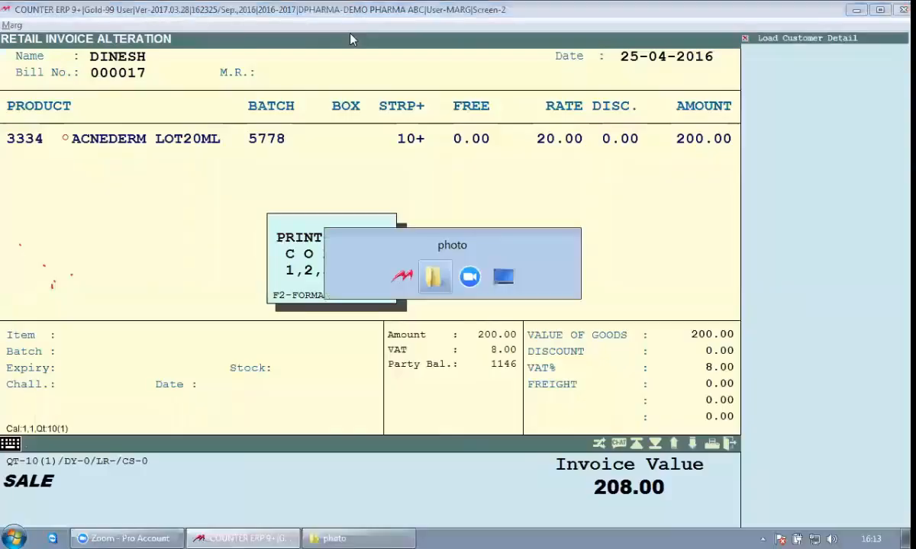
key("alt+Tab")
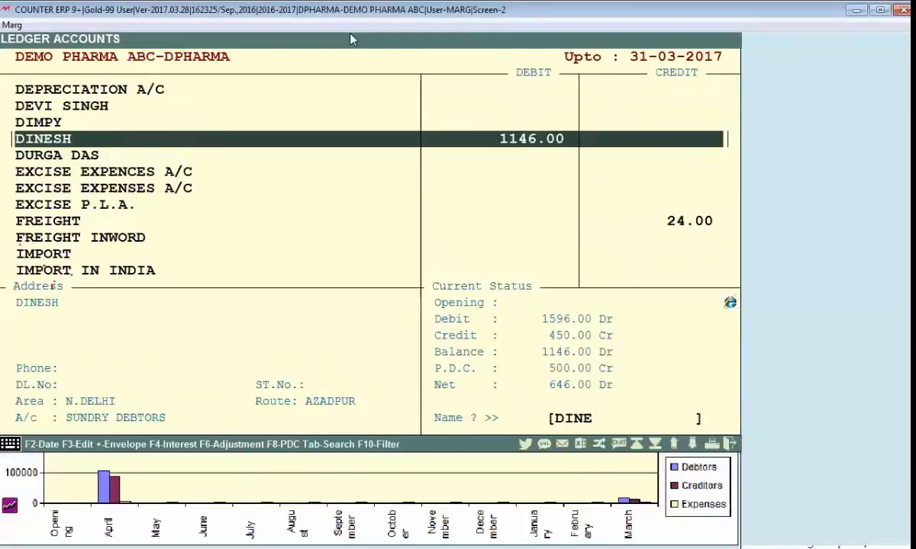
Enlarge the header logo from 100,100 to 150,150, save, and preview the bigger logo
key("Escape")
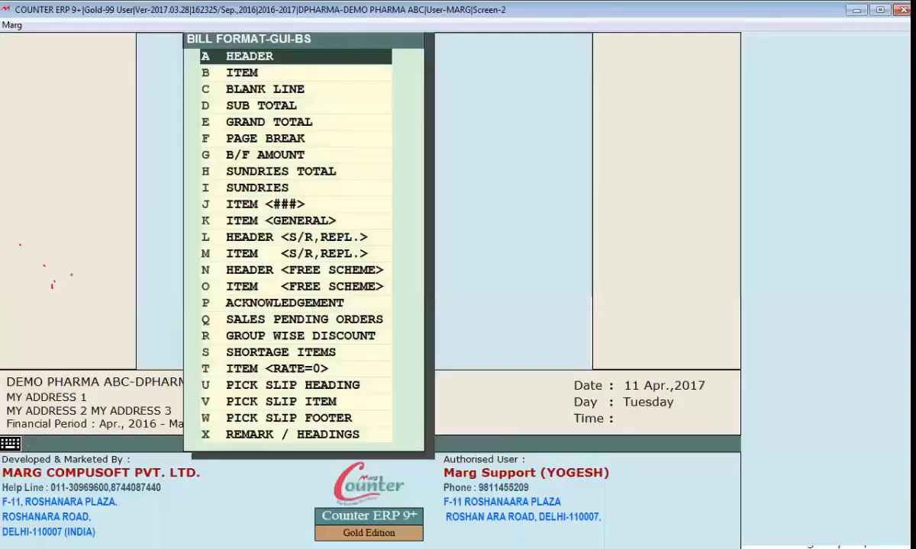
key("Return")
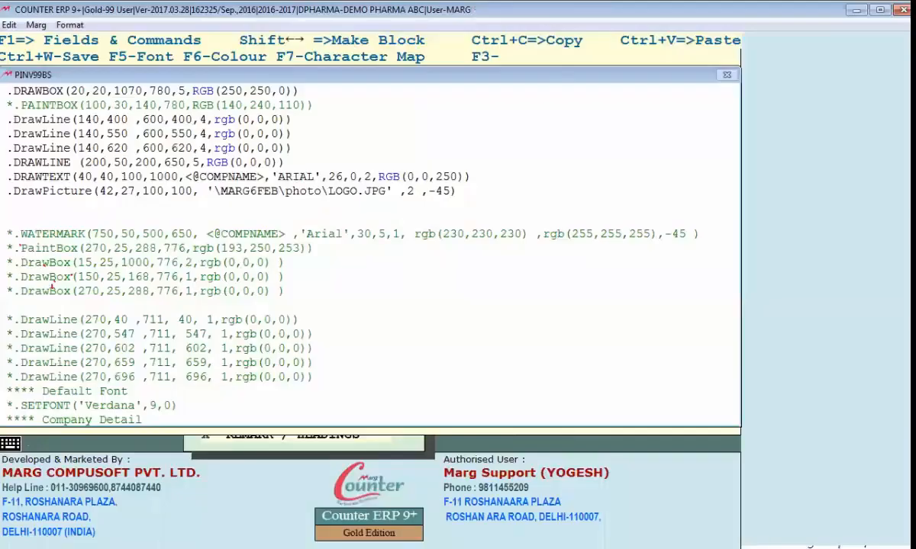
type("M")
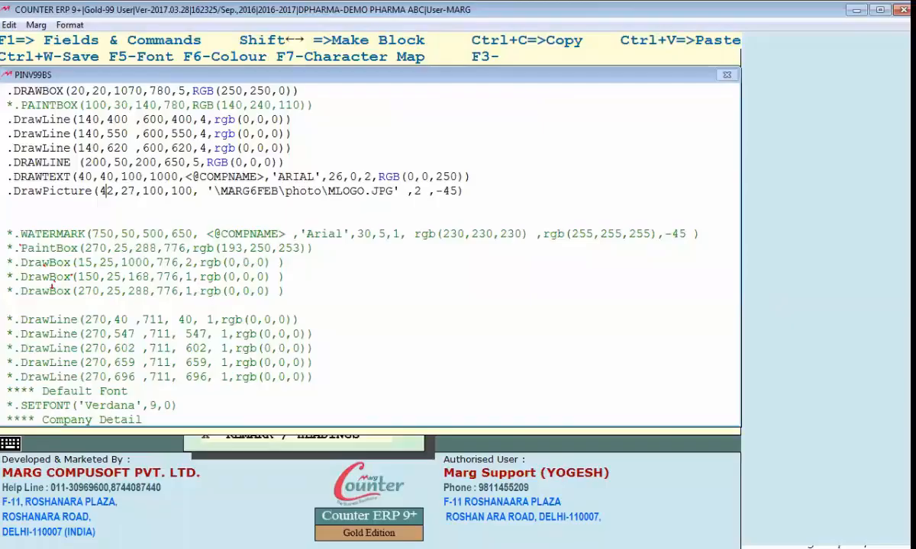
key("Right")
key("Right")
key("Right")
key("Right")
key("Right")
key("Right")
key("Delete")
type("5")
key("Right")
key("Right")
key("Right")
key("Delete")
type("5")
key("ctrl+w")
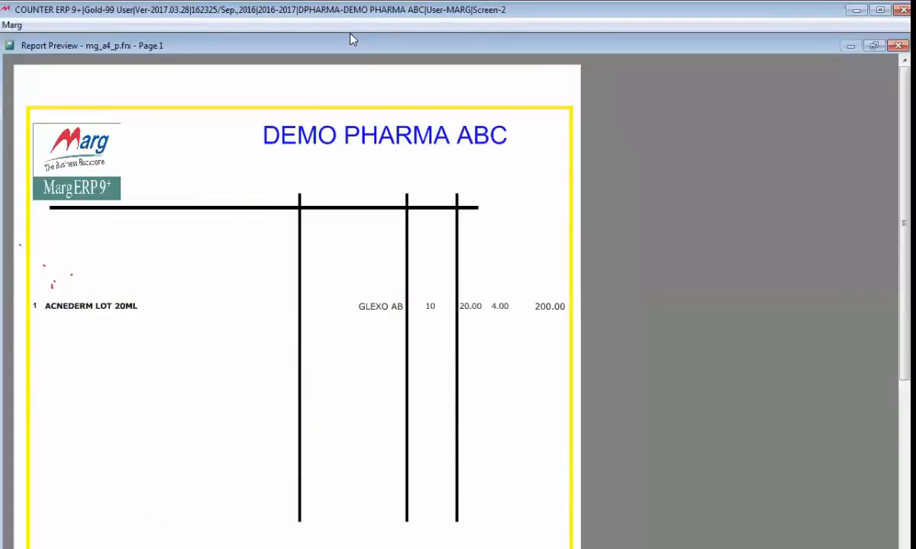
key("Escape")
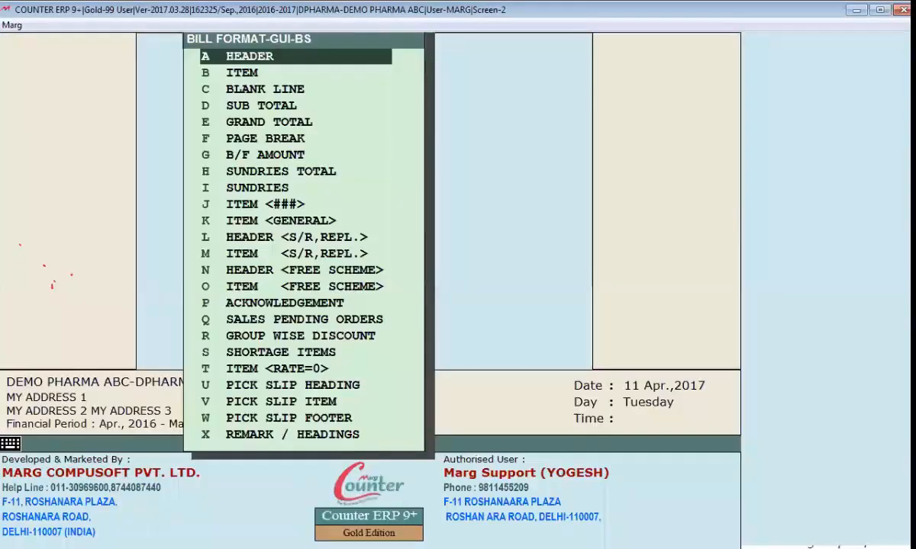
Change the logo height to 250, save, and preview the invoice
key("Return")
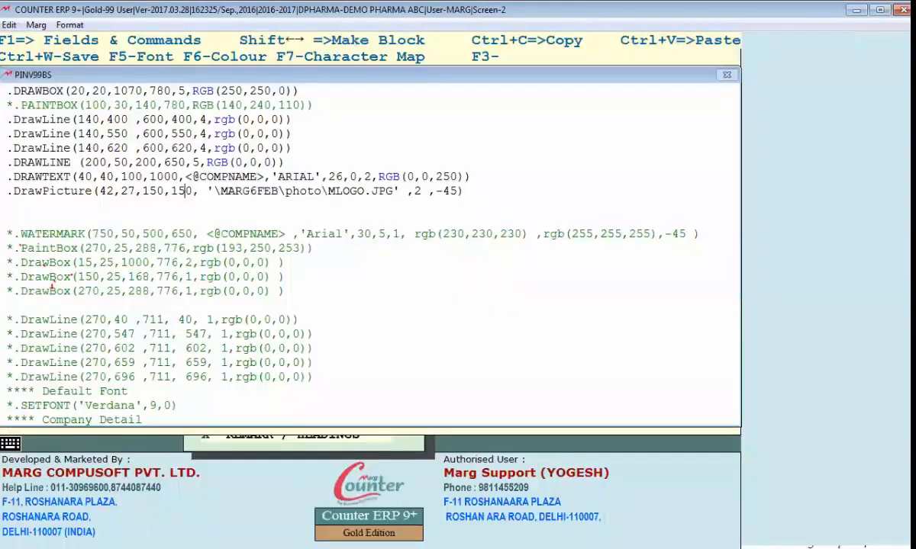
type("2")
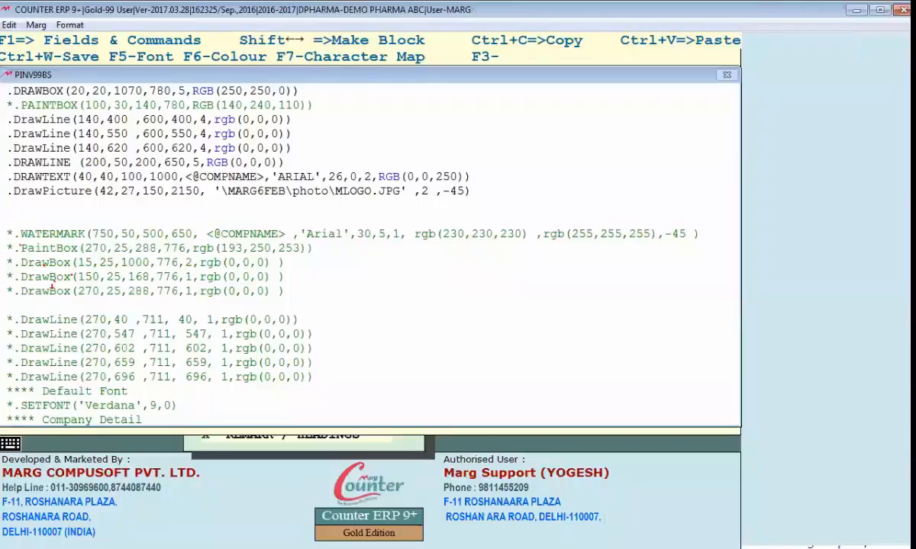
key("ctrl+w")
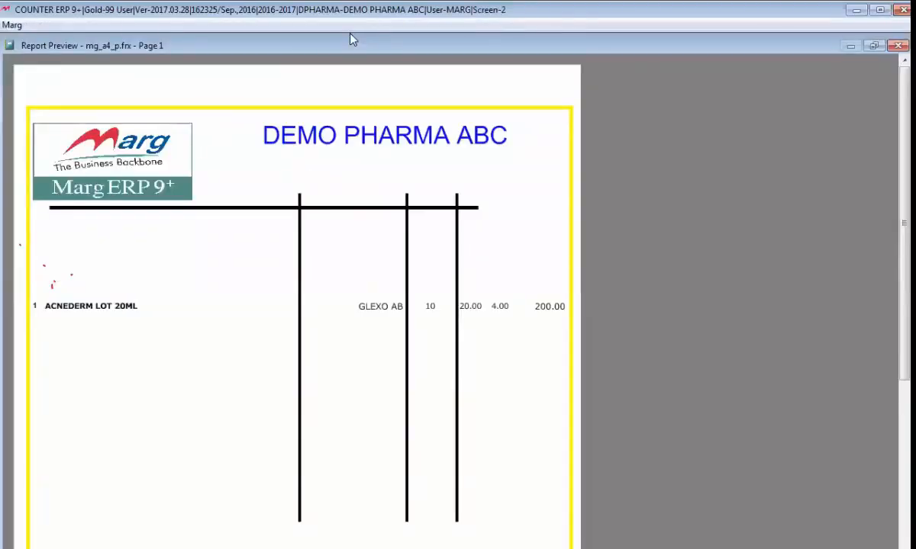
key("Escape")
key("Escape")
key("Escape")
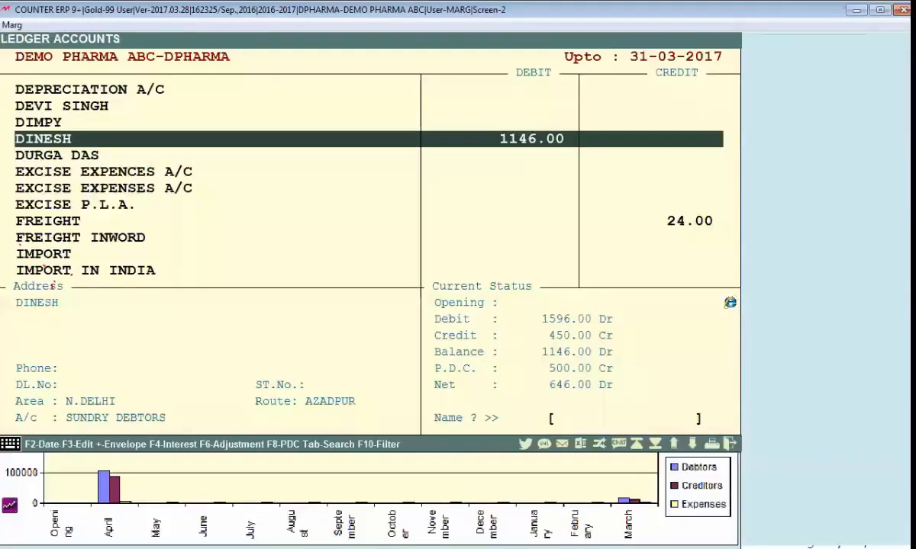
key("Escape")
Insert a blank line after the DrawPicture logo line in the HEADER code
key("Return")
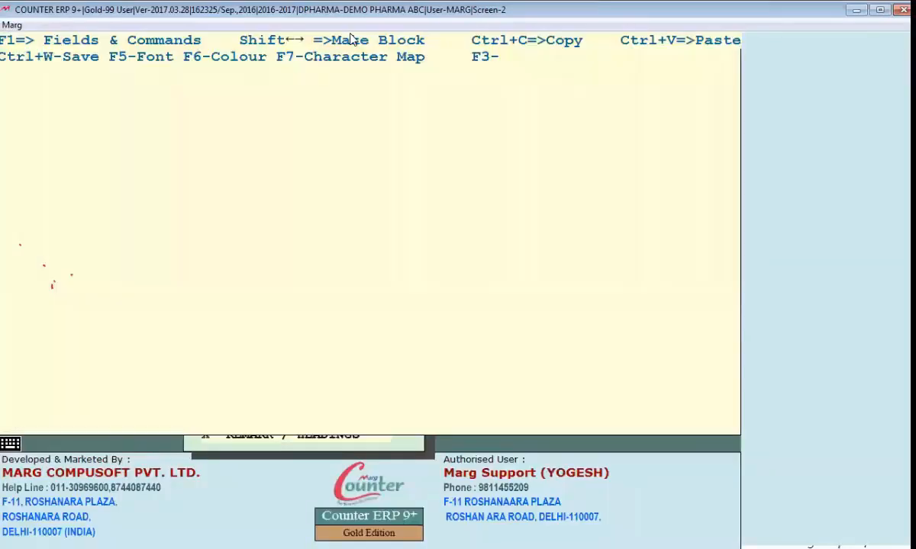
key("Right")
key("Right")
key("Right")
key("Right")
key("Right")
key("Right")
key("Right")
key("Right")
key("Right")
key("Right")
key("Right")
key("Right")
key("Right")
key("Right")
key("Right")
key("Right")
key("Right")
key("Right")
key("Right")
key("Right")
key("Right")
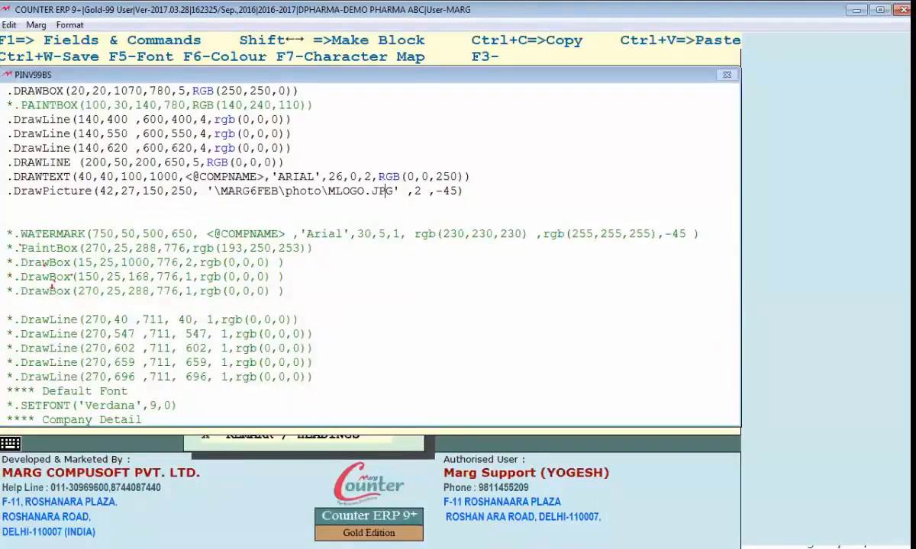
key("Right")
key("Right")
key("Right")
key("Right")
key("Right")
key("Left")
key("Left")
key("Left")
key("Left")
key("Left")
key("Left")
key("Left")
key("Left")
key("Left")
key("Left")
key("Left")
key("Left")
key("Left")
key("Left")
key("Left")
key("Left")
key("Left")
key("Left")
key("Left")
key("Left")
key("Left")
key("Left")
key("Left")
key("Left")
key("Left")
key("Left")
key("Left")
key("Left")
key("Left")
key("Left")
key("Left")
key("End")
key("Return")
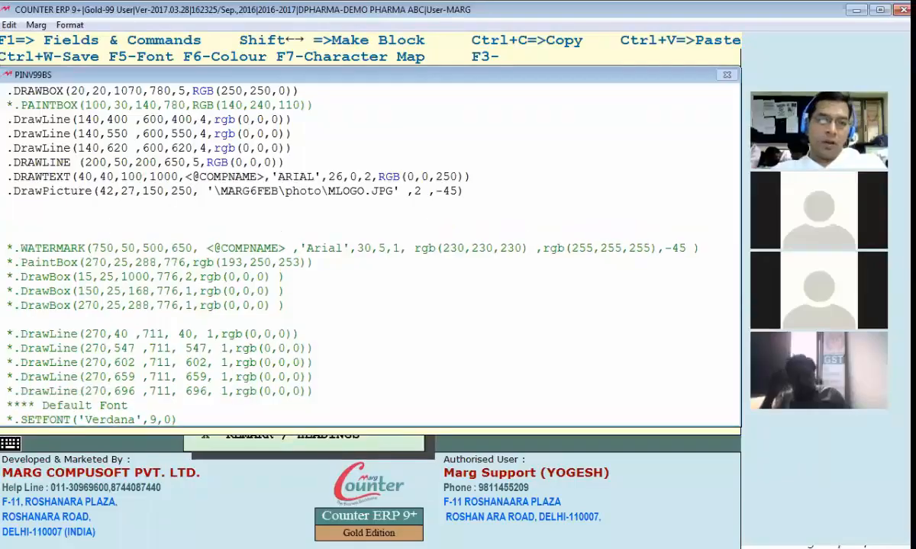
Uncomment the WATERMARK line, save the header, and preview the invoice
key("Down")
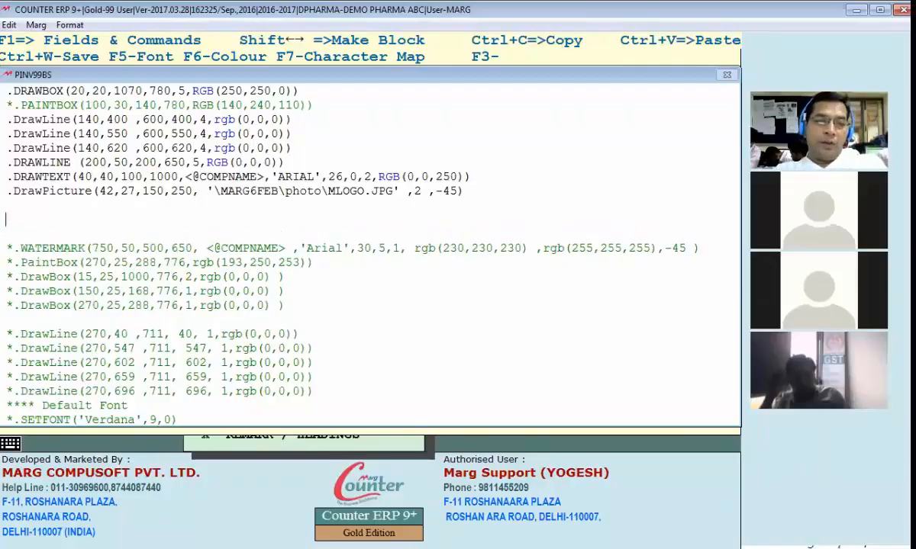
key("Down")
key("Down")
key("Down")
key("Delete")
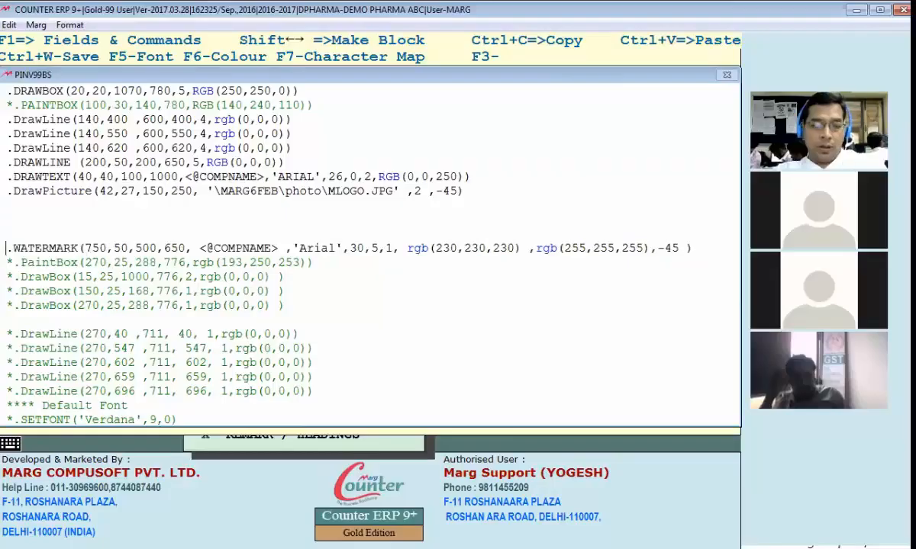
key("Escape")
key("Return")
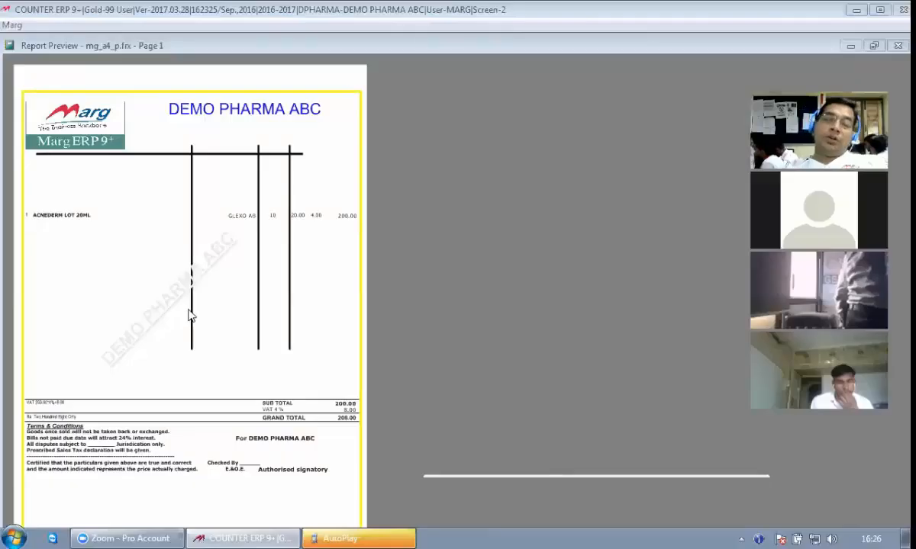
left_click(190, 313)
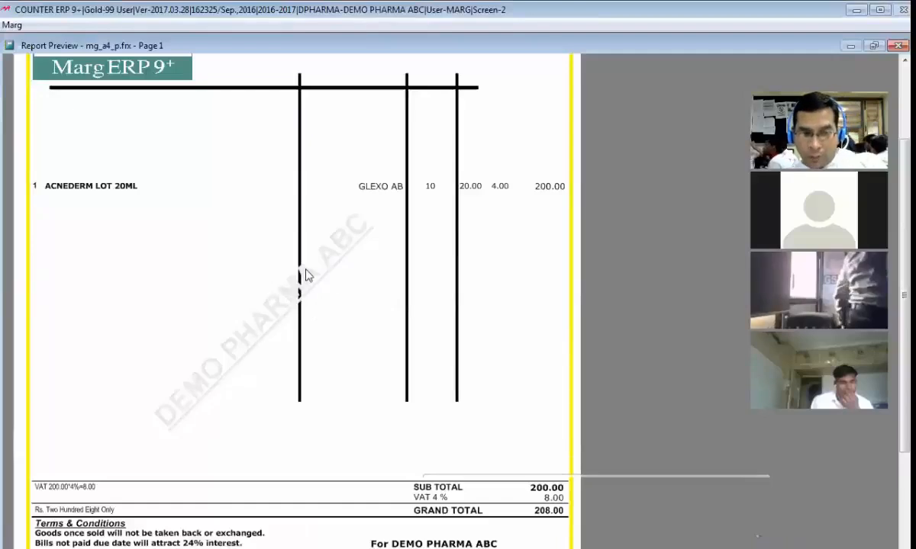
key("Escape")
key("Escape")
key("Escape")
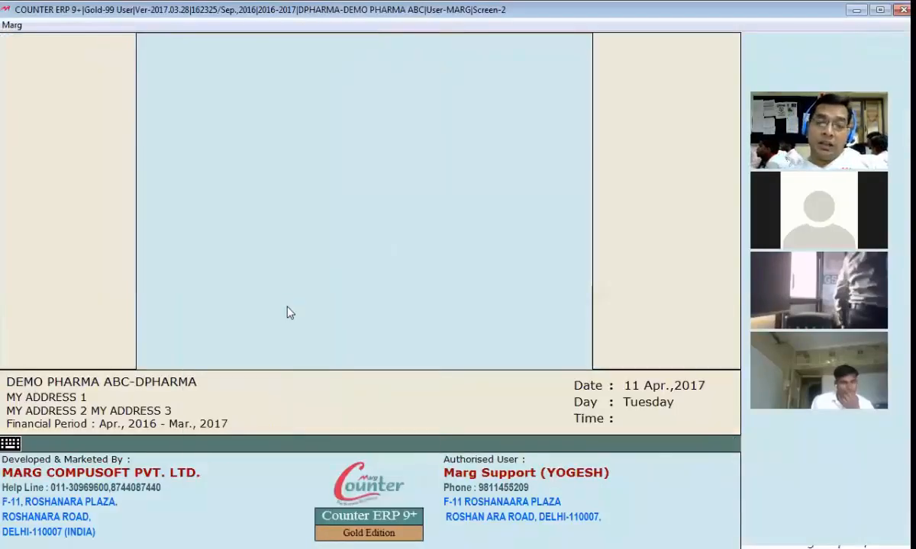
Move the WATERMARK line to the top of the HEADER code and exit the editor
key("Escape")
key("b")
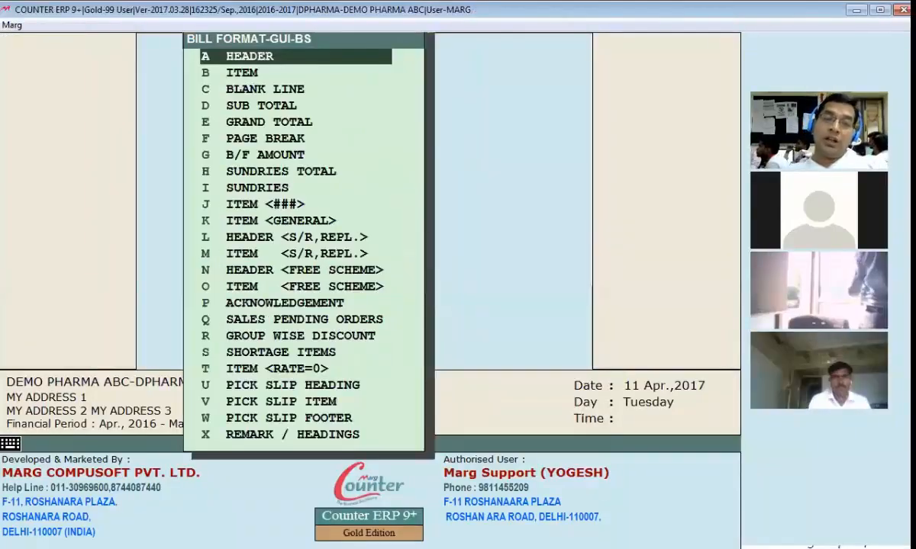
key("Return")
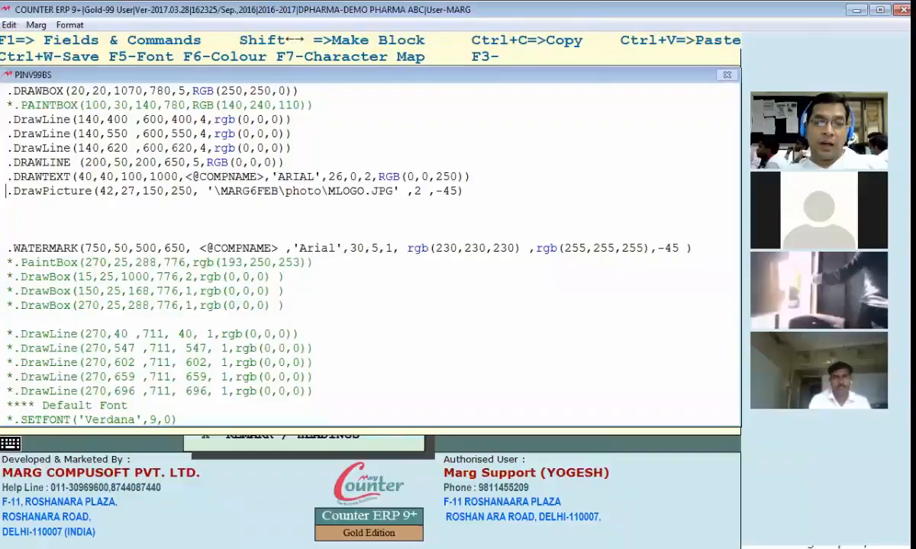
left_click(7, 248)
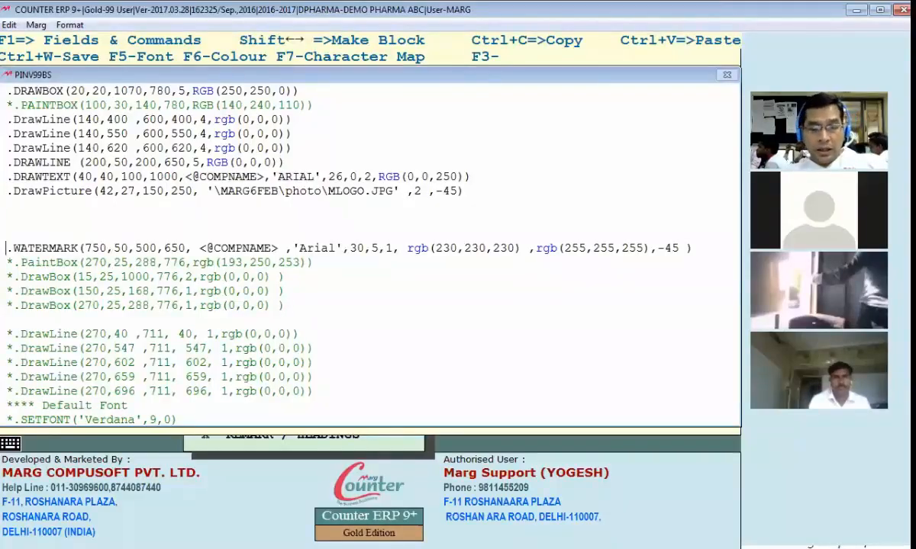
key("shift+End")
key("ctrl+x")
key("Up")
key("Up")
key("Up")
key("Up")
key("Up")
key("Up")
key("Up")
key("Up")
key("Up")
key("Up")
key("Up")
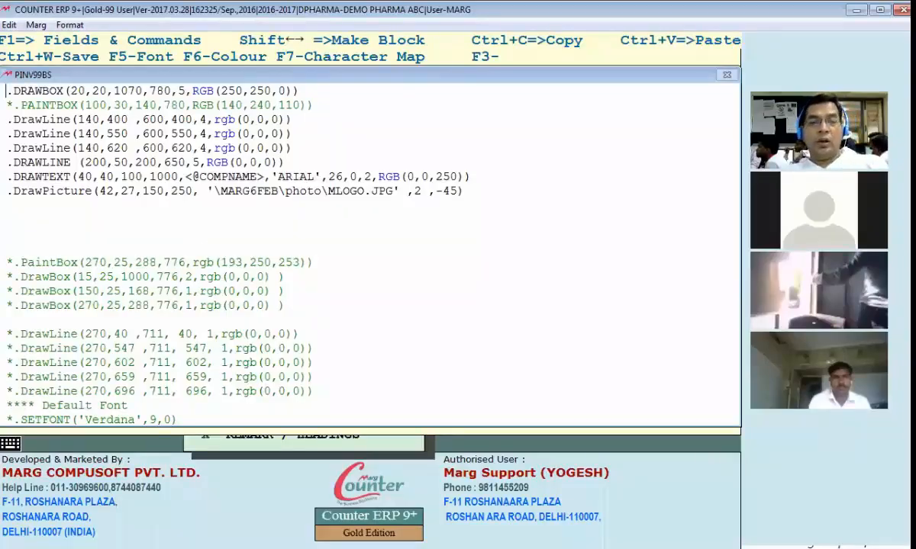
key("ctrl+o")
key("Escape")
key("ctrl+v")
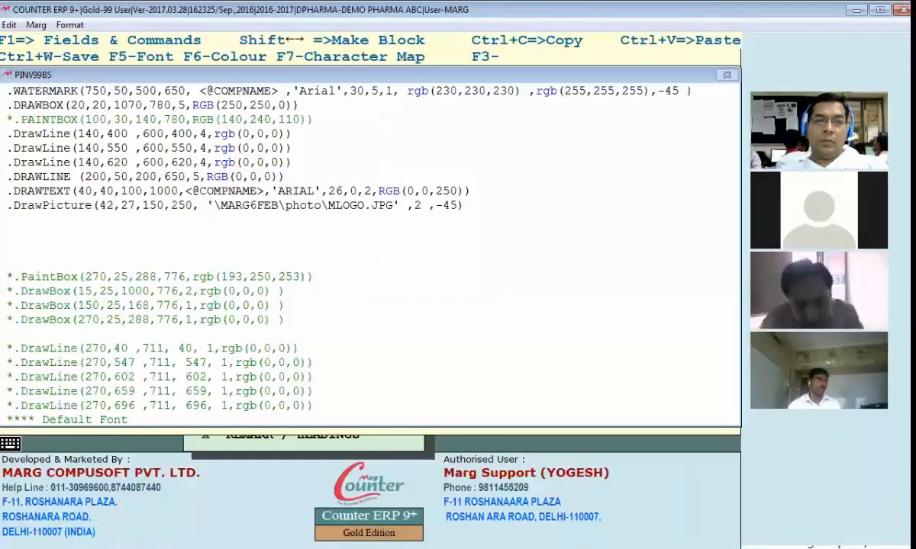
key("Escape")
Save the layout, check the diagonal watermark in the preview, and cancel the doPDF save
key("Return")
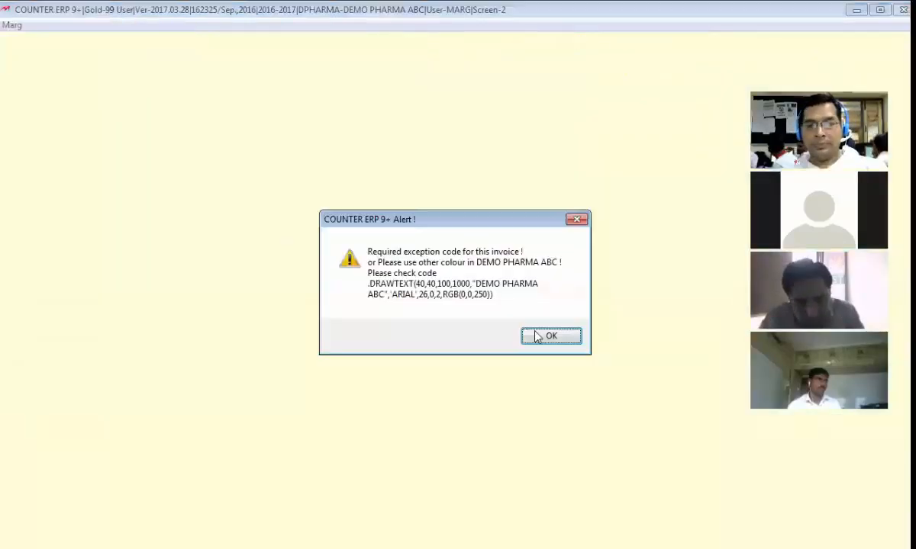
key("Return")
scroll(302, 362, "down", 1)
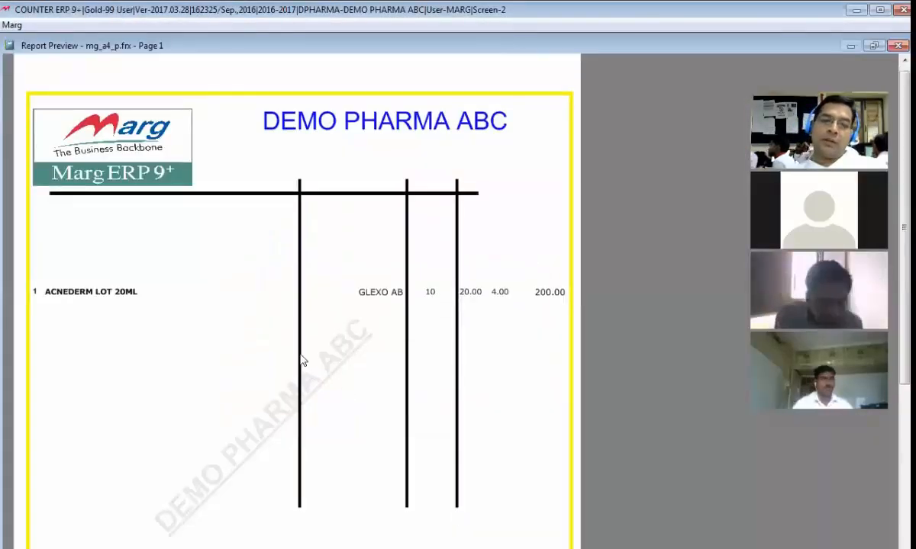
scroll(289, 335, "down", 3)
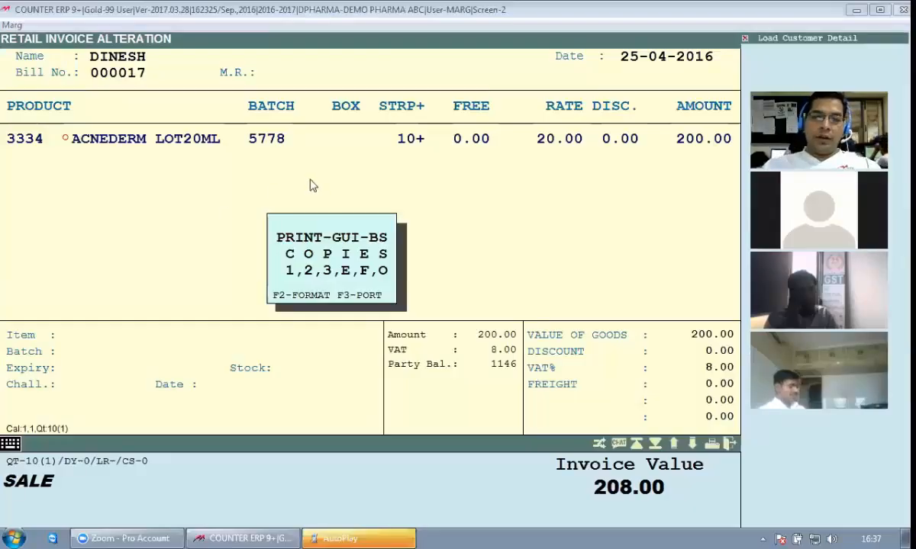
key("Return")
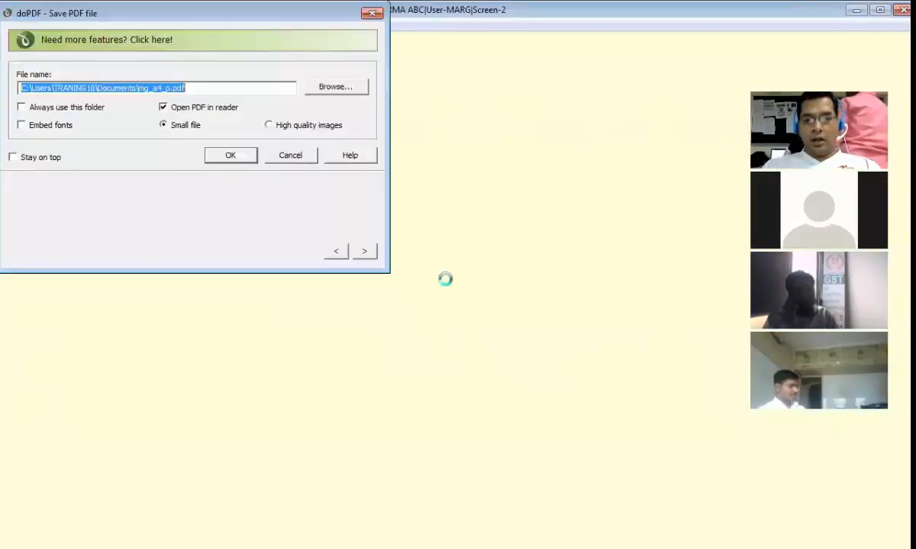
left_click(291, 155)
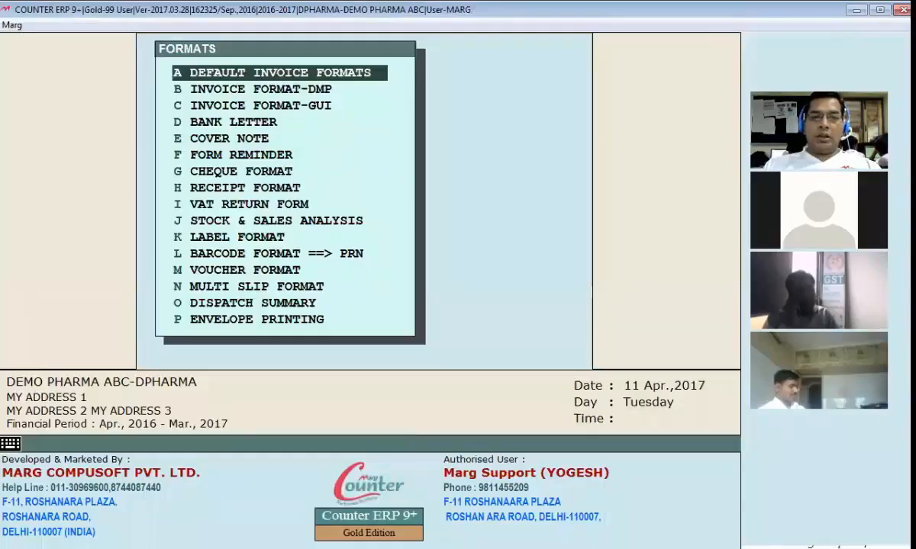
Open the YG GUI invoice format, step through its bill format options, and close the settings
key("Down")
key("Down")
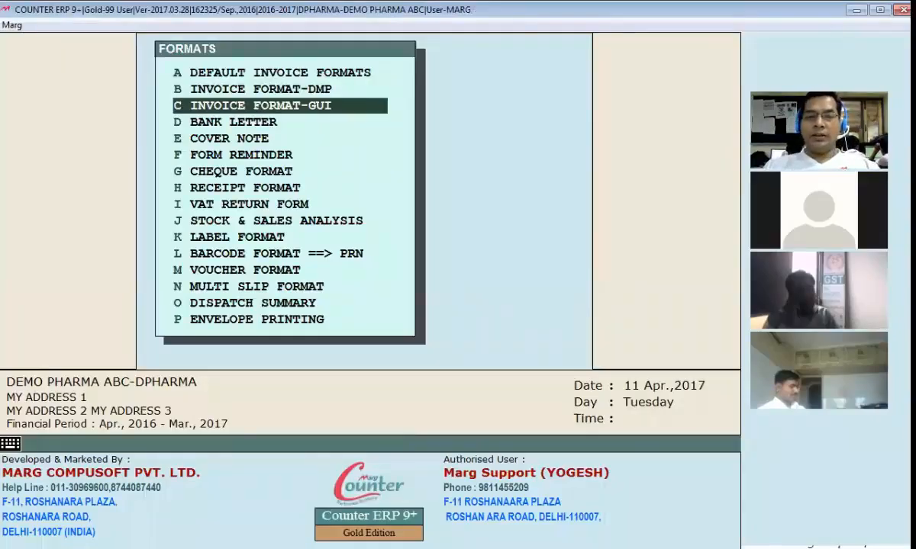
key("Return")
type("YG")
key("Return")
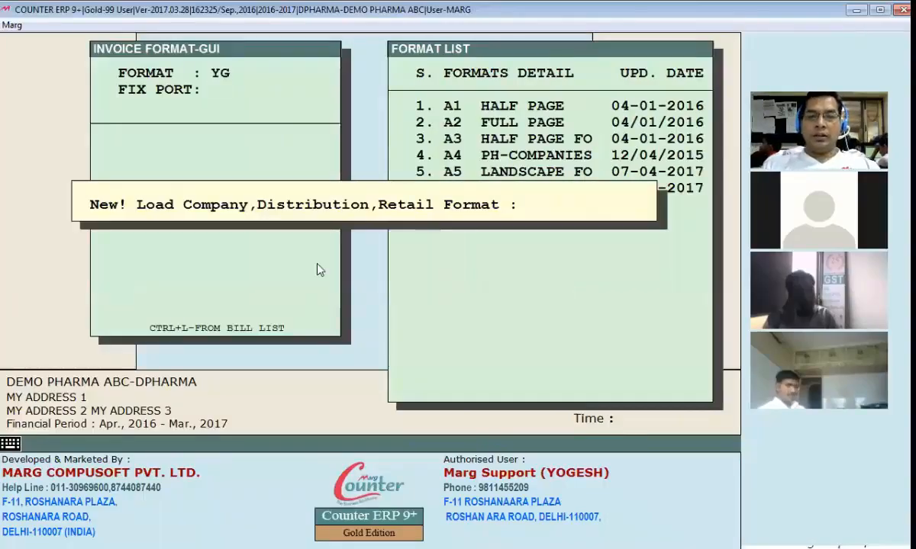
key("Return")
key("Return")
key("Down")
Open sale bill 000013 (CROCIN, 39.00) for alteration and dismiss the AutoPlay window
key("Return")
key("Escape")
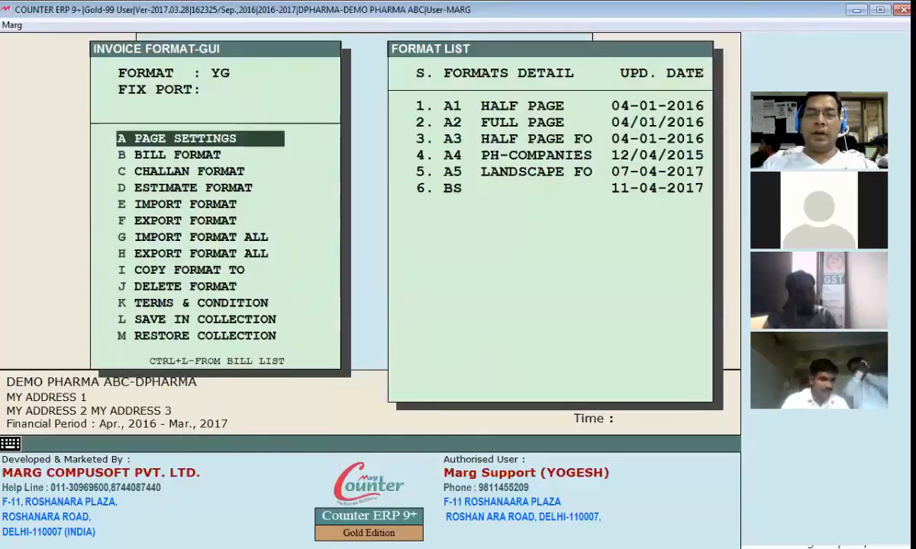
key("Escape")
key("alt+m")
key("Return")
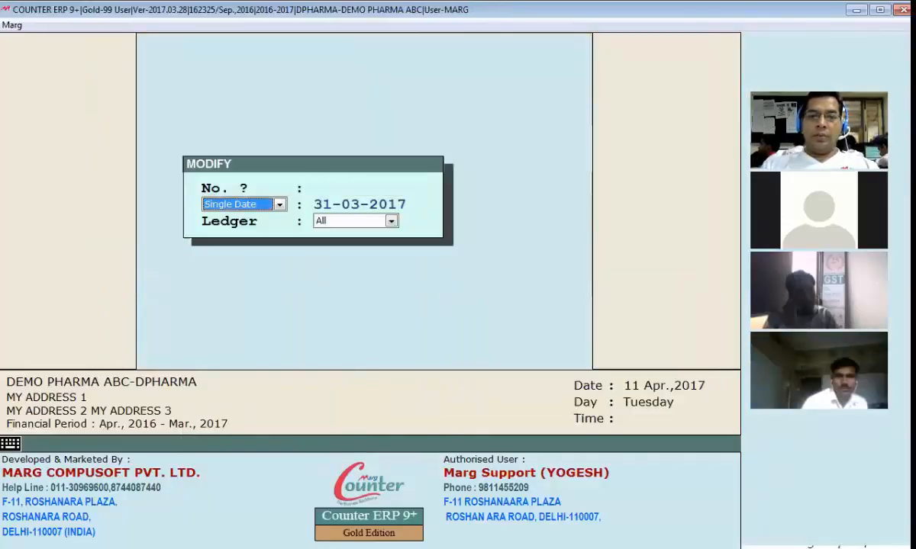
key("Return")
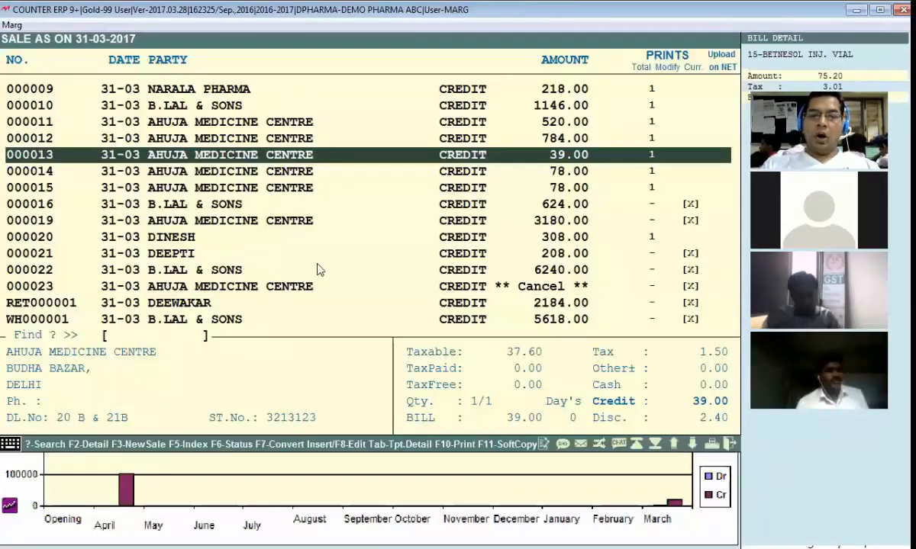
key("F10")
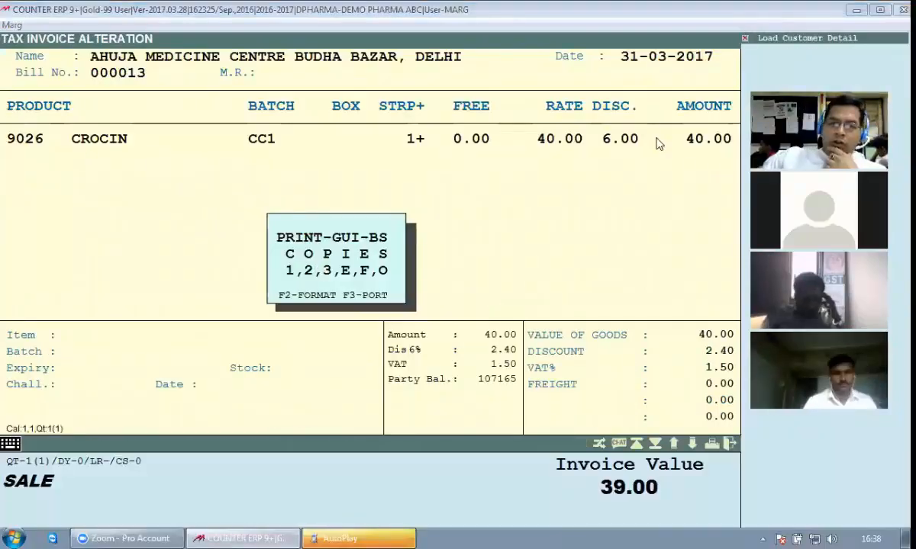
left_click(363, 538)
left_click(519, 85)
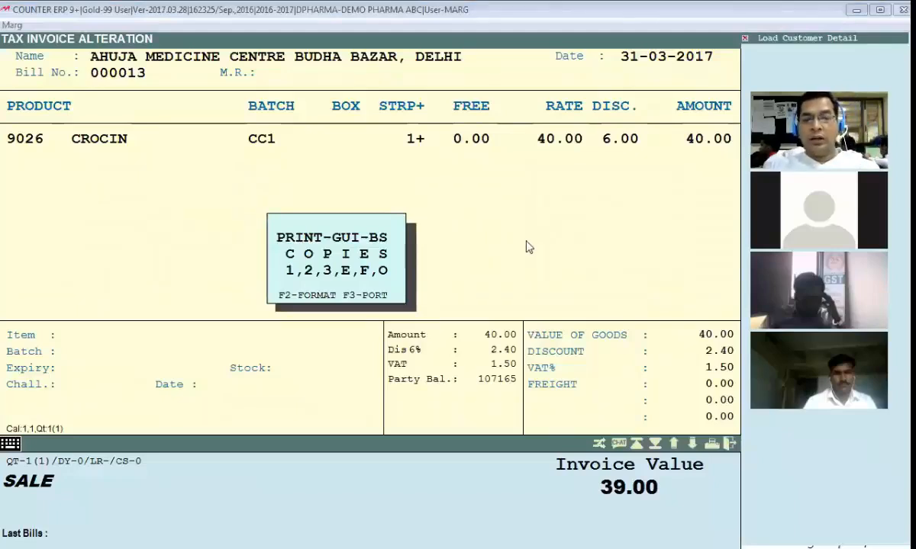
Print bill 000013 with format type GUI and sub-format YG
key("F2")
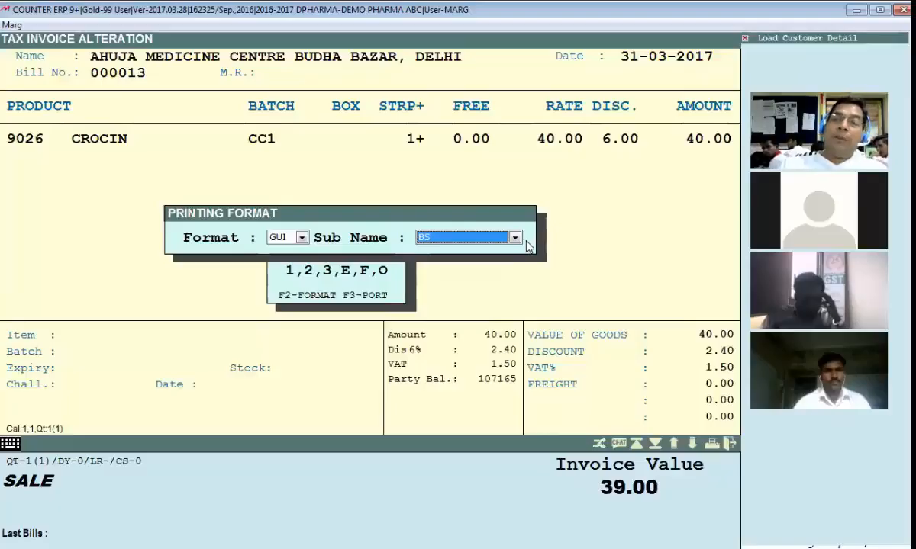
key("Up")
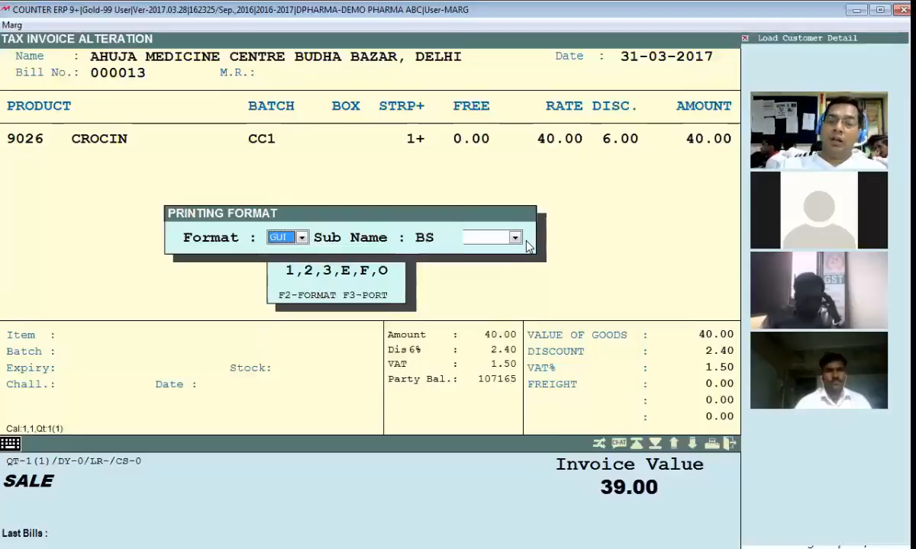
key("alt+Down")
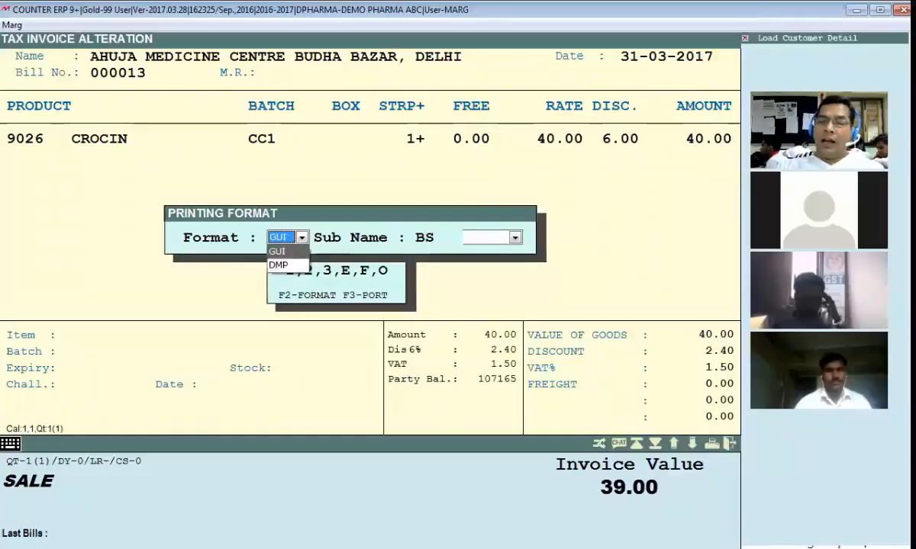
key("Return")
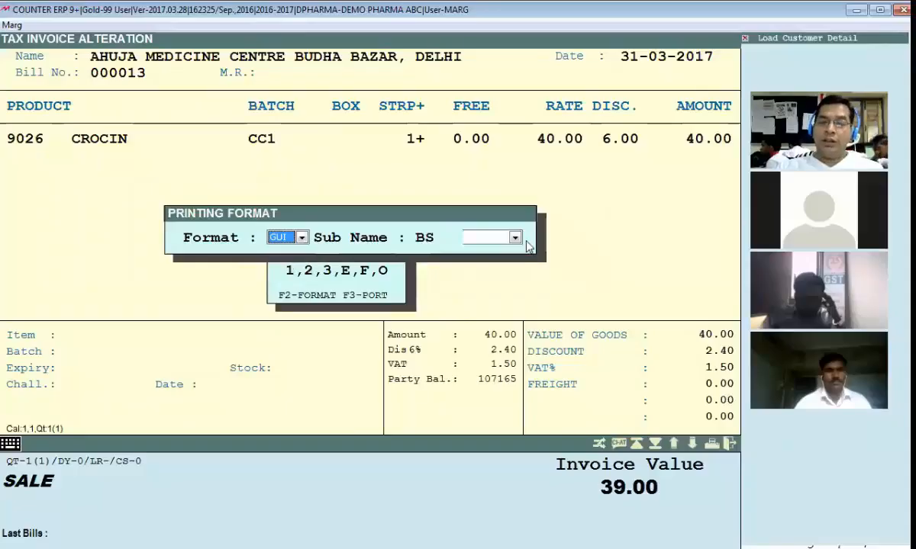
key("Return")
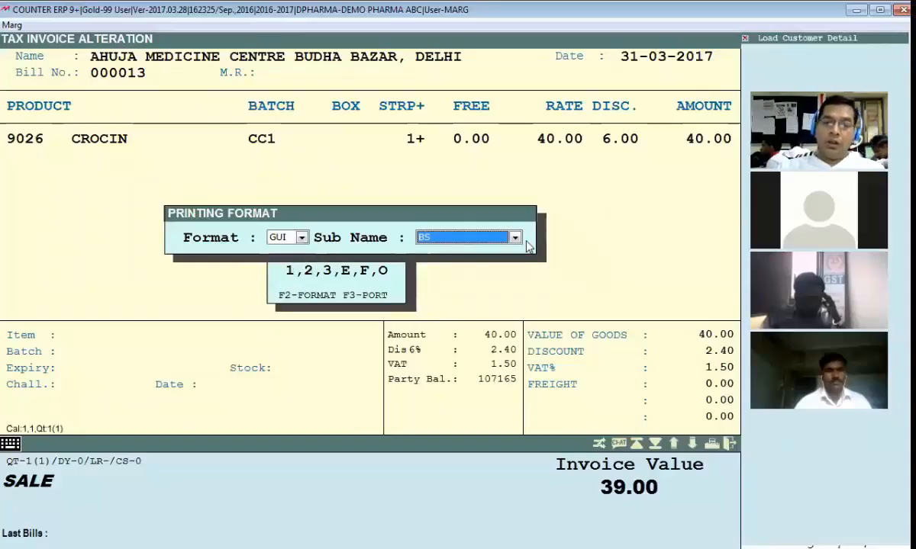
left_click(517, 238)
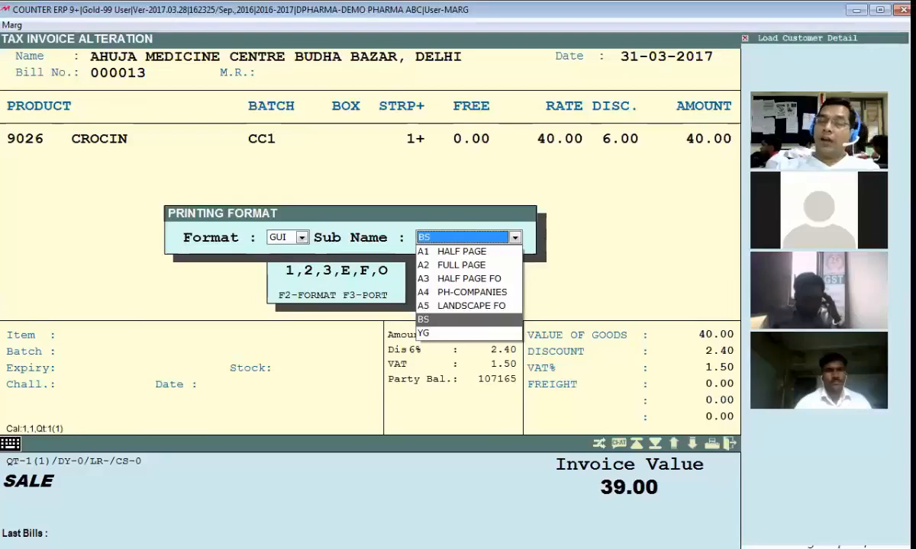
key("Down")
key("Return")
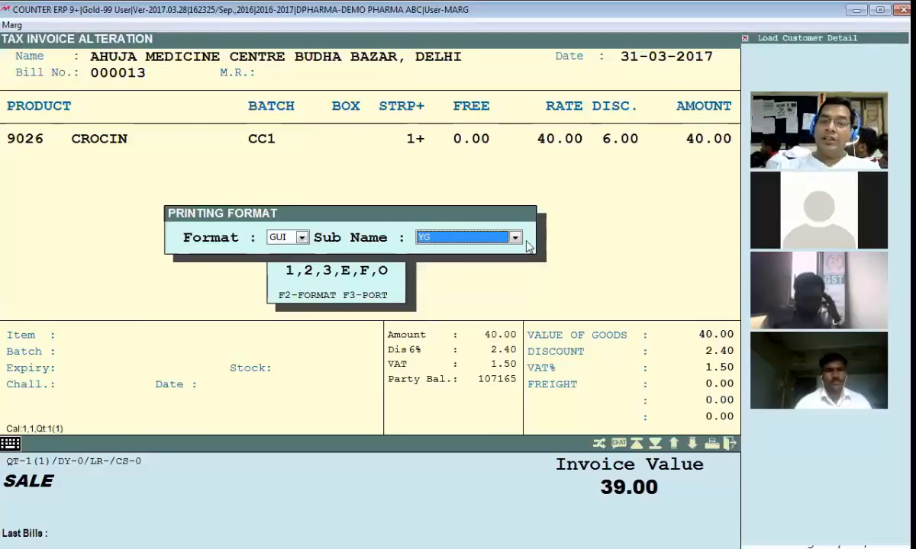
key("Return")
key("Return")
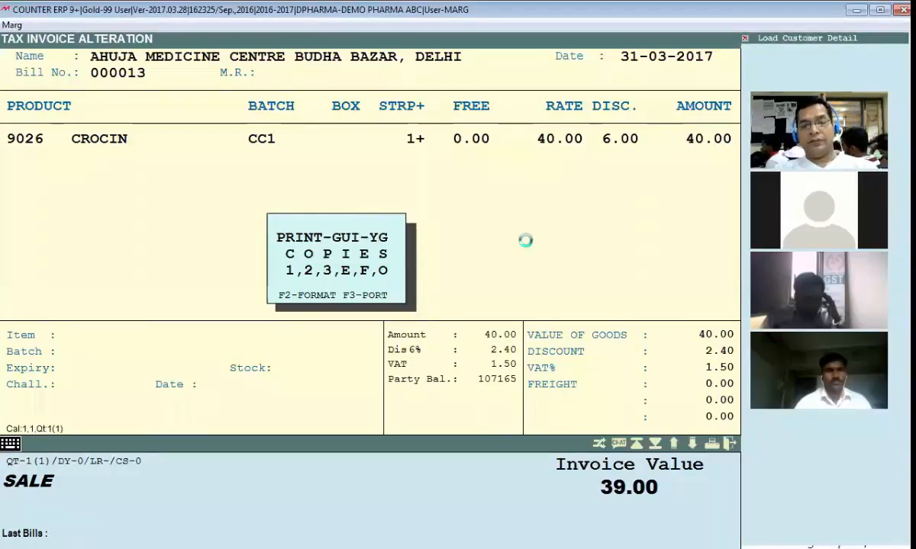
Scroll through the Report Preview of the YG tax invoice totalling 39.00
scroll(244, 189, "up", 3)
scroll(244, 189, "up", 3)
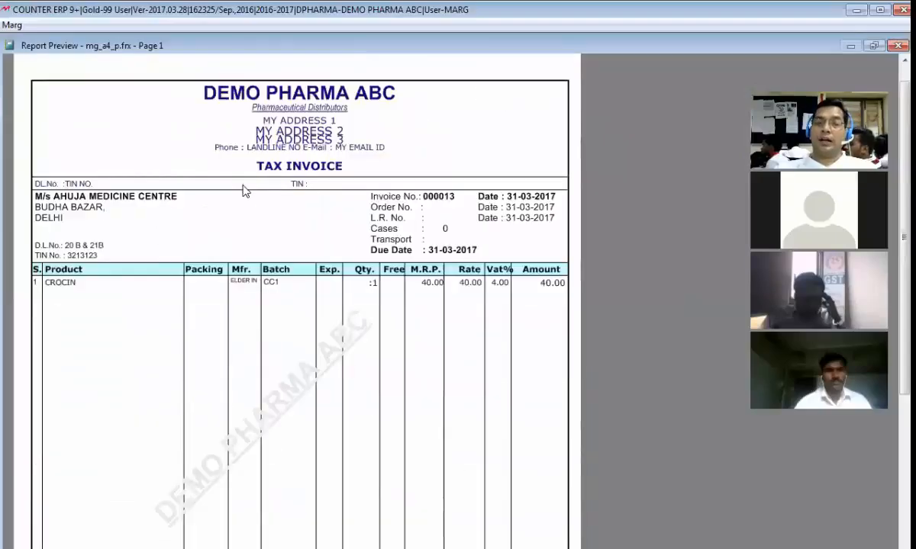
scroll(244, 191, "down", 2)
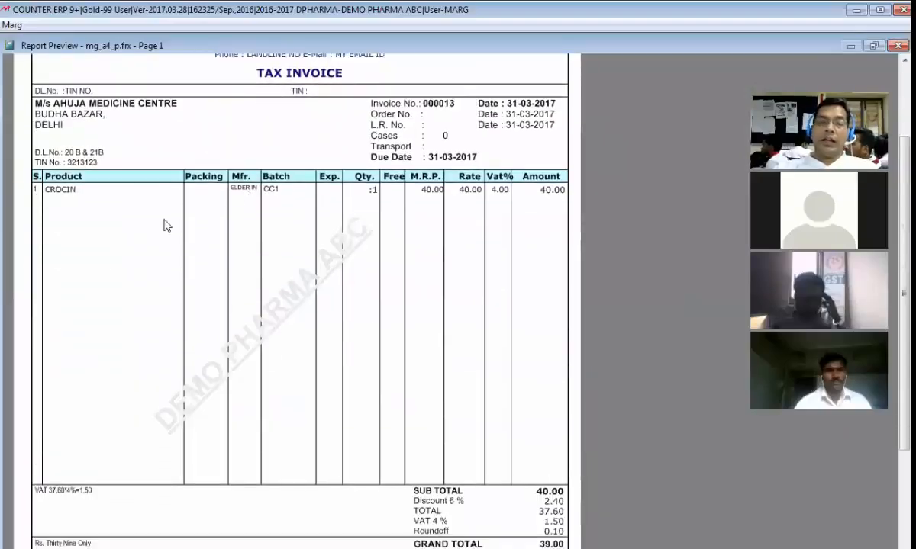
scroll(118, 195, "up", 2)
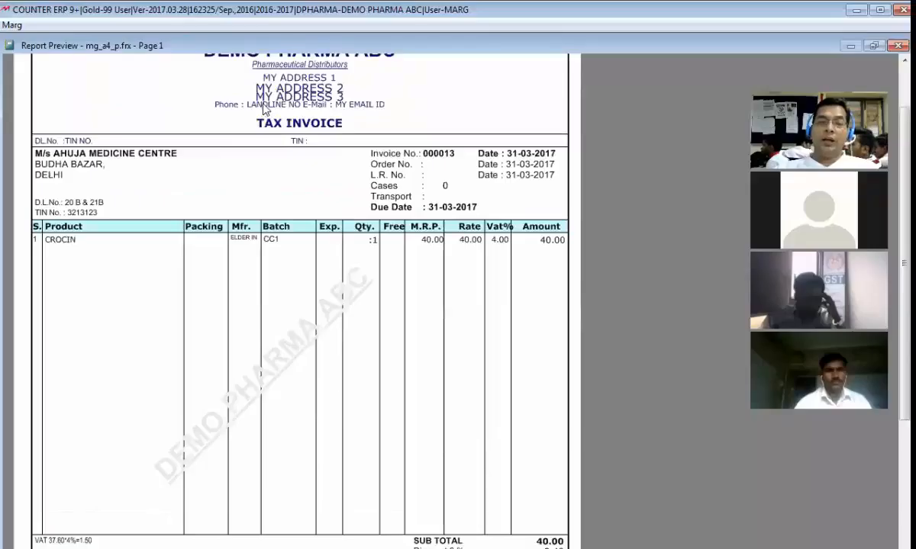
scroll(46, 259, "down", 1)
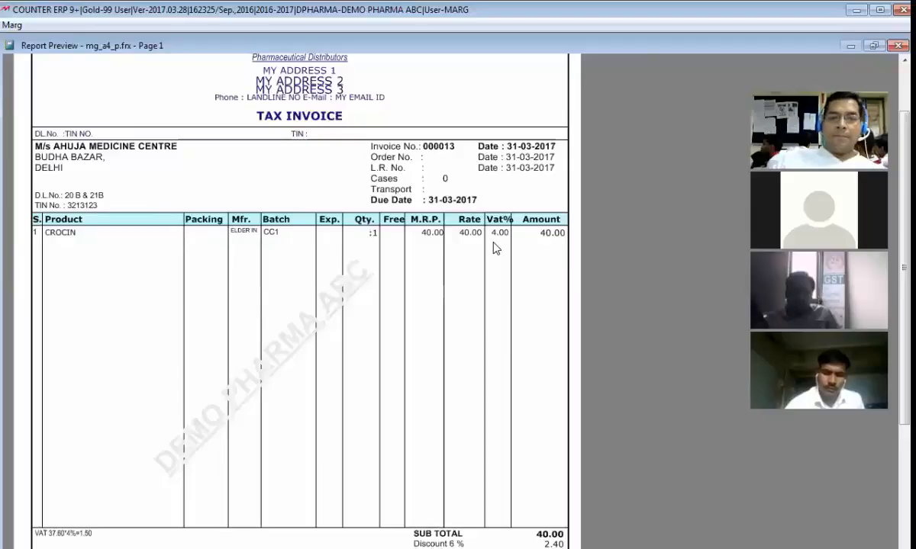
Close the preview and open bill 000010 of B.LAL & SONS for alteration
key("Escape")
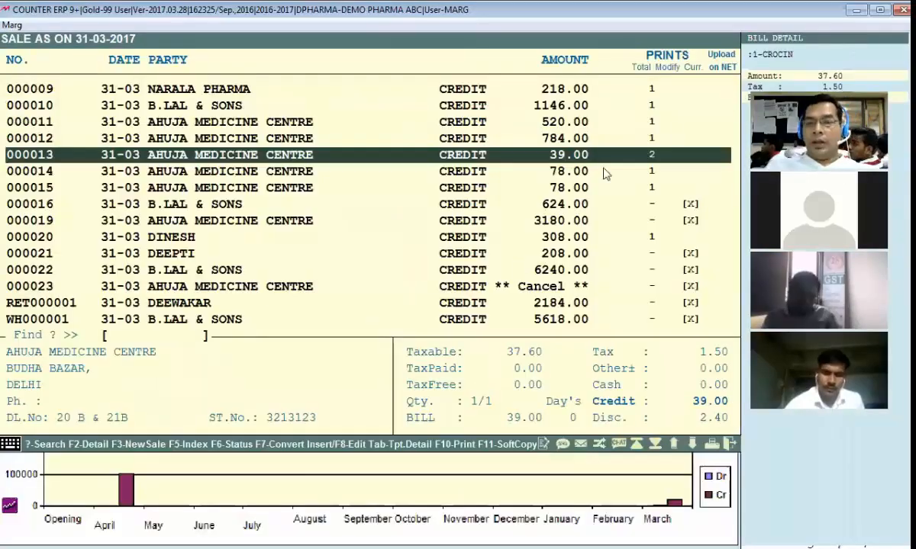
key("Up")
key("Up")
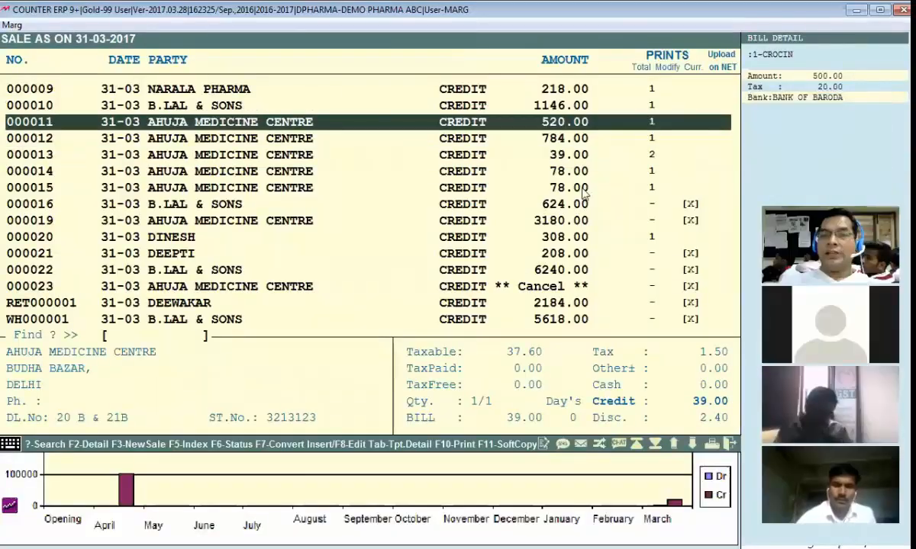
left_click(540, 190)
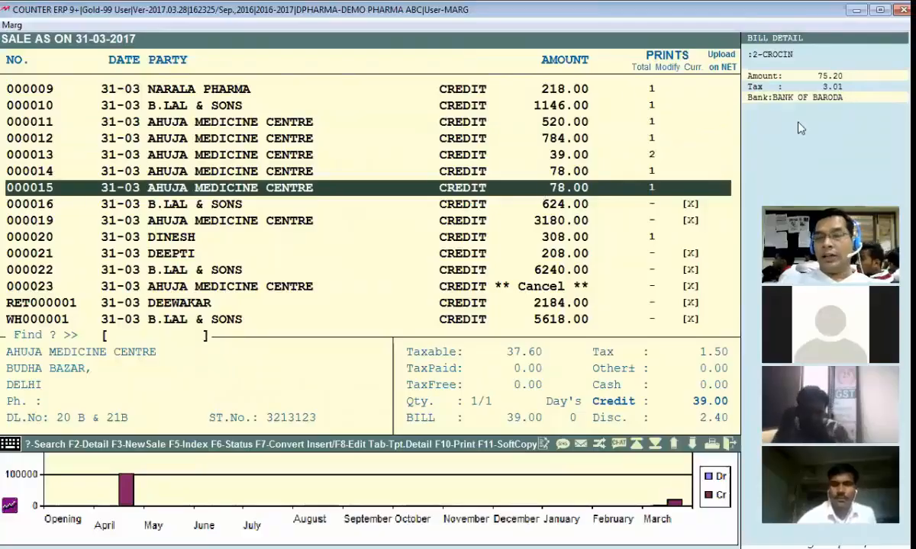
key("Up")
key("Up")
key("Up")
key("Up")
key("Up")
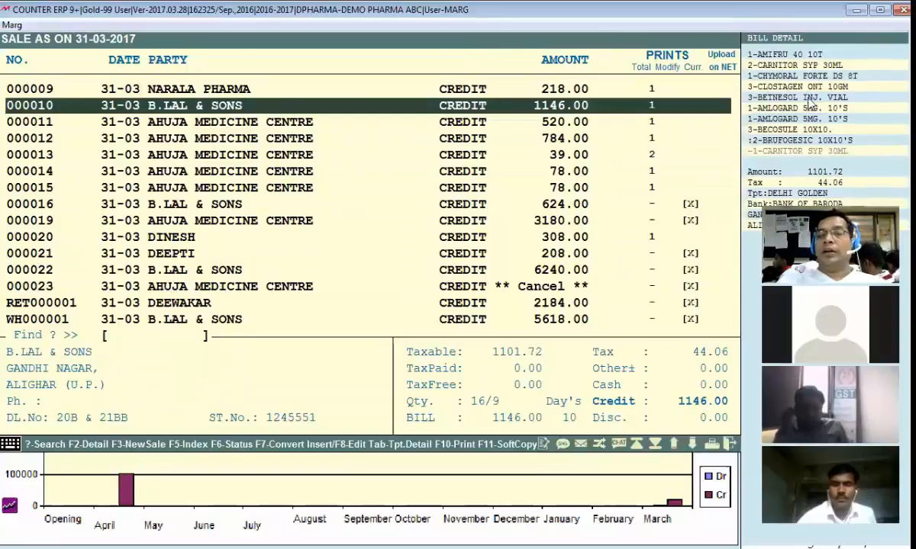
key("Return")
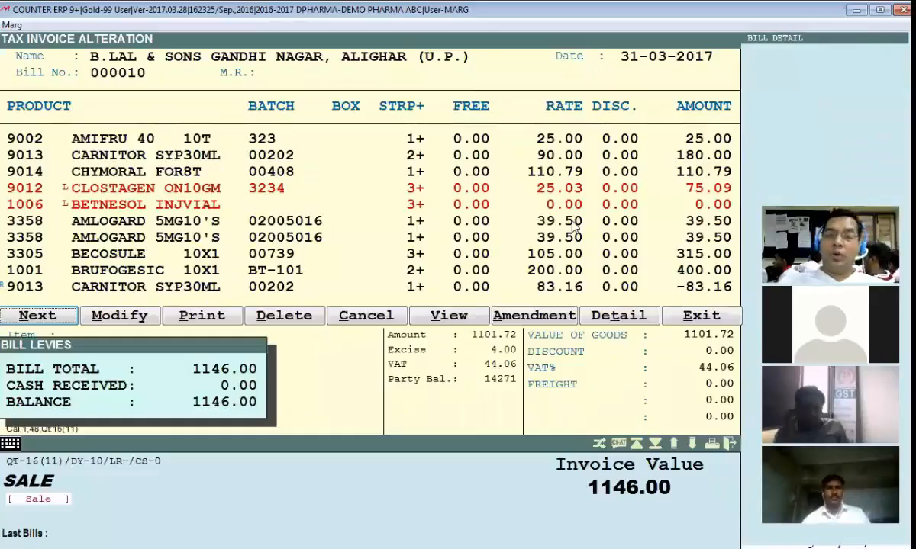
Preview bill 000010's invoice totalling 1146.00, zoomed in, then return to the sales list
key("v")
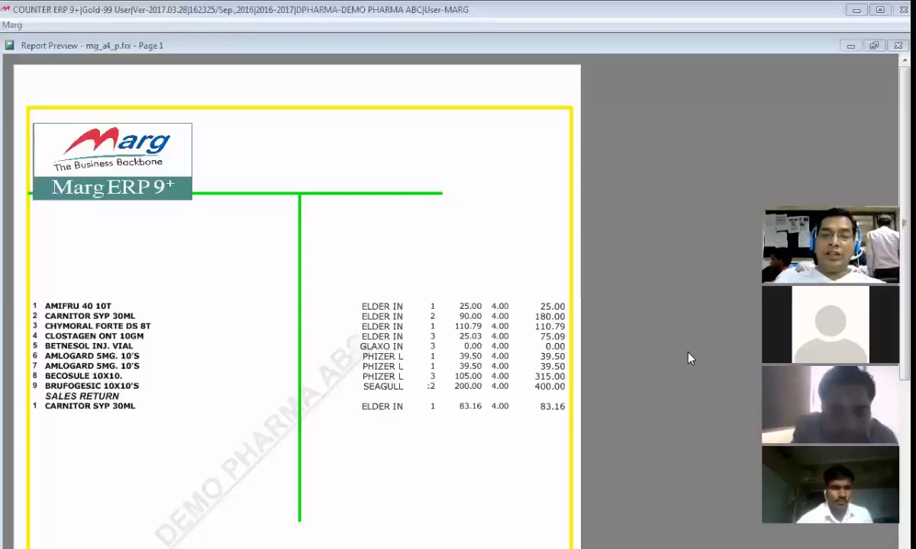
key("Escape")
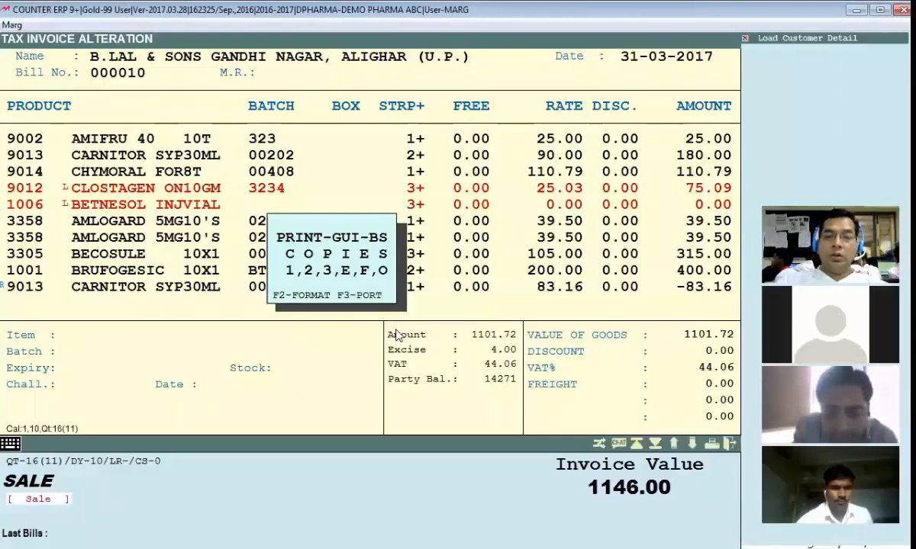
key("F2")
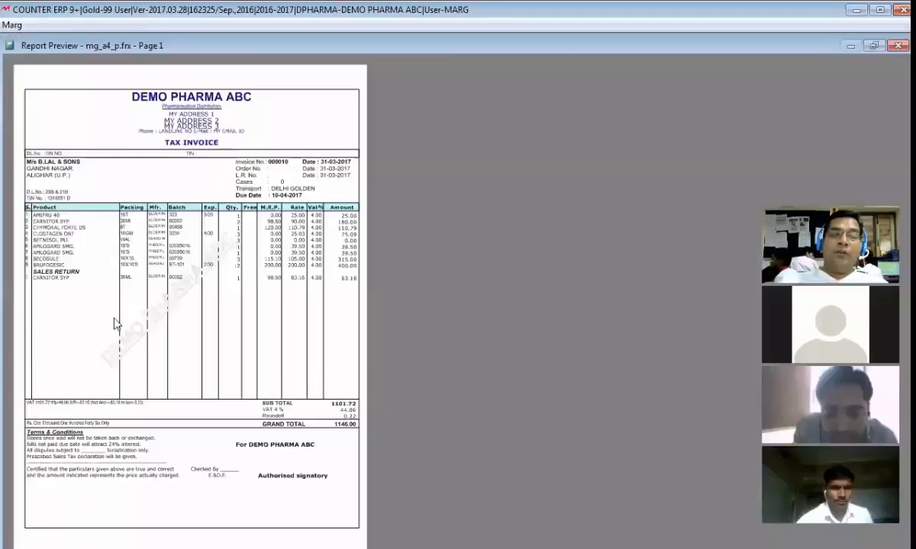
left_click(117, 326)
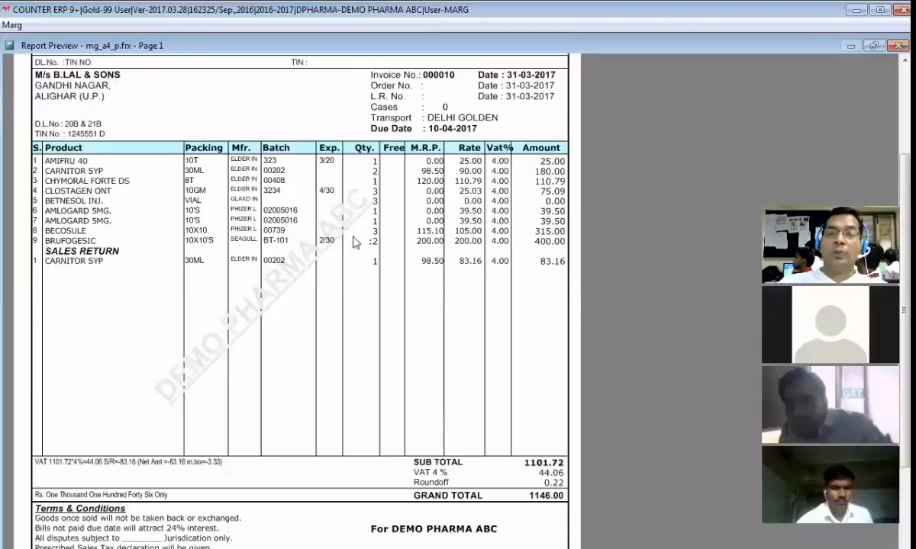
key("Escape")
key("Escape")
key("Escape")
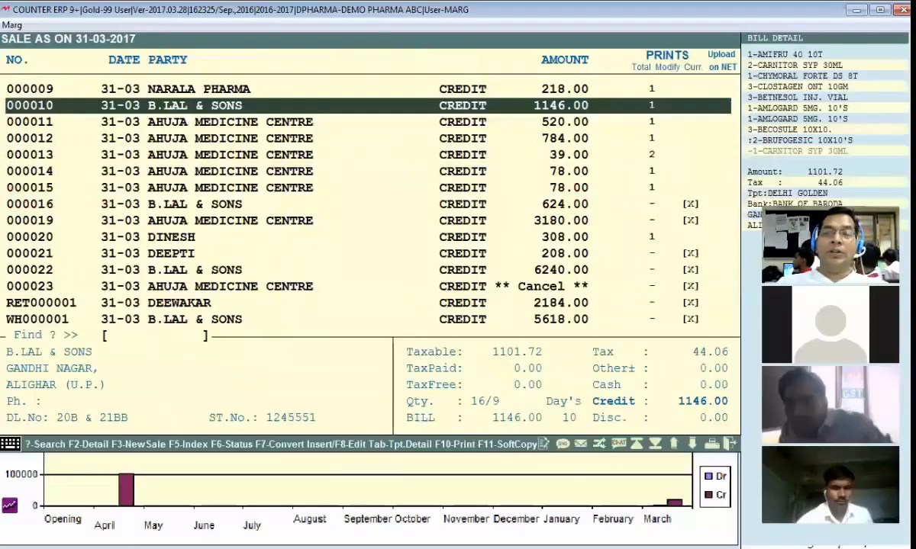
key("Escape")
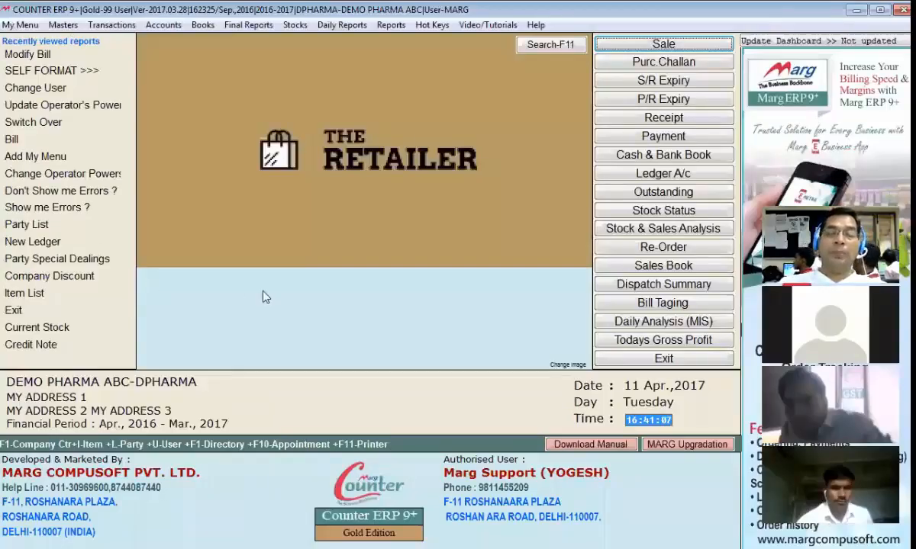
Replace BS with YG as the default GUI invoice format and bring up YG's options
key("alt+f")
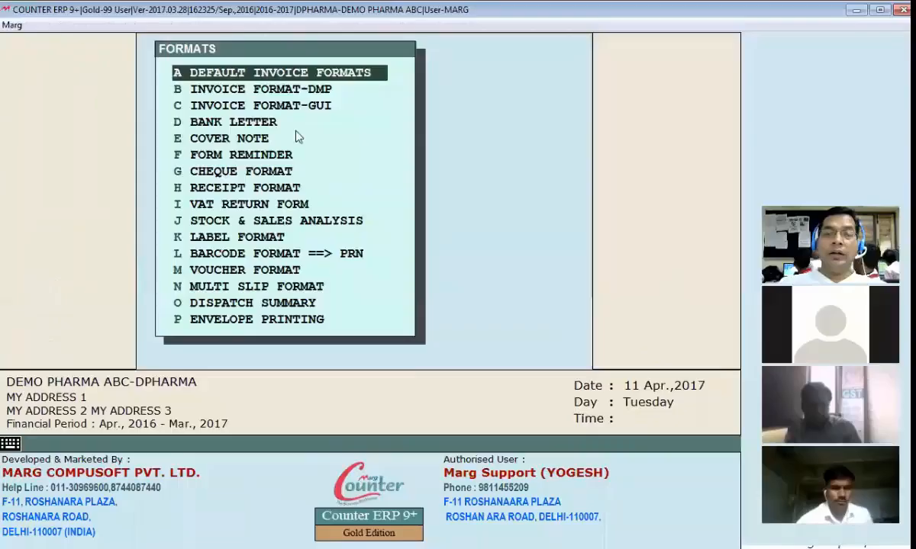
left_click(303, 79)
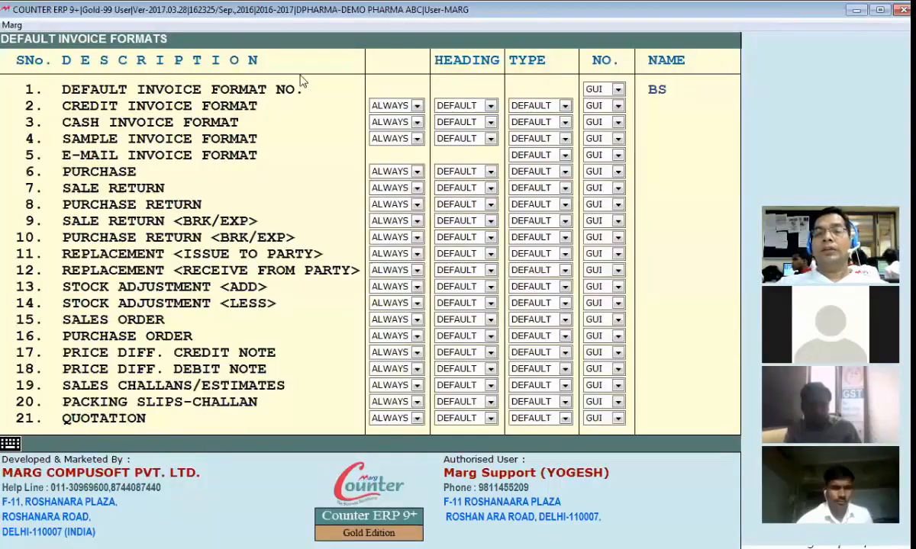
key("Return")
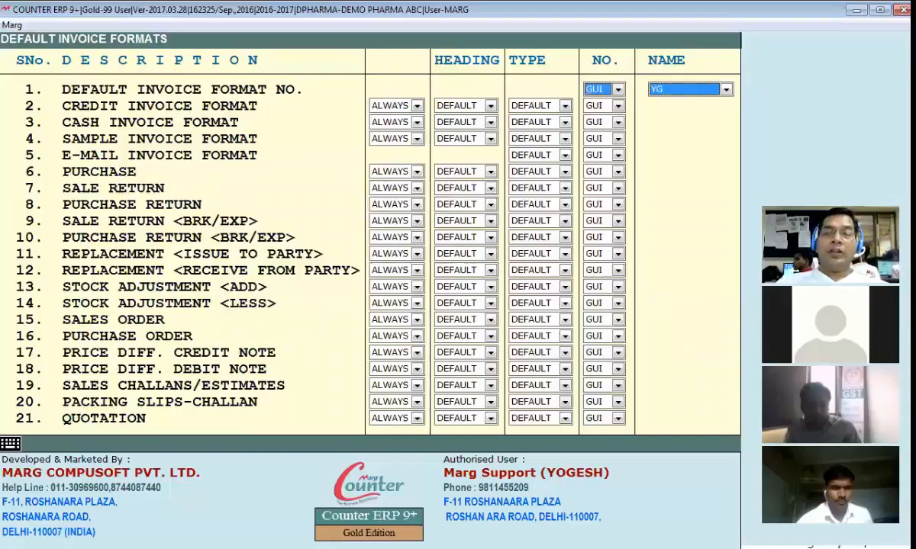
key("Return")
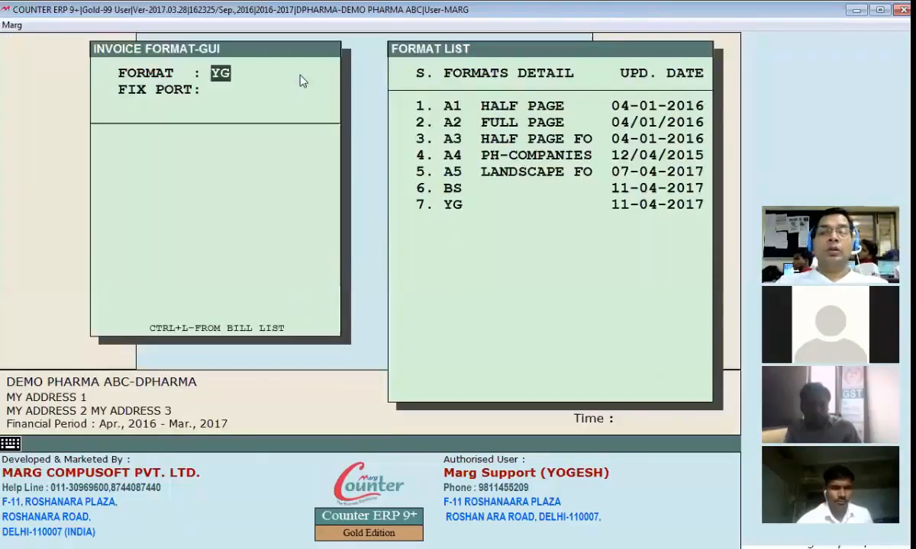
key("Return")
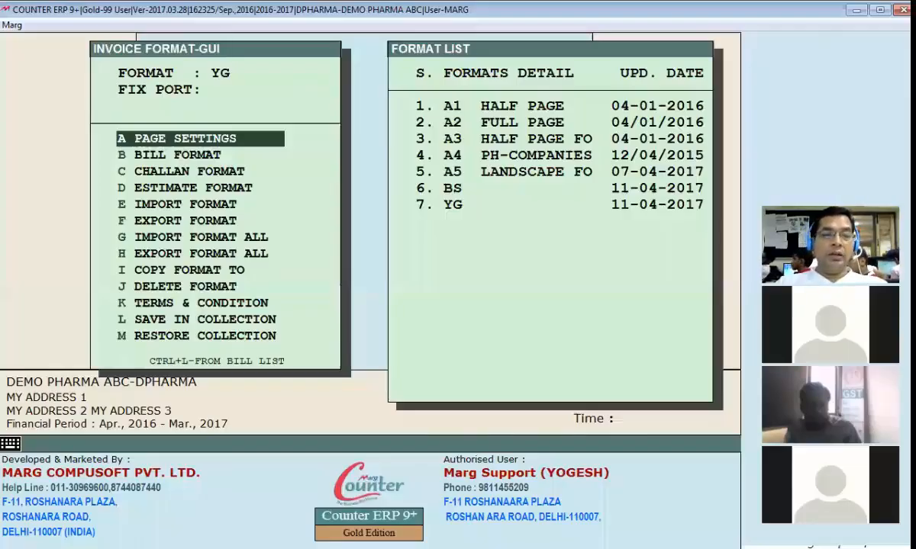
Insert a company-name .WATERMARK line at the top of the YG header code and save
key("Down")
key("Return")
key("Return")
key("Up")
key("Up")
key("Up")
key("Up")
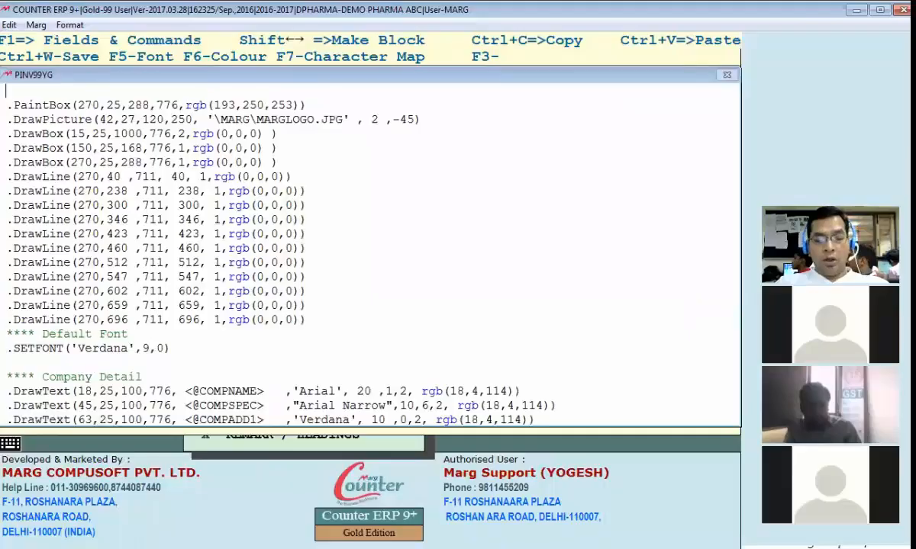
type(".WATERMARK(750,50,500,650, <@COMPNAME> ,'Arial',30,5,1, rgb(230,230,230) ,rgb(255,255,255),-45 )")
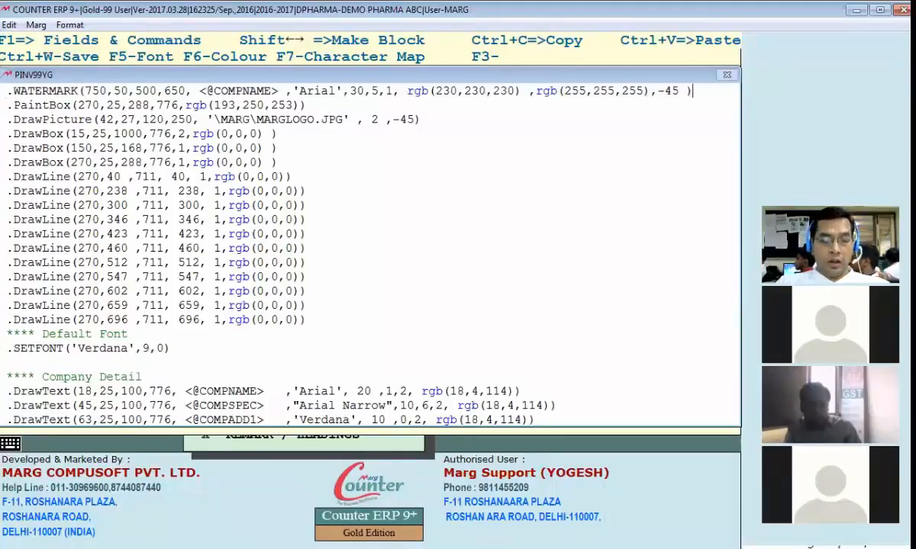
key("Escape")
key("Return")
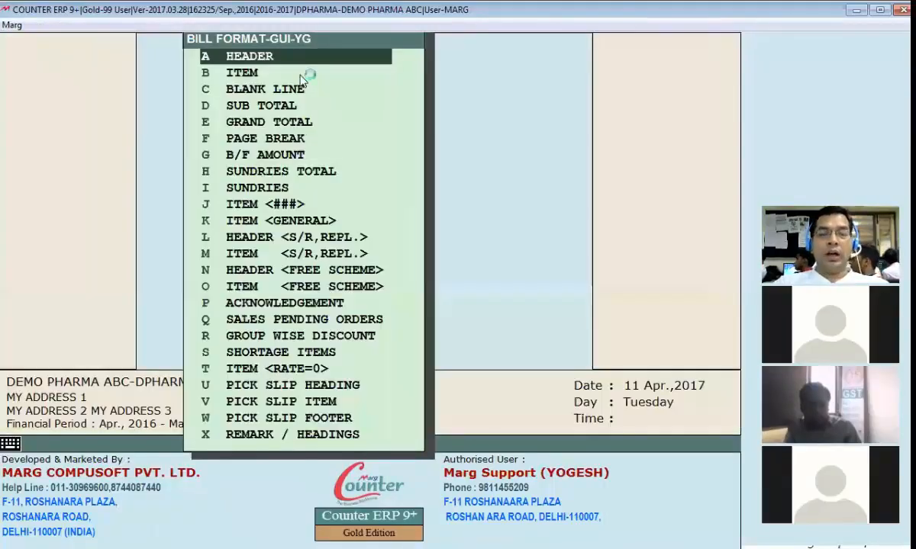
Preview the retail and B.LAL & SONS invoices with the watermarked format
key("alt+Tab")
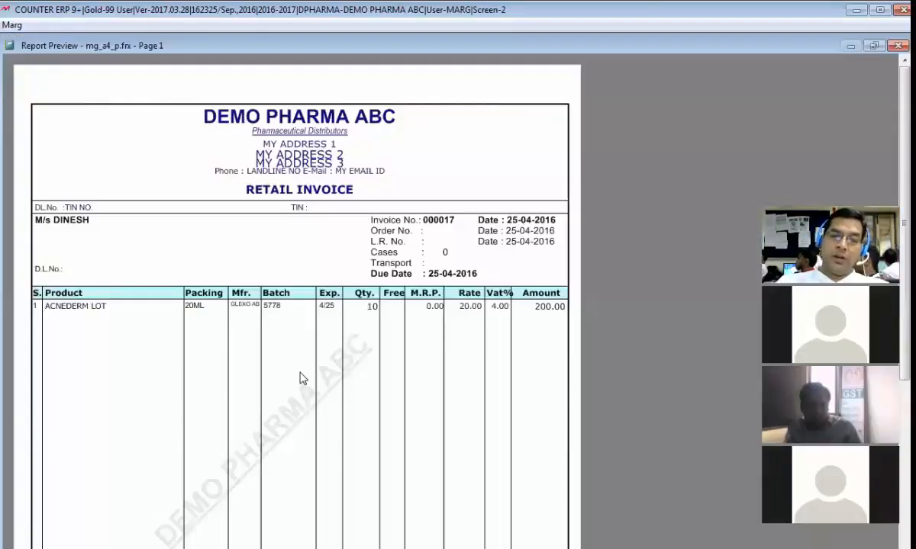
key("Escape")
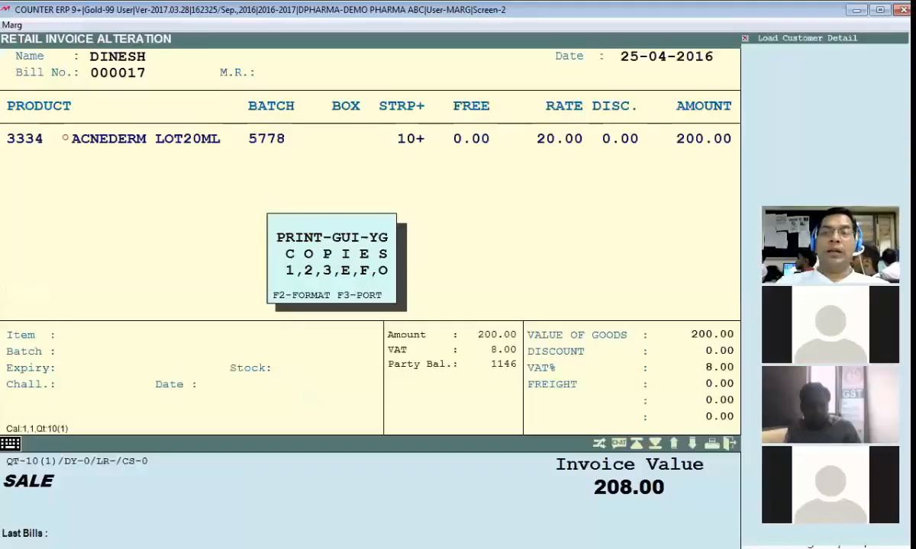
key("Escape")
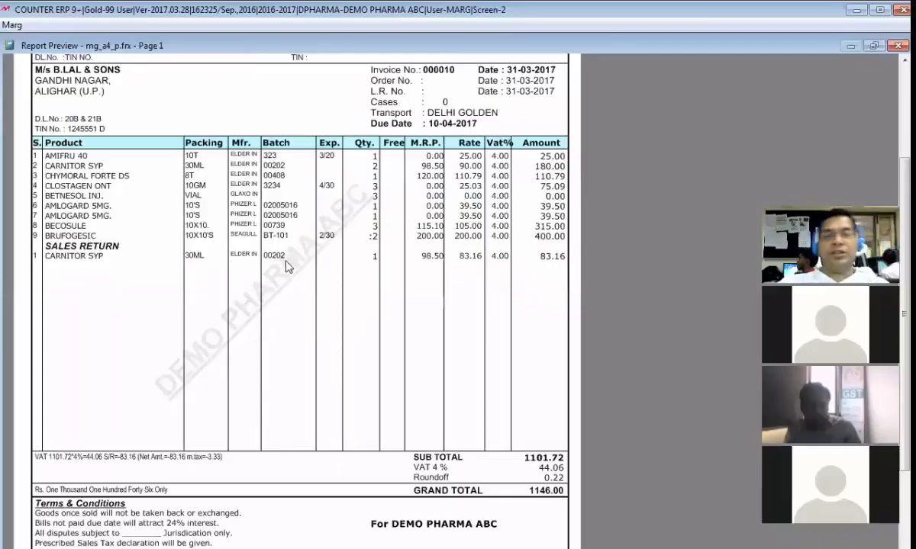
key("Escape")
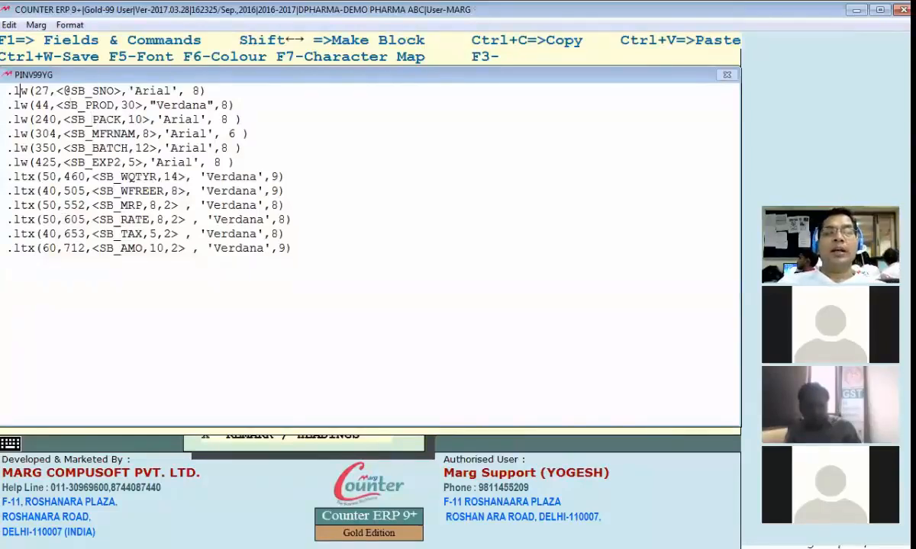
Comment out the SB_SNO serial-number line with * in the item code and save it
left_click(6, 91)
type("*")
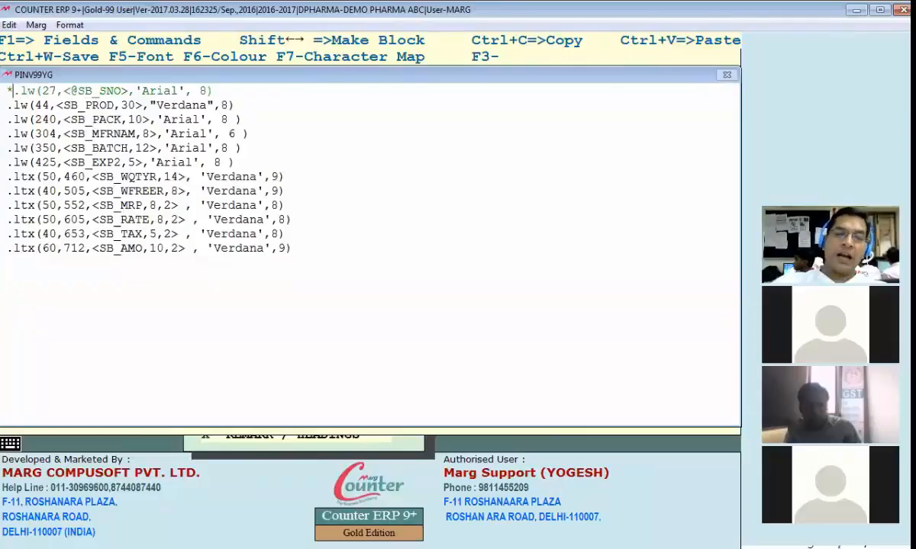
key("Escape")
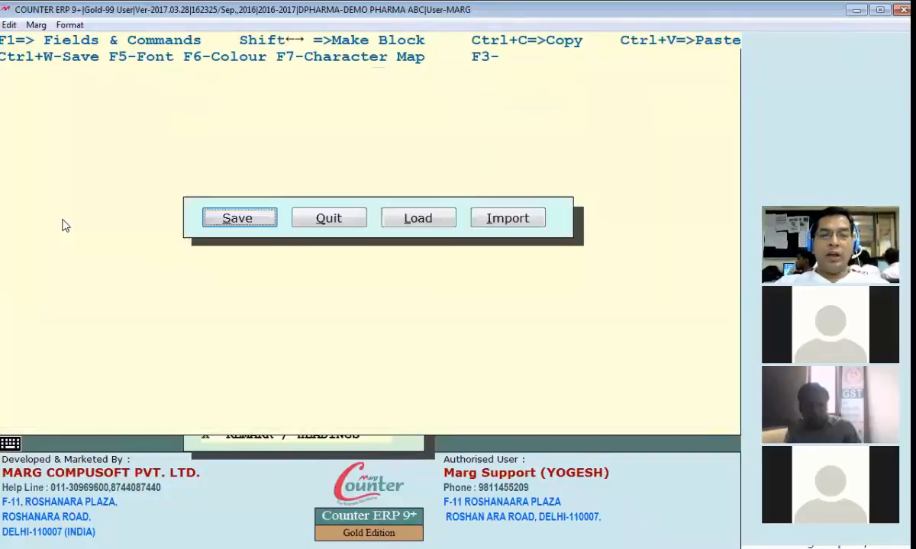
key("Return")
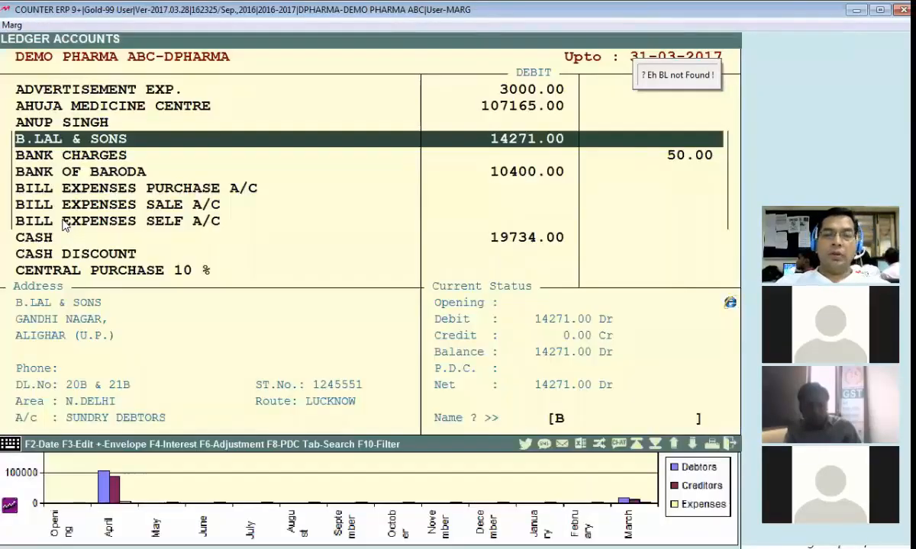
key("Return")
key("Return")
key("Return")
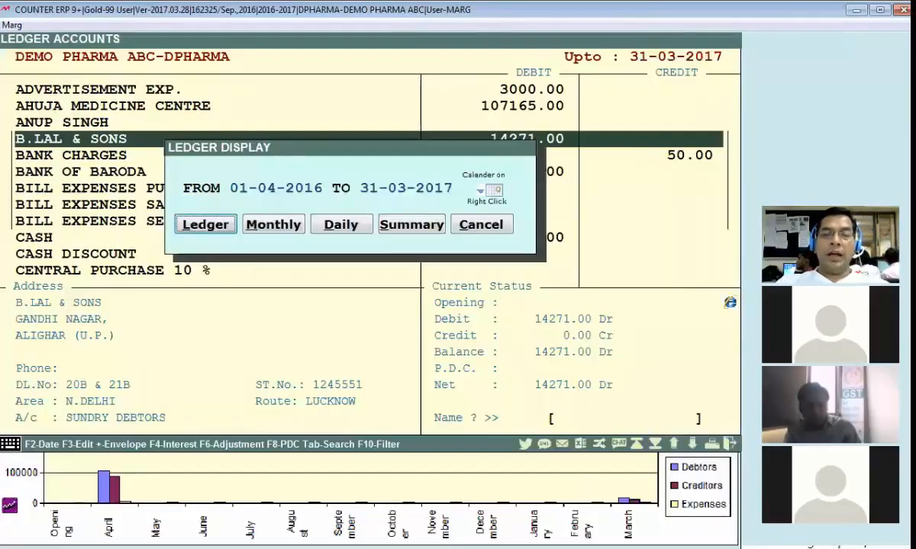
key("Return")
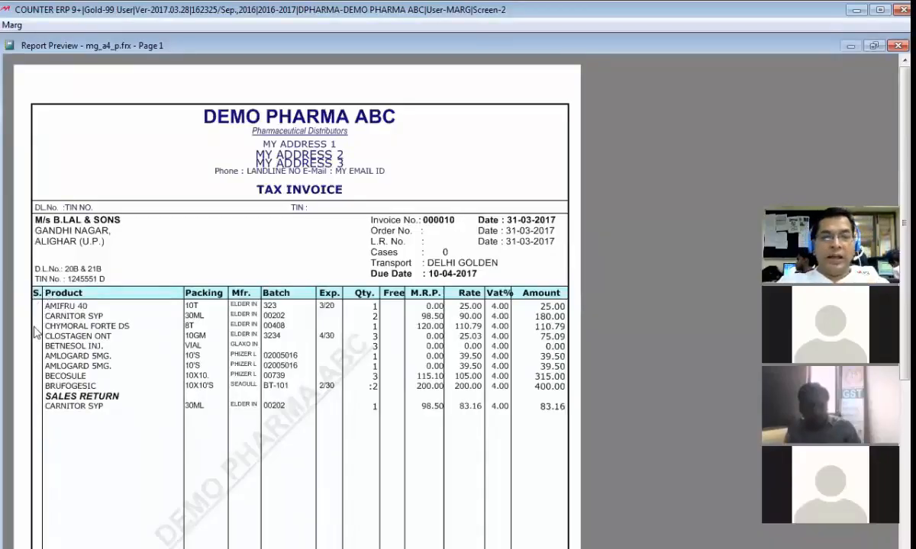
Change the serial-number line from .lw(27 to .lw(100 in the PINV99YG item code and save
key("Escape")
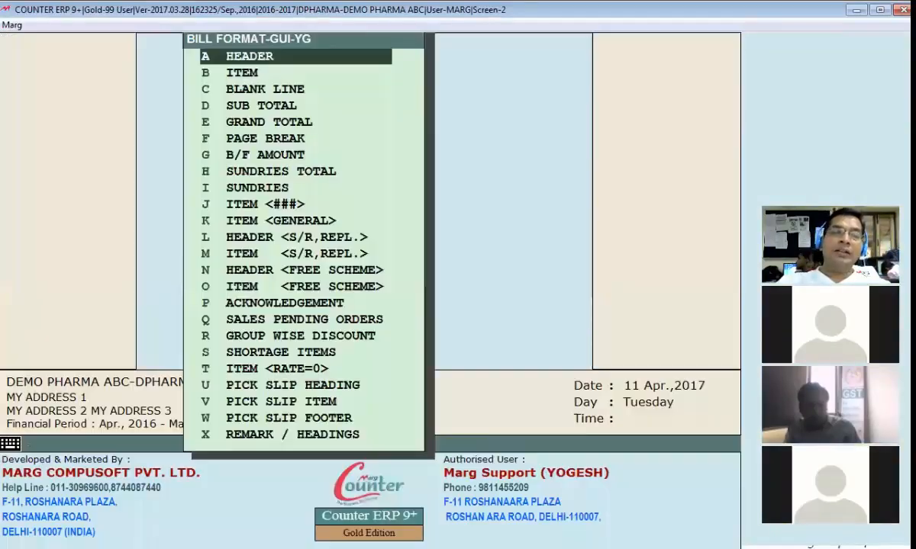
key("Return")
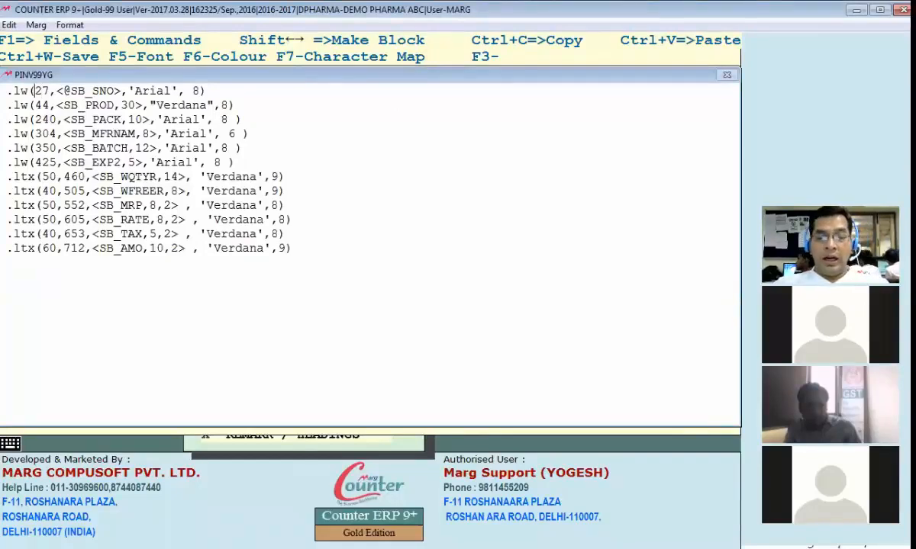
key("Delete")
key("Delete")
type("100")
key("ctrl+w")
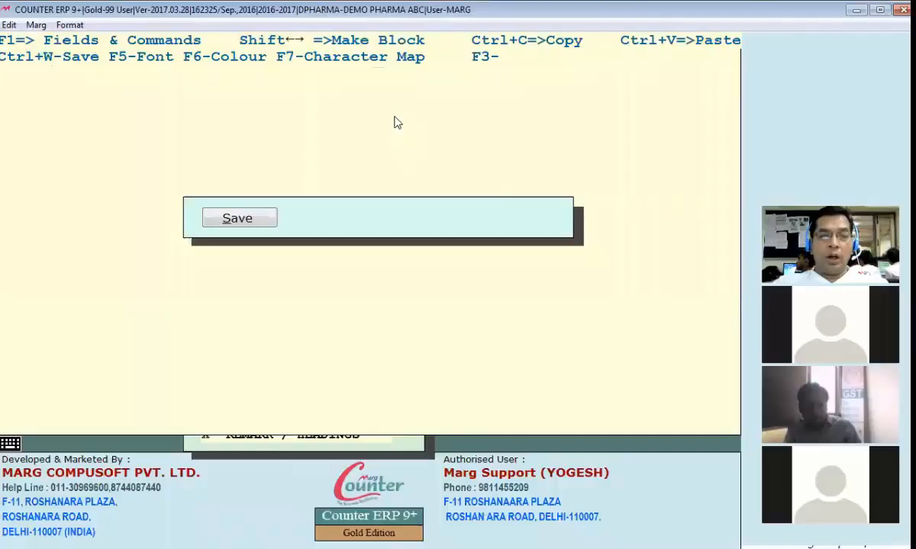
Preview bill 000010 zoomed on the product table, where serial numbers overlap product names
key("alt+Tab")
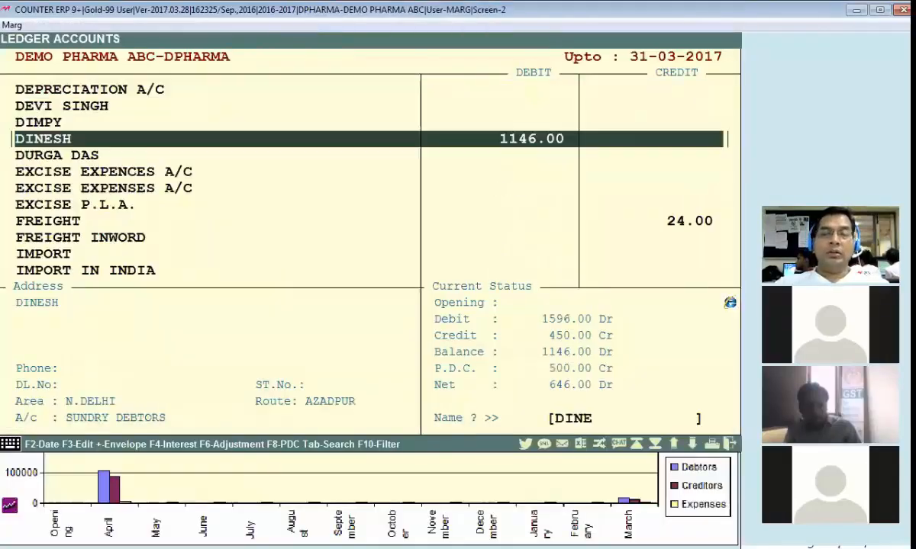
key("Return")
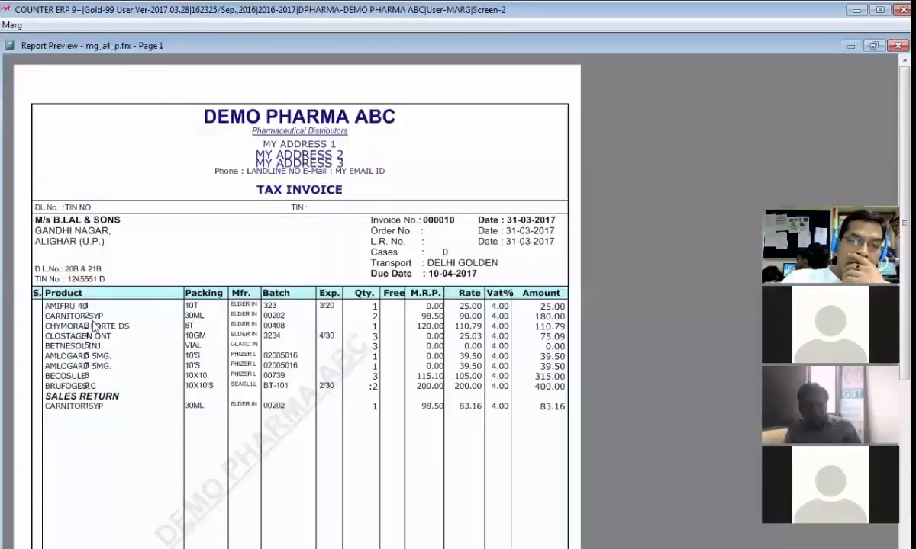
left_click(73, 243)
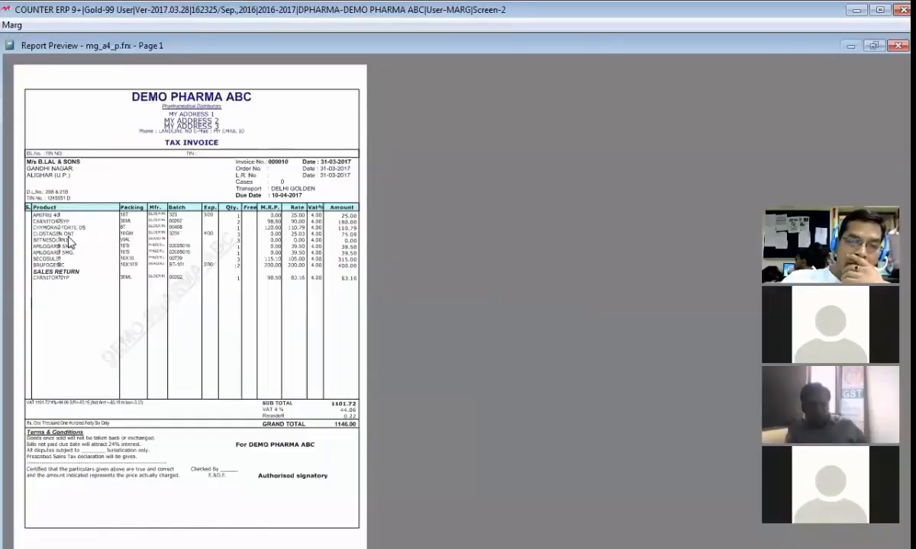
left_click(70, 241)
scroll(229, 315, "down", 3)
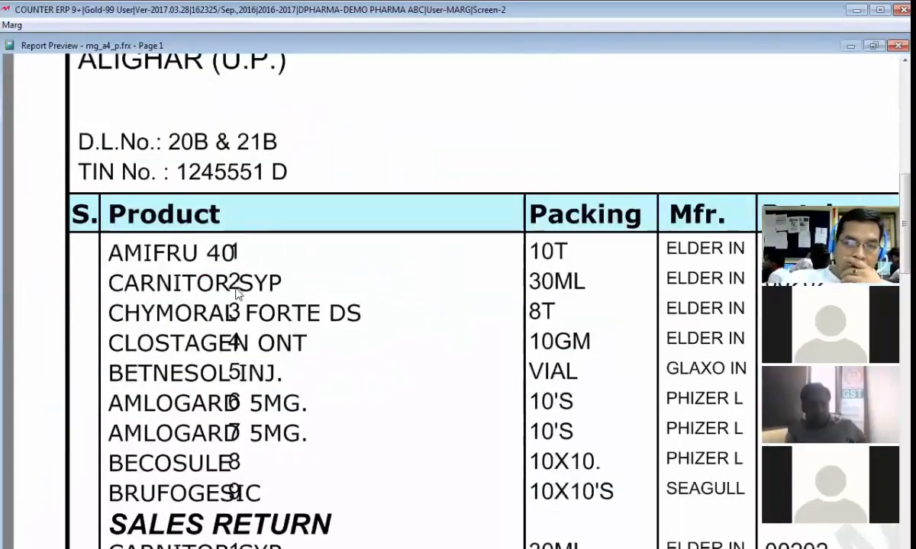
scroll(236, 318, "down", 3)
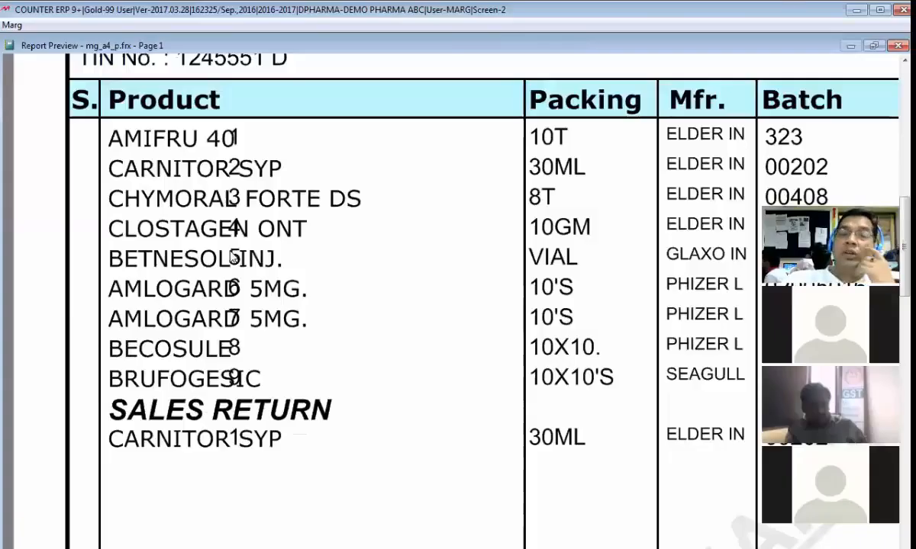
scroll(234, 257, "up", 3)
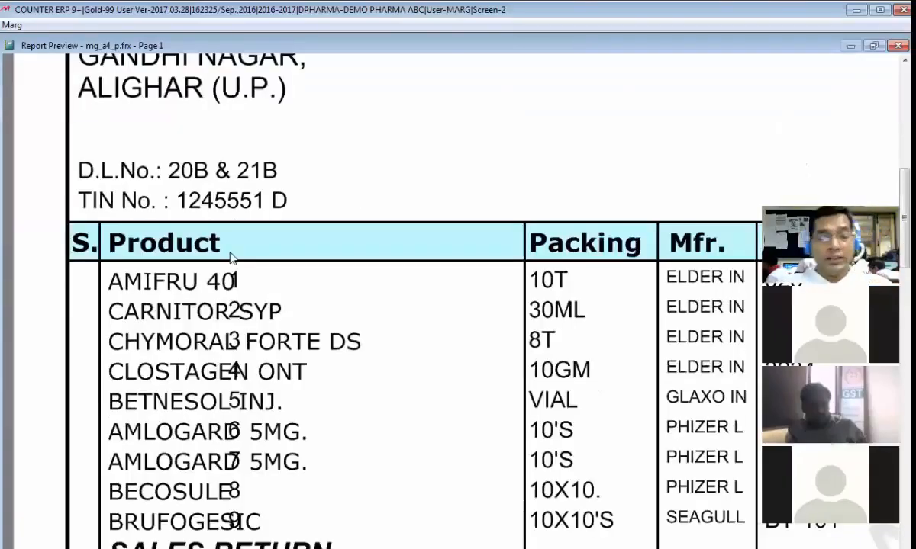
key("Escape")
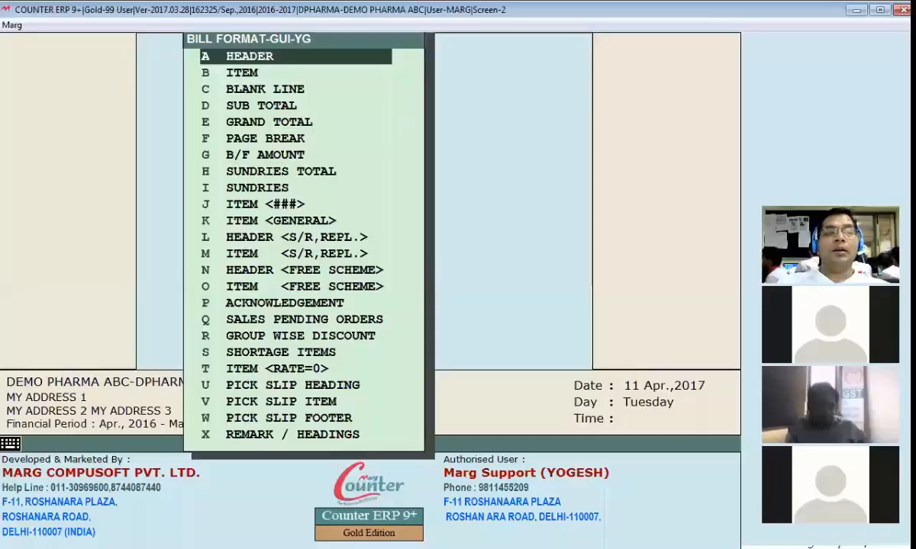
Delete line 1's old field and look up SB_SNO by searching SERIAL NO in Fields & Commands
key("Return")
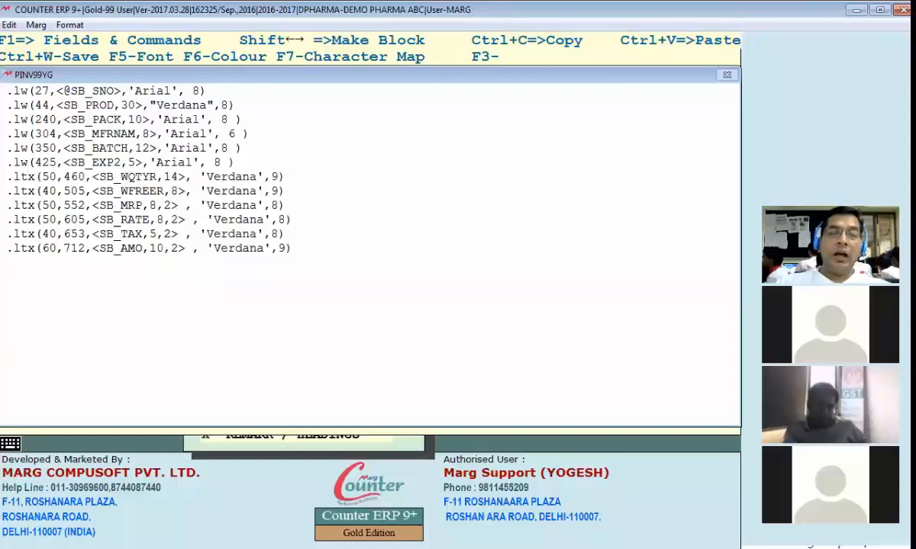
key("Delete")
key("Delete")
key("Delete")
key("Delete")
key("Delete")
key("Delete")
key("Delete")
key("Delete")
key("Delete")
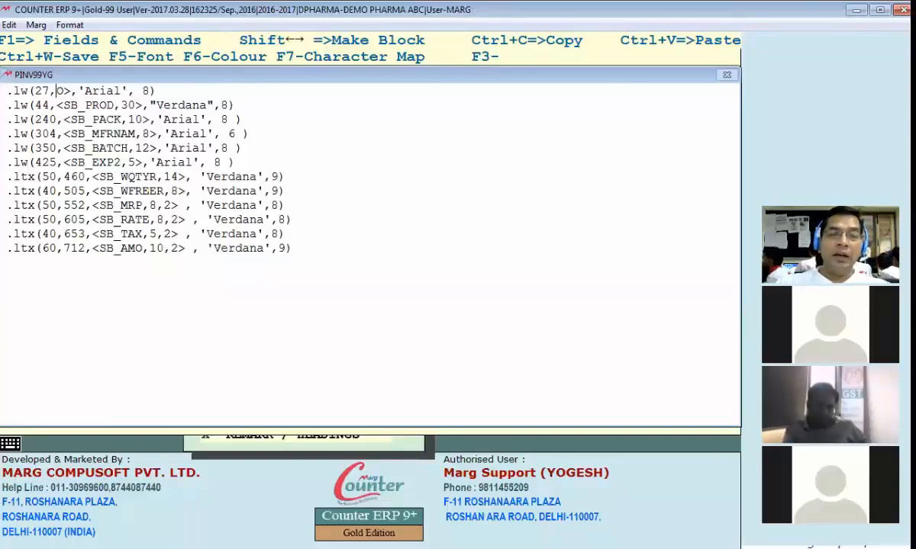
key("F1")
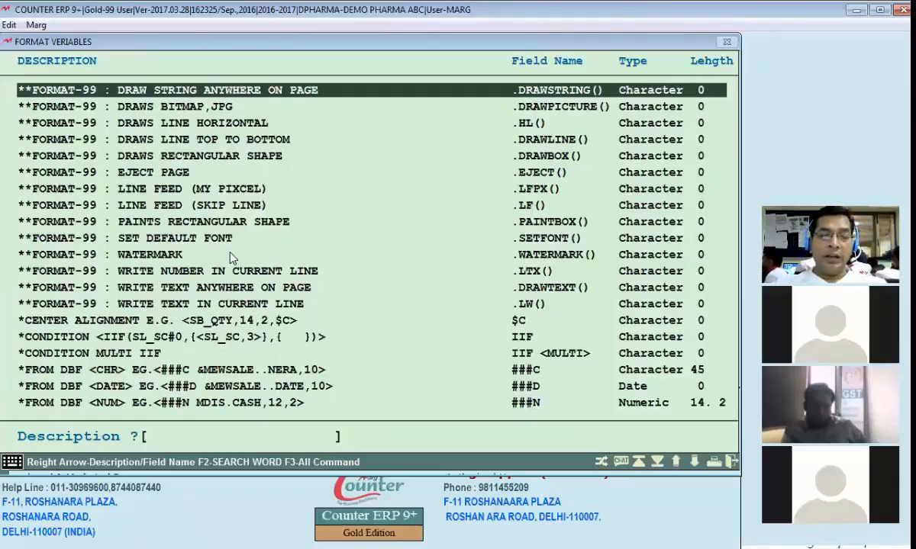
type("s")
type("SERIAL")
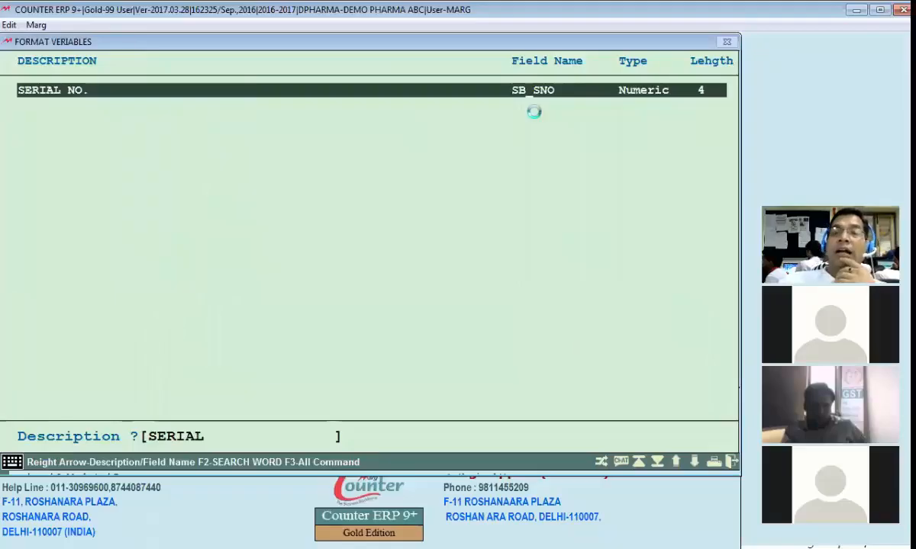
type(" NO")
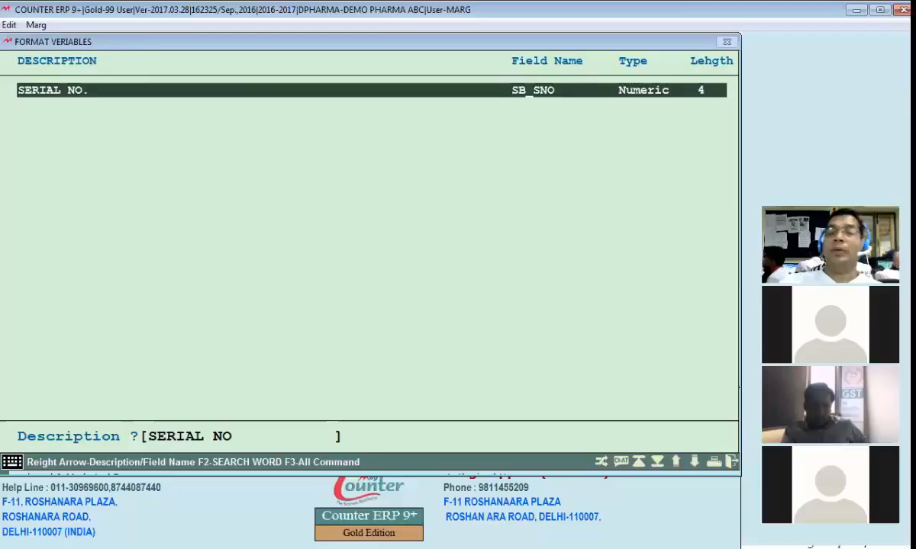
key("Return")
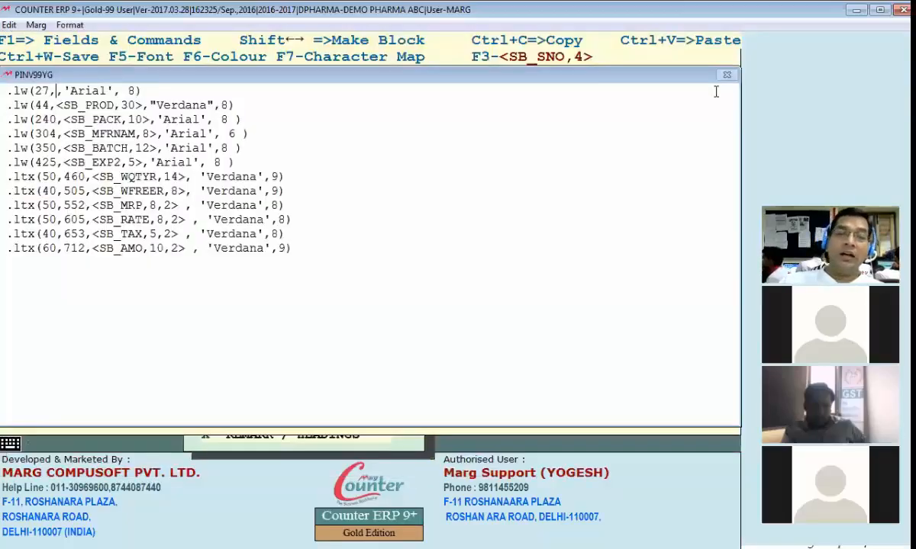
key("F3")
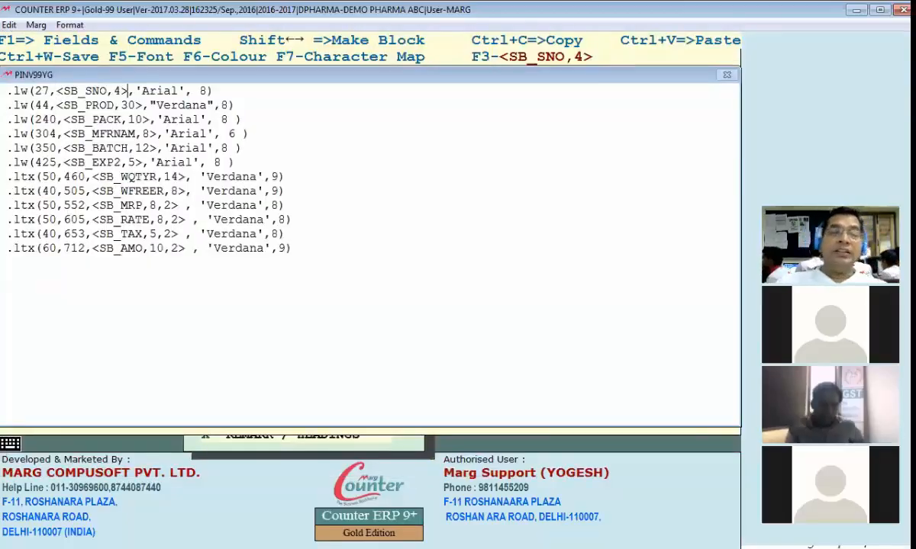
key("Left")
key("Left")
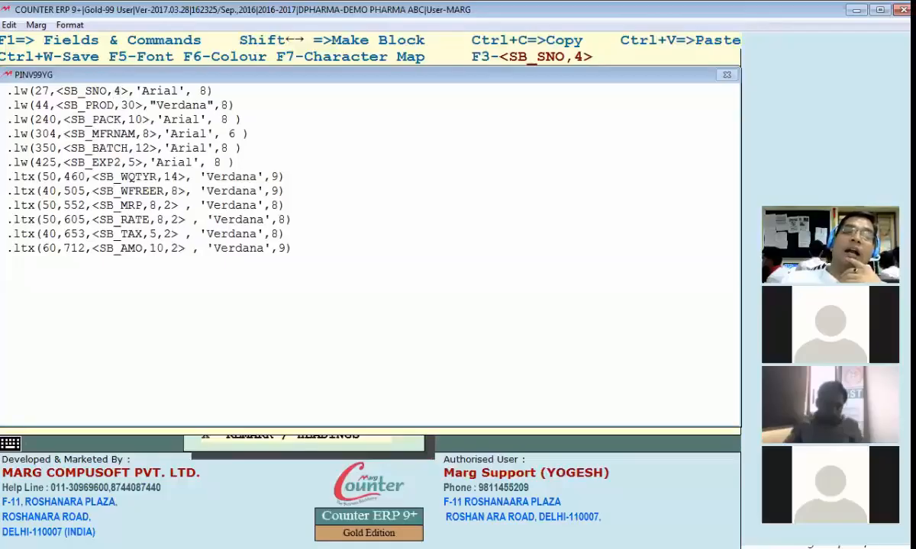
key("Left")
key("Left")
key("Left")
key("Left")
key("Left")
key("Left")
key("Left")
key("Left")
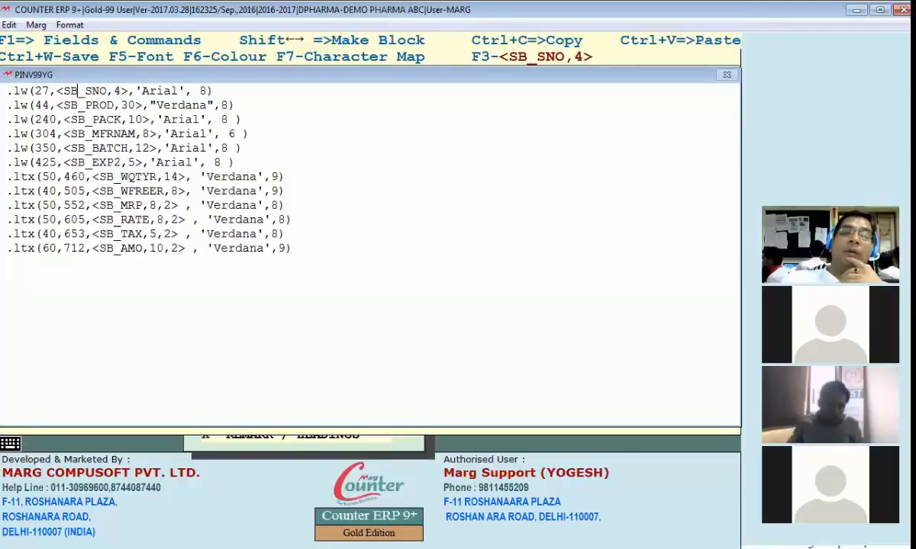
key("Right")
type("@")
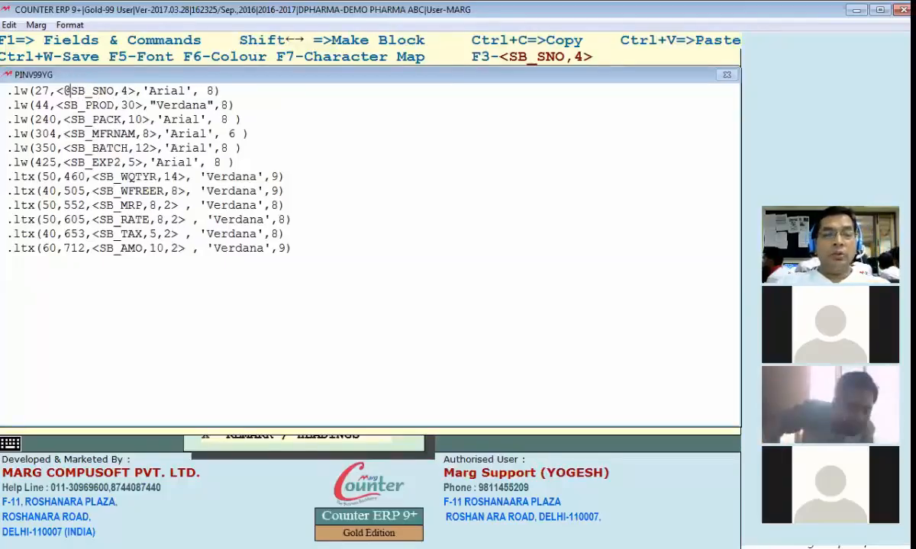
key("Right")
key("Right")
key("Right")
key("Right")
key("Right")
key("Right")
key("Delete")
key("Delete")
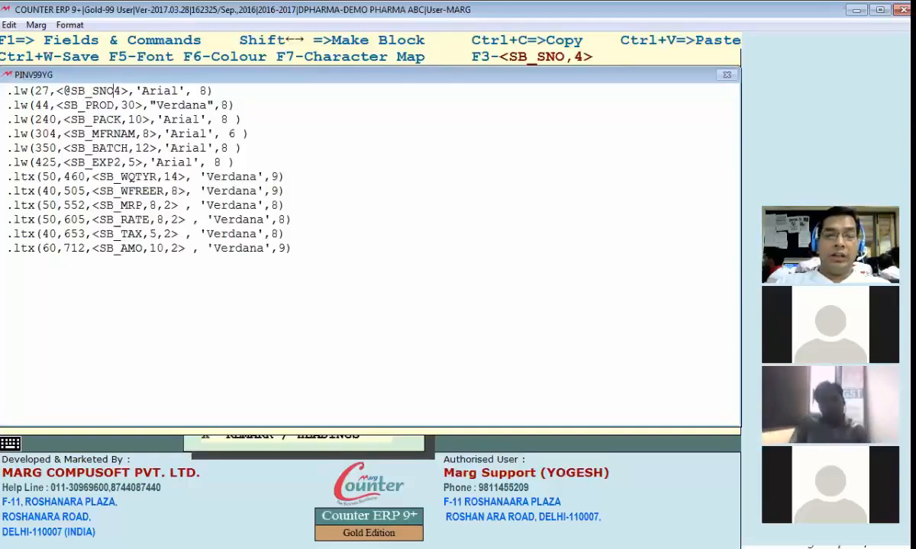
key("Down")
key("Up")
key("Right")
key("Right")
key("Right")
key("Right")
key("Right")
key("Right")
key("Right")
key("Right")
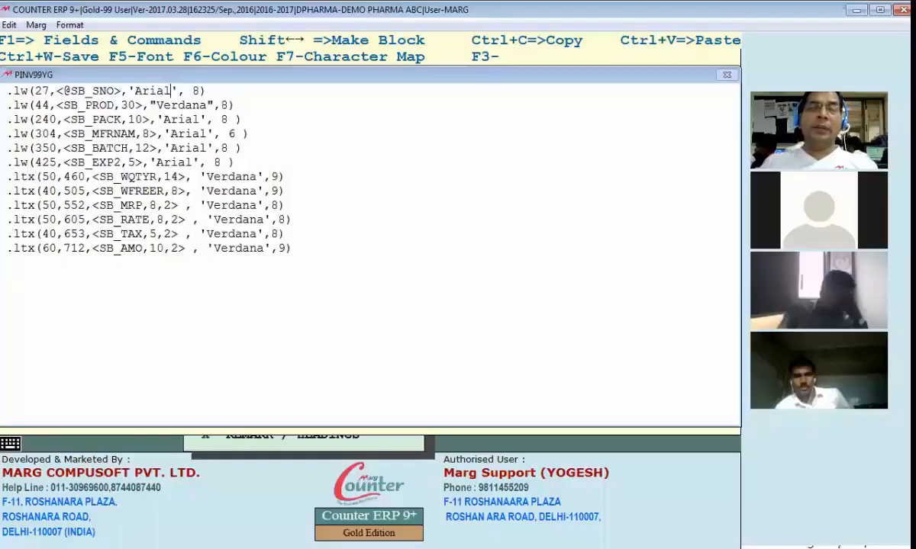
Change line 1's Arial font size from 8 to 14 and save the format
key("shift+Left")
key("shift+Left")
key("shift+Left")
key("shift+Left")
key("shift+Left")
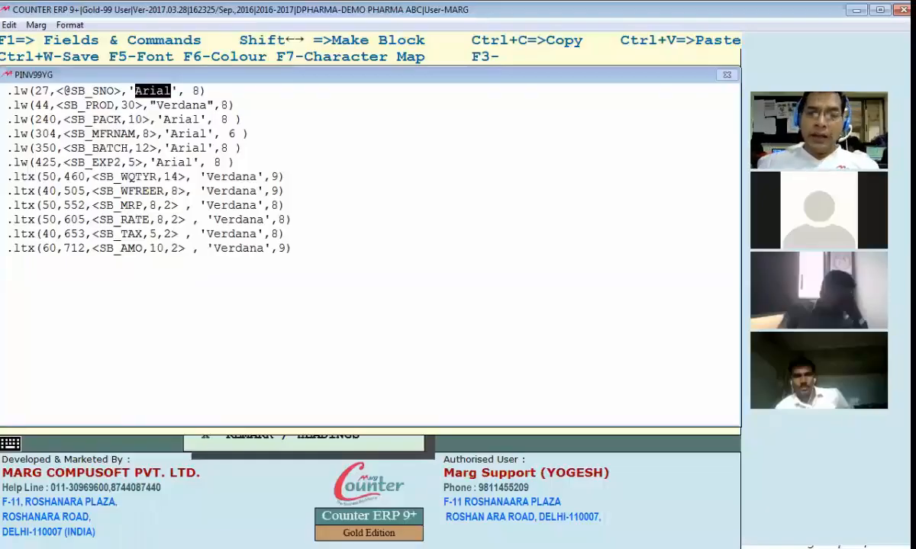
key("Right")
key("Right")
key("Right")
key("Right")
key("Right")
key("Right")
key("Right")
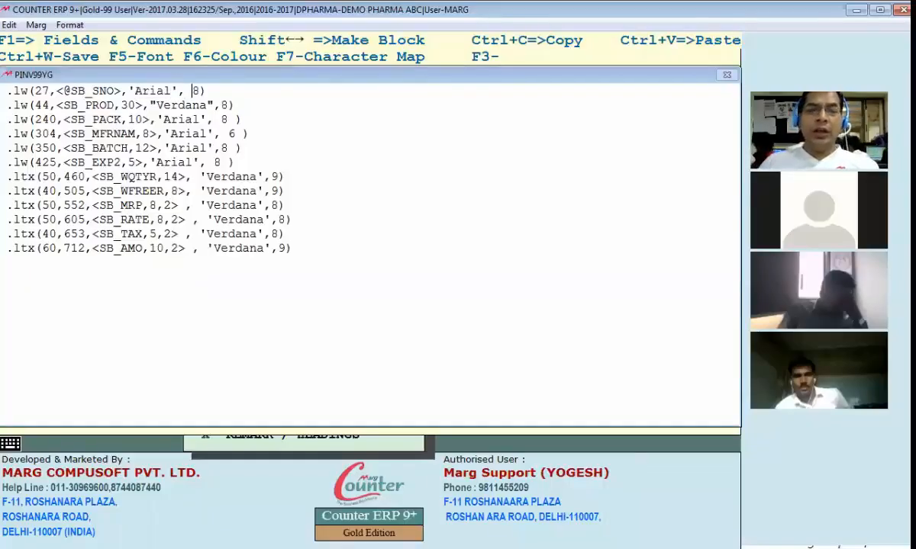
type("14")
key("Delete")
key("Delete")
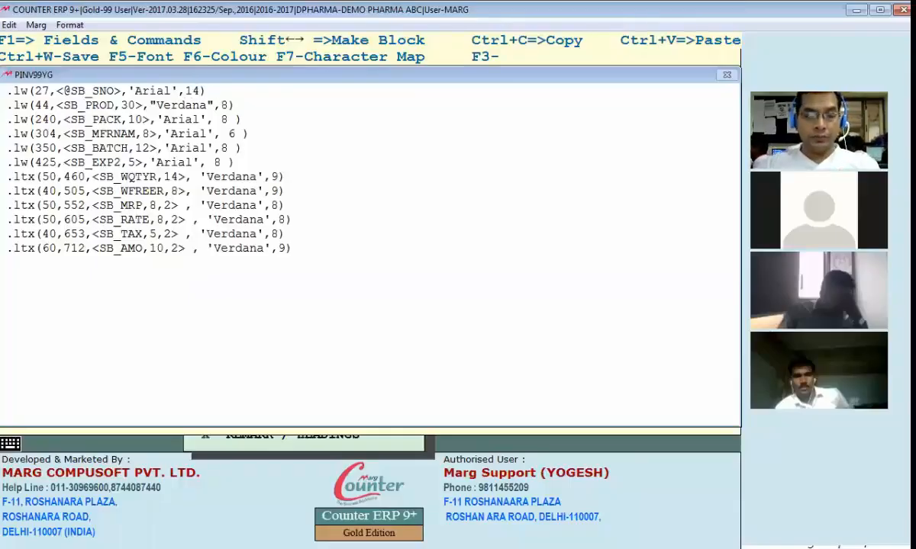
key("ctrl+w")
key("Return")
key("ctrl+l")
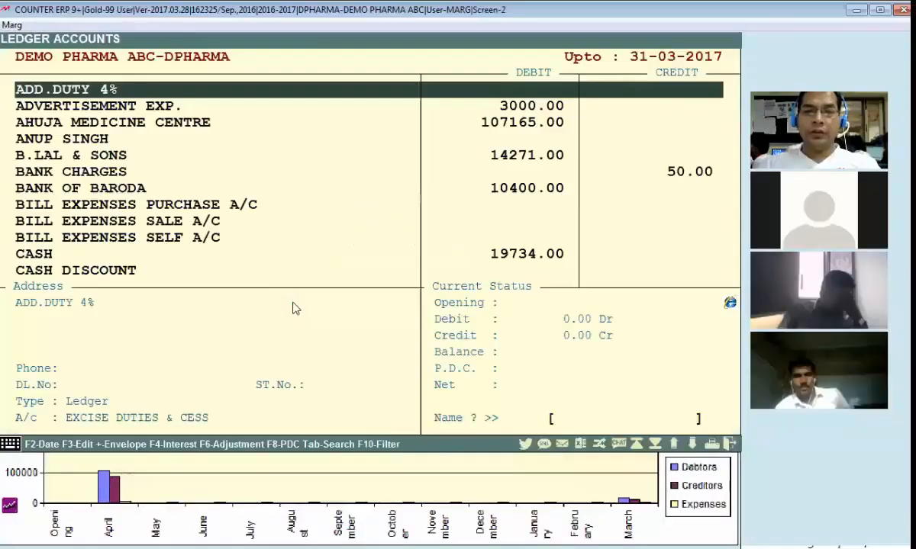
Preview bill 000010 from the B.LAL & SONS ledger for the full year, then return to the item code
type("b")
key("Return")
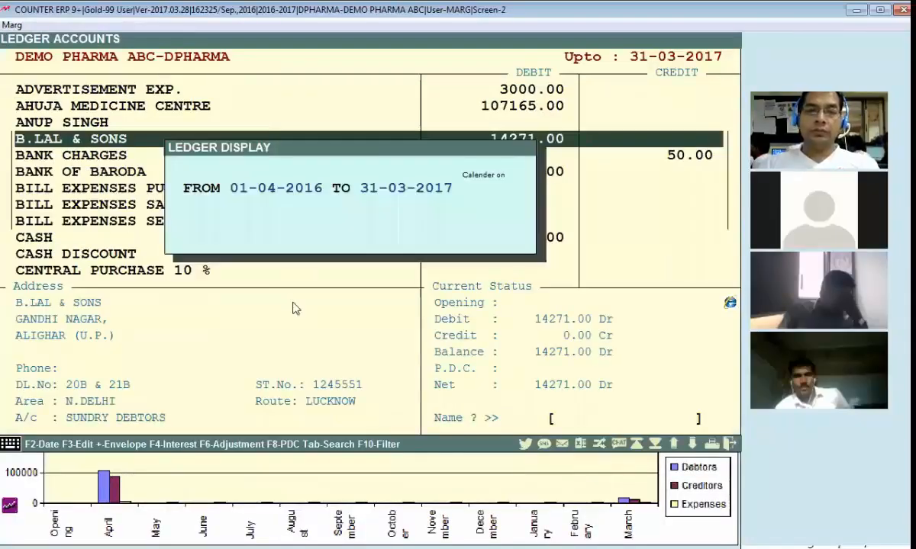
key("Return")
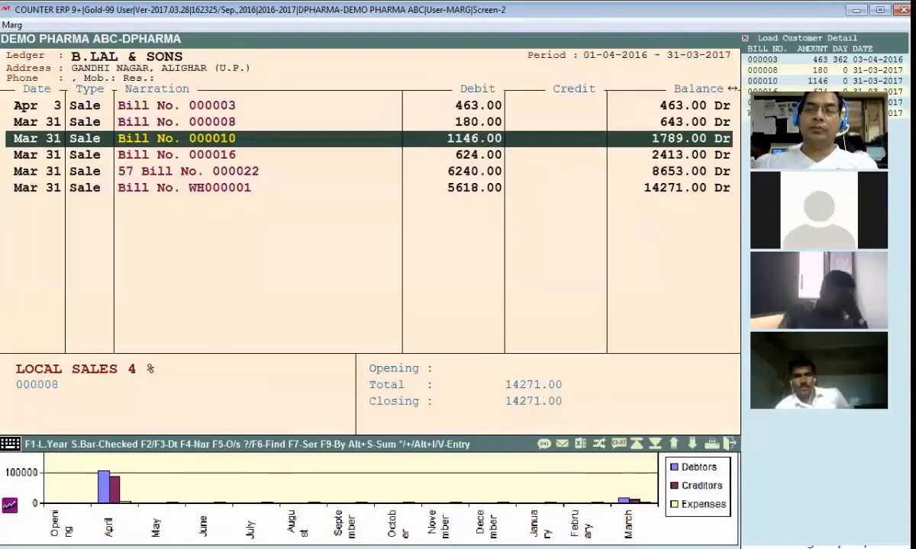
key("Tab")
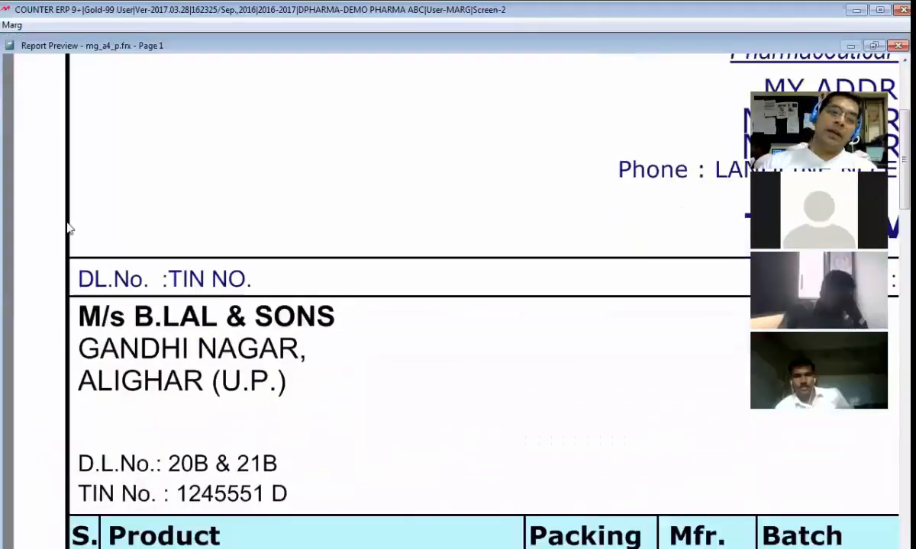
scroll(67, 215, "down", 5)
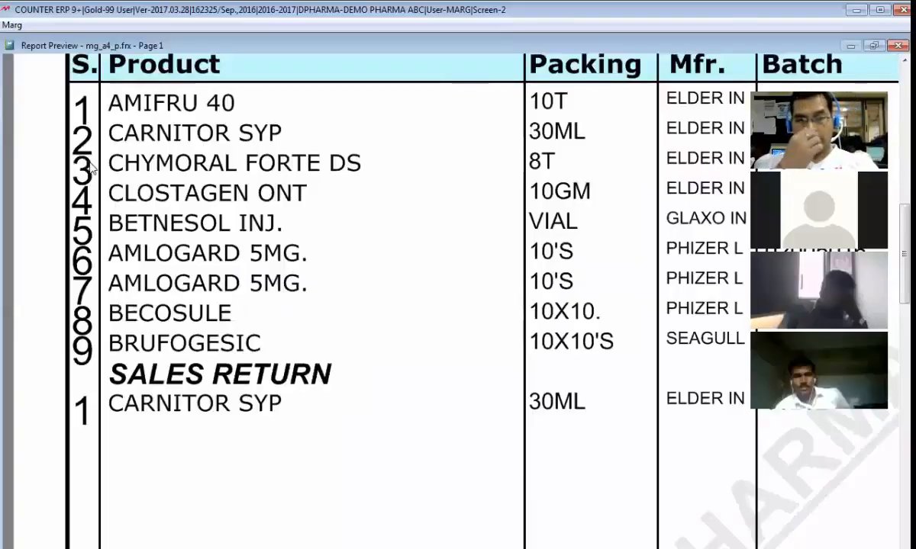
key("Escape")
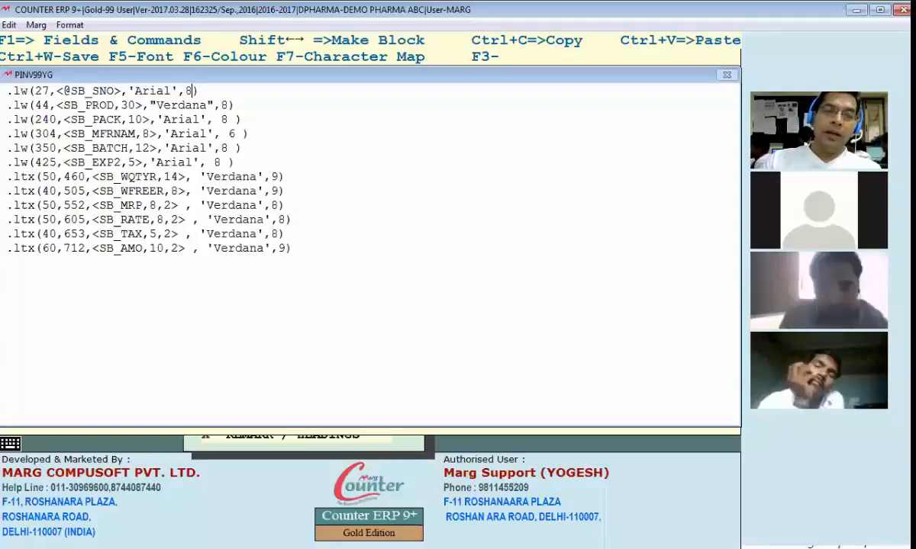
Step through the serial, product, pack and batch fields in the PINV99YG item code
left_click(35, 91)
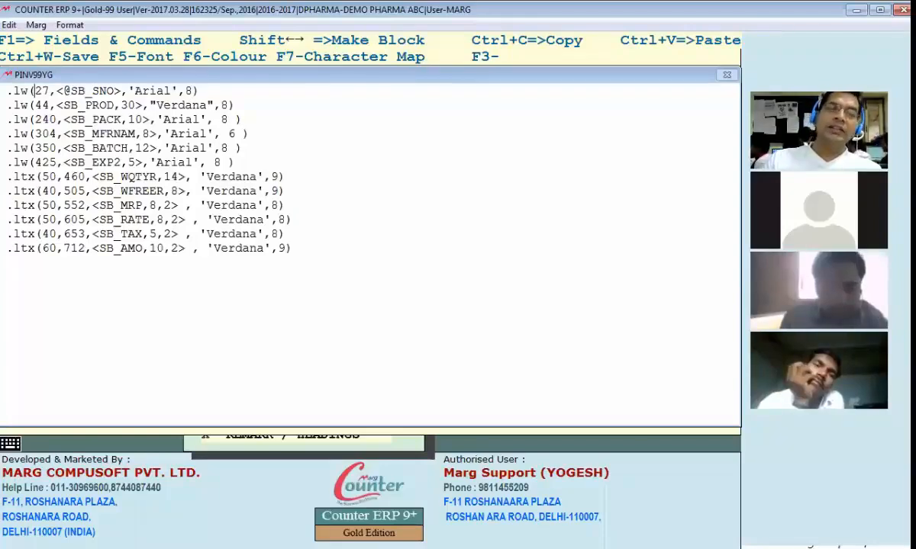
key("Right")
key("Right")
key("Right")
key("Right")
key("Right")
key("Right")
key("Right")
key("Right")
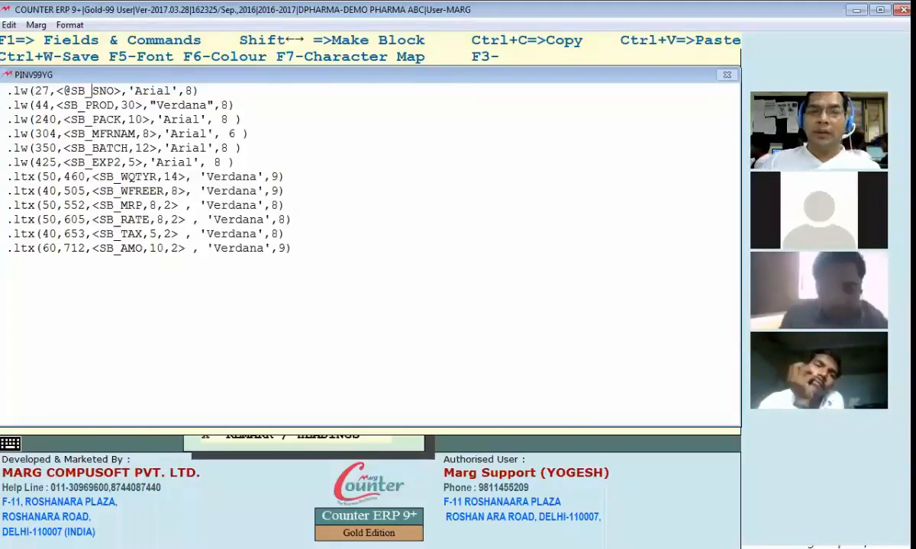
key("Right")
key("Right")
key("Right")
key("Right")
key("Right")
key("Right")
key("Right")
key("Right")
key("Right")
key("Right")
key("Right")
key("Right")
key("Right")
key("Right")
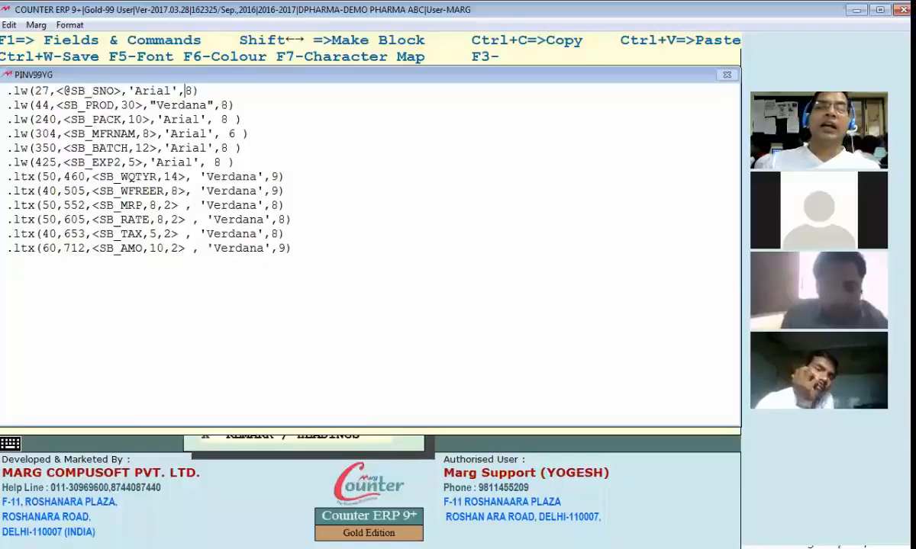
key("Down")
key("Left")
key("Left")
key("Left")
key("Left")
key("Left")
key("Left")
key("Left")
key("Left")
key("Left")
key("Left")
key("Left")
key("Left")
key("Left")
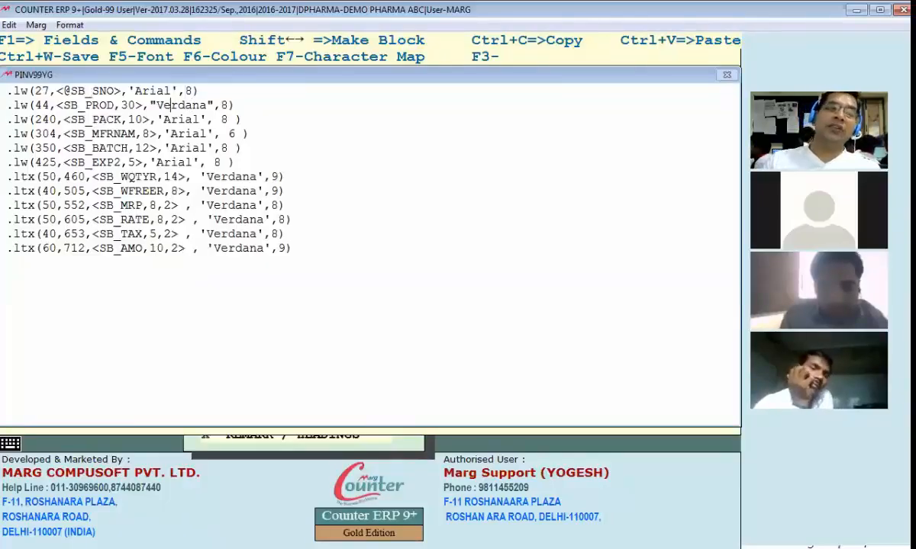
key("Left")
key("Down")
key("Right")
key("Right")
key("Down")
key("Down")
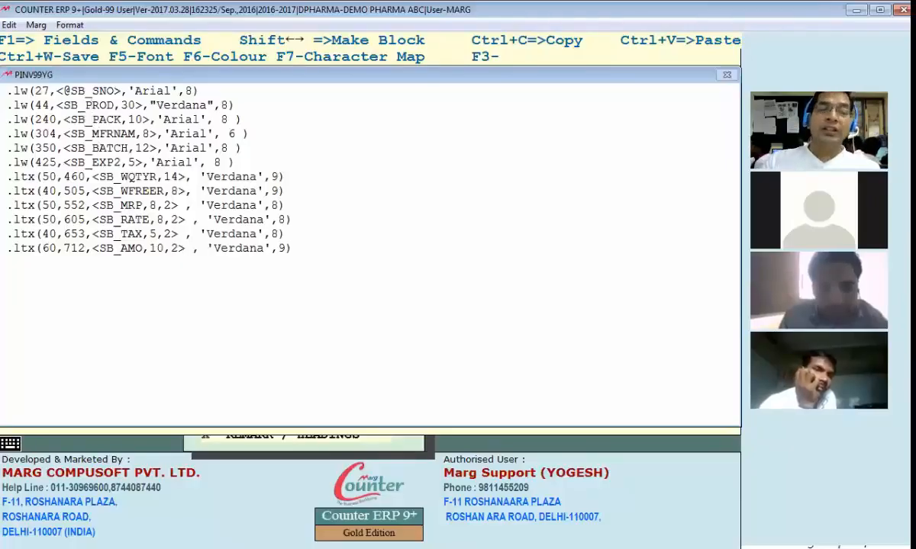
key("Up")
key("Up")
key("Up")
key("Up")
key("Up")
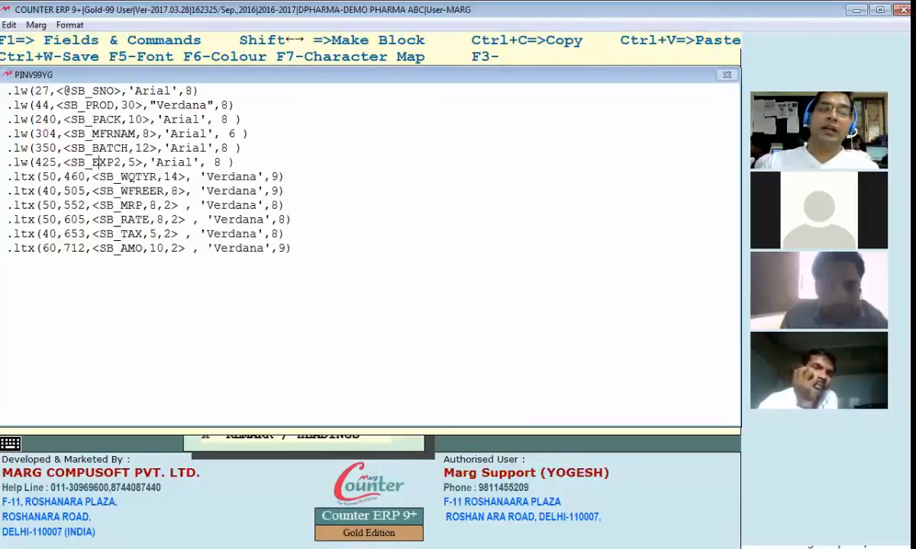
Change the SB_WQTYR line's position from 460 to 440
key("Right")
key("Right")
key("Right")
key("Right")
key("Right")
key("Right")
key("Right")
key("Right")
key("Right")
key("Right")
key("Right")
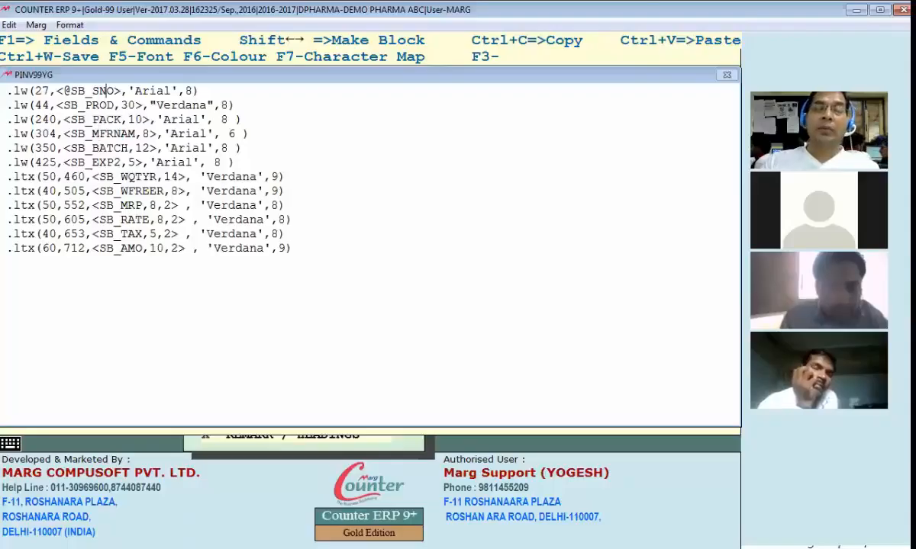
key("Down")
key("Down")
key("Down")
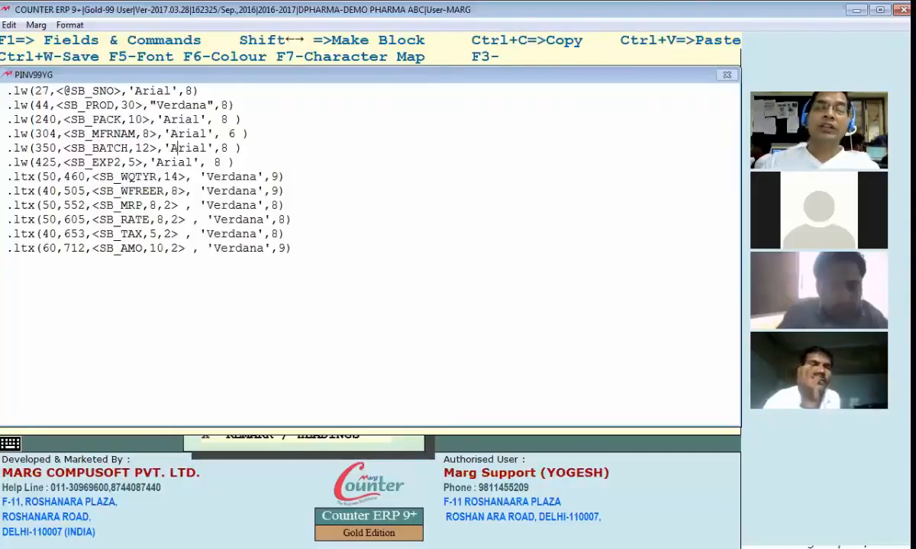
key("Left")
key("Left")
key("Left")
key("Down")
key("Up")
key("Up")
key("Left")
key("Left")
key("Left")
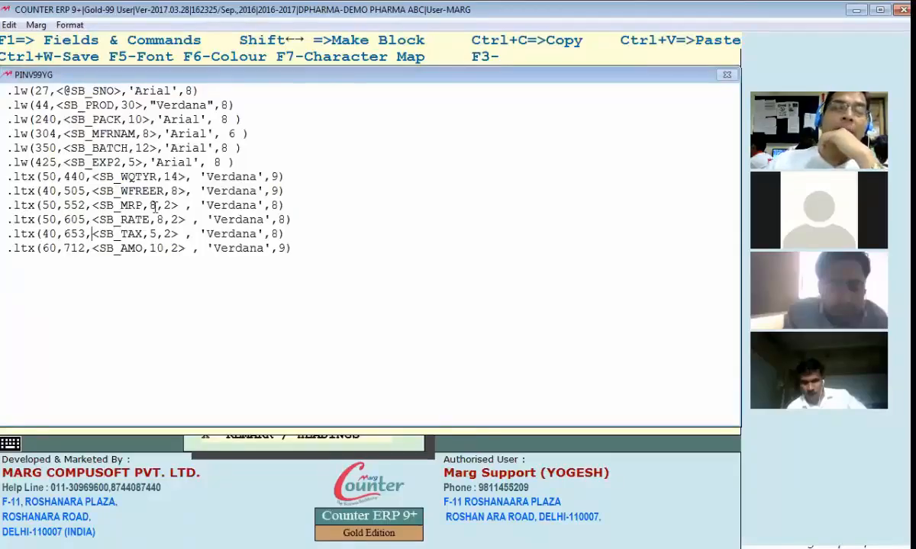
Select the 8,2 size after SB_MRP, then close the format editor
left_click_drag(150, 206, 169, 208)
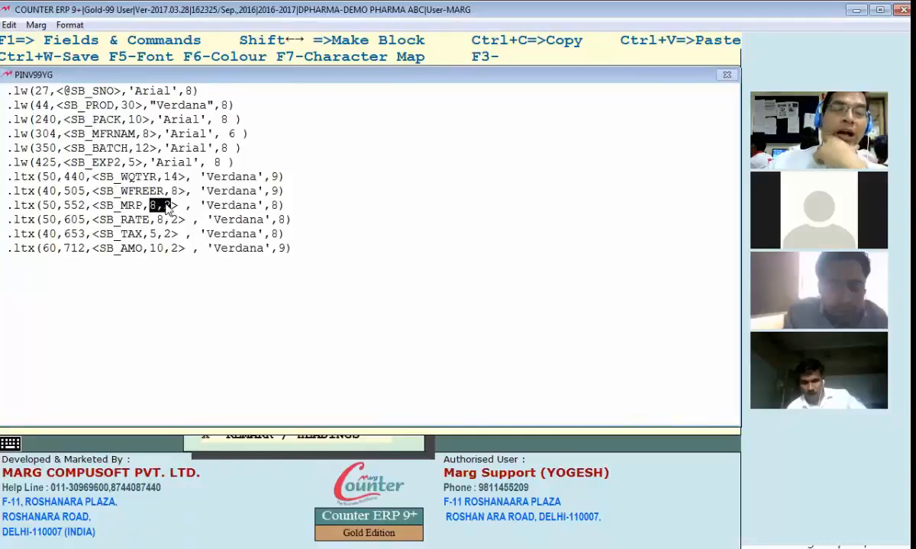
left_click(151, 206)
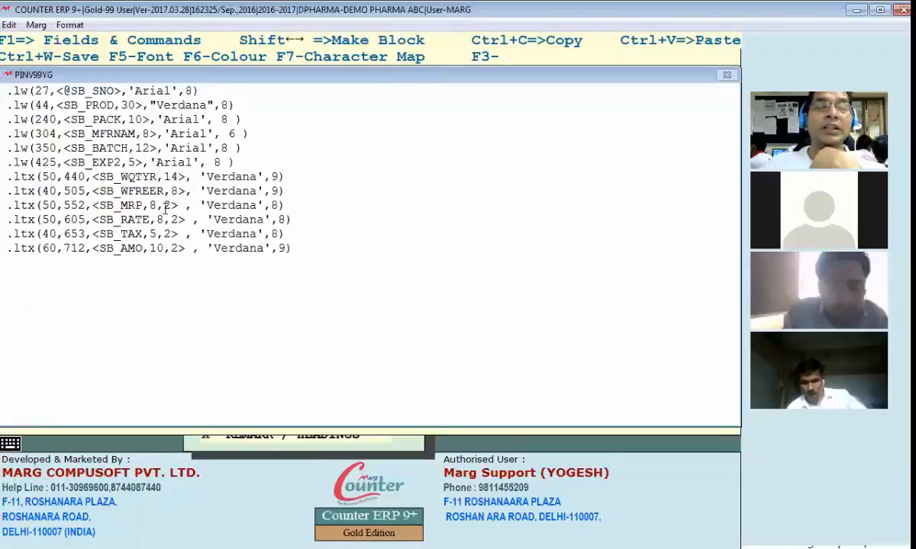
key("Escape")
Load the updated format and review the invoice preview
left_click(329, 219)
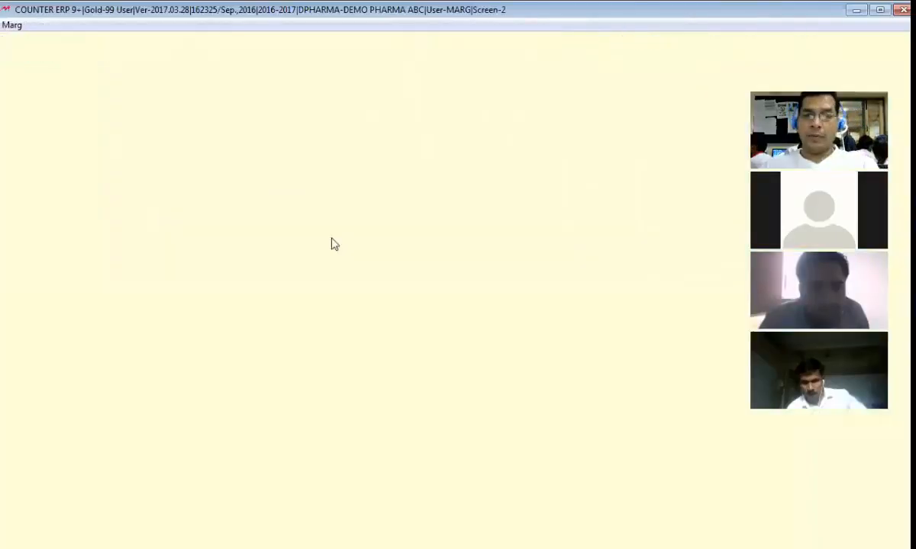
scroll(458, 267, "down", 3)
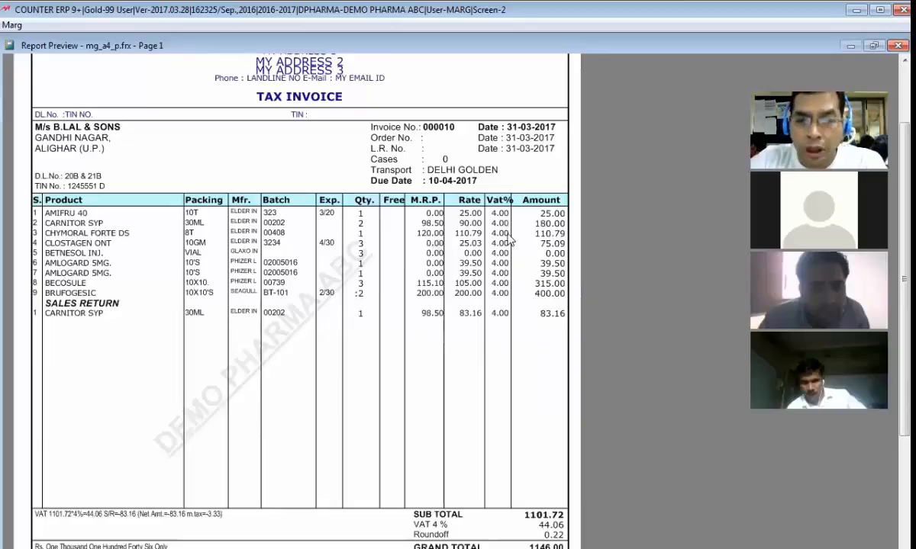
key("Escape")
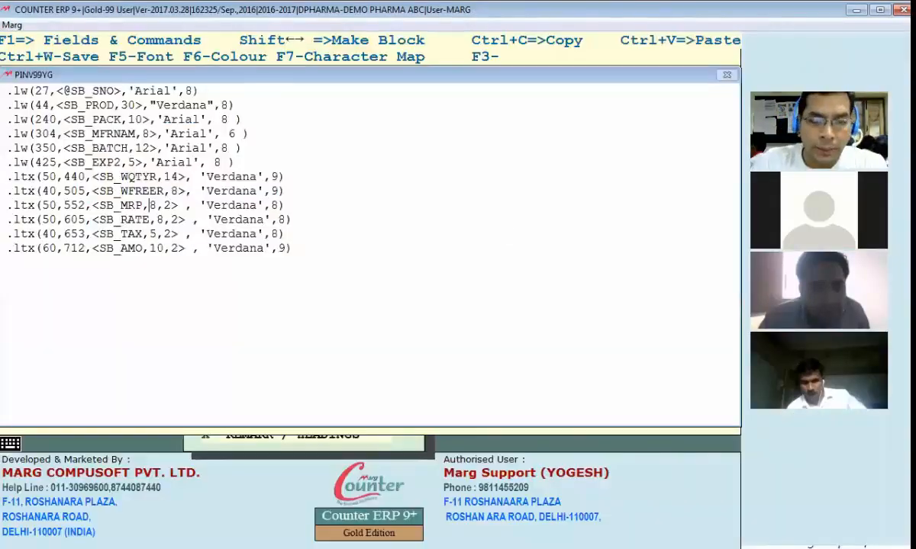
Change the MRP width digit to 5, save the format and preview the invoice
key("BackSpace")
type("5")
key("ctrl+w")
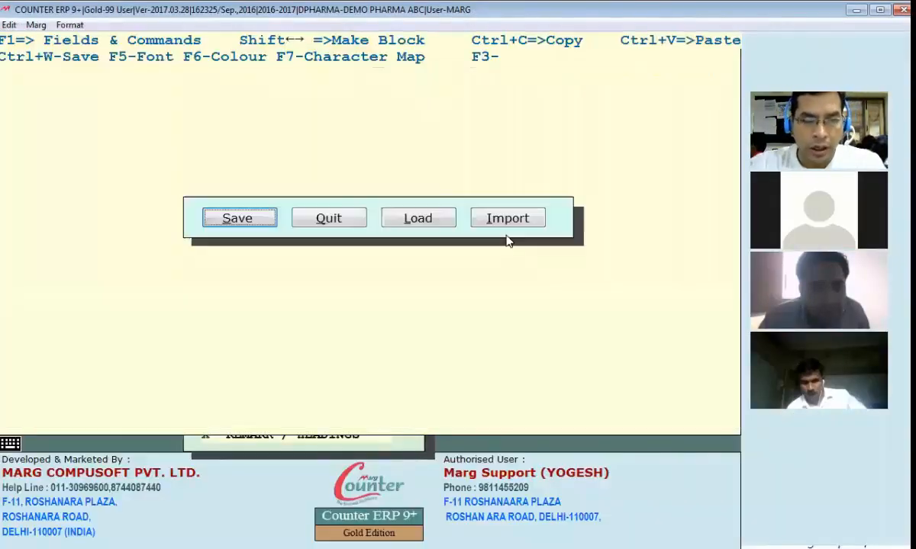
key("Return")
key("alt+Tab")
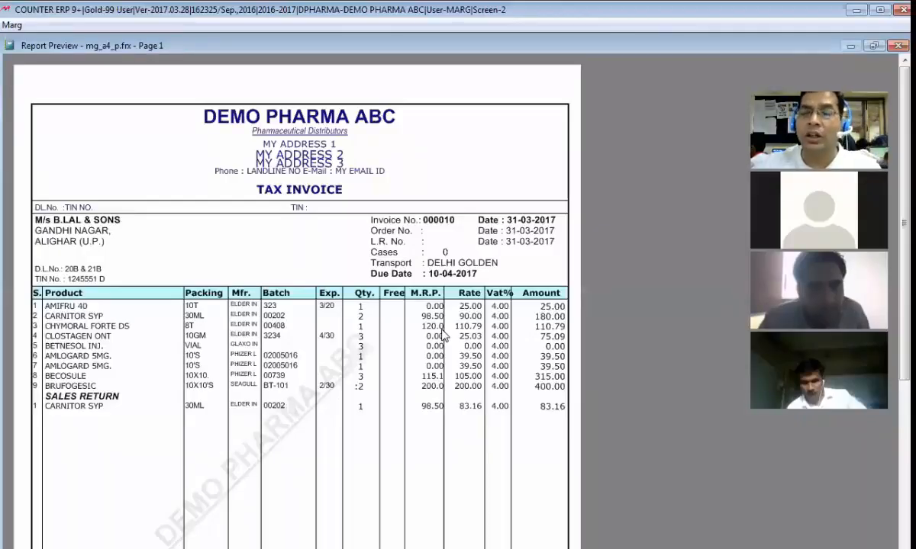
key("Escape")
key("Escape")
key("Escape")
key("Escape")
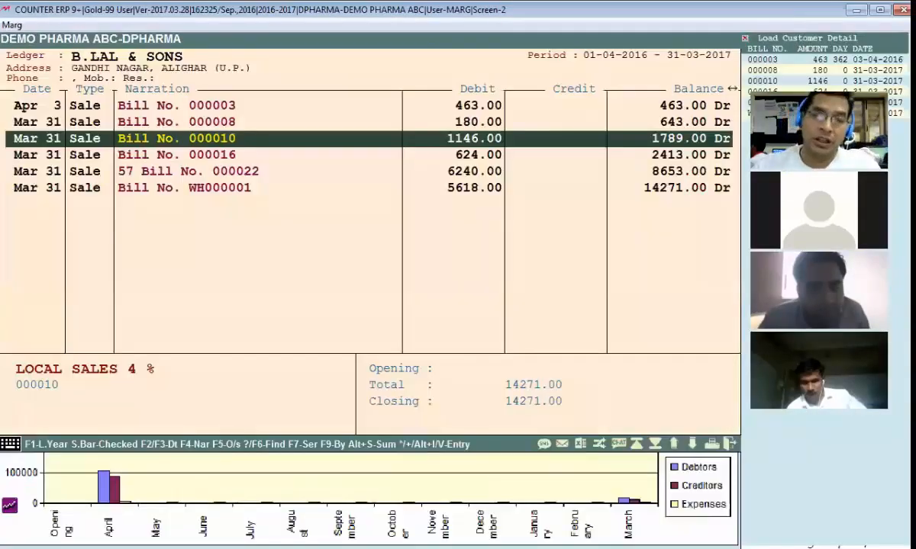
key("Escape")
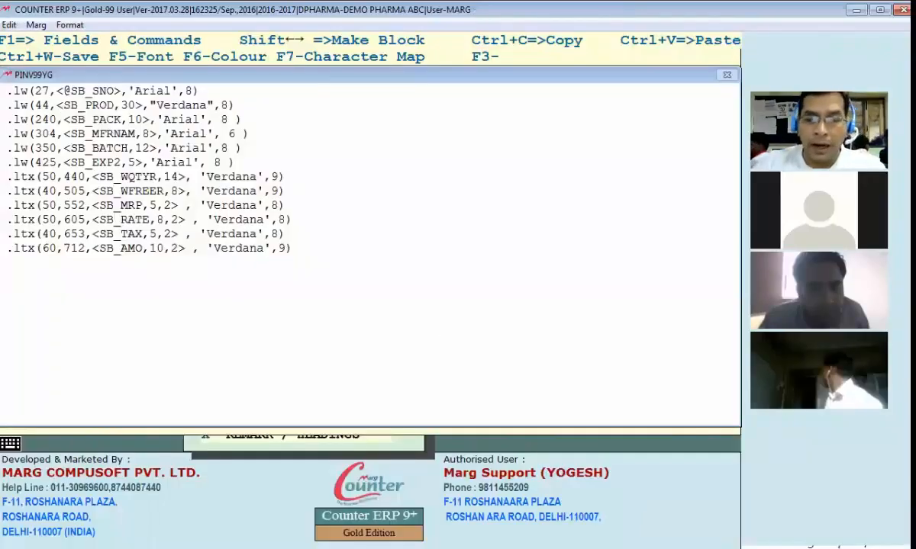
Set the MRP width to 6, save, and check the invoice preview
key("Delete")
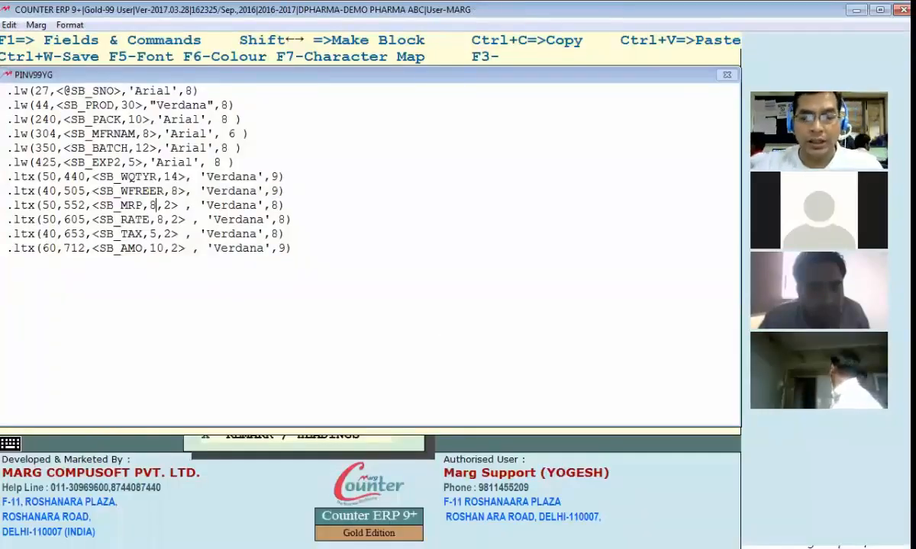
key("BackSpace")
type("6")
key("ctrl+w")
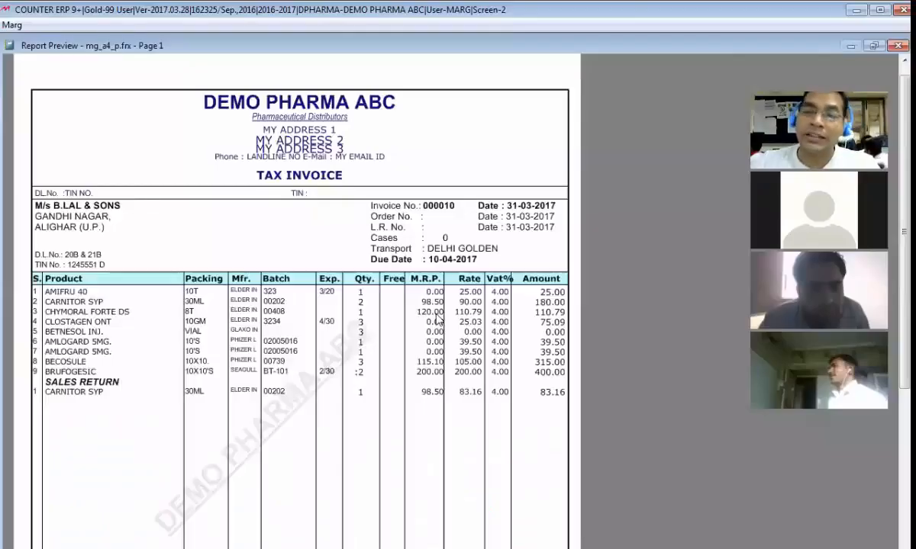
key("Escape")
key("Escape")
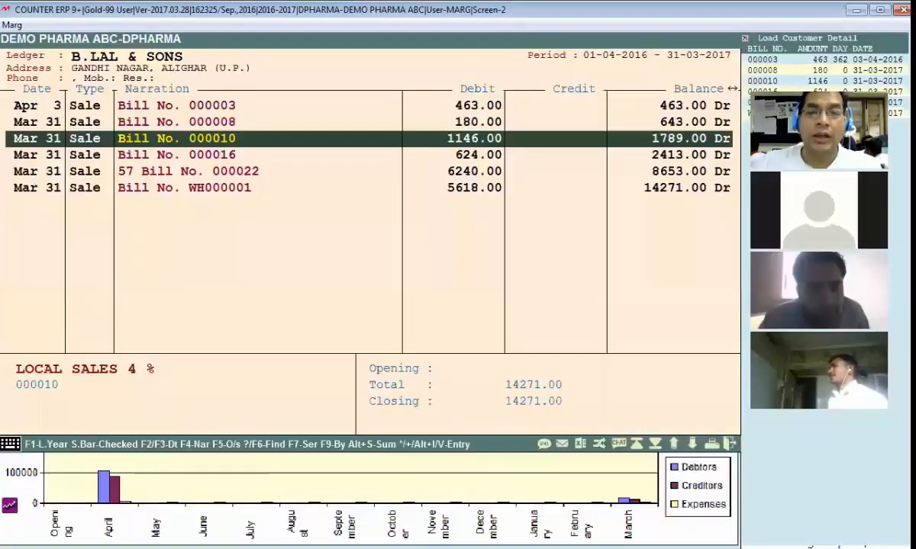
Set the MRP decimals to 1 for <SB_MRP,6,1>, save, and check the preview
key("alt+Tab")
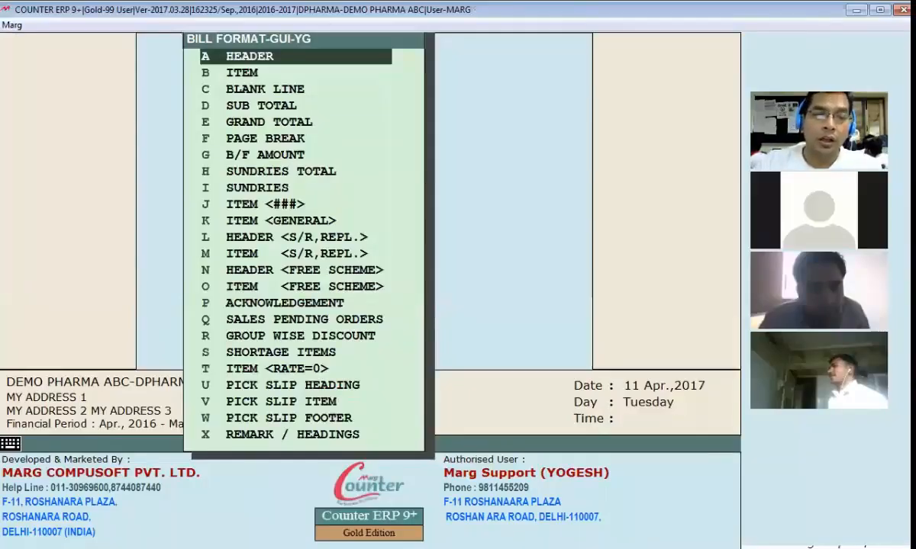
key("Return")
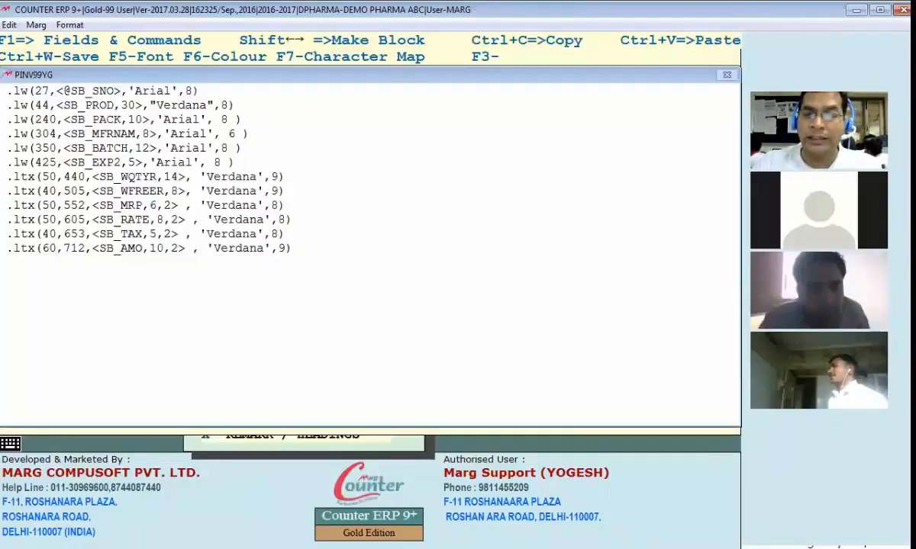
key("BackSpace")
type("1")
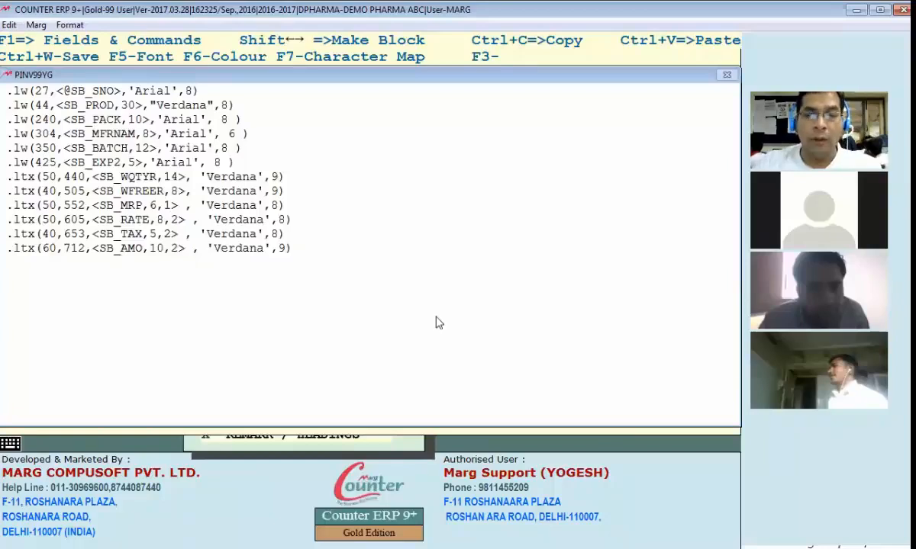
key("ctrl+w")
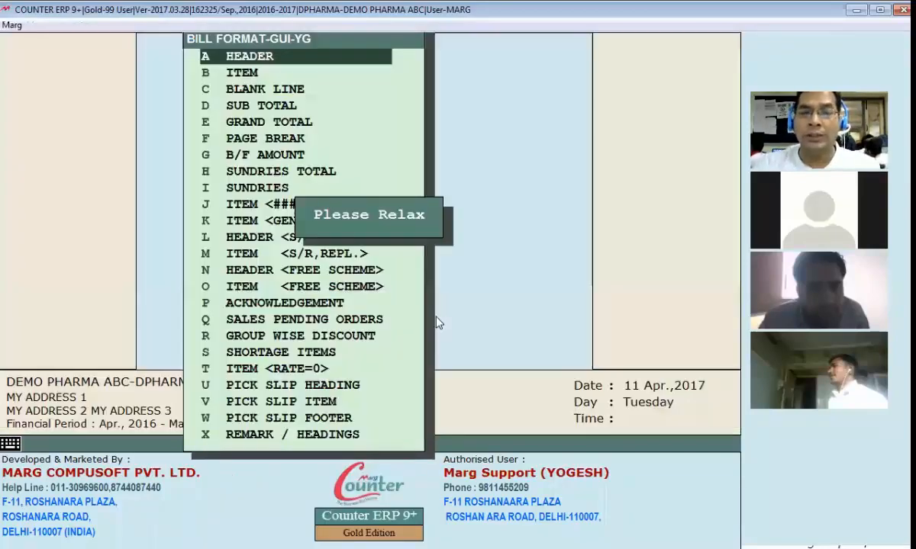
key("alt+Tab")
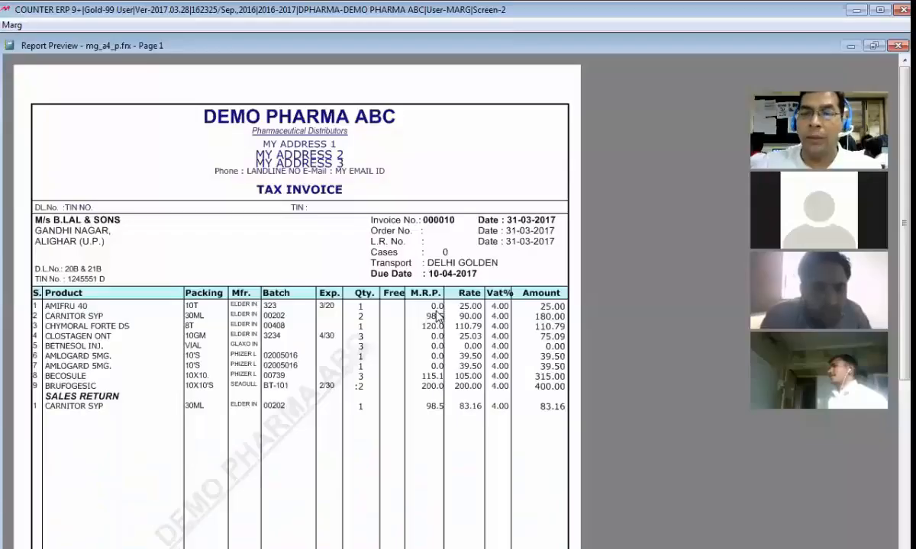
key("Escape")
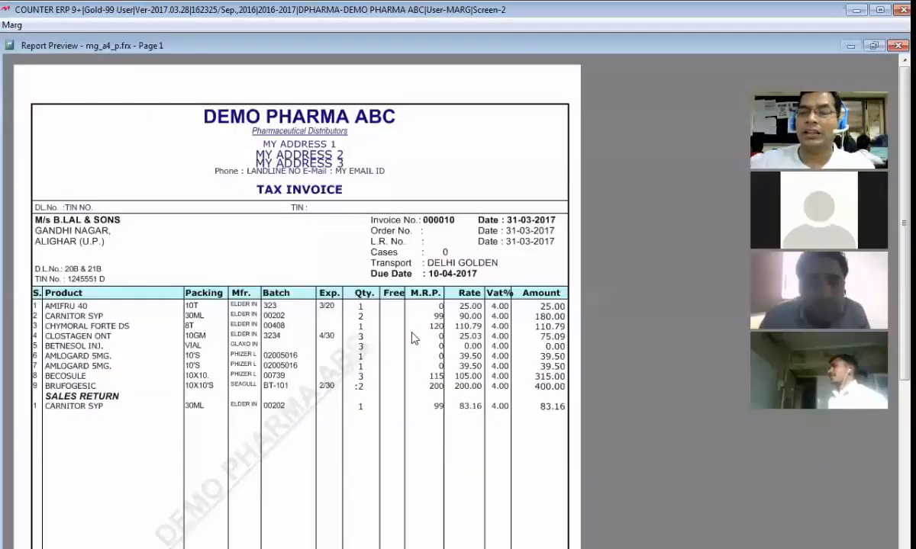
scroll(412, 340, "down", 1)
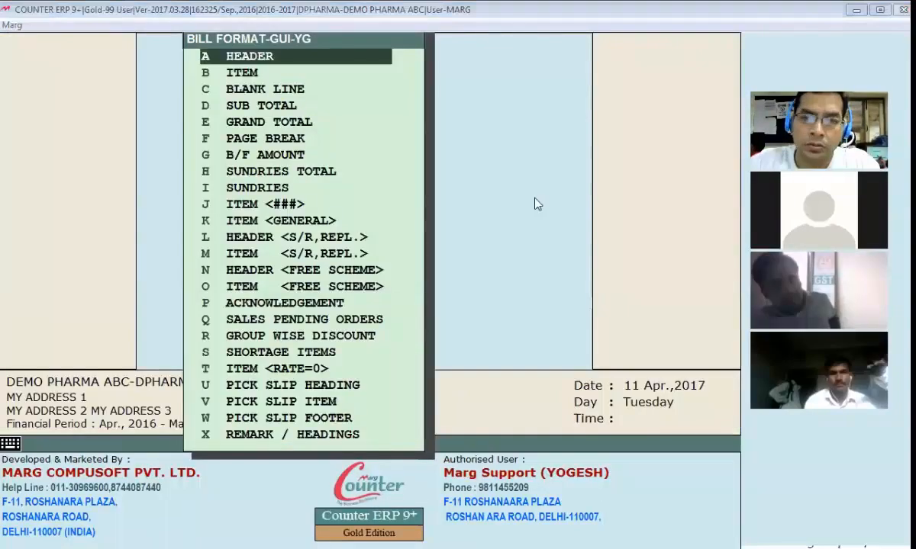
Open the GRAND TOTAL footer code and inspect its caption and GTOTAL amount lines
key("Up")
key("Up")
key("Return")
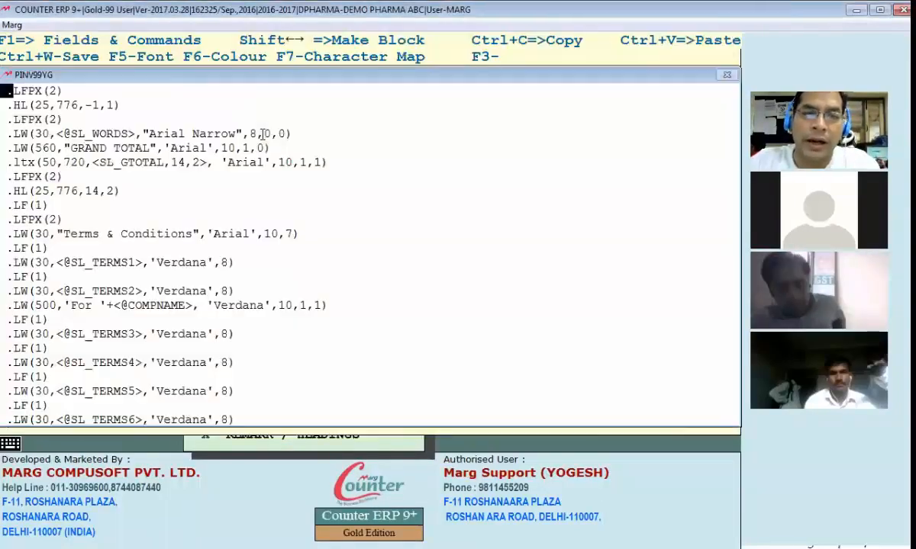
key("Down")
key("Down")
key("Down")
key("Down")
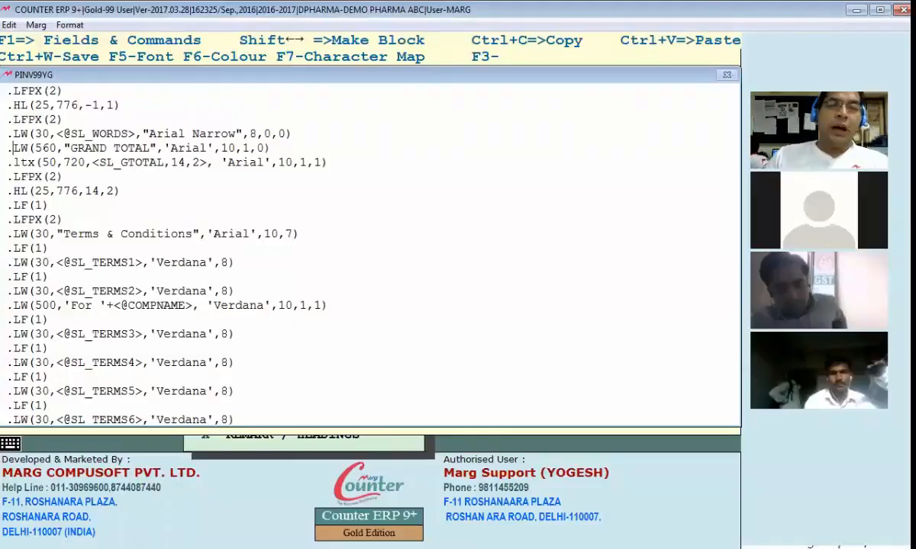
key("Right")
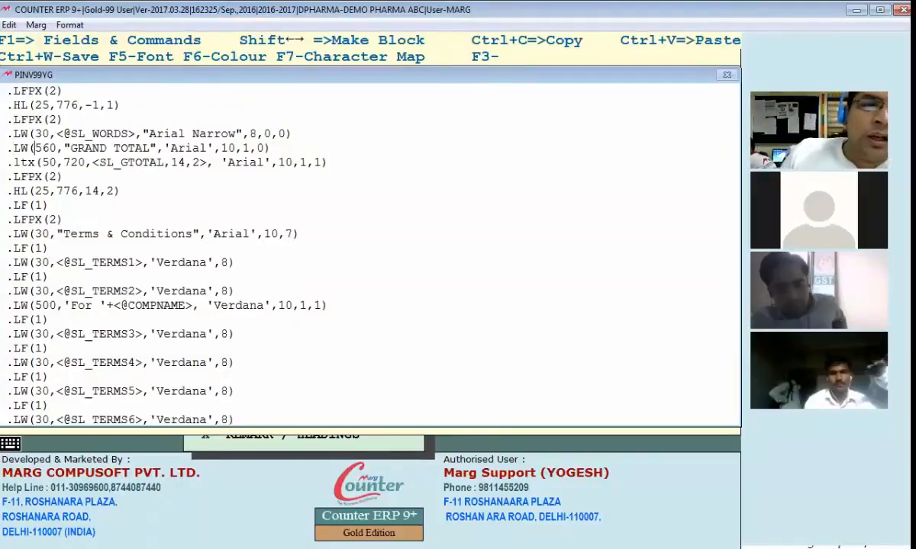
key("Right")
key("Right")
key("Right")
key("Down")
key("Up")
key("Right")
key("Right")
key("Right")
key("Right")
key("Right")
key("Right")
key("Right")
key("Right")
key("Right")
key("Right")
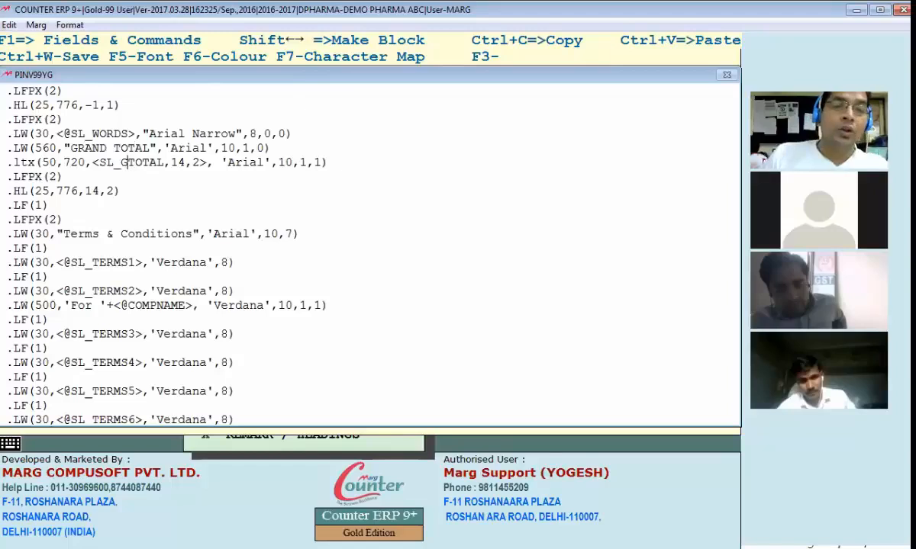
key("Left")
key("Left")
key("Left")
key("Left")
key("Down")
key("Right")
key("Right")
key("Right")
key("Right")
key("Right")
key("Right")
key("Right")
key("Right")
key("Right")
key("Right")
key("Right")
key("Right")
key("Right")
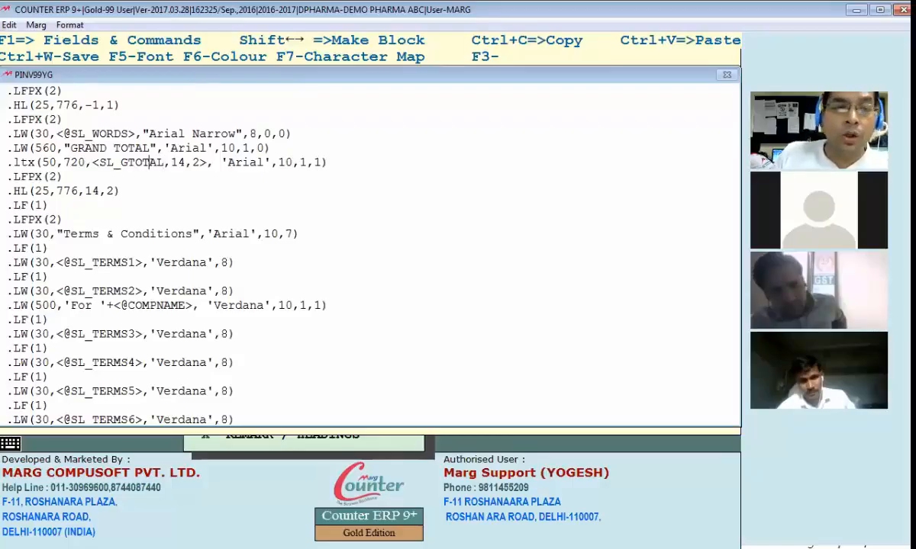
key("Left")
key("Left")
key("Left")
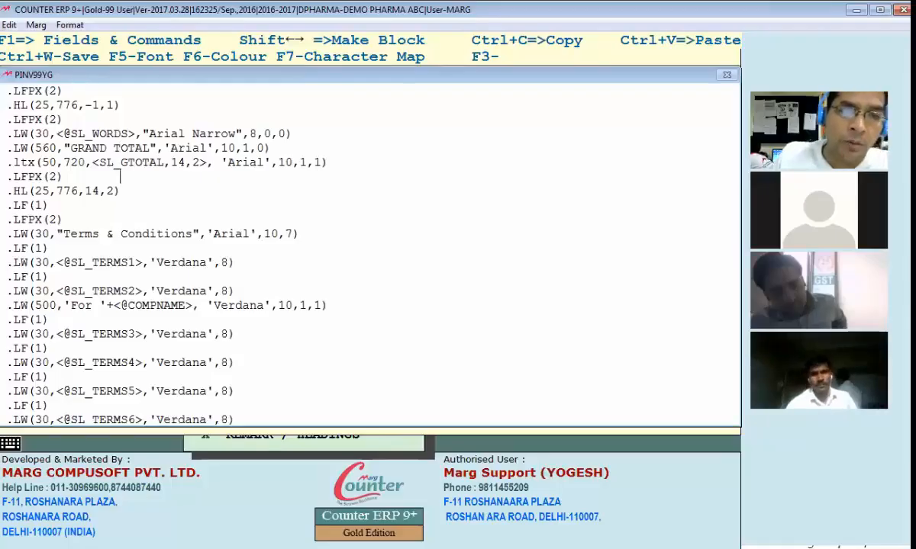
Save the footer code and preview the invoice printout
key("ctrl+w")
key("Return")
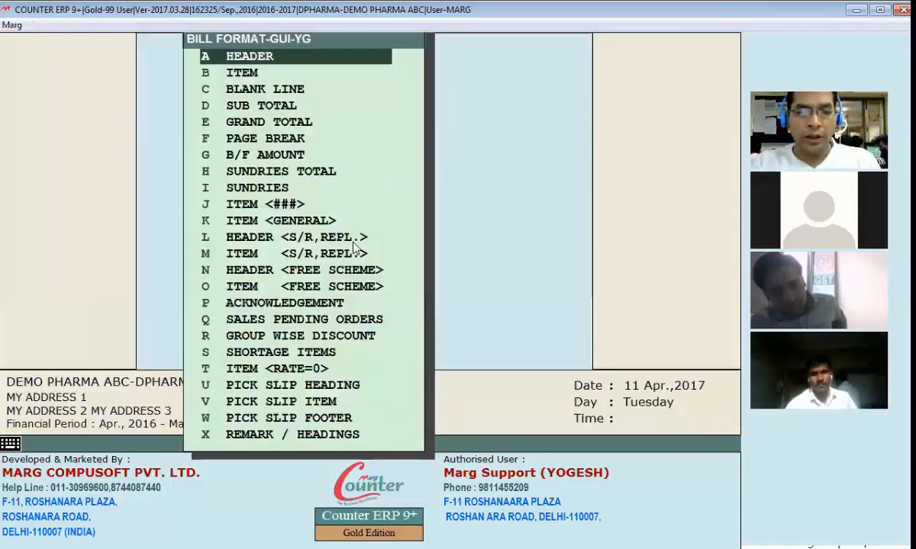
key("alt+Tab")
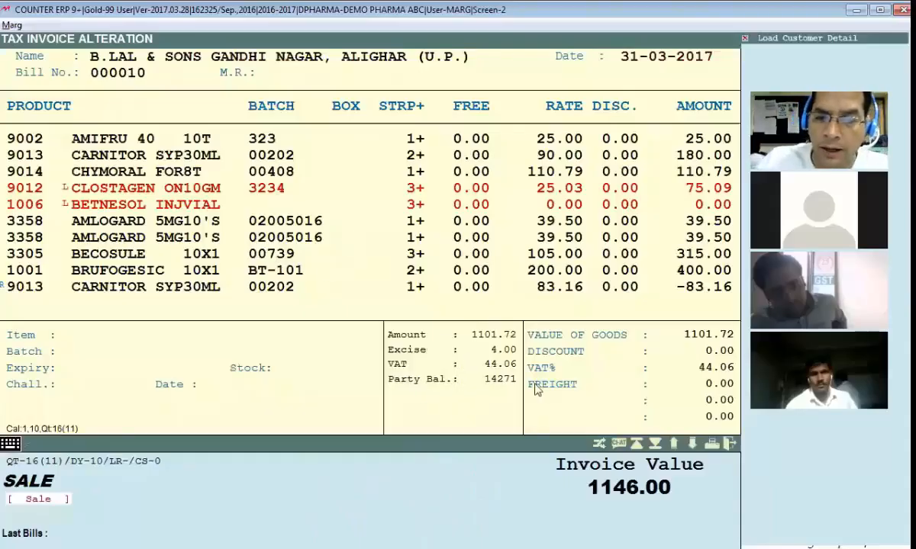
key("alt+v")
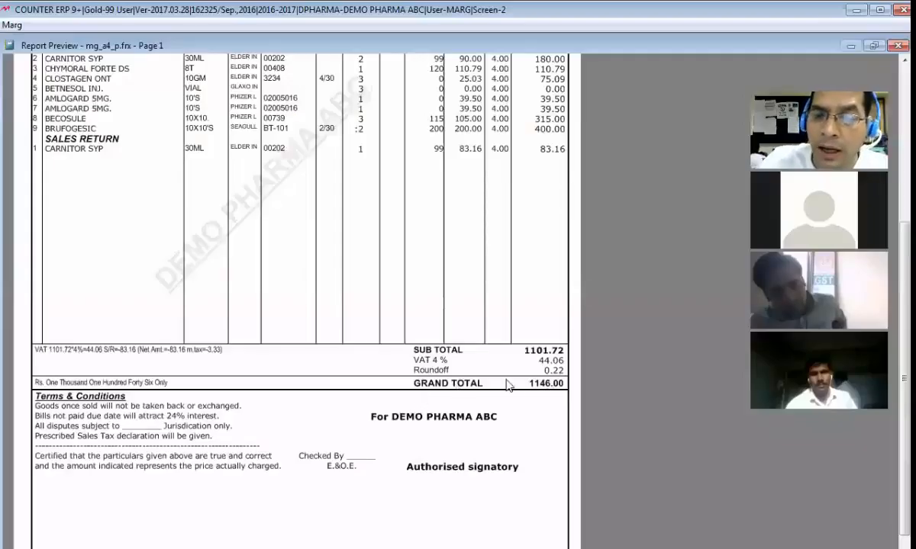
key("Escape")
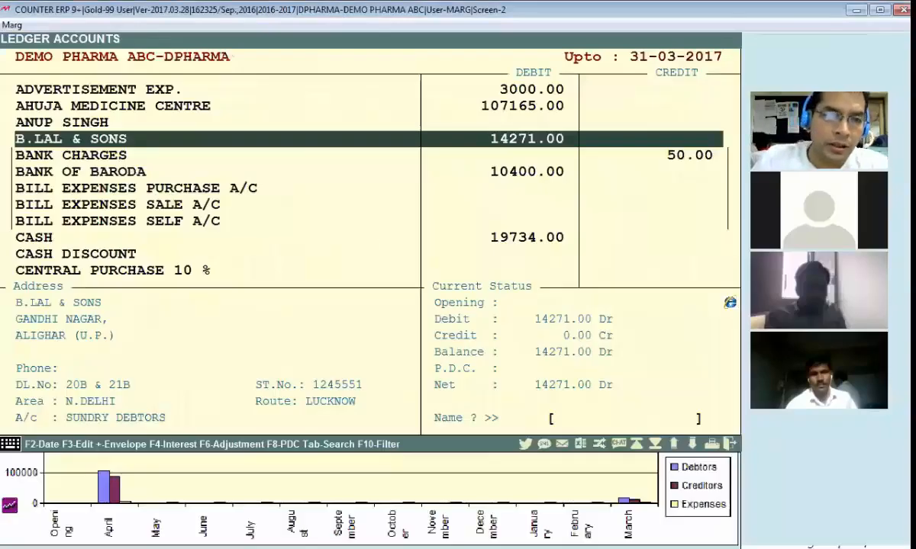
Prefix the GRAND TOTAL caption line with *, check the preview, and reopen the code
key("alt+Tab")
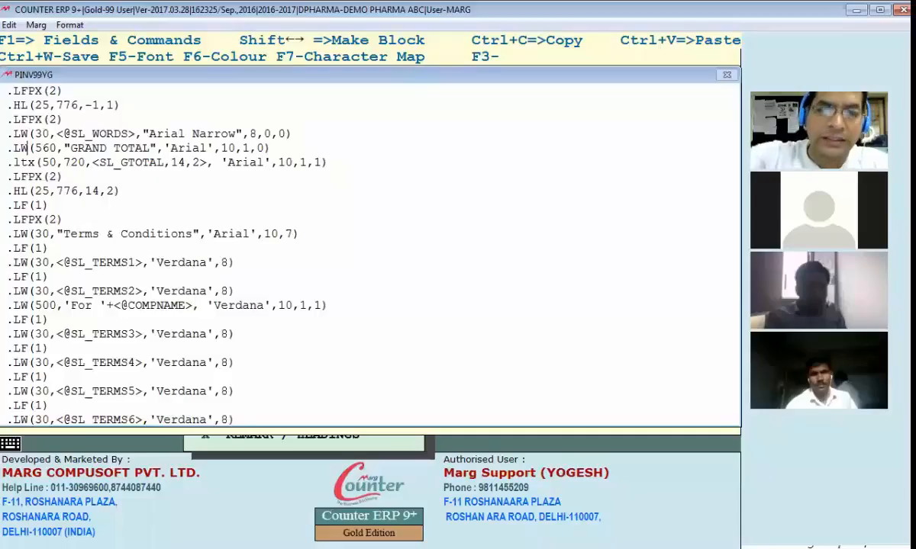
key("Home")
type("*")
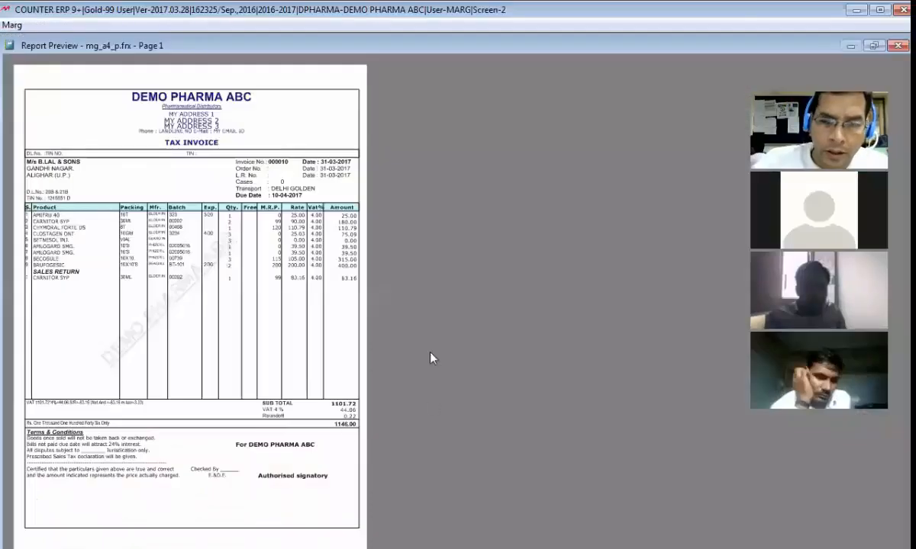
left_click(427, 341)
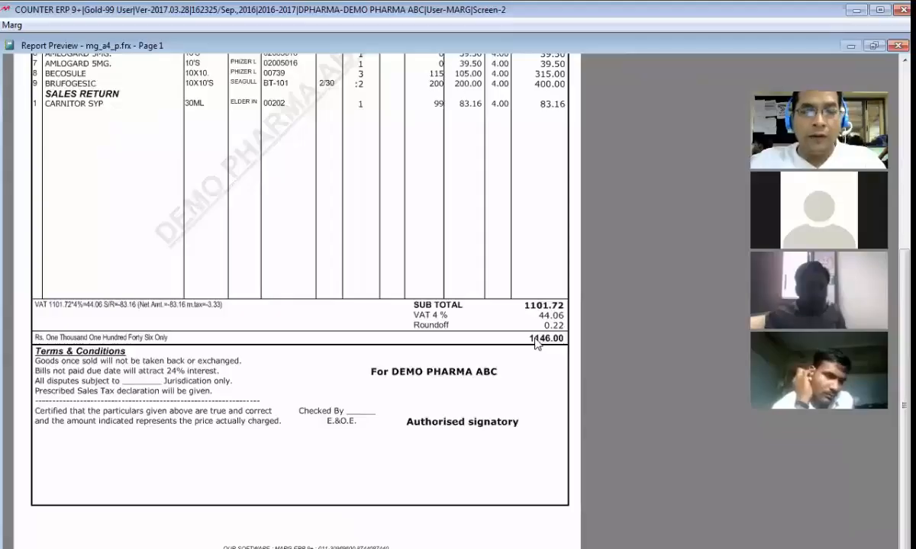
key("Escape")
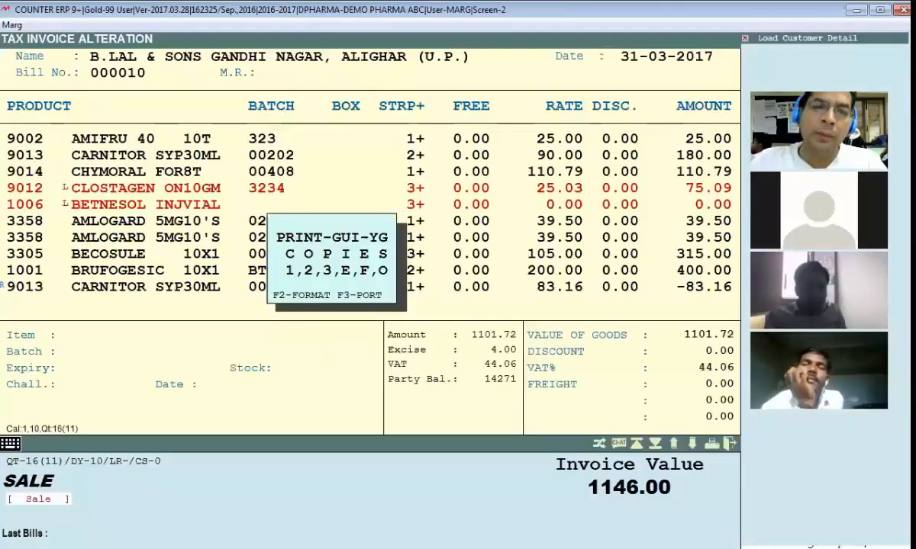
key("F2")
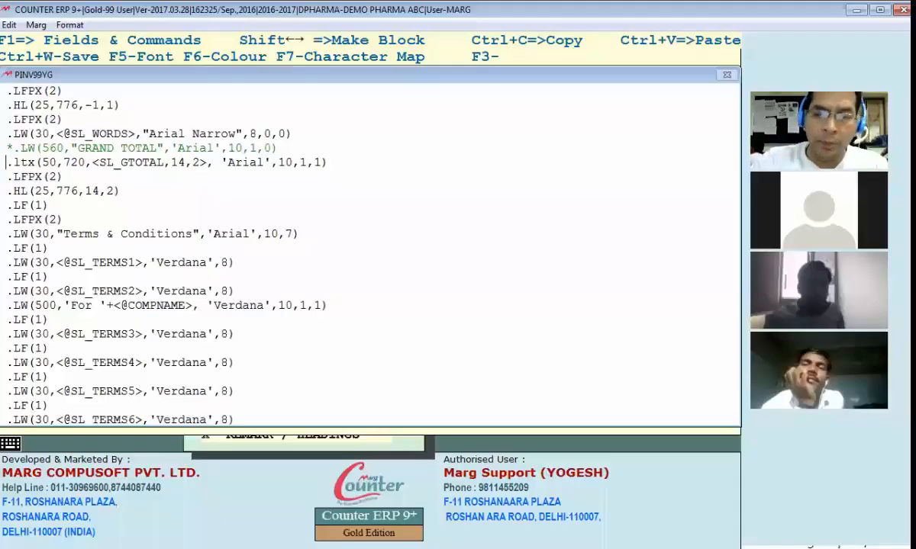
Restore the GRAND TOTAL caption and comment out the SL_GTOTAL amount line instead
type("*")
key("Up")
key("BackSpace")
key("ctrl+w")
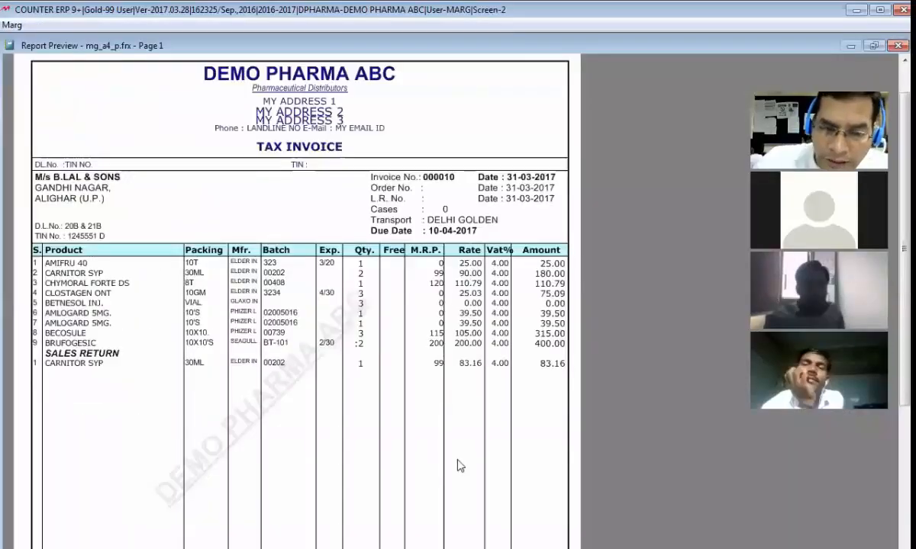
Review the invoice preview, then exit the code editor to the Bill Format menu
scroll(541, 464, "down", 3)
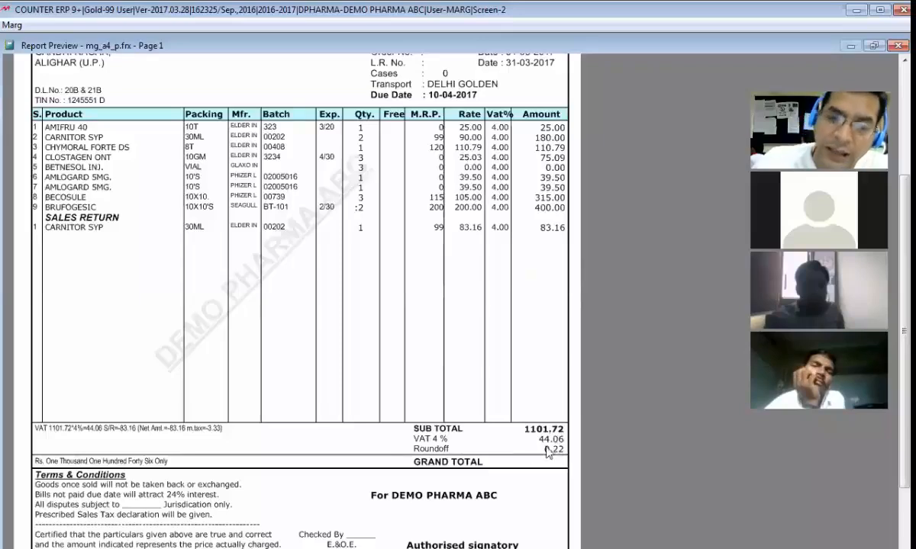
scroll(532, 431, "down", 1)
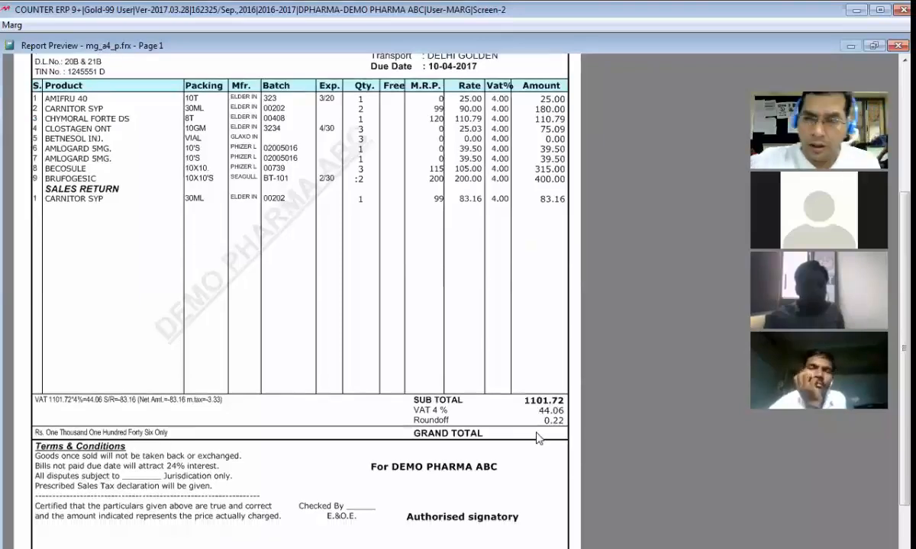
key("Escape")
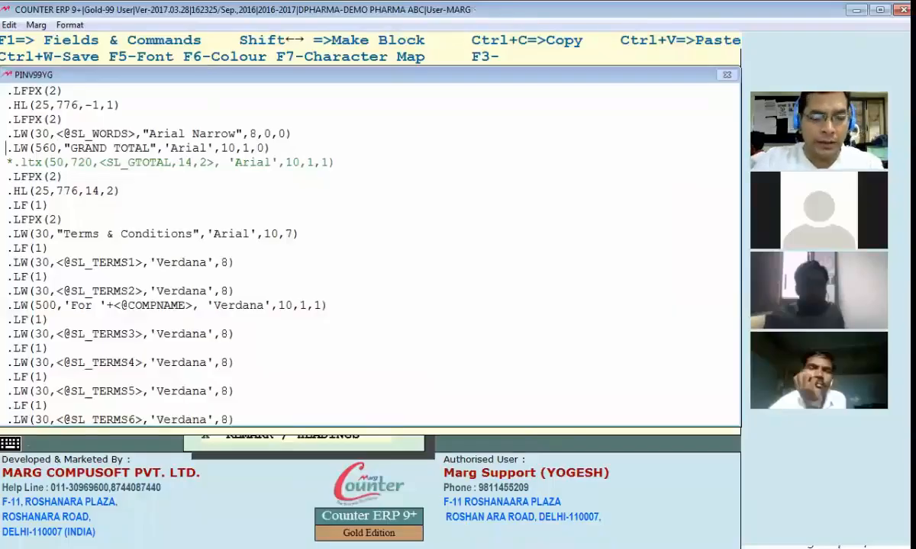
key("Escape")
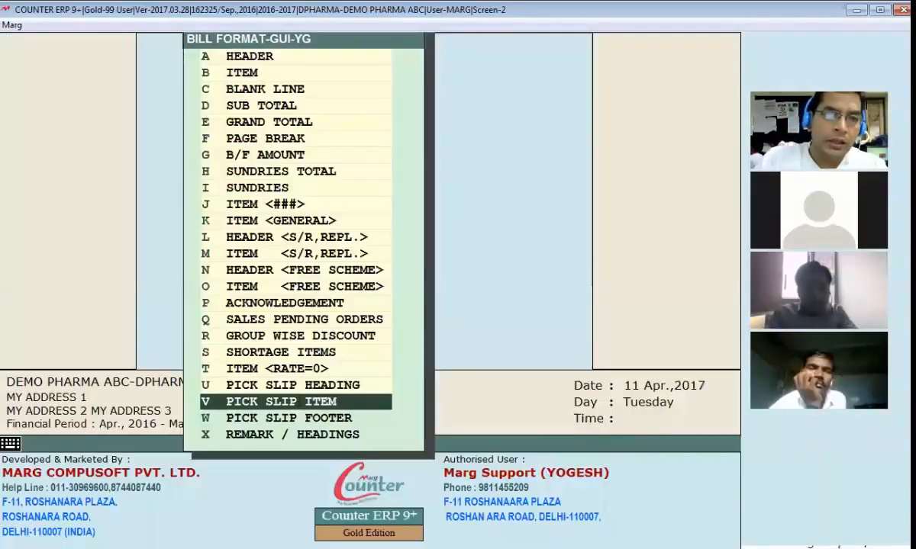
Open the format code and locate the values of the .HL(25,776,14,2) rule
key("Return")
key("Left")
key("Left")
key("Left")
key("Left")
key("Left")
key("Left")
key("Left")
key("Left")
key("Left")
key("Up")
key("Down")
key("Left")
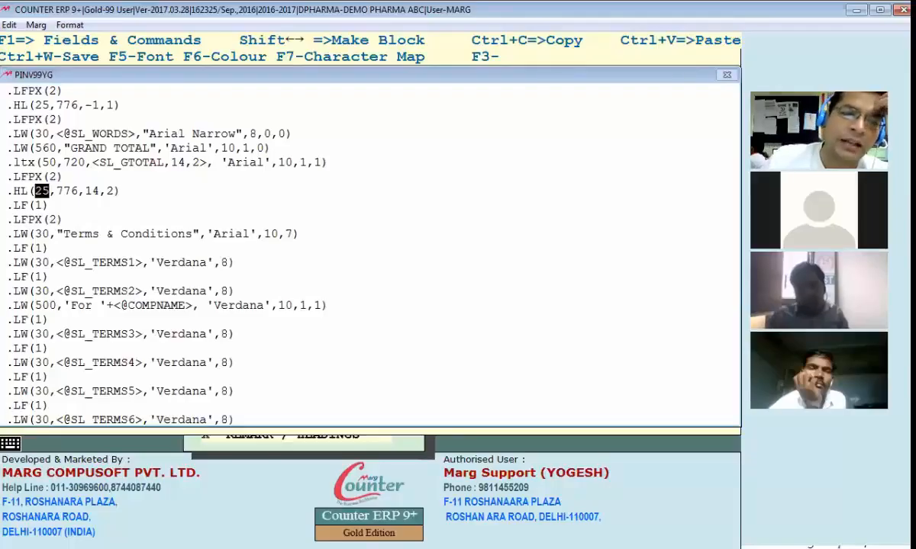
key("Right")
key("Right")
key("Right")
key("shift+Right")
key("shift+Right")
key("shift+Right")
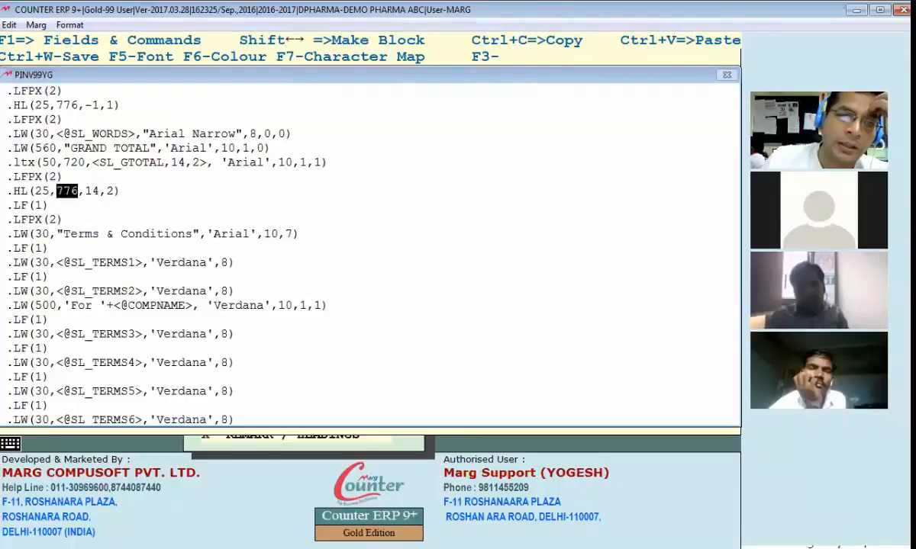
key("Right")
key("shift+Right")
key("shift+Right")
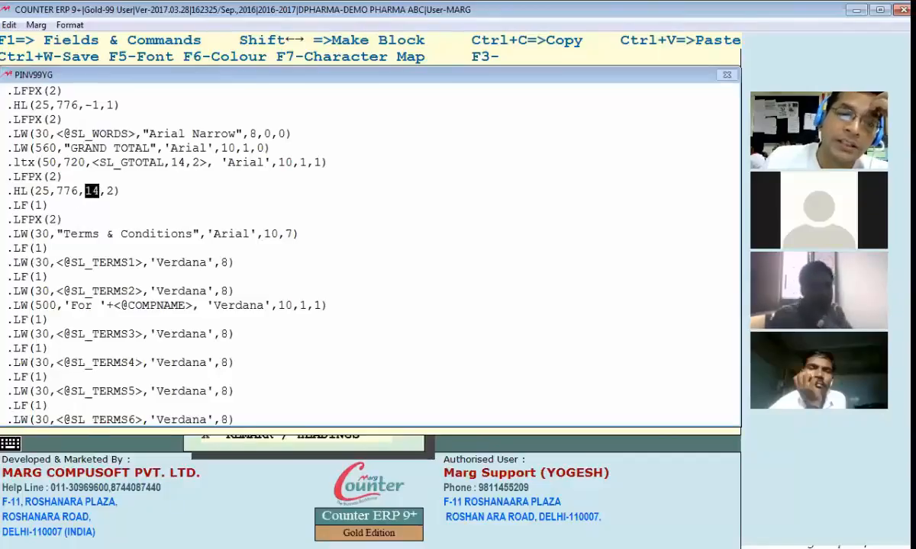
key("Right")
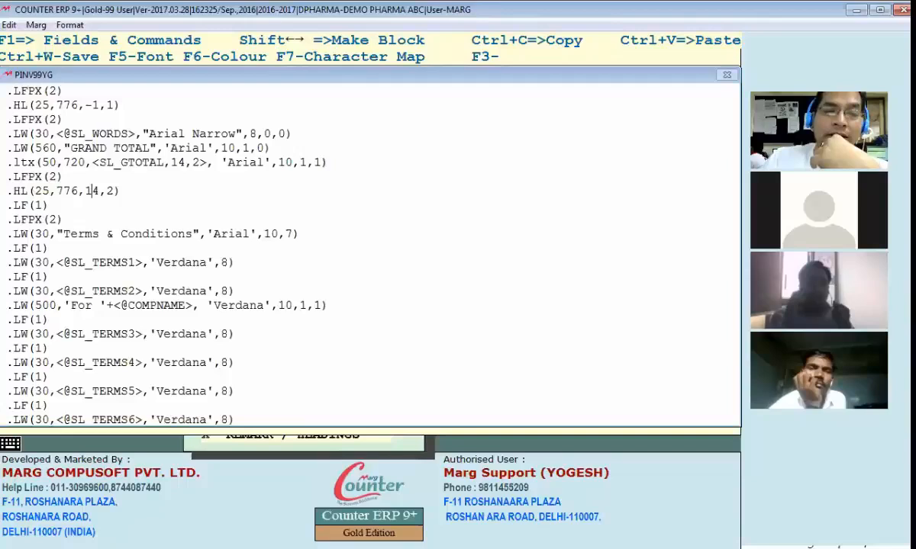
key("Left")
key("Left")
key("Left")
key("Left")
key("Left")
key("Left")
key("Left")
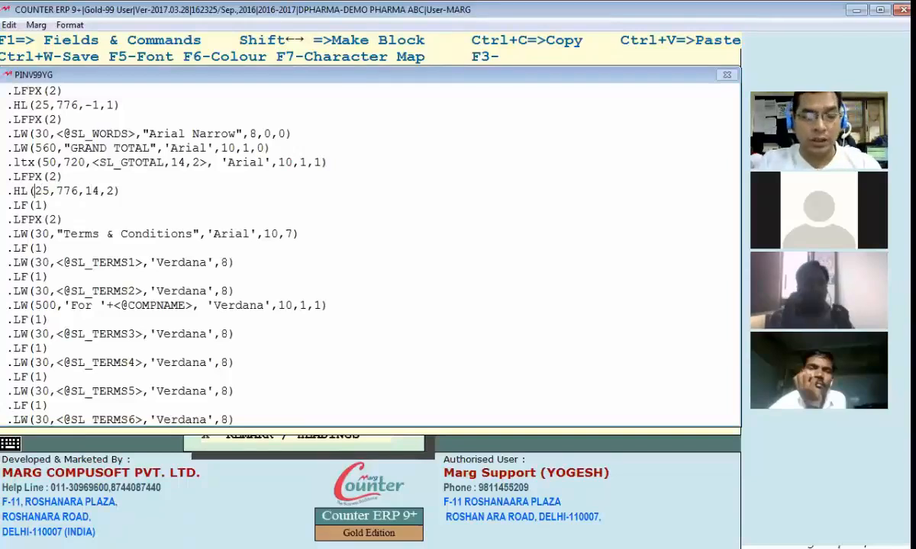
Change the rule's start value from 25 to 80, save, and preview the invoice
type("8")
key("Delete")
key("Delete")
type("0")
key("Escape")
key("Return")
key("Escape")
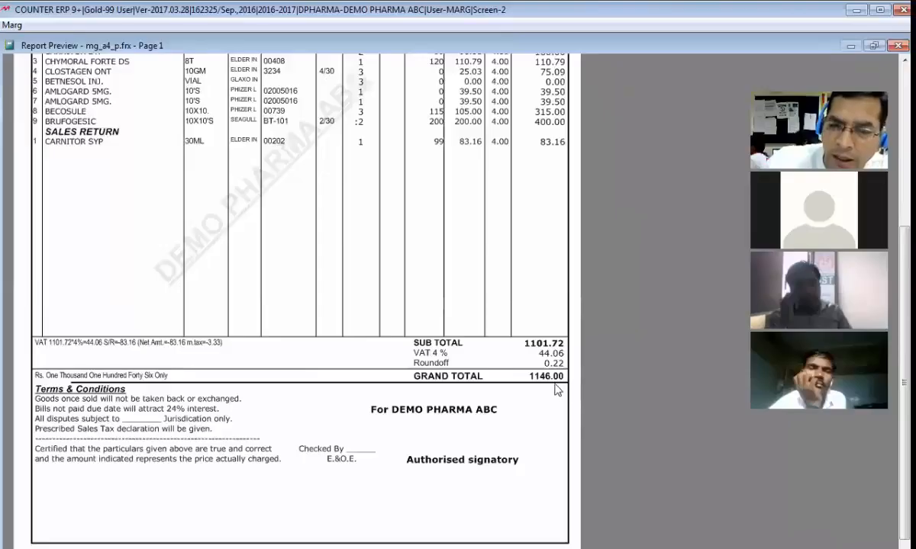
key("Escape")
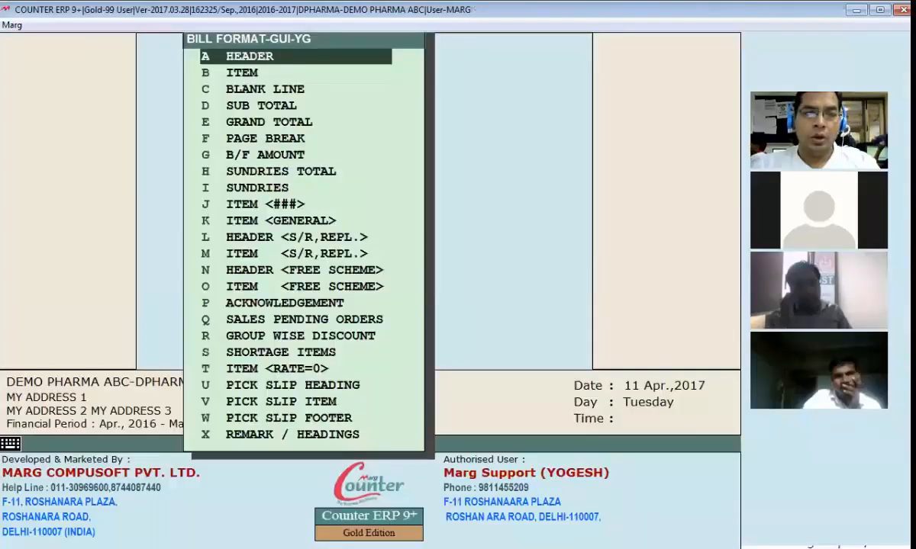
Set the rule's third value from 14 to 30, save, and preview the invoice
key("Return")
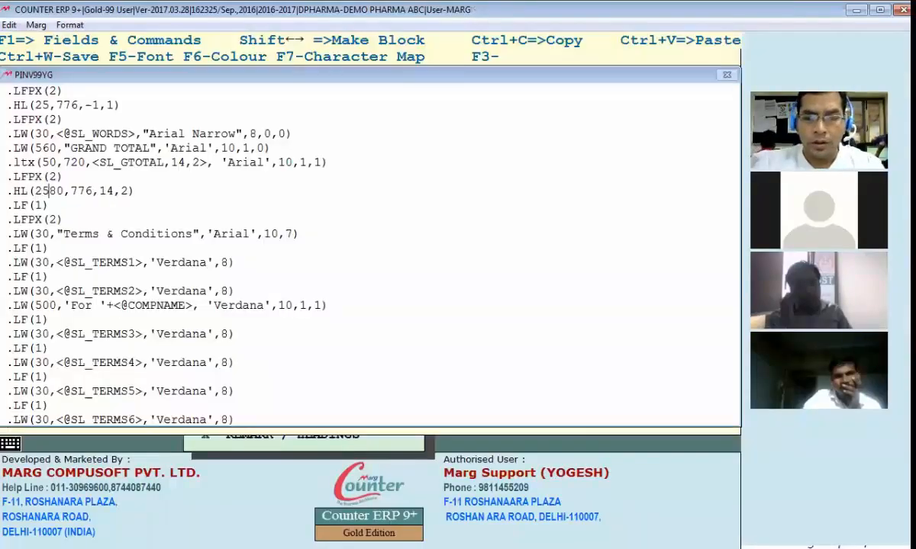
key("Right")
key("Right")
key("Right")
key("Right")
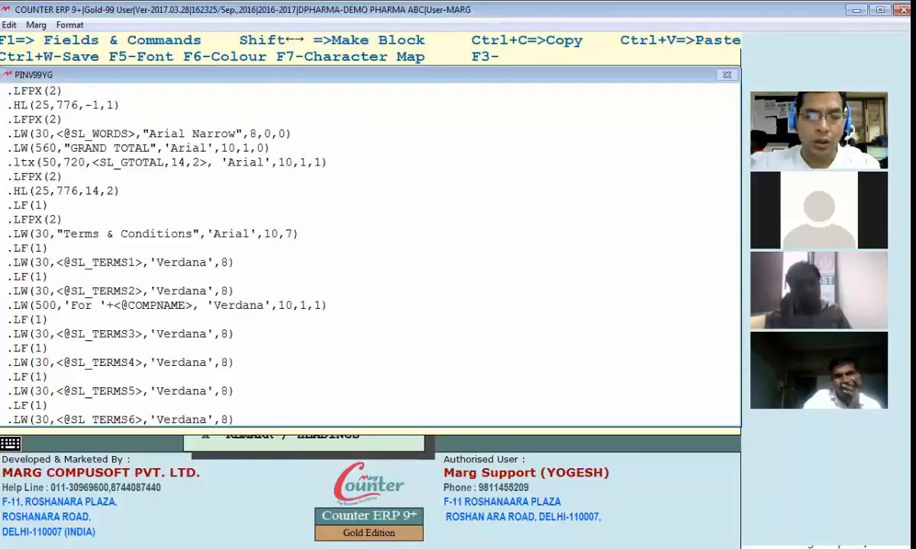
key("Delete")
type("30")
key("Delete")
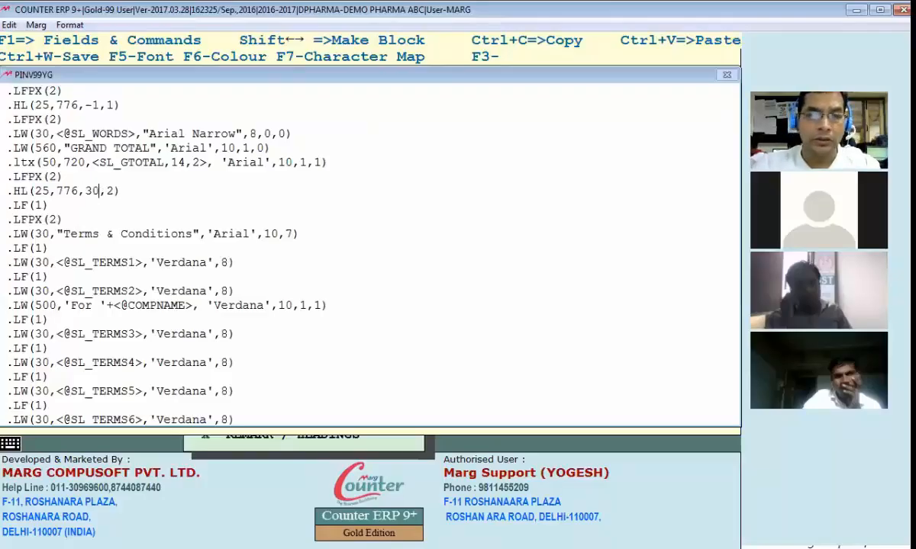
key("ctrl+w")
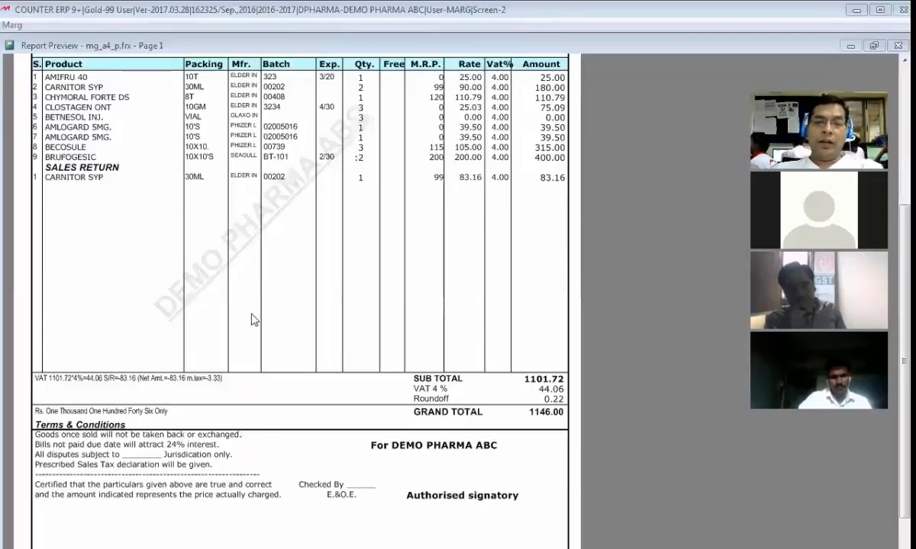
key("Escape")
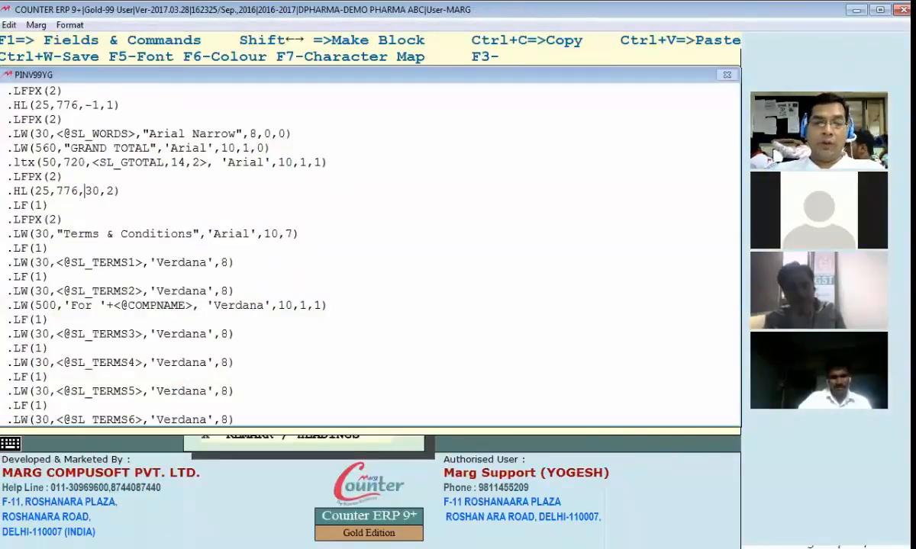
Clear the rule's third value, save, and check the preview
key("Delete")
key("Delete")
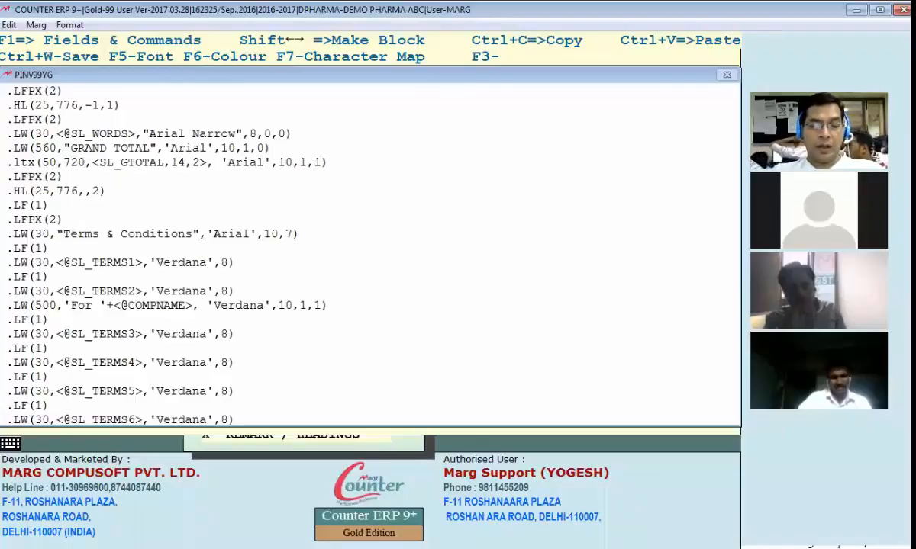
key("ctrl+w")
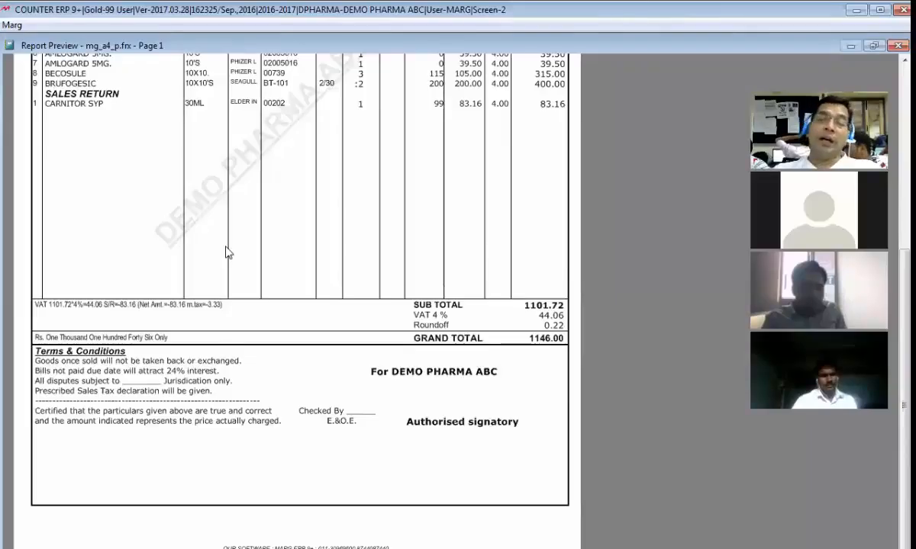
key("Escape")
Set the rule's third value to -25 and review the invoice preview
key("alt+Tab")
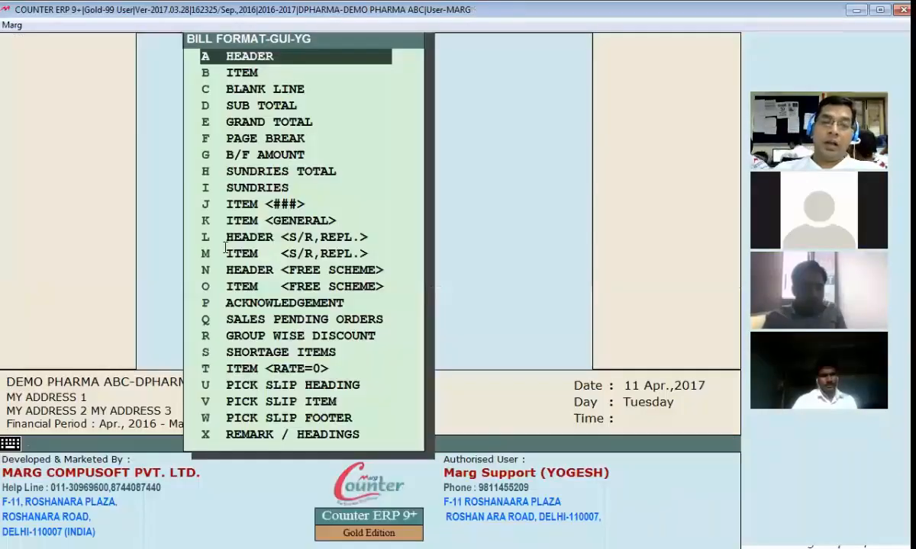
key("e")
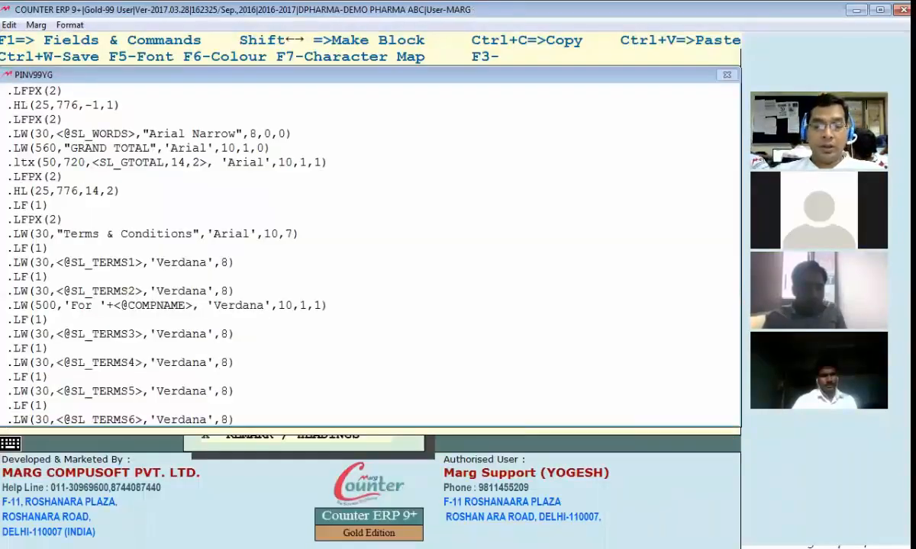
key("BackSpace")
key("BackSpace")
type("-25")
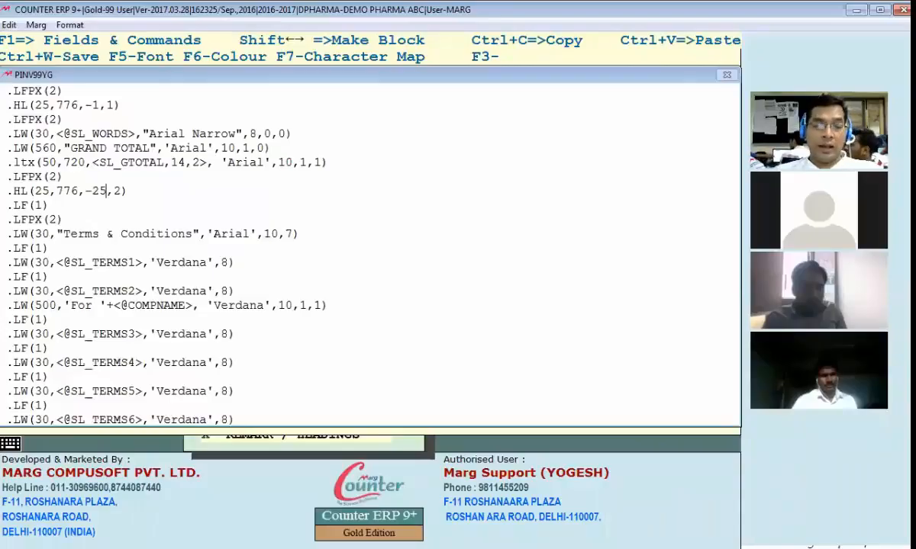
key("ctrl+w")
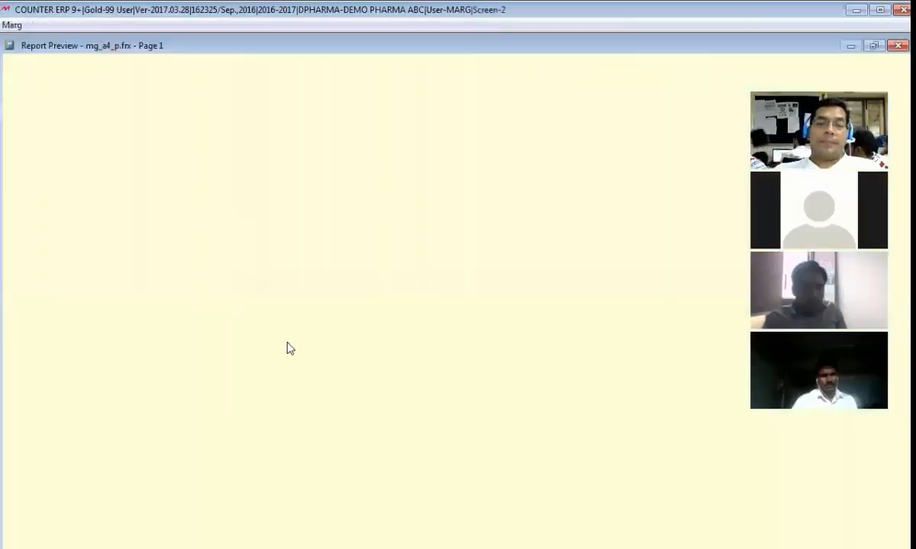
scroll(262, 407, "down", 3)
scroll(262, 407, "down", 1)
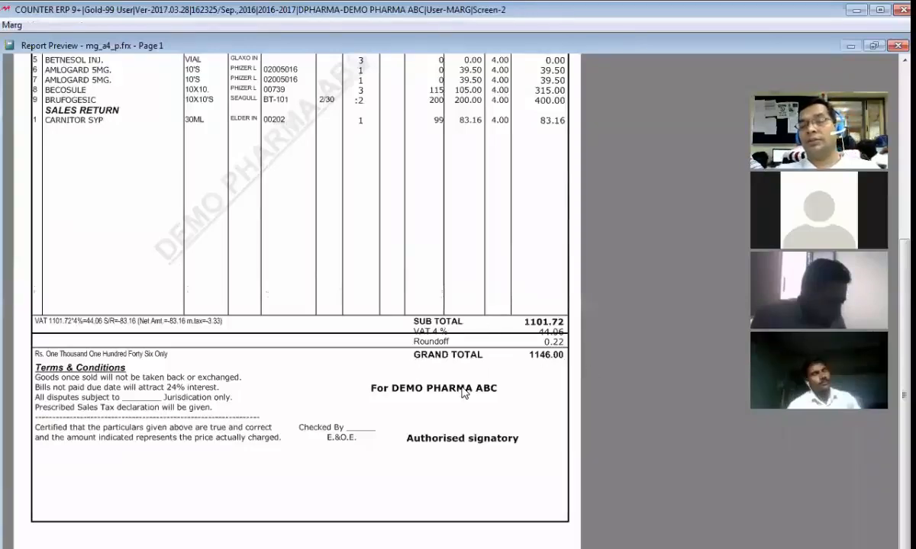
key("Escape")
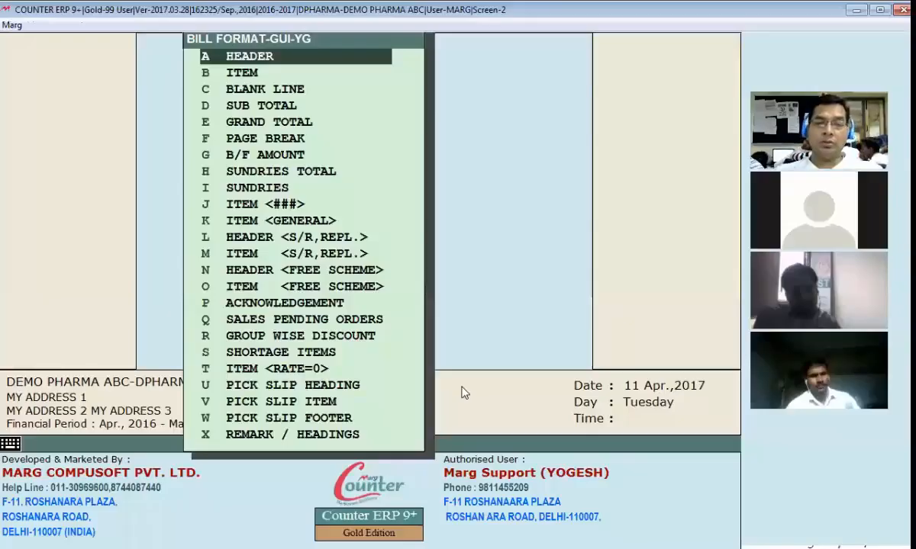
Make the rule read .HL(25,776,15,5) with third value 15 and last value 5
key("Return")
key("Left")
key("Left")
key("Left")
type("15")
key("Delete")
key("Delete")
key("Delete")
key("Right")
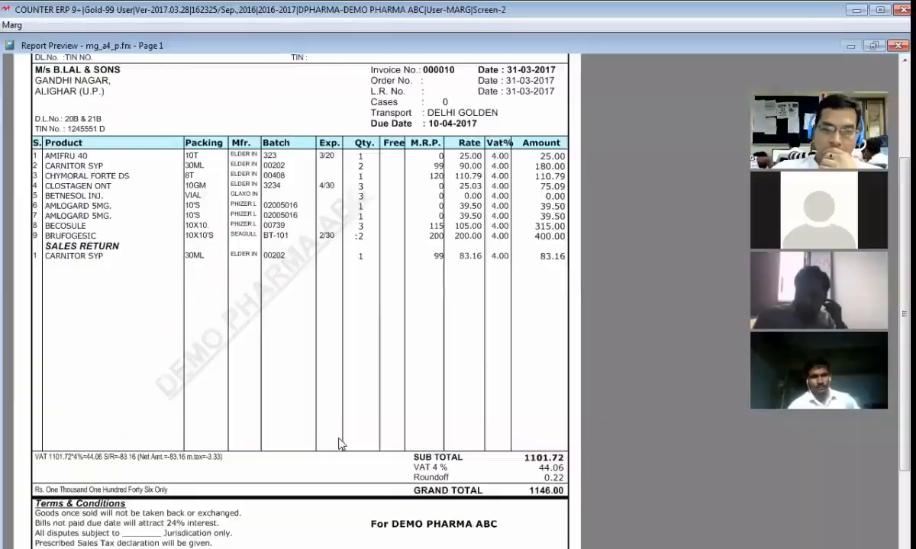
scroll(326, 458, "down", 2)
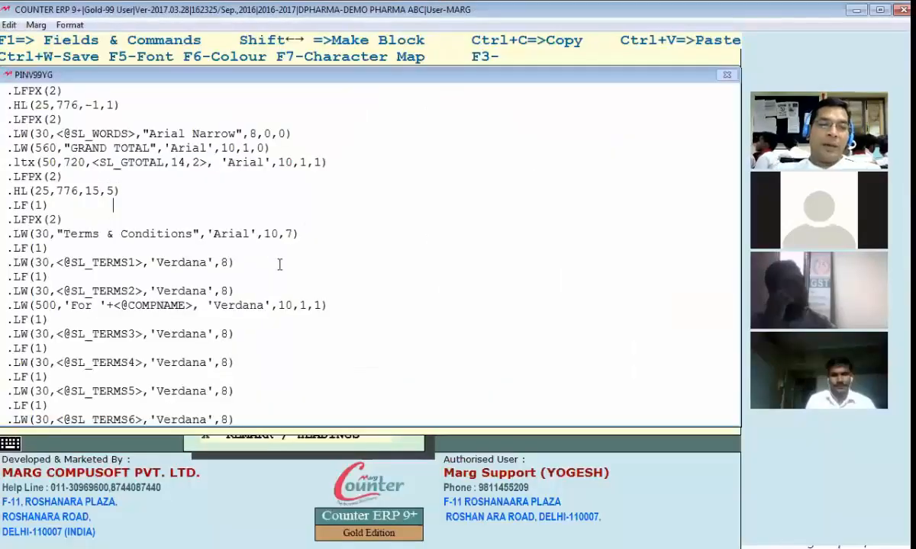
type("5")
key("Delete")
Change .LFPX(2) to .LFPX(25) and zoom into the invoice preview's lower half
left_click(42, 176)
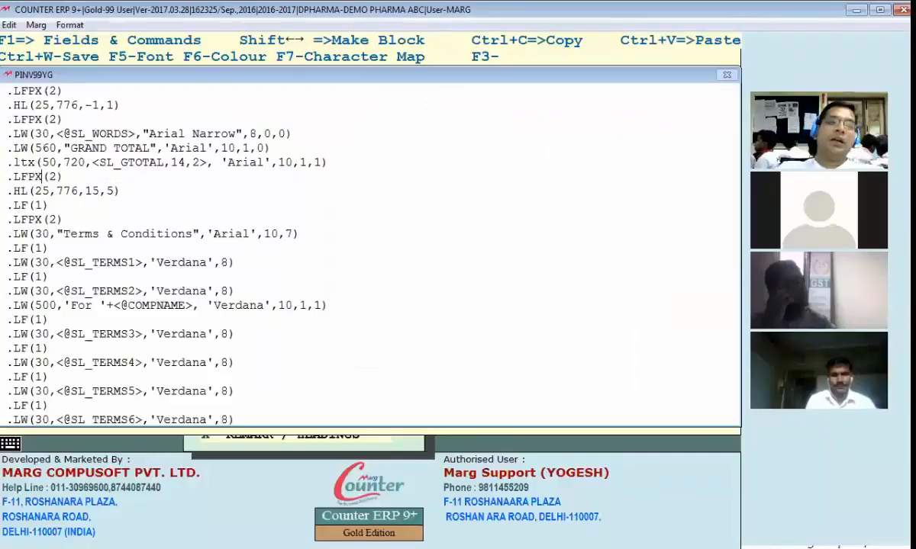
key("Right")
key("Right")
key("Left")
key("Left")
key("Left")
key("Left")
key("Left")
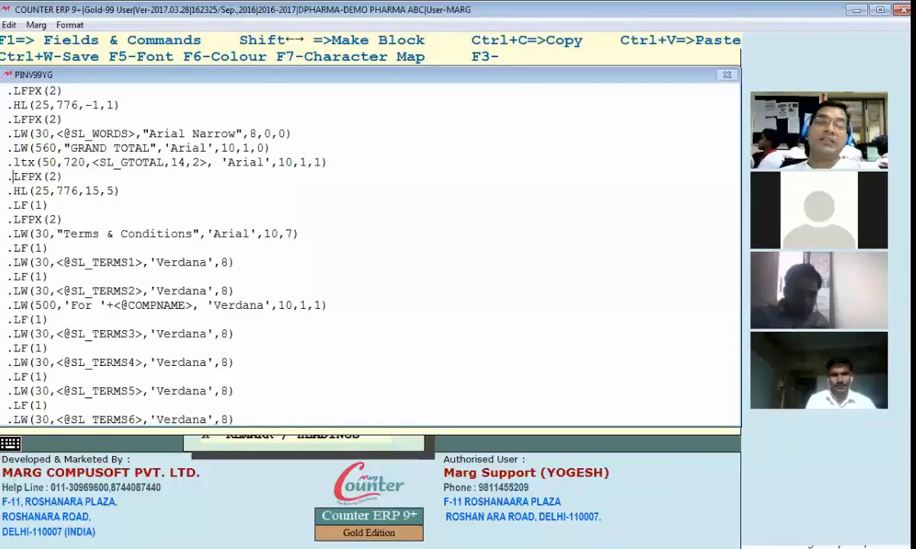
key("Right")
key("Right")
key("Right")
key("Right")
key("Right")
key("Right")
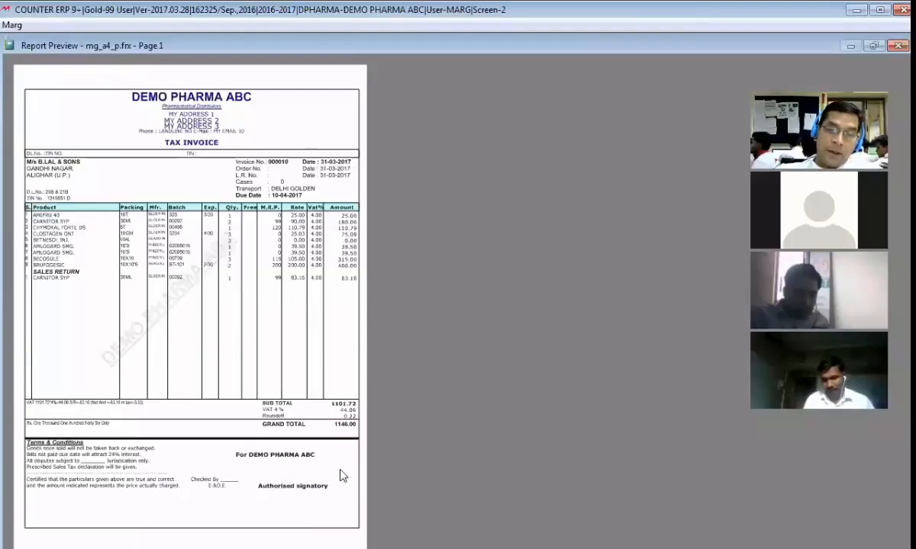
left_click(124, 437)
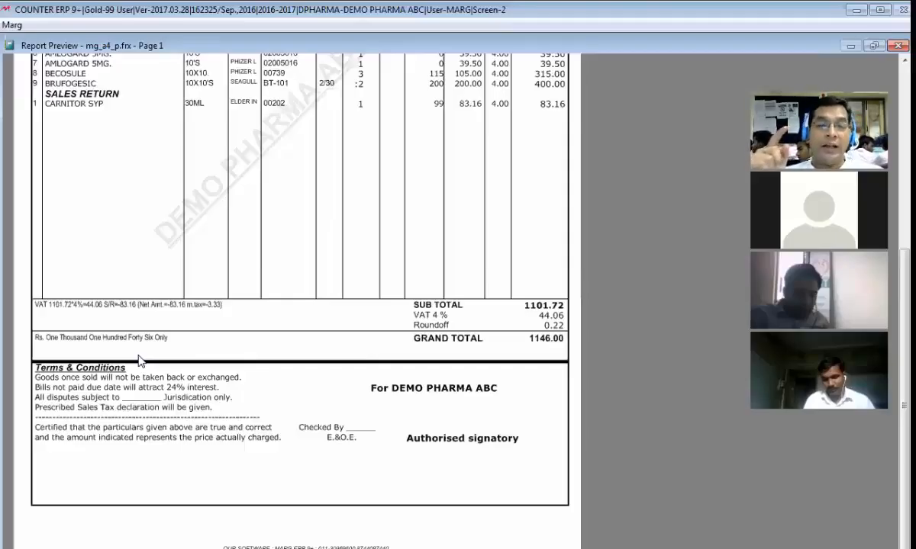
Reduce the spacing before the grand-total rule from .LFPX(25) to .LFPX(5)
key("Escape")
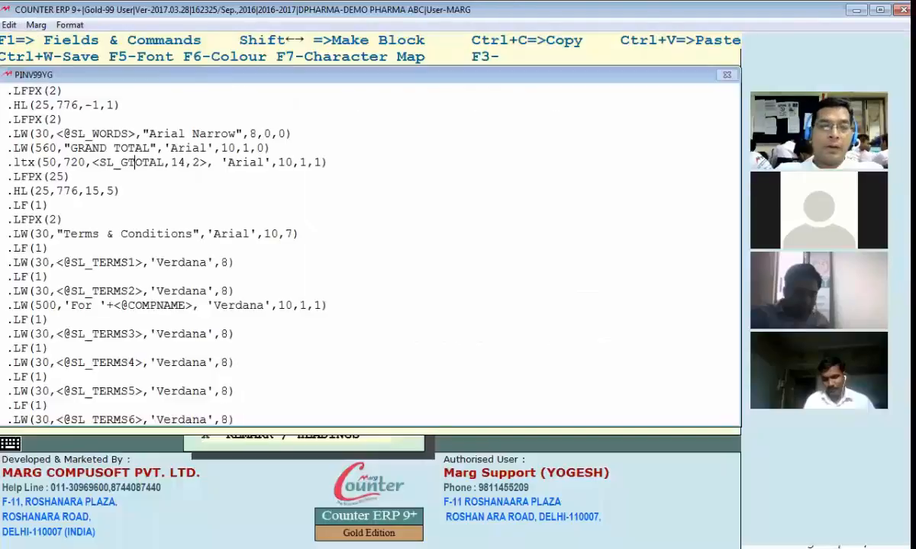
type("2")
left_click(49, 176)
key("Delete")
key("Right")
Save and preview the invoice, then change .LFPX(5) to .LF(5)
key("ctrl+w")
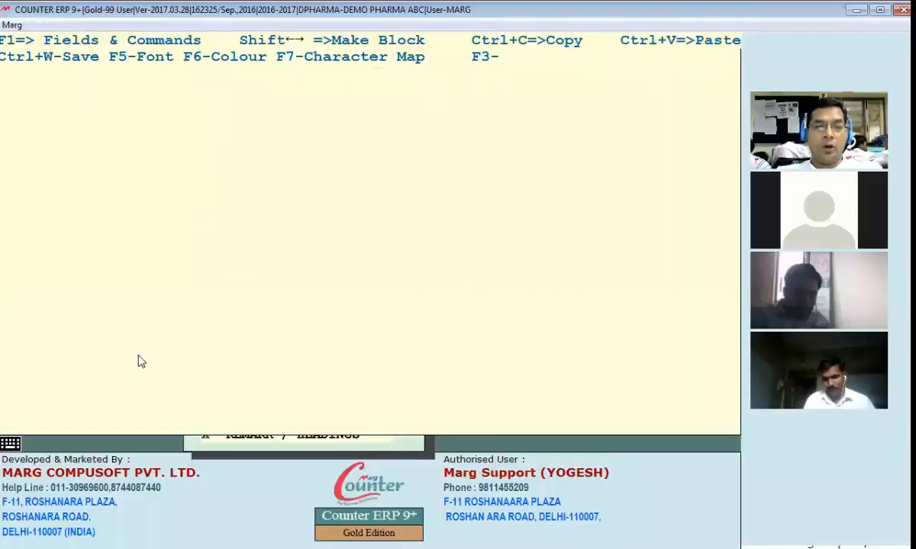
key("alt+Tab")
scroll(175, 408, "down", 3)
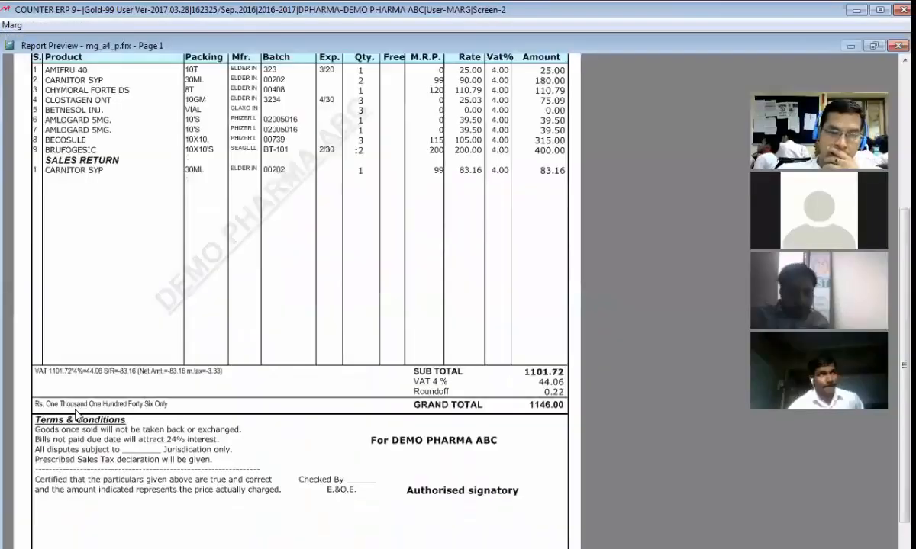
key("Escape")
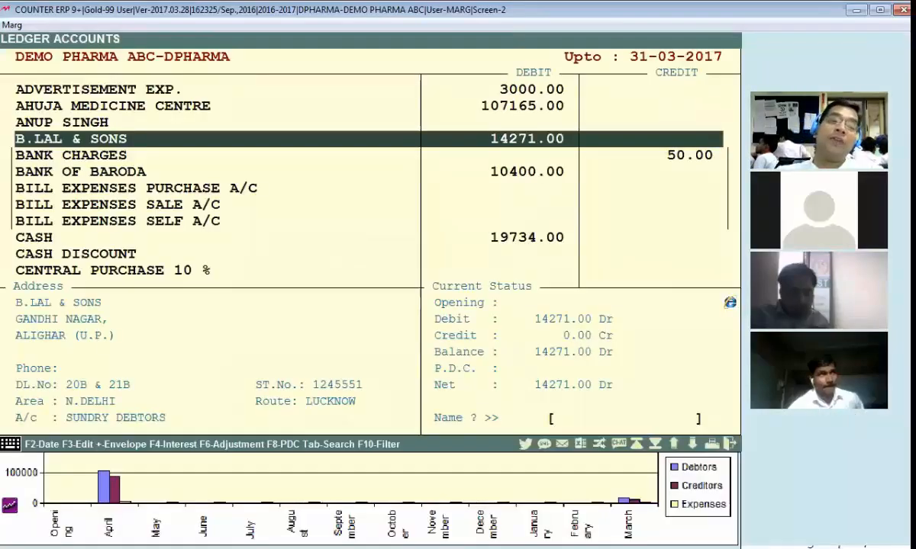
key("alt+Tab")
key("BackSpace")
key("BackSpace")
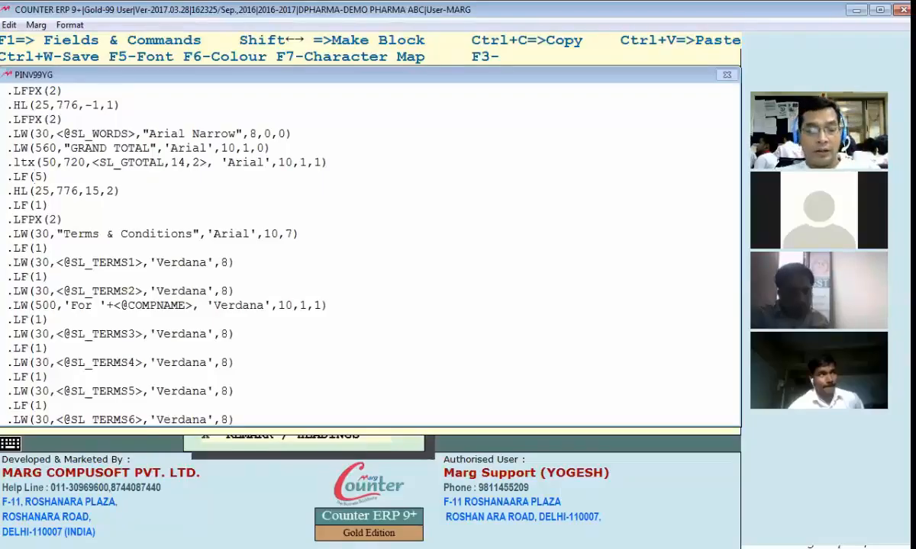
Preview the invoice with the revised YG format and check the spacing below GRAND TOTAL
key("alt+Tab")
scroll(203, 381, "down", 3)
scroll(457, 360, "down", 1)
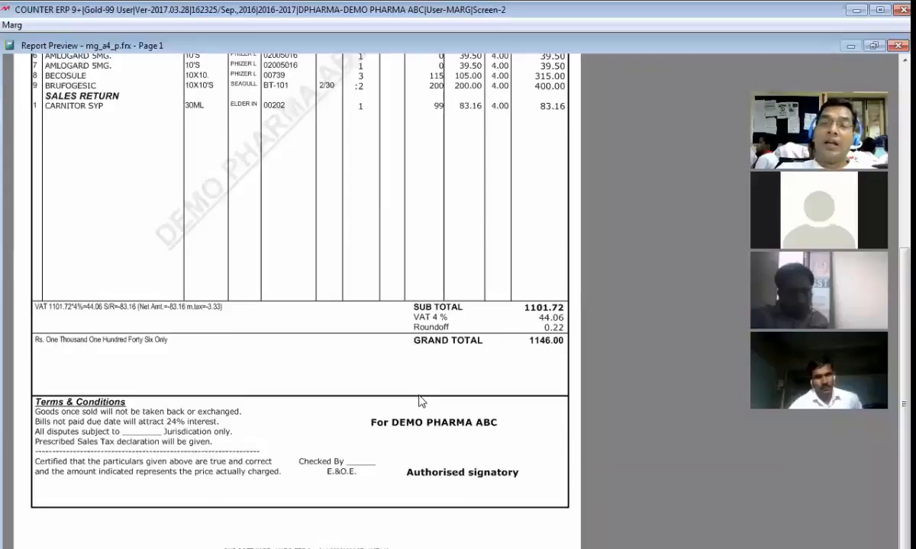
key("Escape")
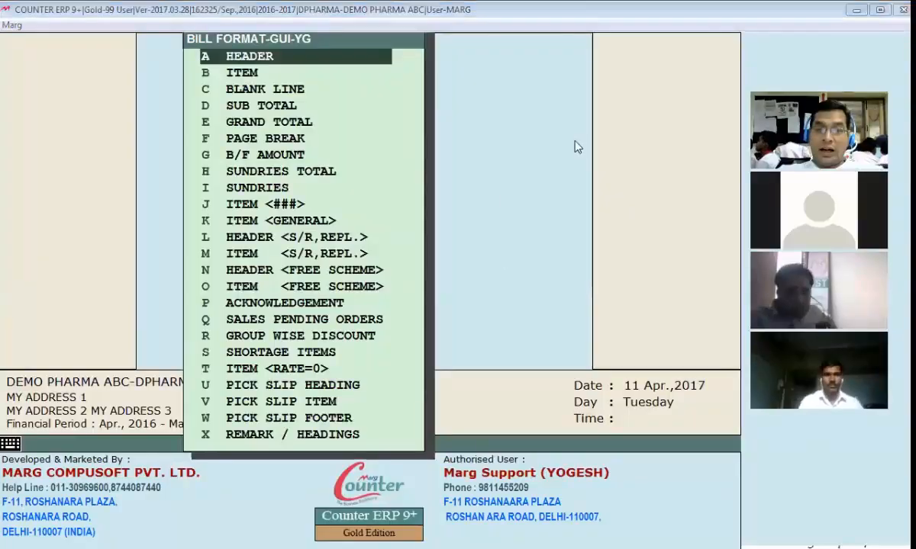
key("Return")
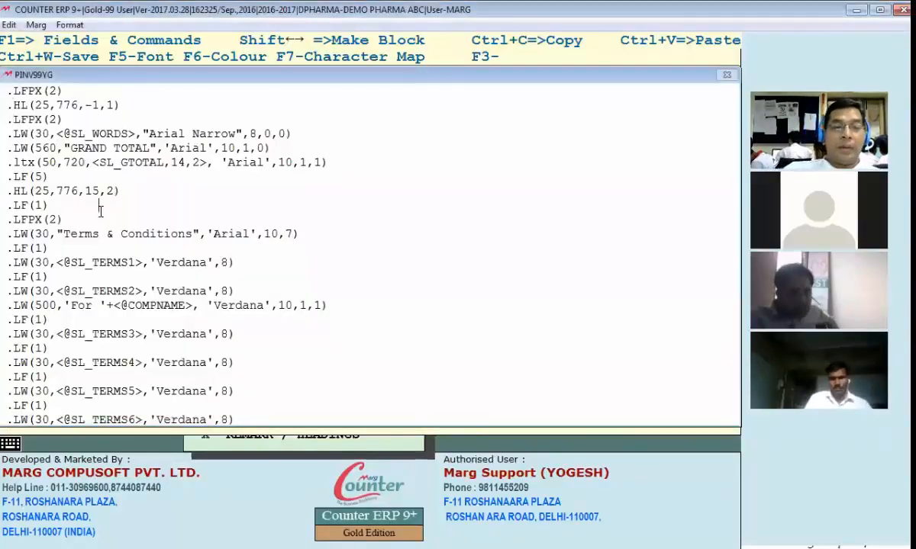
key("Down")
key("Down")
key("Down")
key("Down")
key("Down")
key("Down")
key("Down")
key("Down")
key("Down")
key("Down")
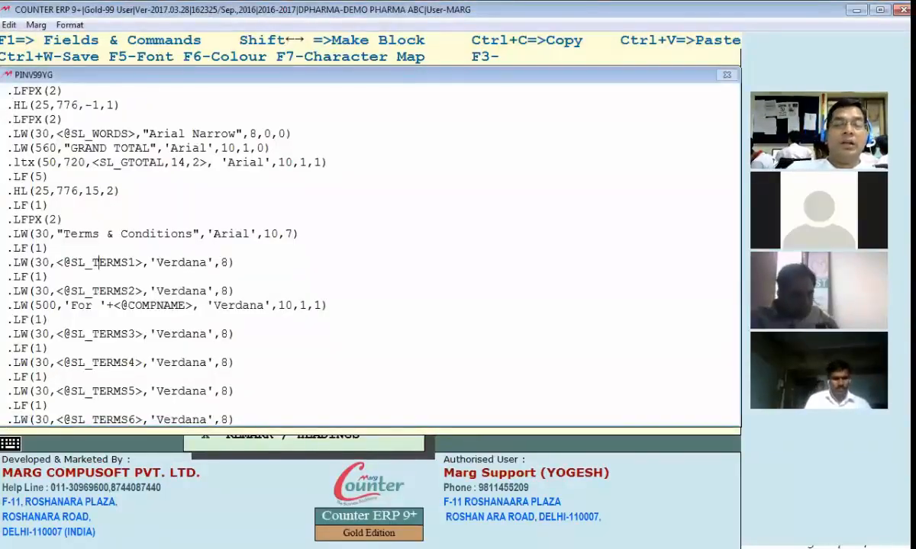
key("Down")
key("Down")
key("Down")
key("Down")
key("Down")
key("Down")
key("Down")
key("Down")
key("Down")
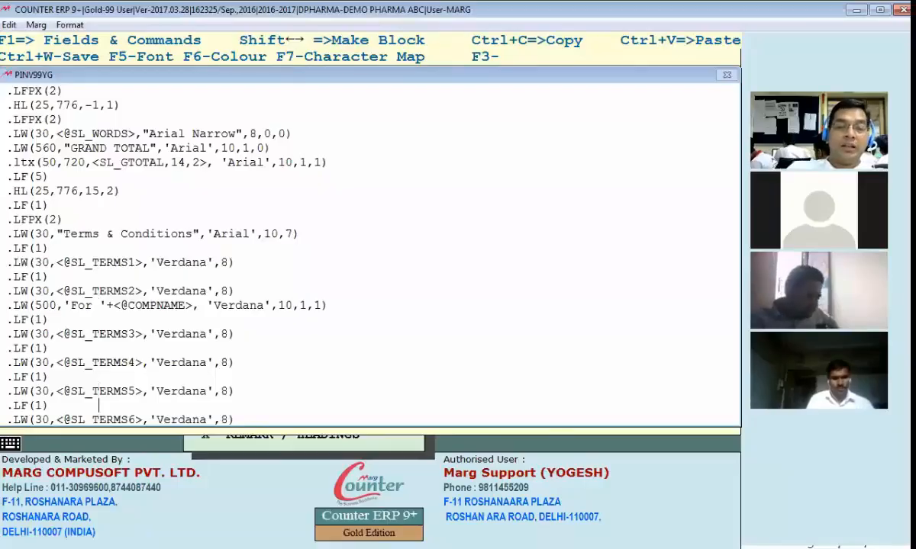
key("Up")
key("Up")
key("Up")
key("Up")
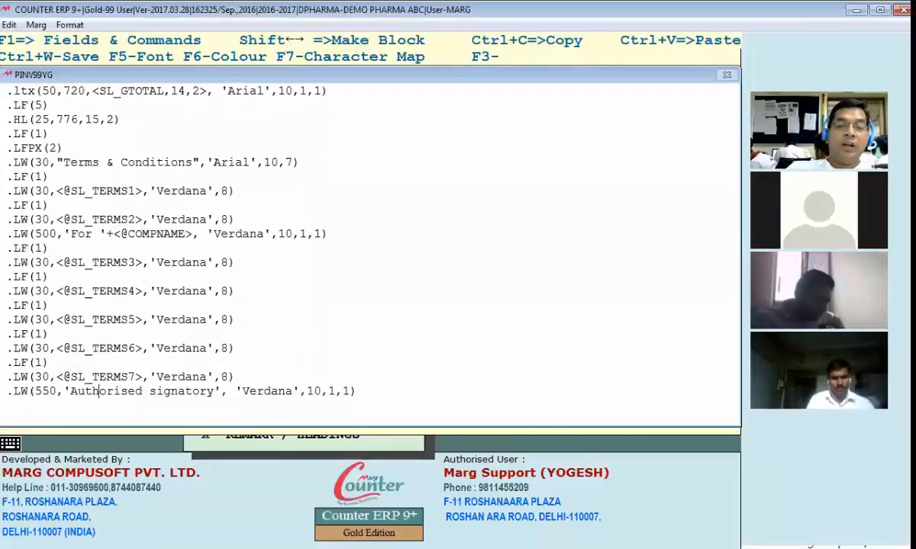
key("Up")
key("Up")
key("Up")
key("Up")
key("Up")
key("Up")
key("Up")
key("Up")
key("Up")
key("Up")
key("Up")
key("Up")
key("Up")
key("Up")
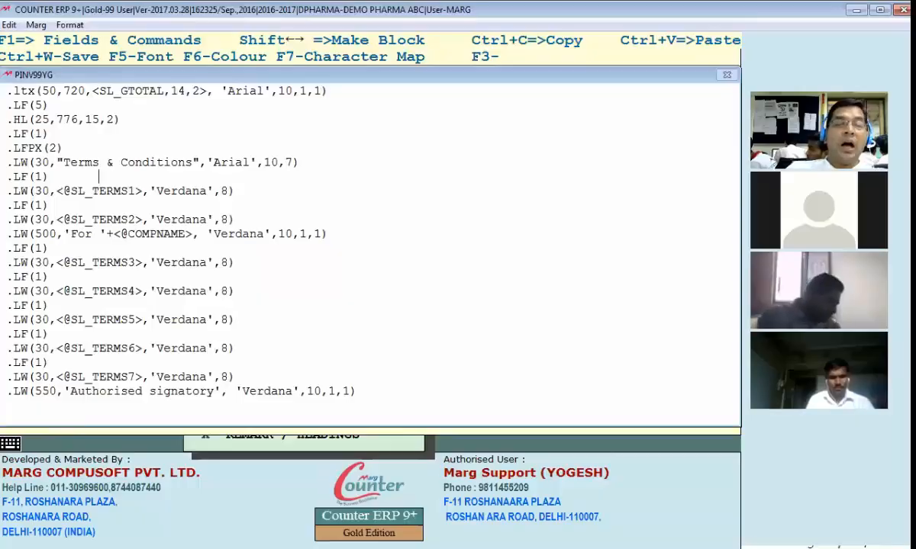
key("Down")
key("Down")
key("Down")
key("Down")
key("Down")
key("Down")
key("Down")
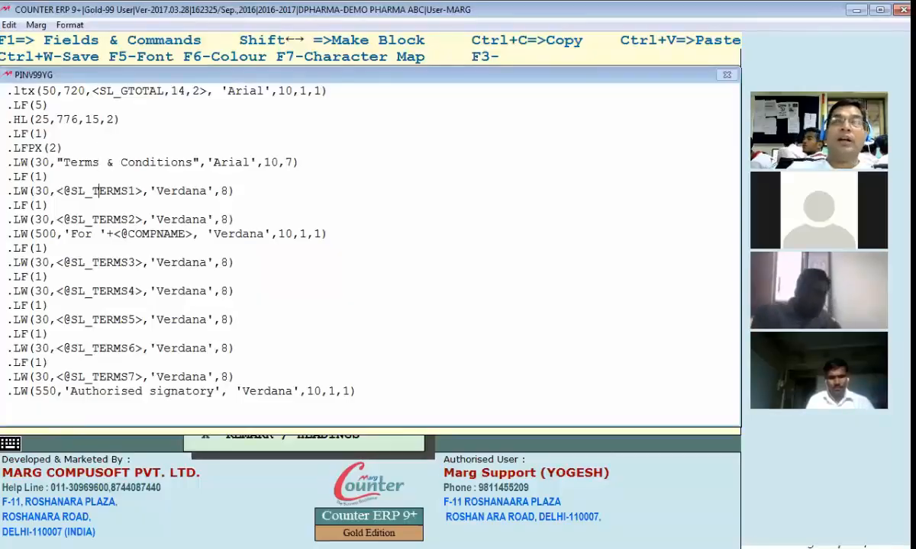
key("Down")
key("Down")
key("Down")
key("Down")
key("Down")
key("Down")
key("Down")
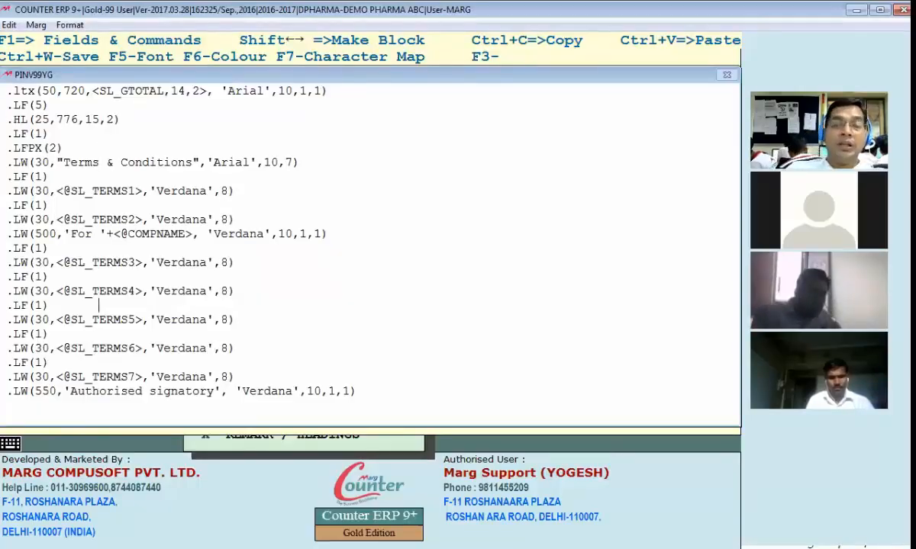
Save the format changes and recheck the preview of bill 000010, ending on the B.LAL & SONS ledger
key("ctrl+w")
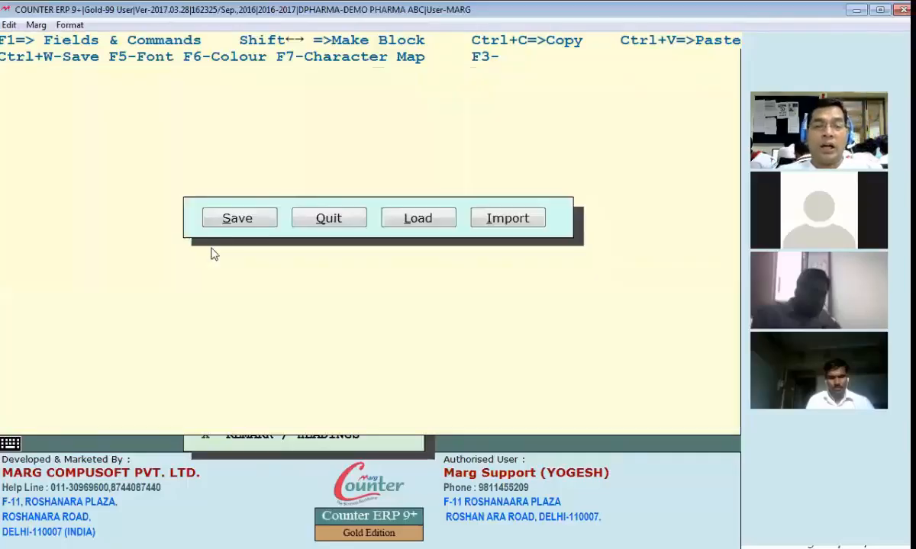
key("Return")
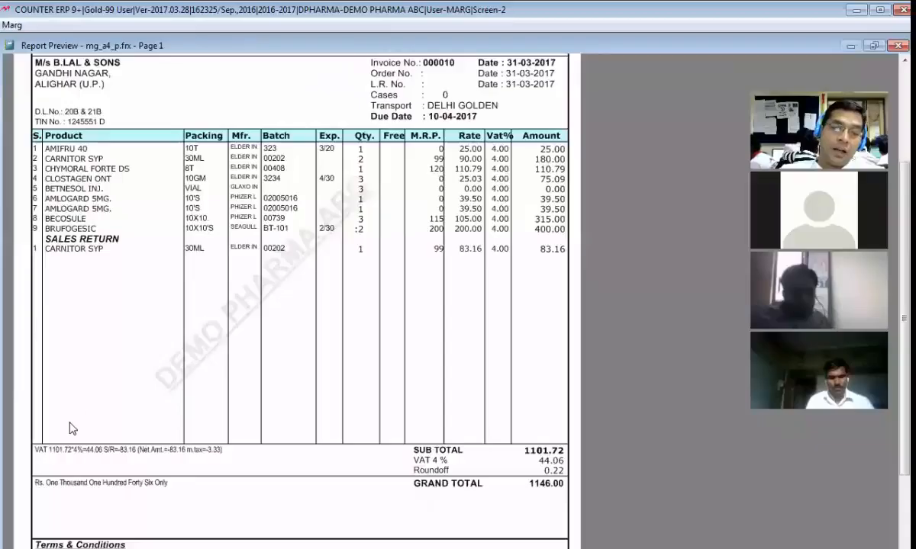
scroll(109, 448, "down", 3)
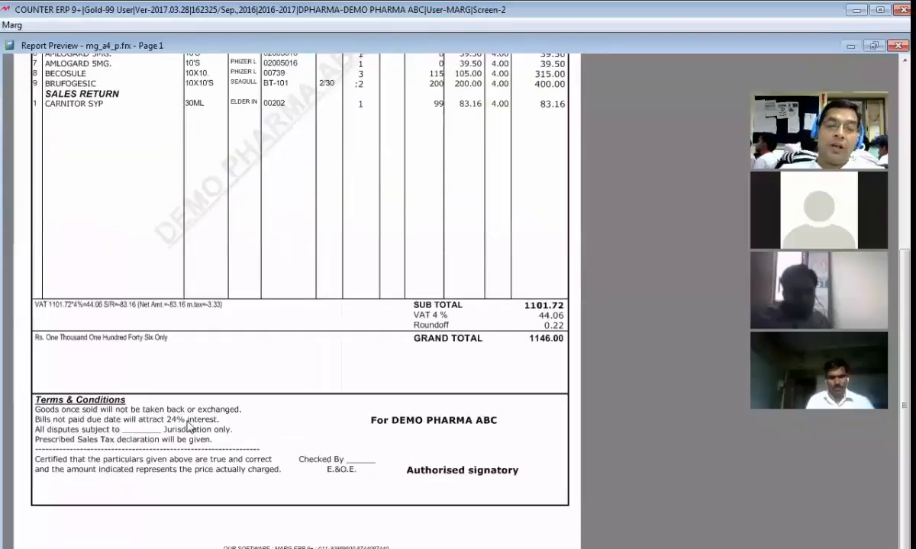
key("Escape")
key("Escape")
key("Escape")
key("Escape")
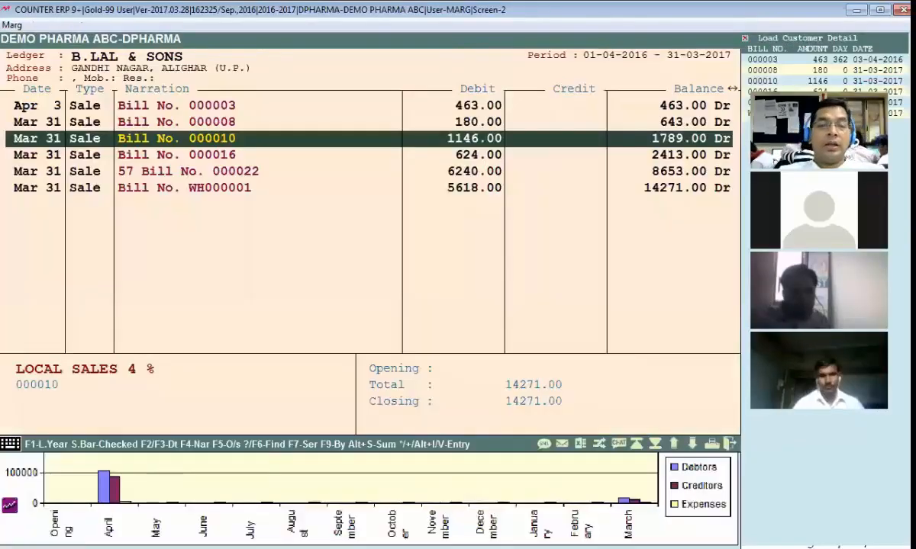
Look over YG's Terms & Condition lines for the sales terms and invoice footer
key("Escape")
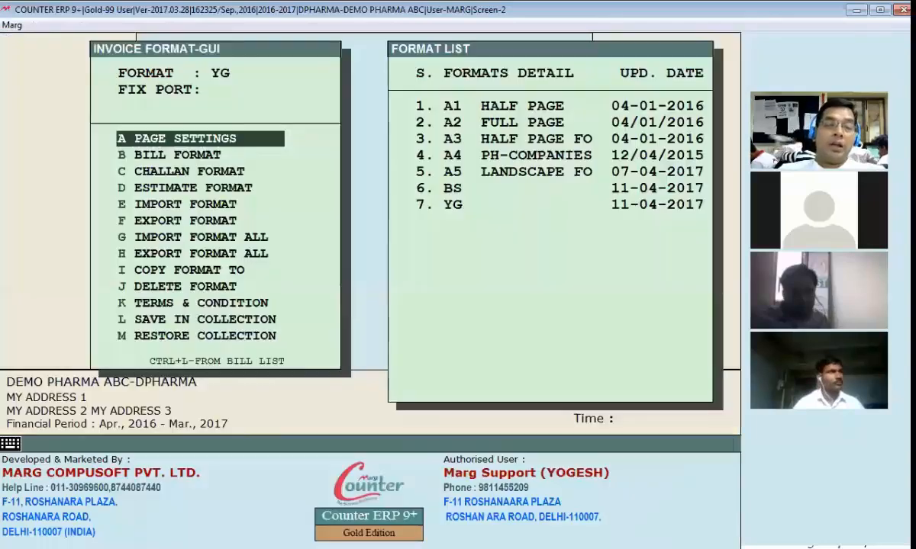
key("b")
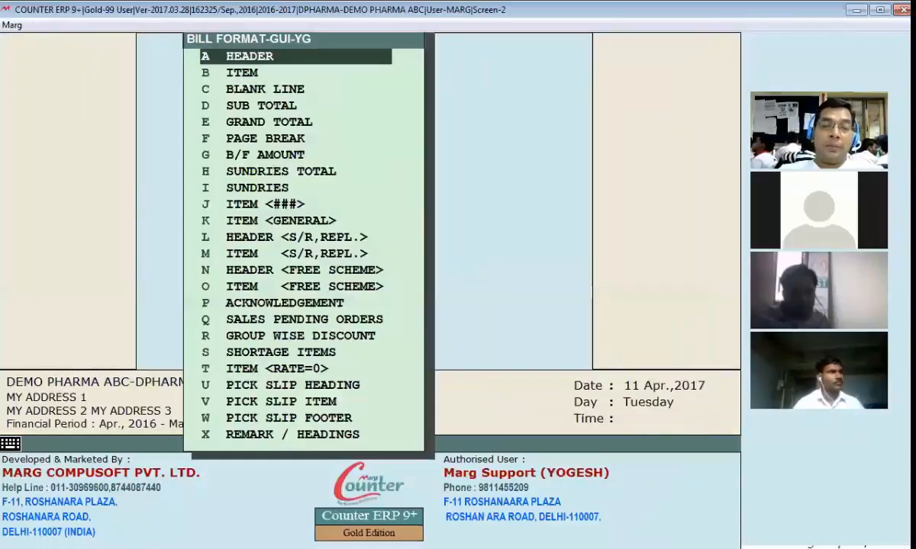
key("Escape")
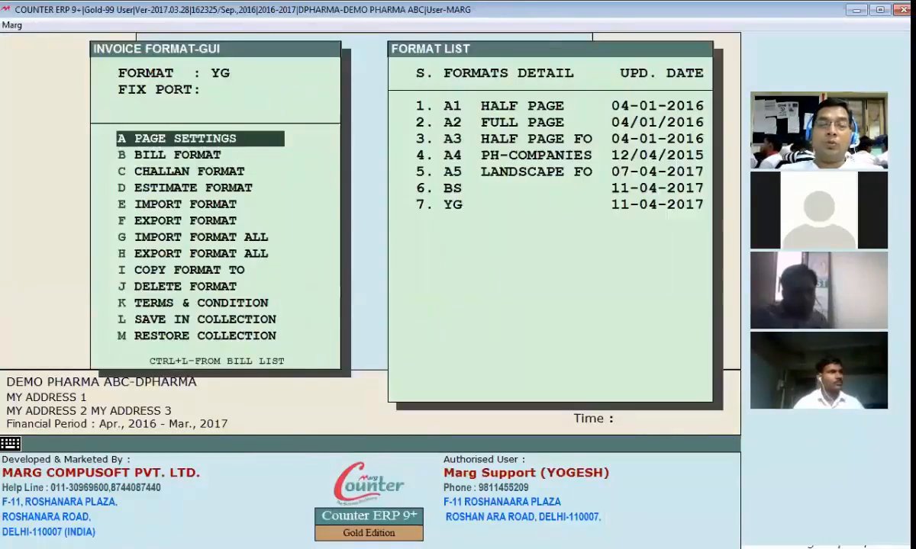
key("Down")
key("Down")
key("Down")
key("Down")
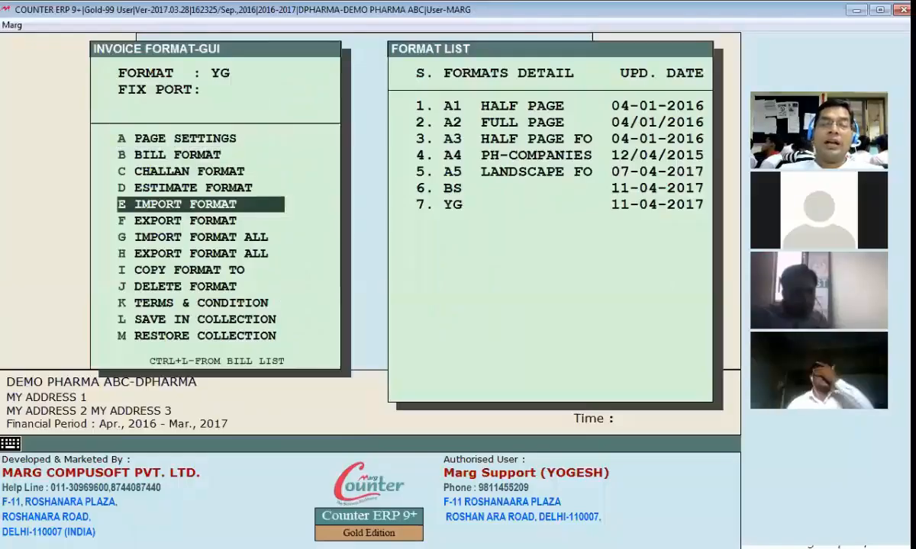
key("k")
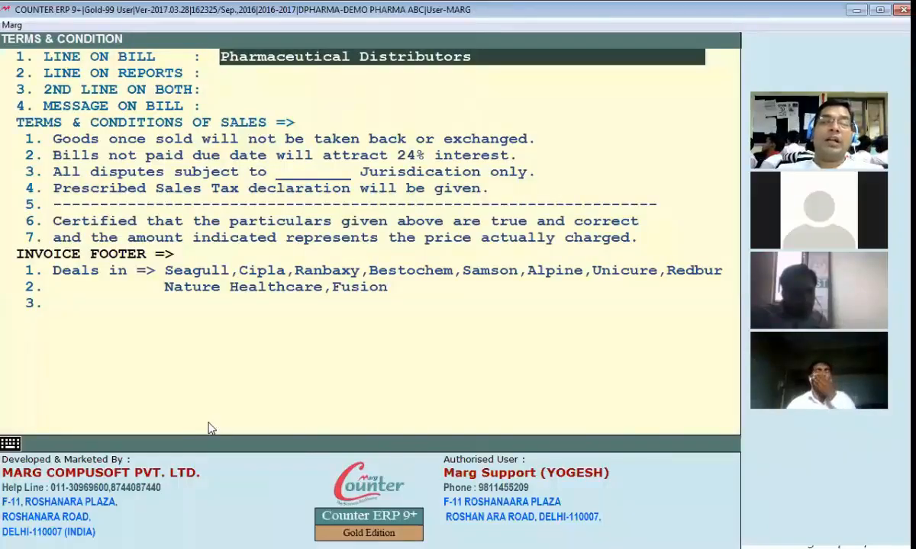
key("Down")
key("Down")
key("Down")
key("Down")
key("Down")
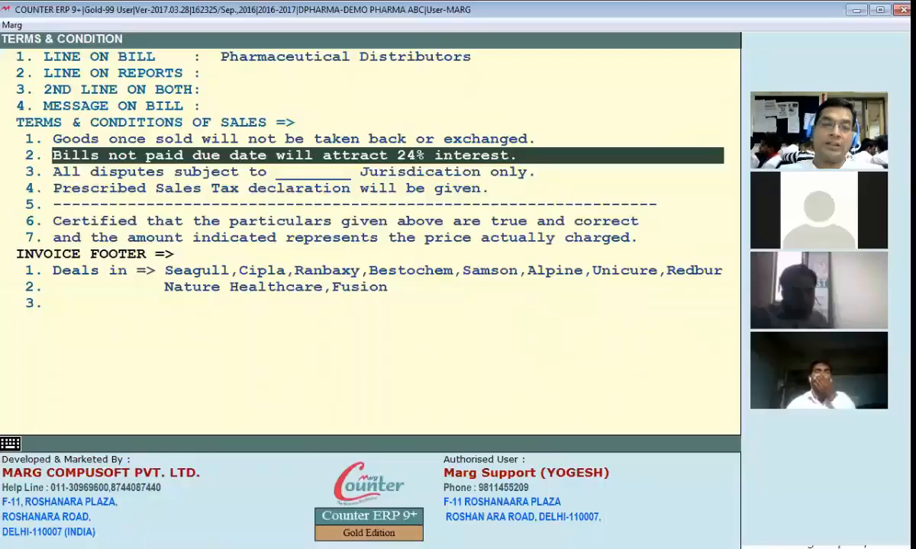
key("Escape")
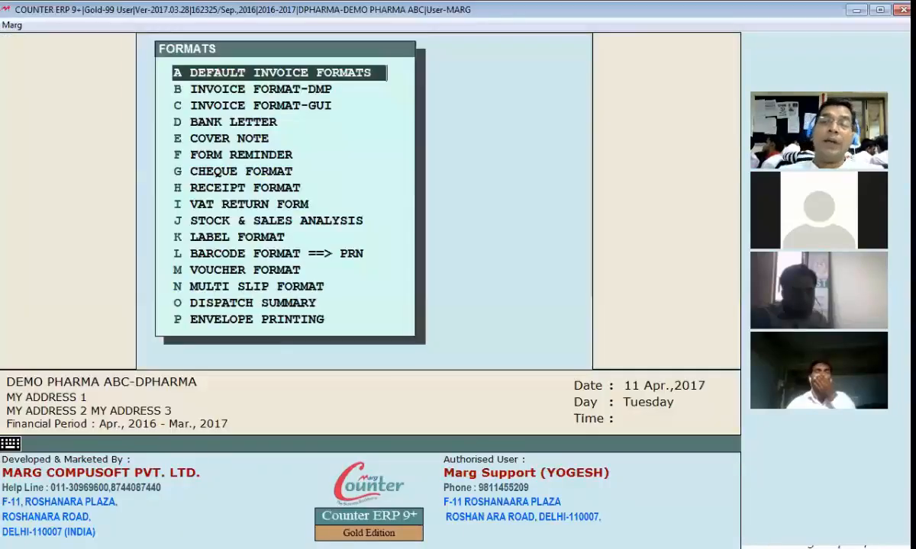
Go back to the DEMO PHARMA ABC dashboard and bring up the COUNTER Setups submenu under Masters
key("Escape")
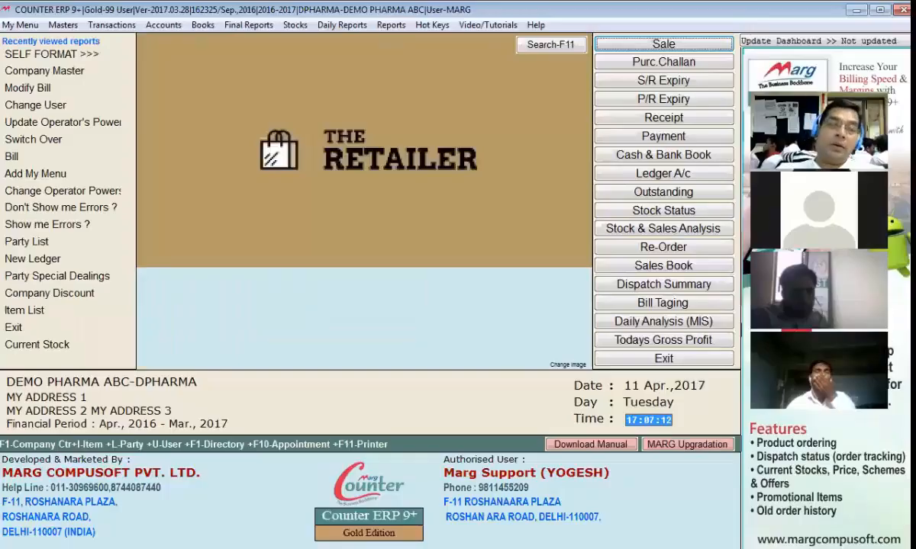
left_click(63, 26)
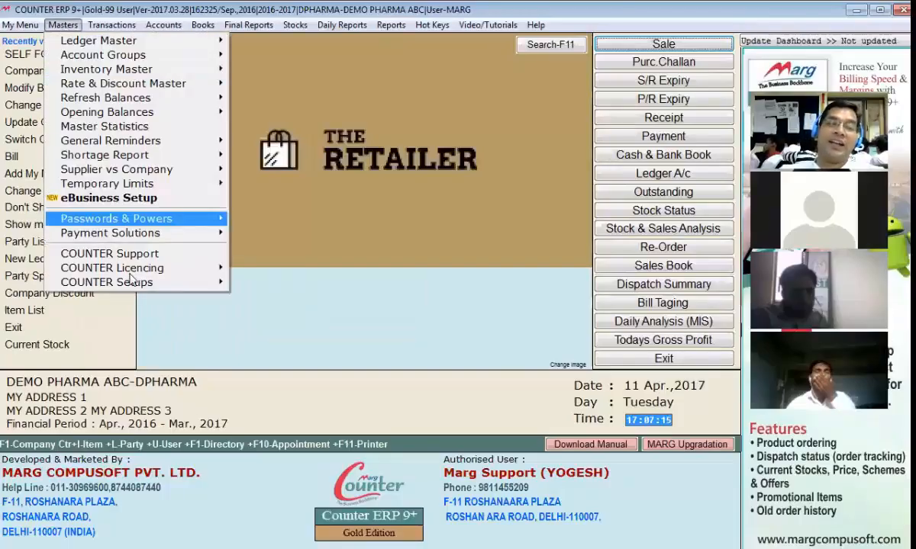
mouse_move(153, 282)
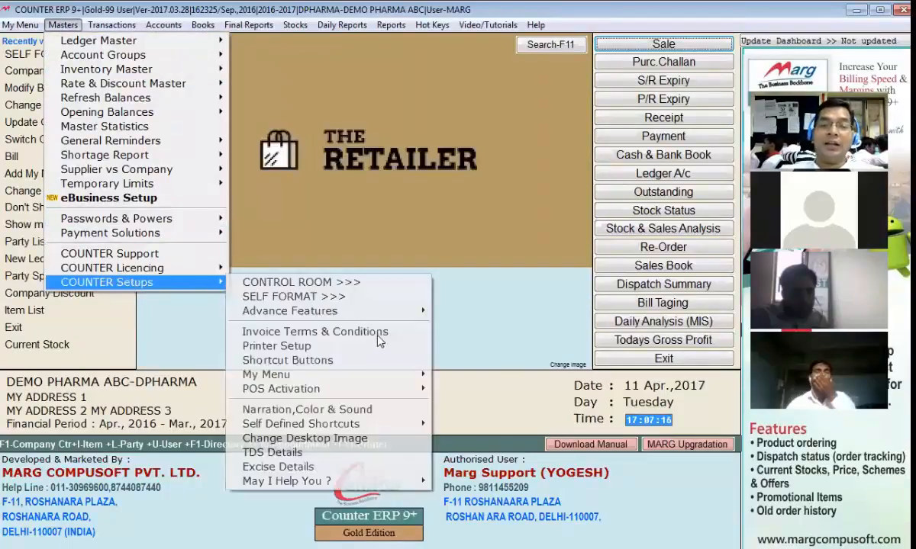
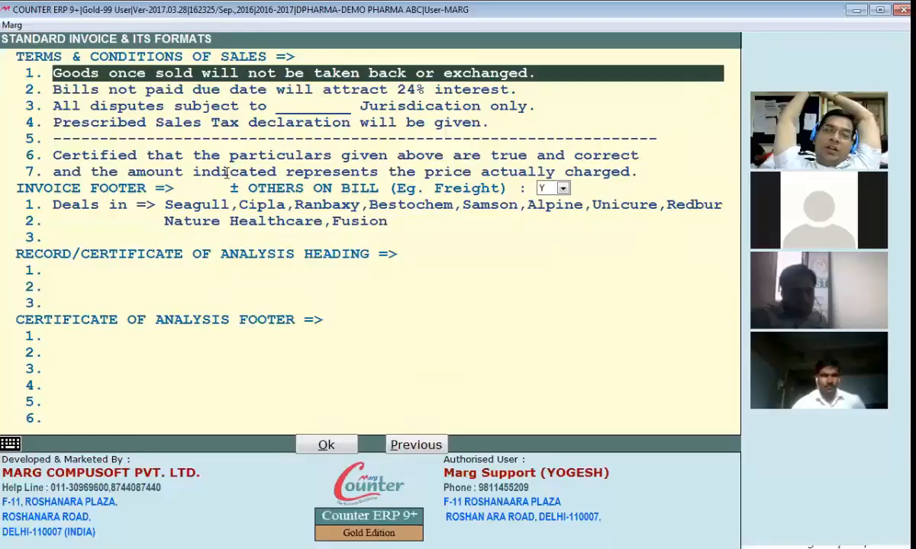
Leave the Terms page and open format YG's A HEADER script from Masters > COUNTER Setups > Invoice Format-GUI
key("Escape")
key("Escape")
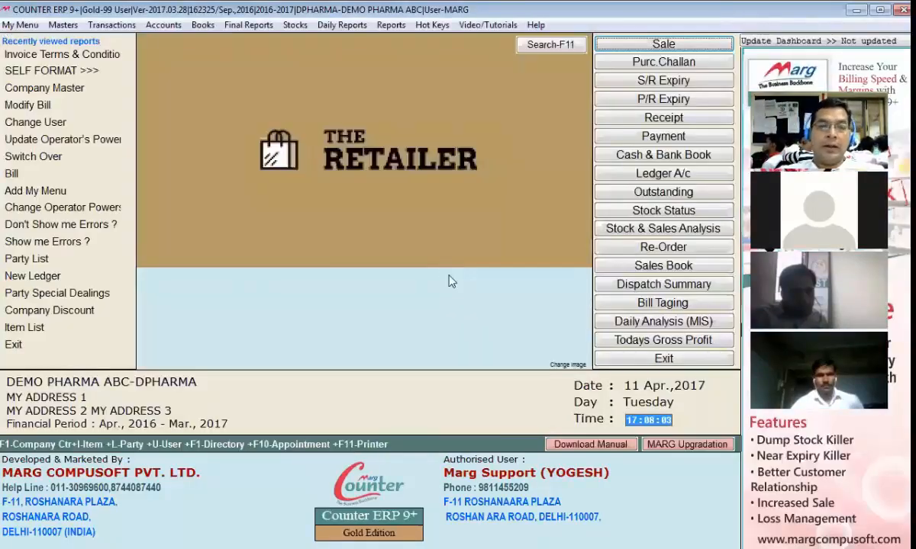
key("alt+m")
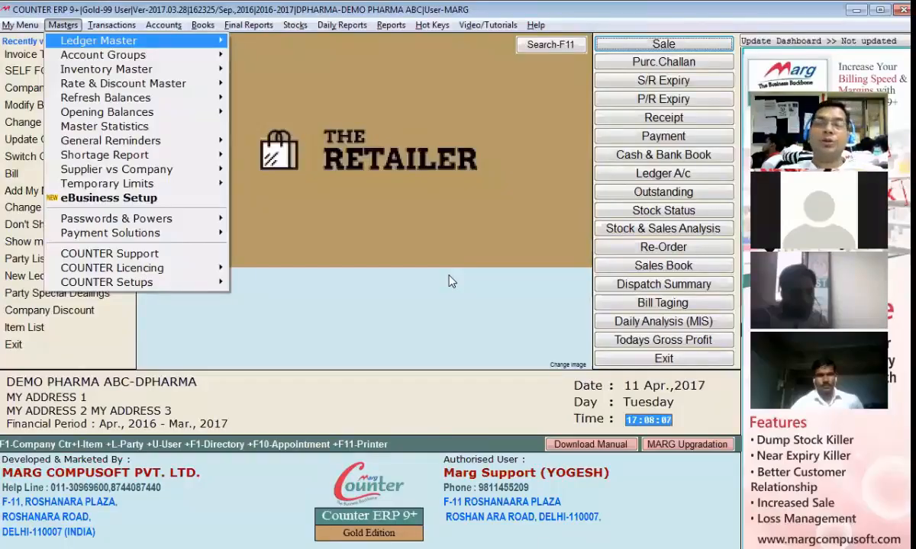
key("Up")
key("Right")
key("i")
key("Return")
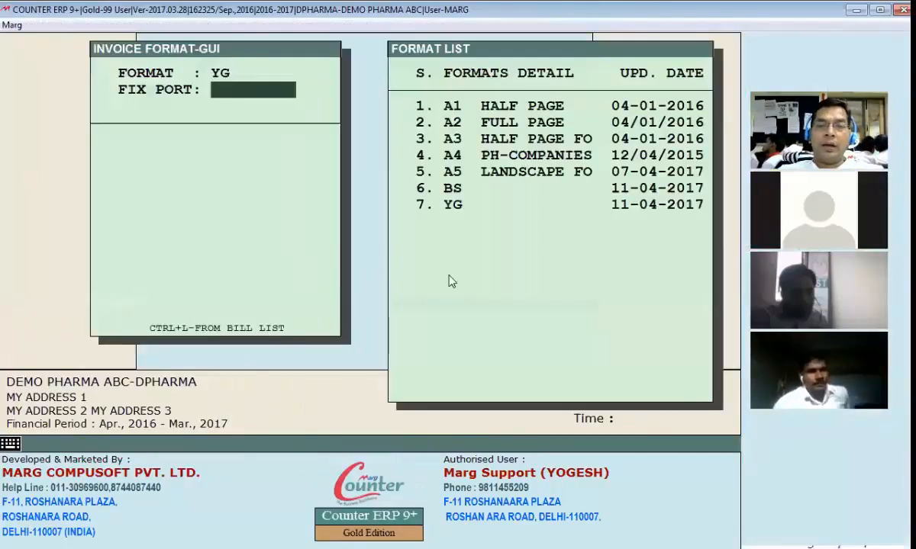
key("Return")
key("Return")
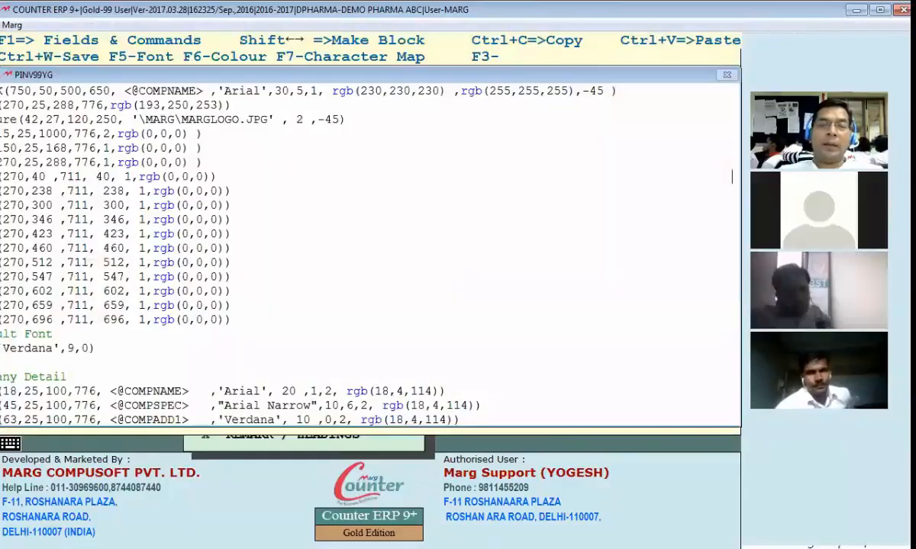
key("alt+Tab")
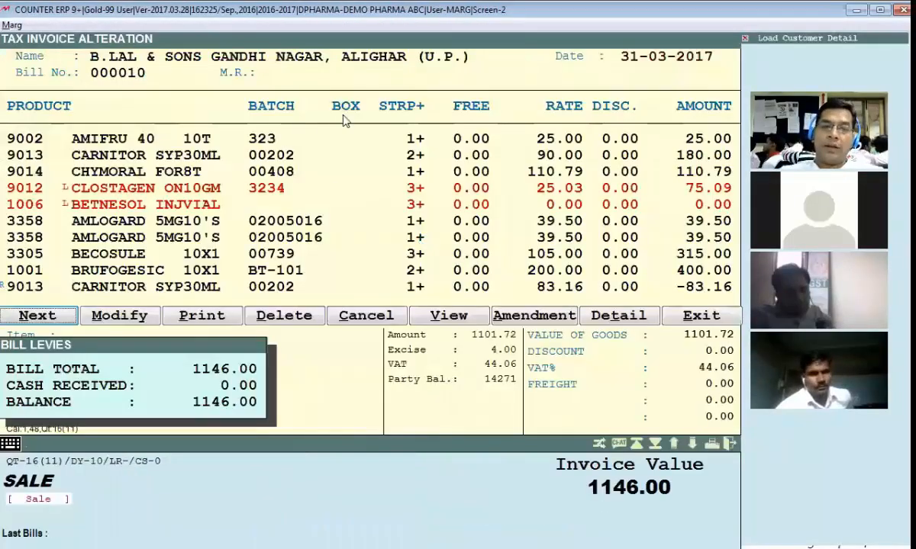
key("p")
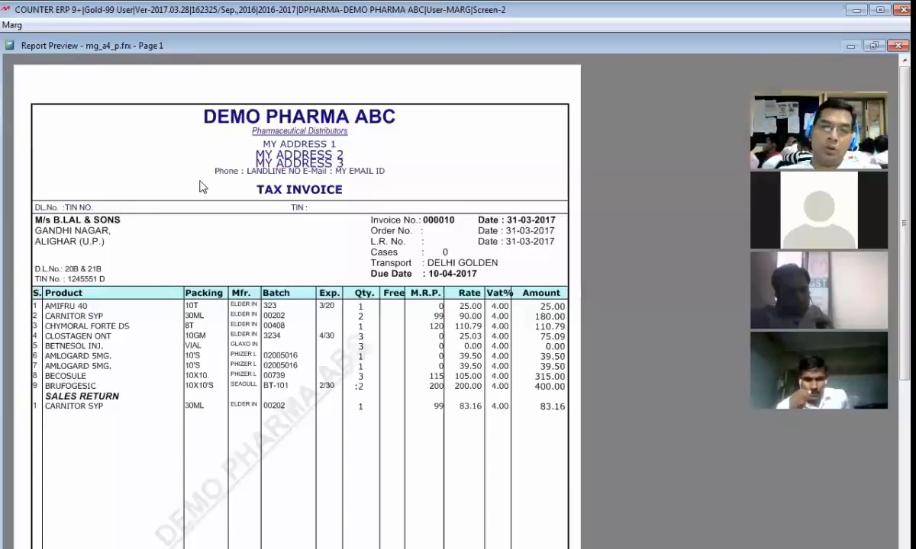
key("Escape")
key("Escape")
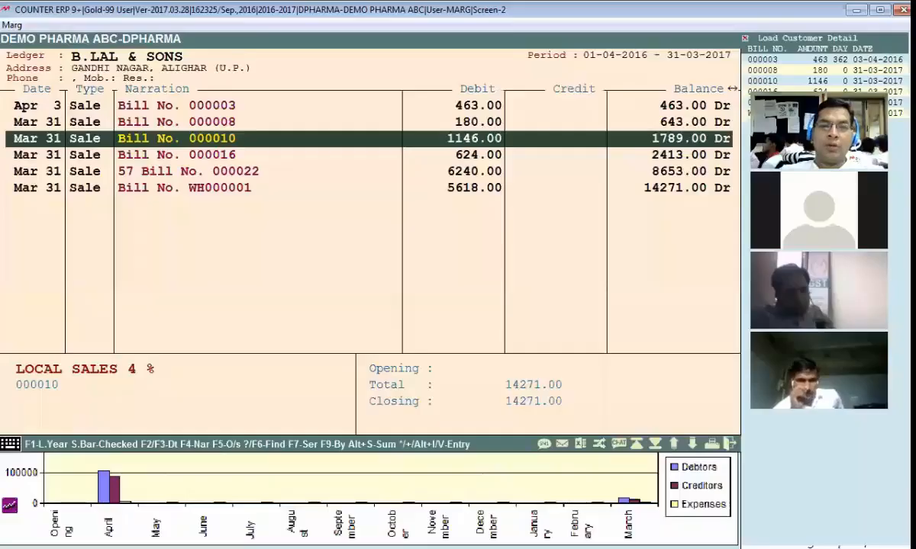
left_click(204, 90)
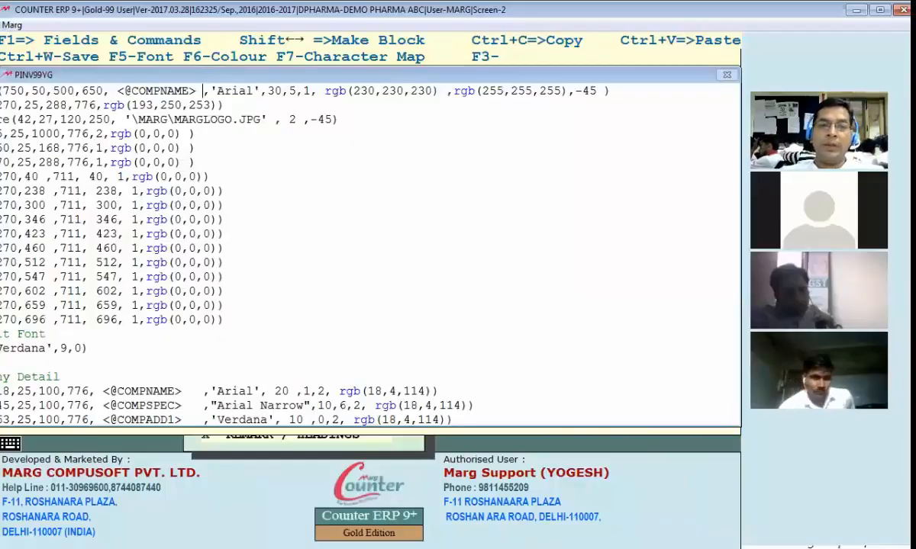
key("BackSpace")
type("+ \"PVT.")
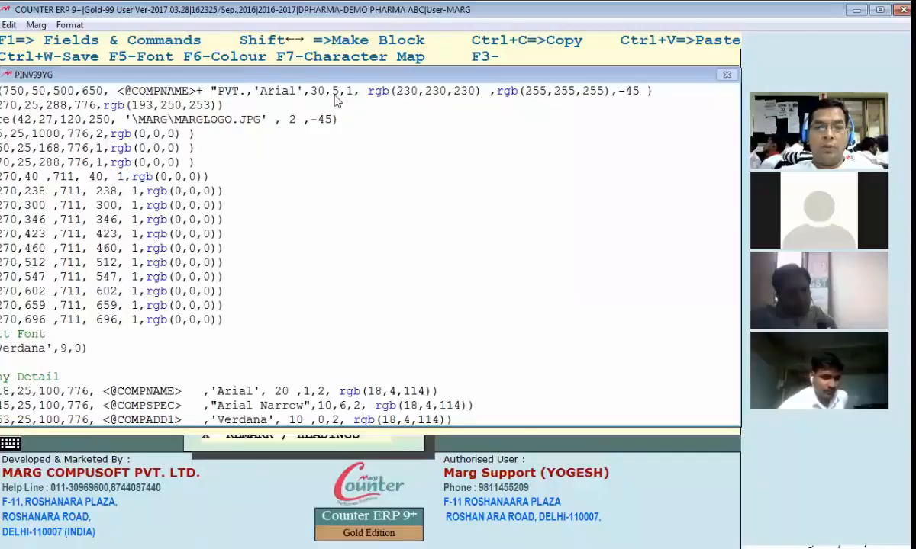
key("ctrl+w")
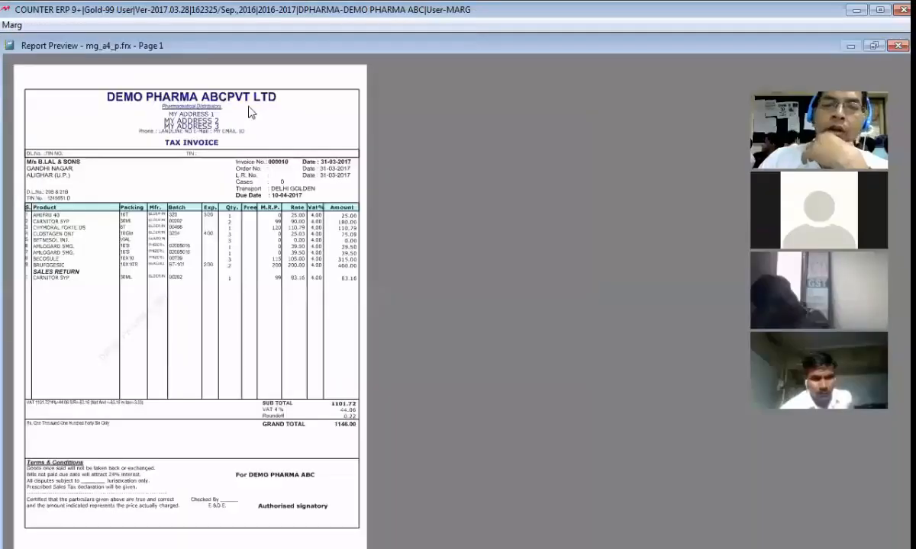
left_click(247, 106)
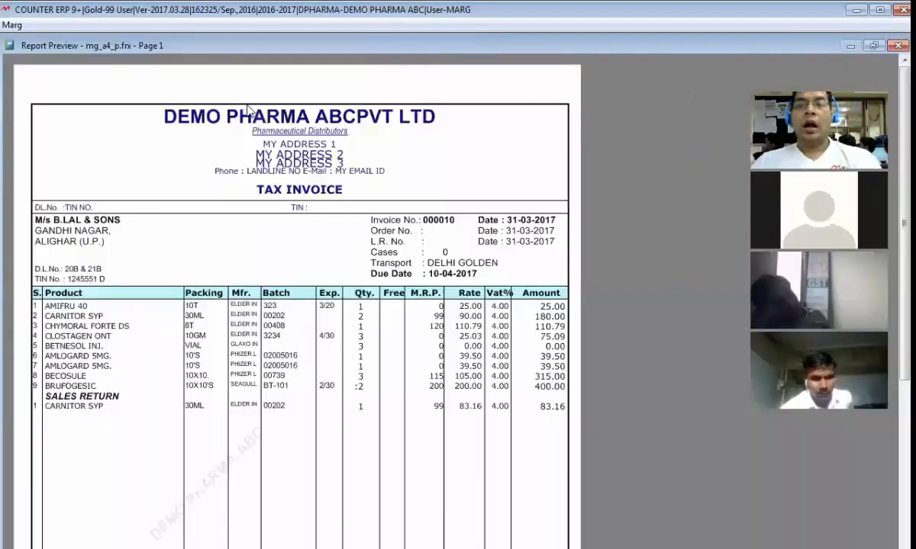
key("Escape")
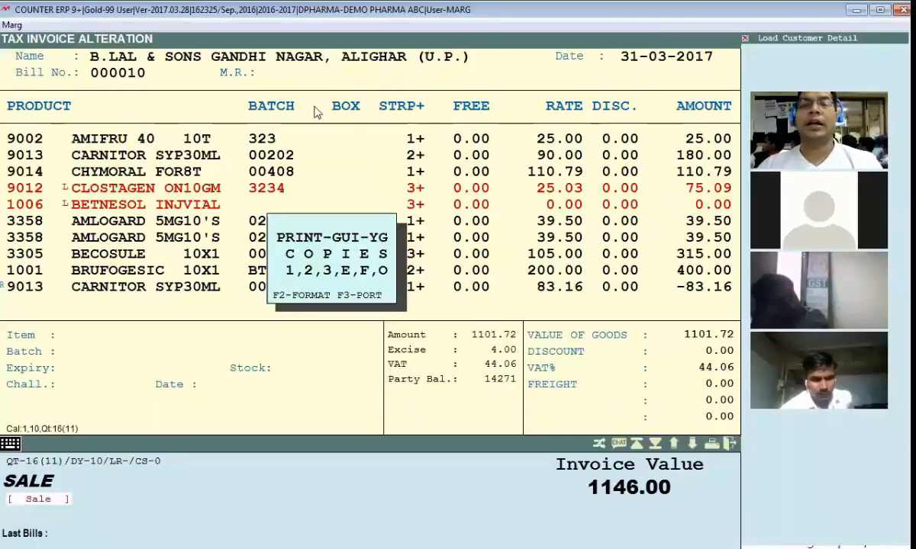
Add the missing space before PVT LTD, save, and preview invoice 000010 again
key("Return")
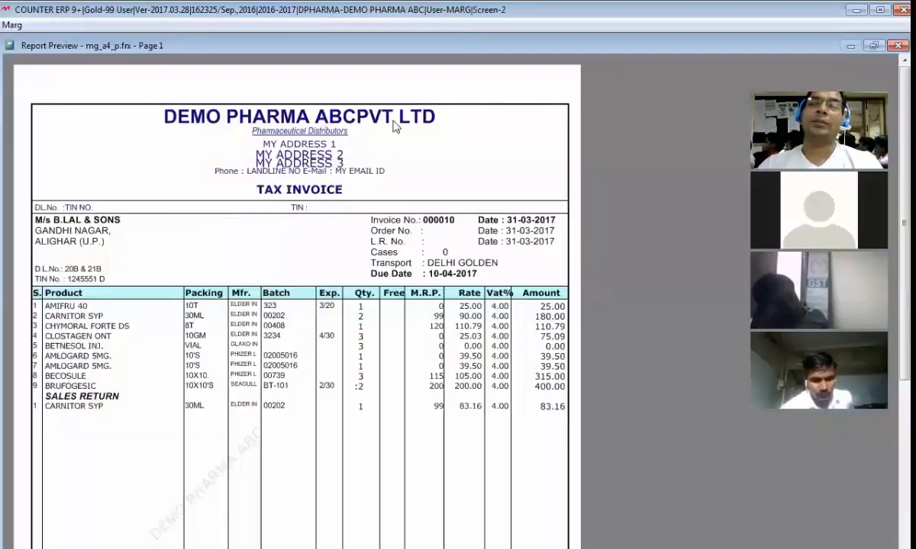
key("Escape")
key("Escape")
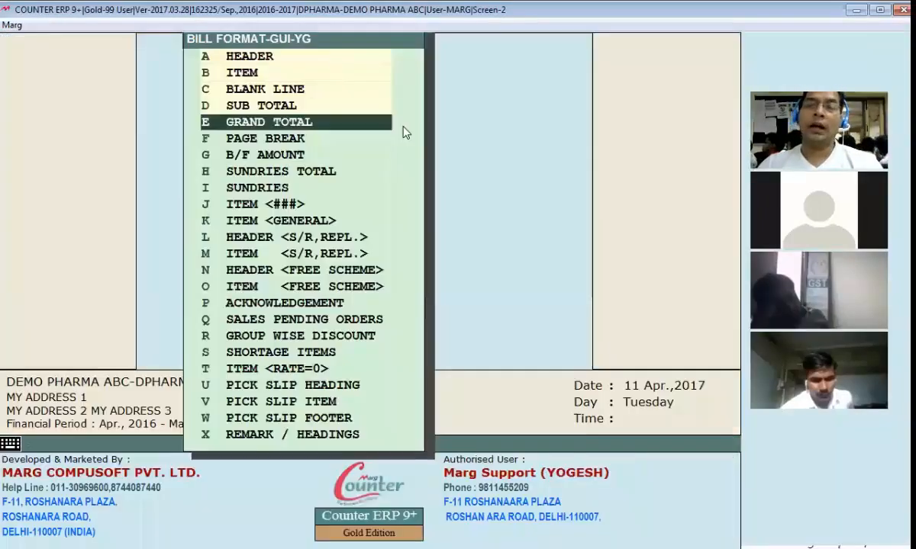
key("Return")
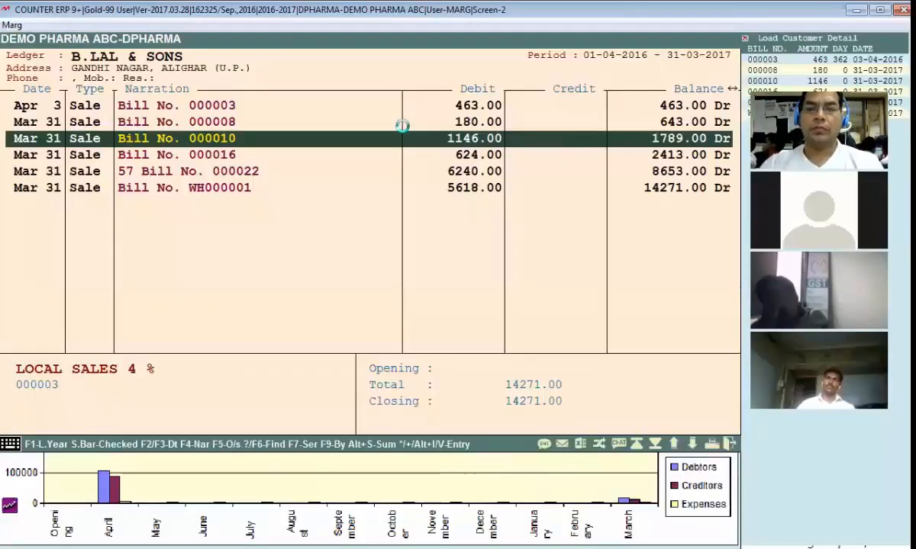
key("alt+p")
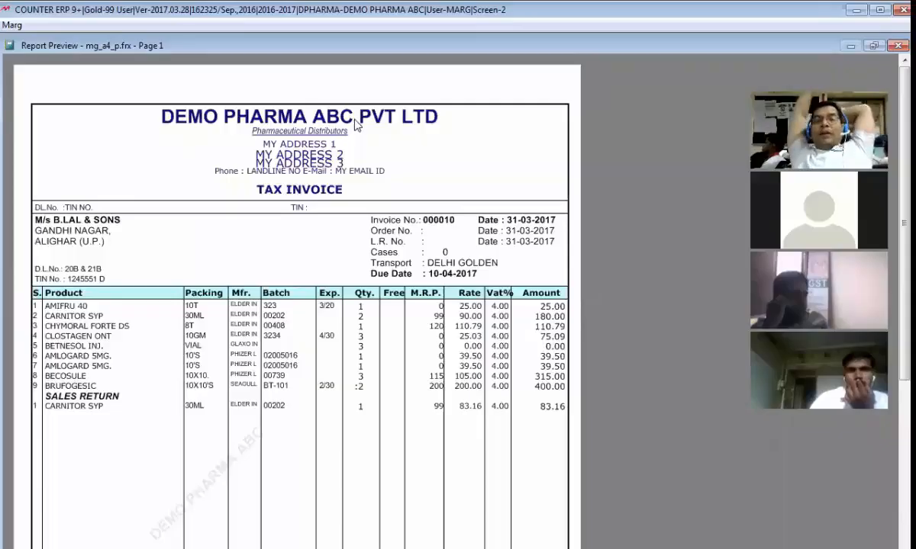
key("alt+Tab")
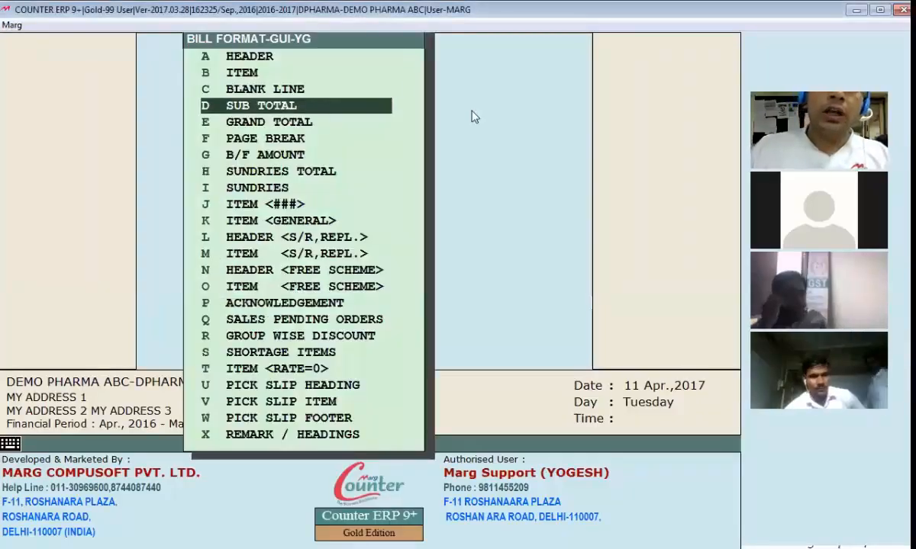
Review the total section's .LFPX and .LW script lines, then exit the editor choosing Save
key("Down")
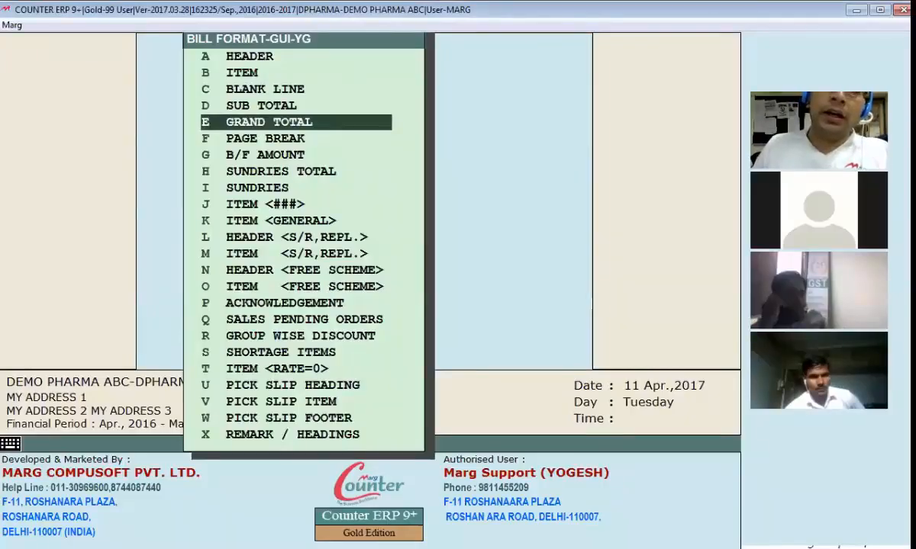
key("h")
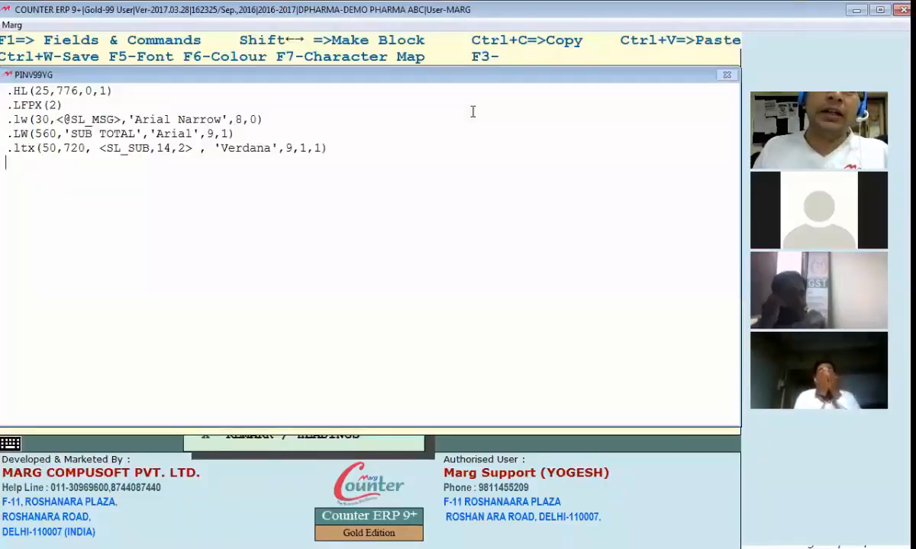
key("Up")
key("Up")
key("Up")
key("Up")
key("Down")
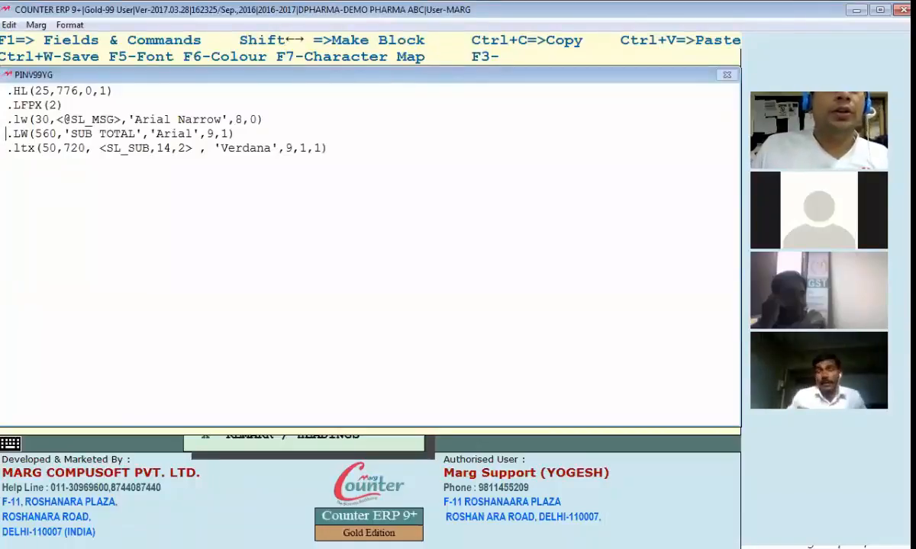
key("Down")
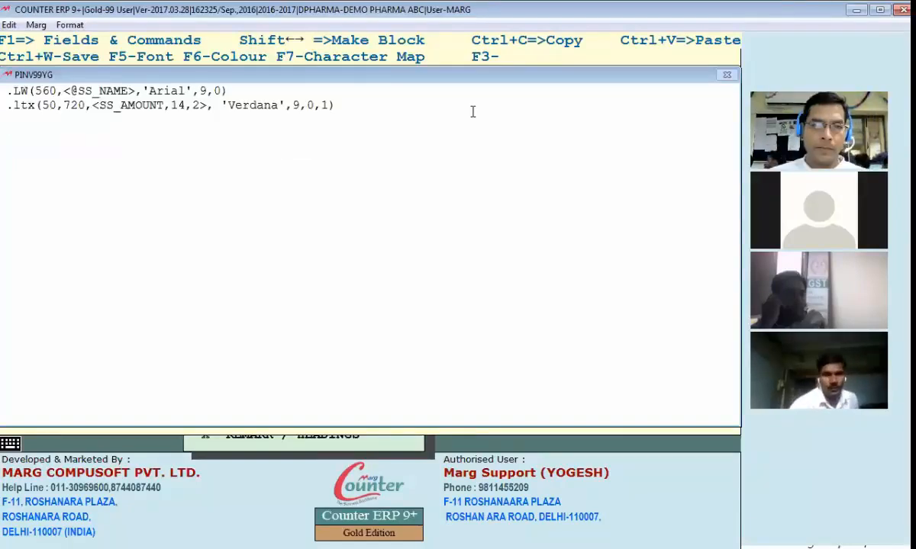
key("Escape")
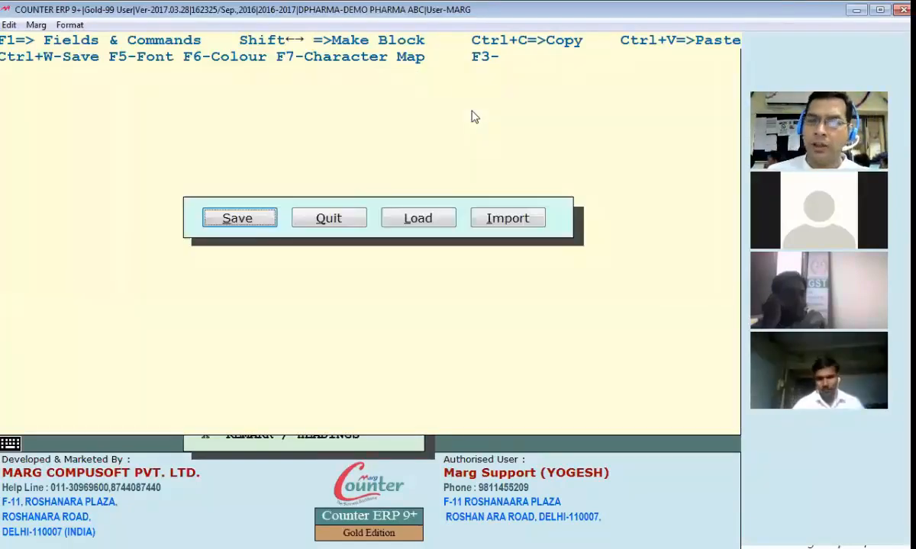
key("Return")
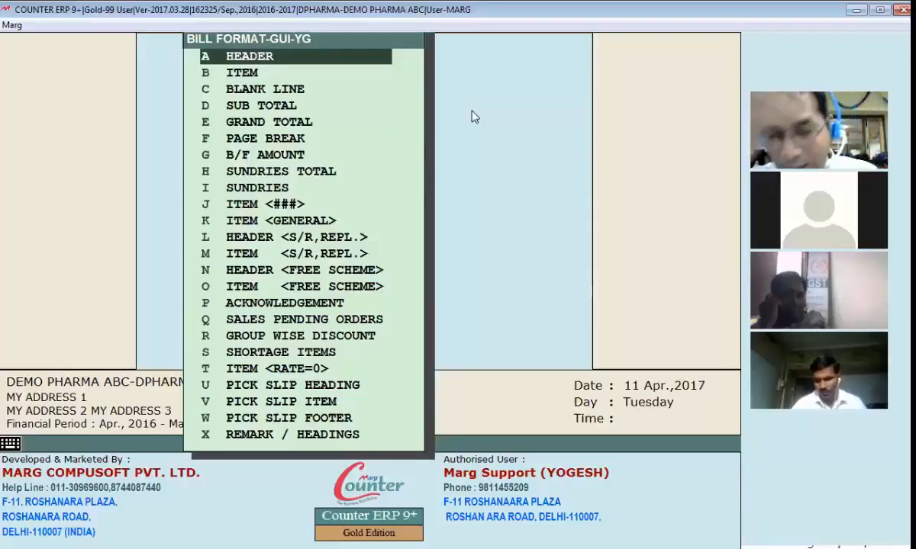
Open bill 000010 of B.LAL & SONS from the Ledger Accounts list
key("Down")
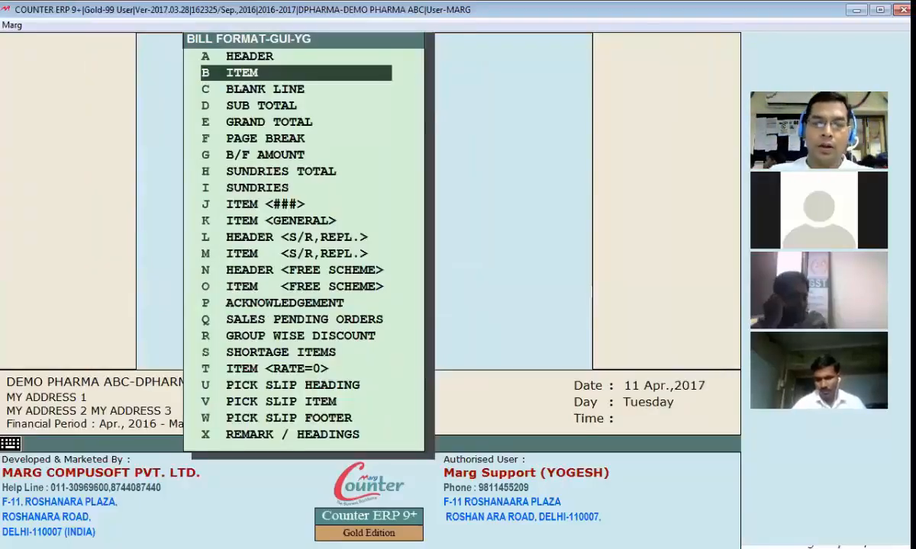
key("ctrl+l")
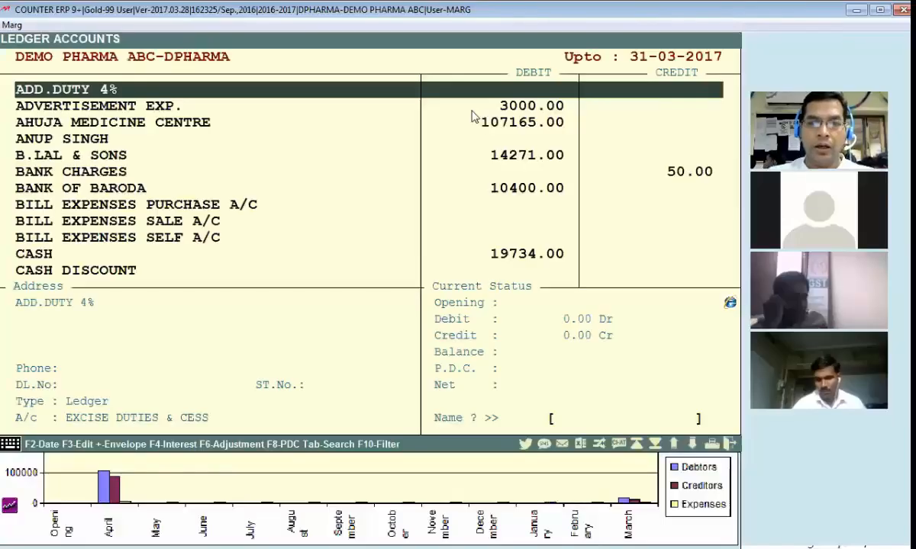
key("Down")
key("Down")
key("Return")
key("Return")
key("Escape")
key("Down")
key("Down")
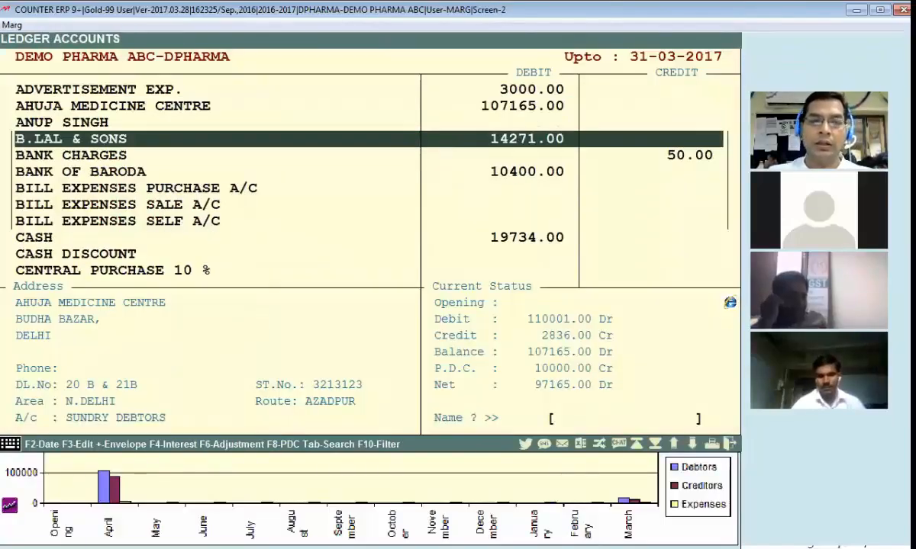
key("Return")
key("Return")
key("Return")
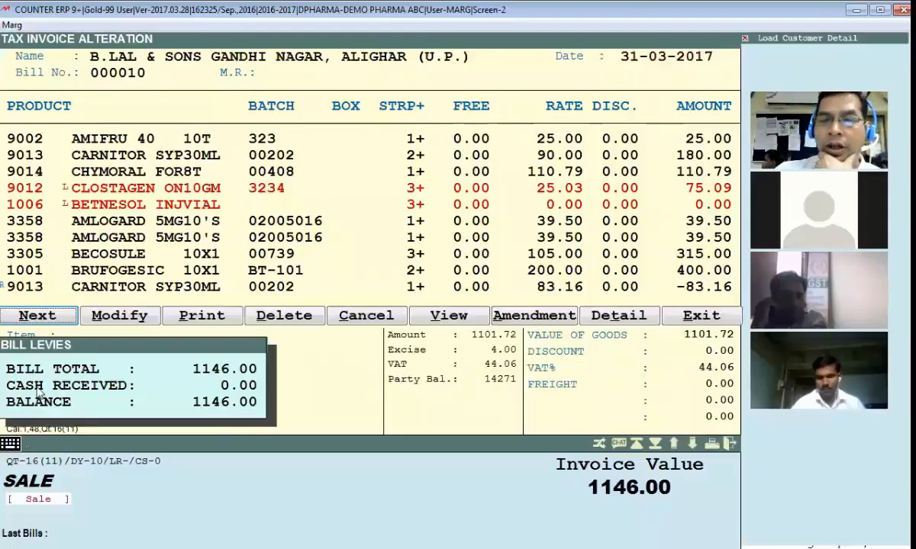
Start printing the bill in format YG, cancel, and return to the YG format menu
key("Return")
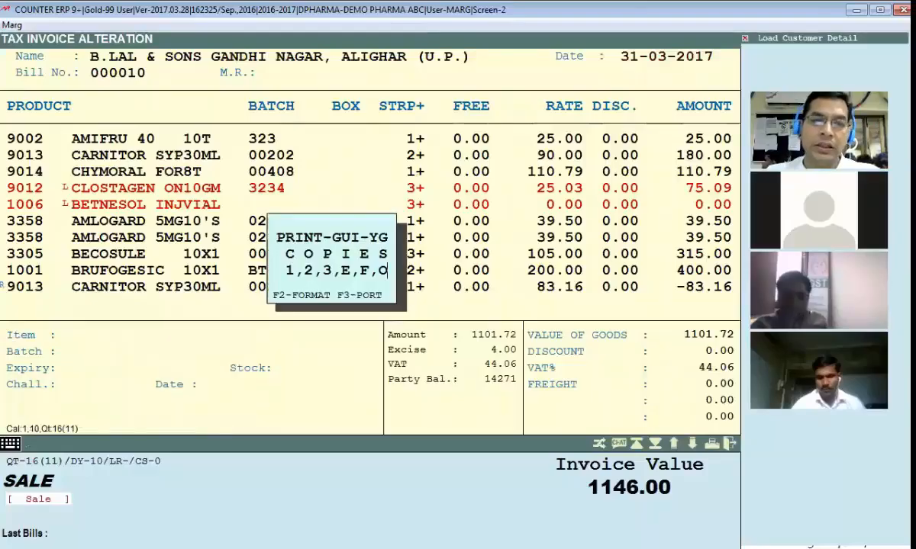
key("Escape")
key("Escape")
key("Escape")
key("Escape")
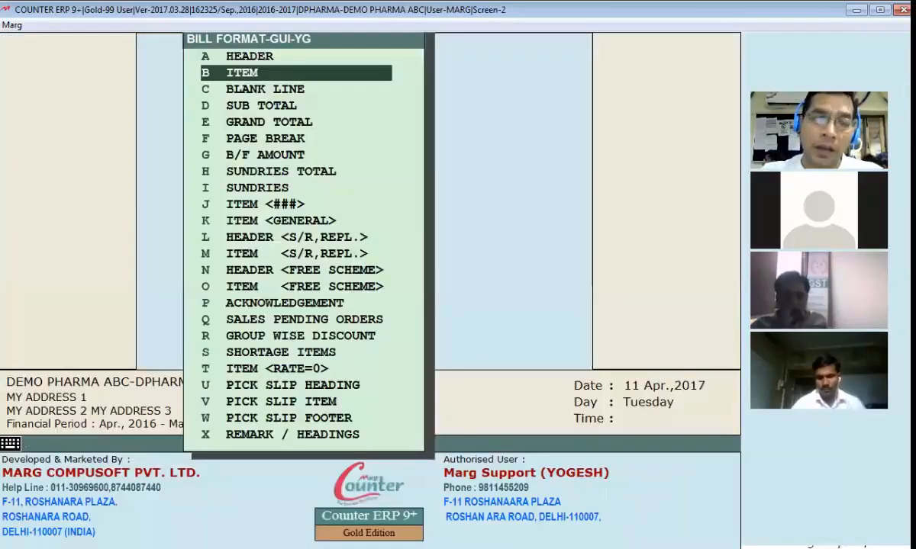
key("Escape")
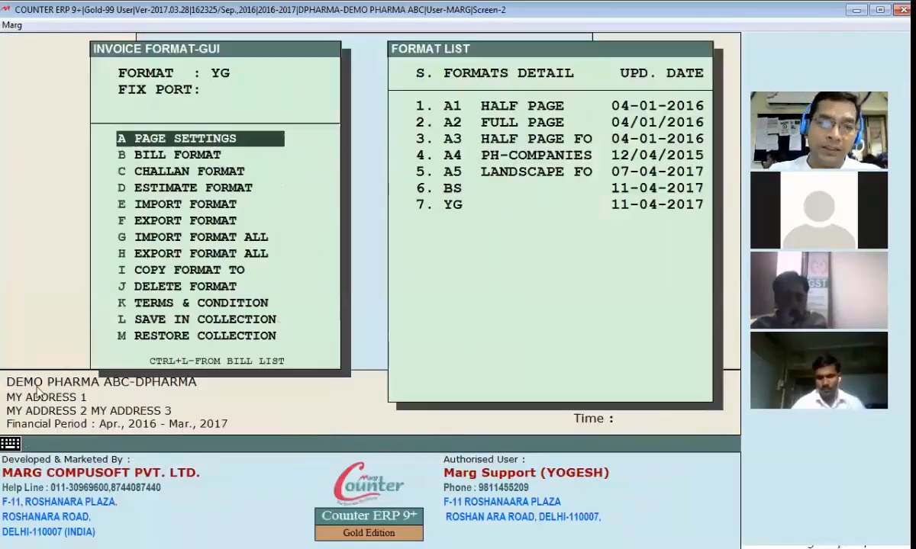
key("Return")
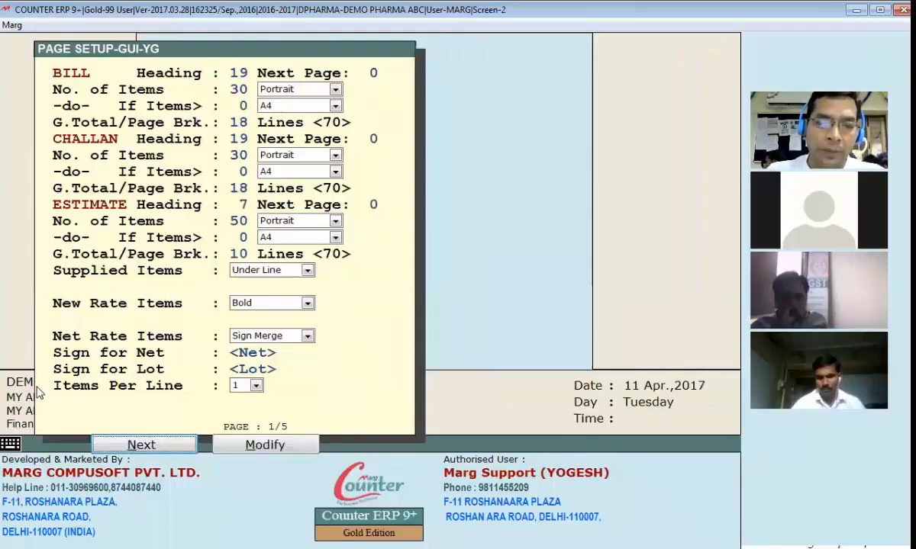
Lower the YG page setup's No. of Items, save it, and reopen bill 000010
left_click(258, 446)
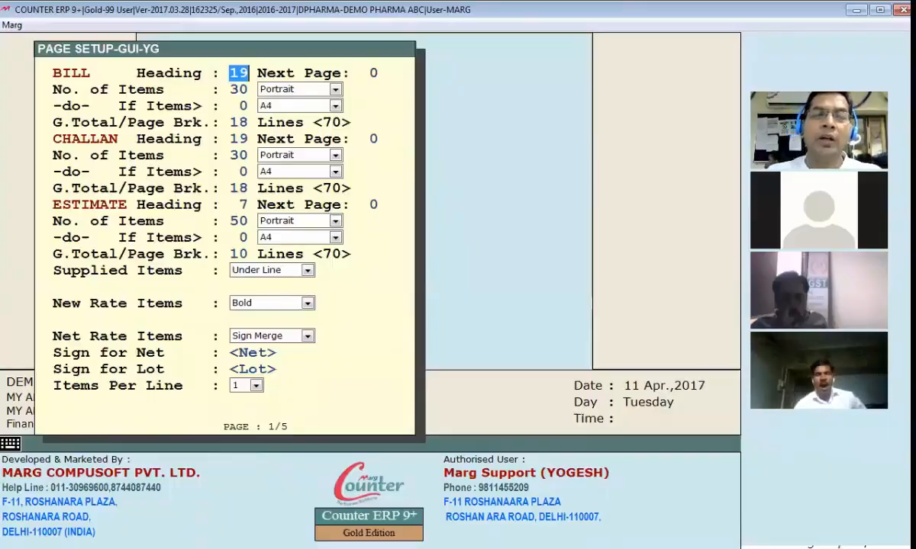
key("Escape")
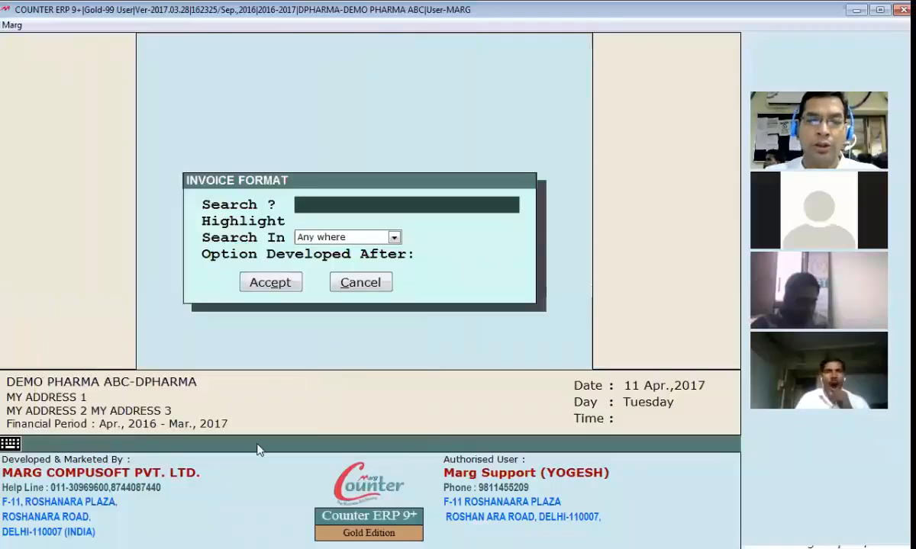
key("Escape")
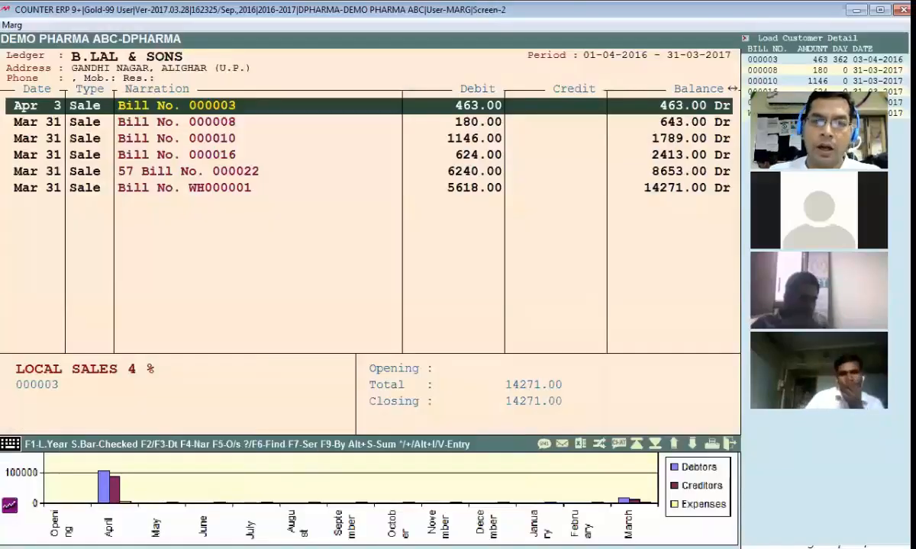
key("Down")
key("Down")
key("Return")
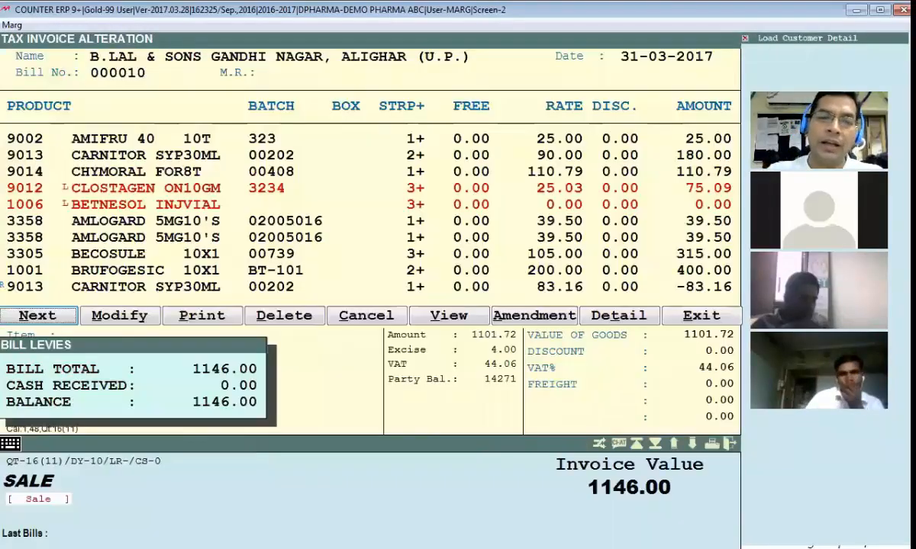
View bill 000010's preview, confirming the page breaks after eight items
key("v")
scroll(333, 343, "down", 5)
scroll(320, 323, "up", 3)
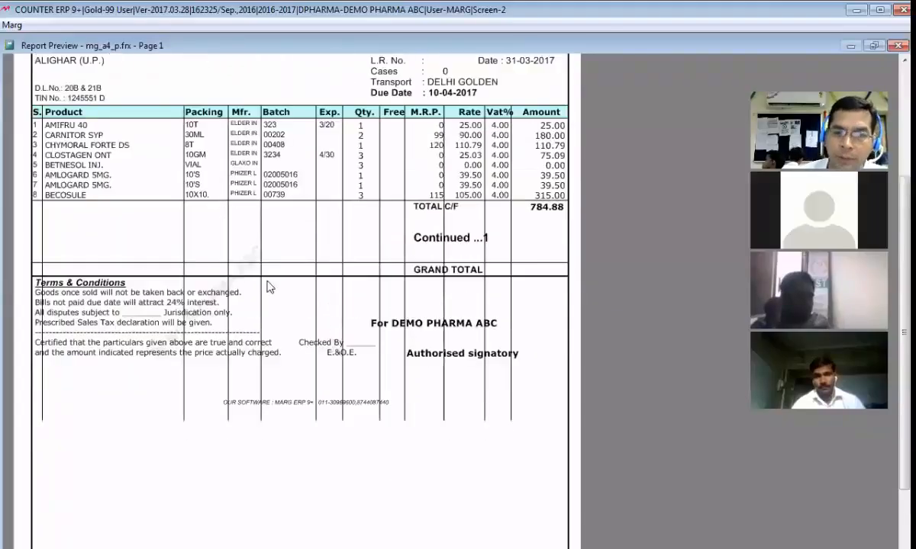
scroll(295, 381, "up", 1)
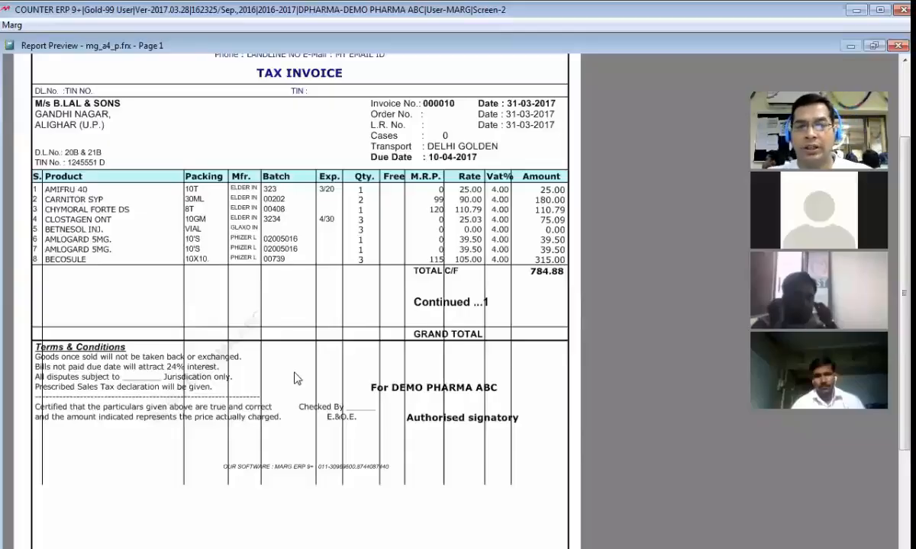
key("Escape")
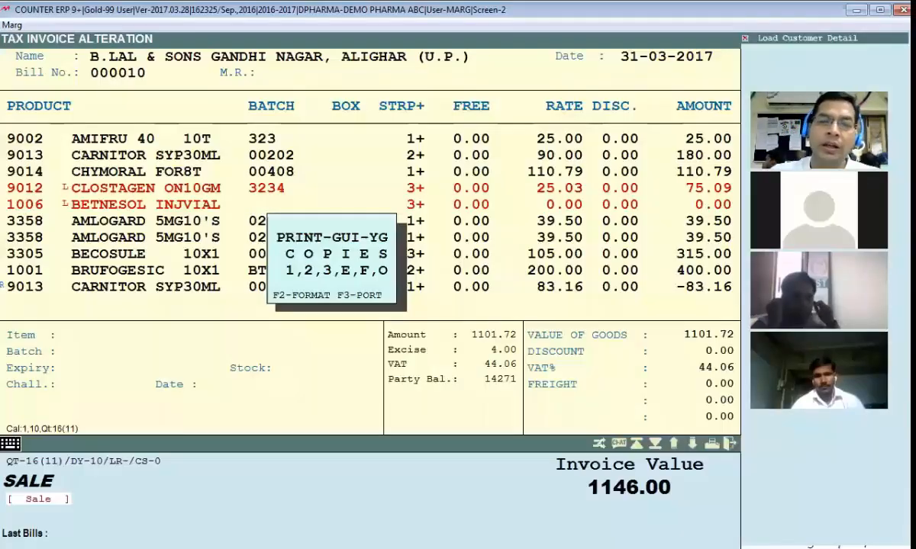
key("Escape")
key("Escape")
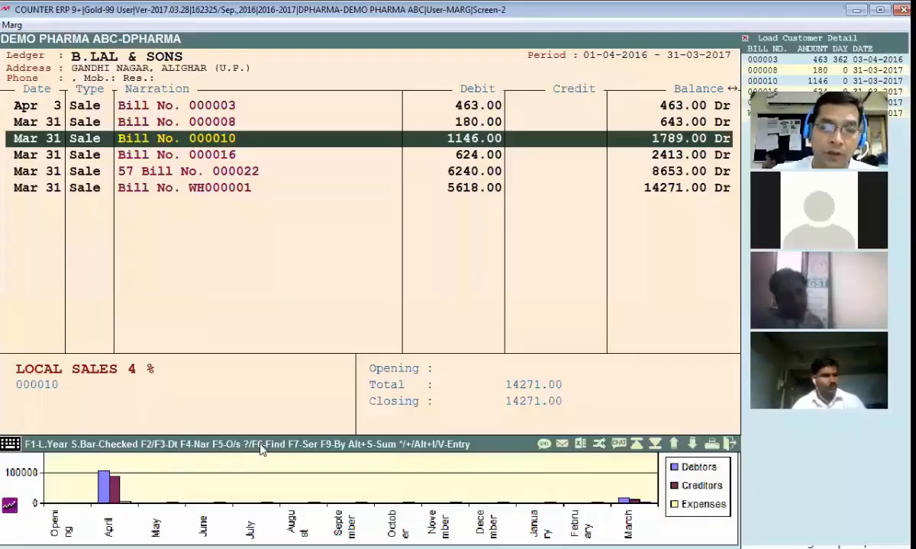
Set BILL No. of Items back to 30 in Page Setup, then save and exit
key("alt+Tab")
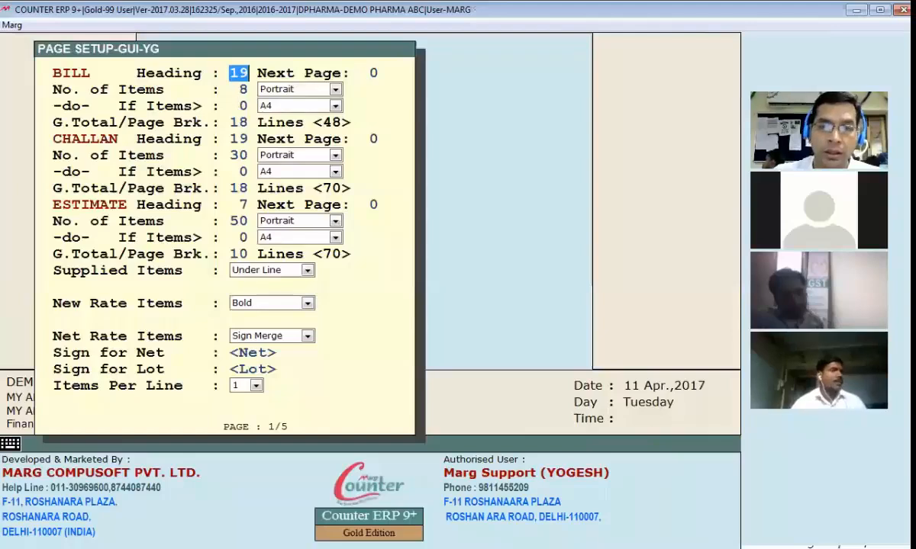
key("Return")
type("30")
key("Return")
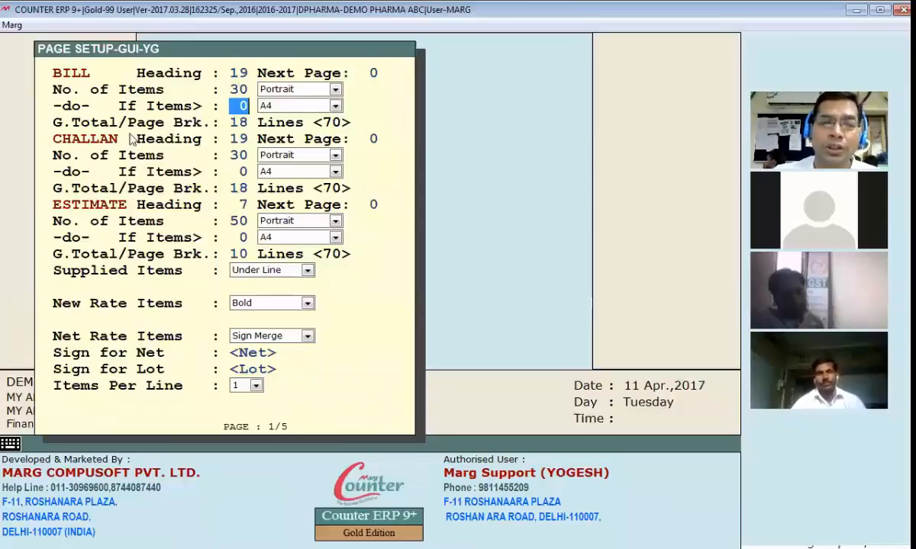
key("Return")
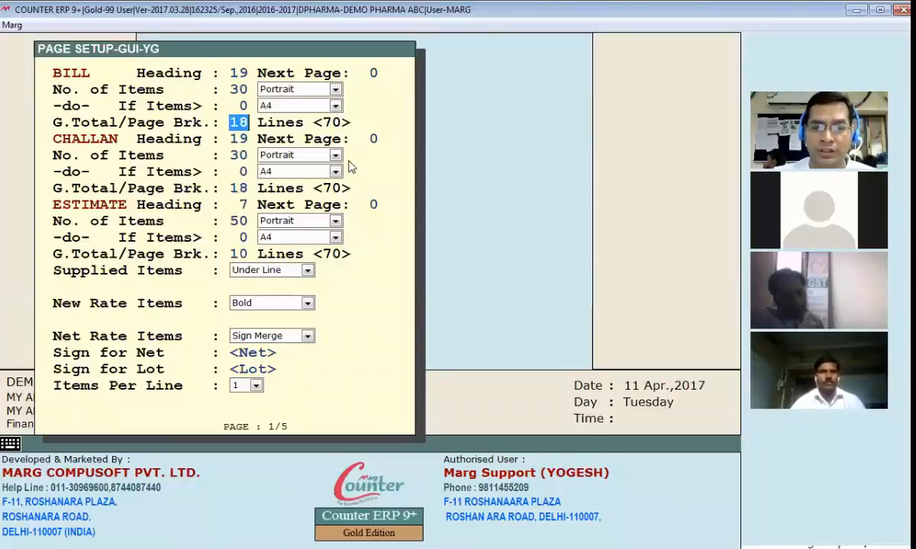
key("Escape")
key("Escape")
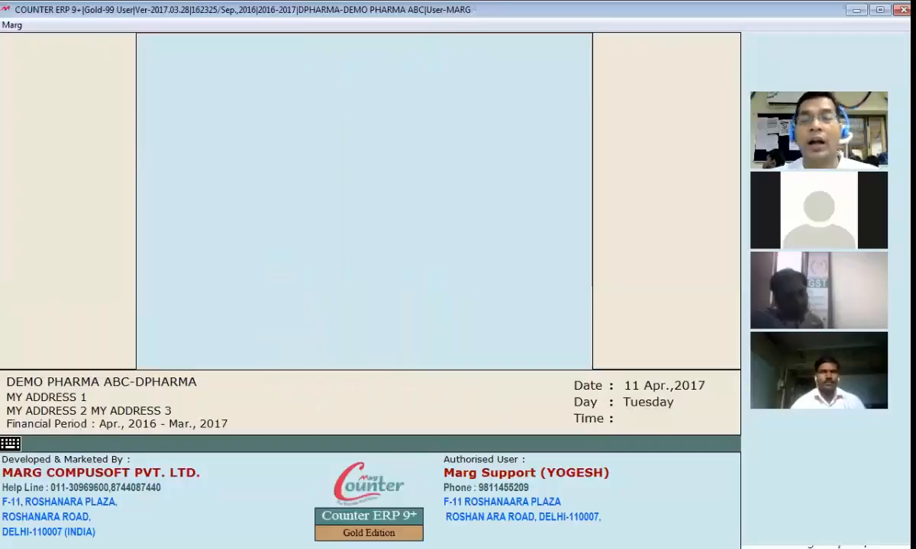